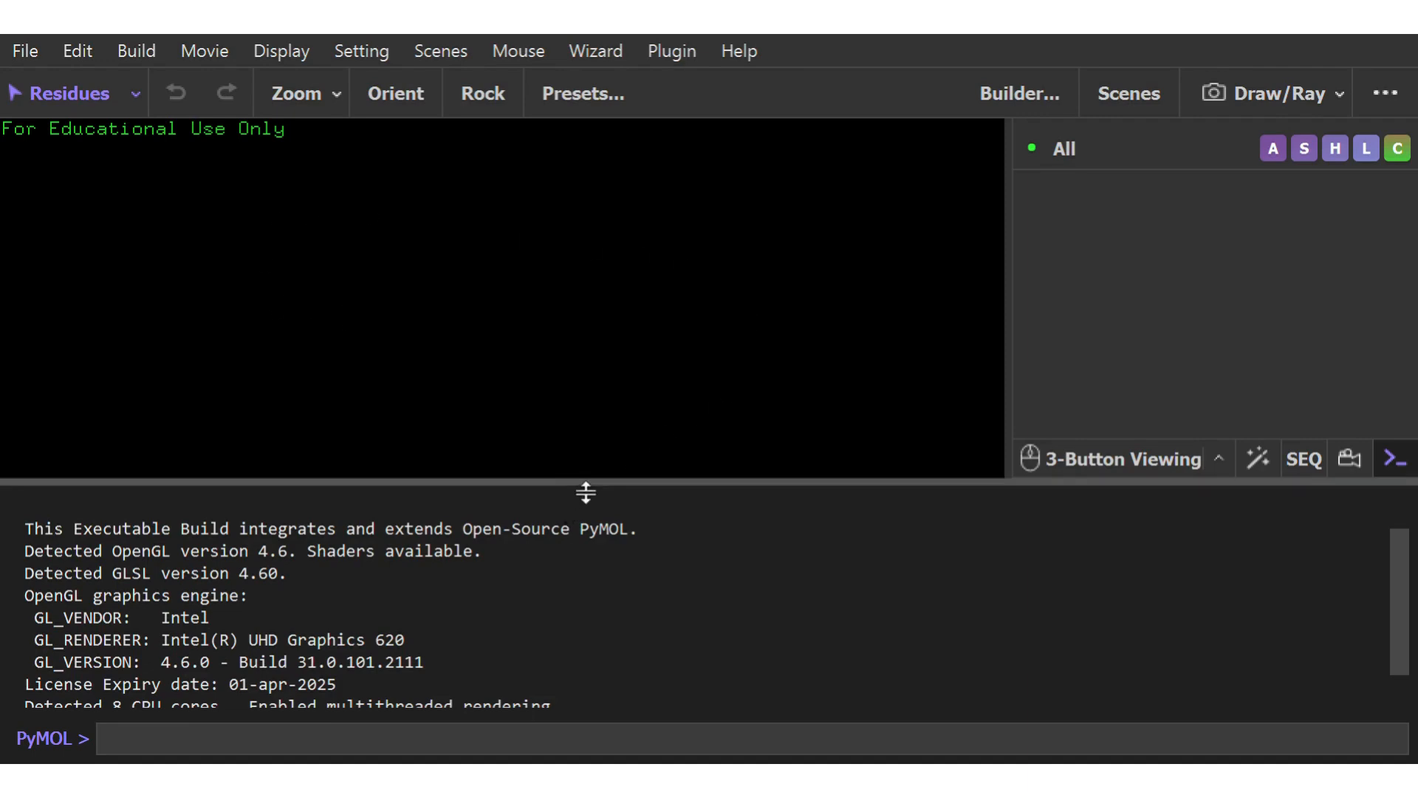
# Enlarge the 3D viewer and load the Representations demonstration, bringing all eight labelled molecule representations into view
pyautogui.moveTo(586, 492); pyautogui.dragTo(573, 639)
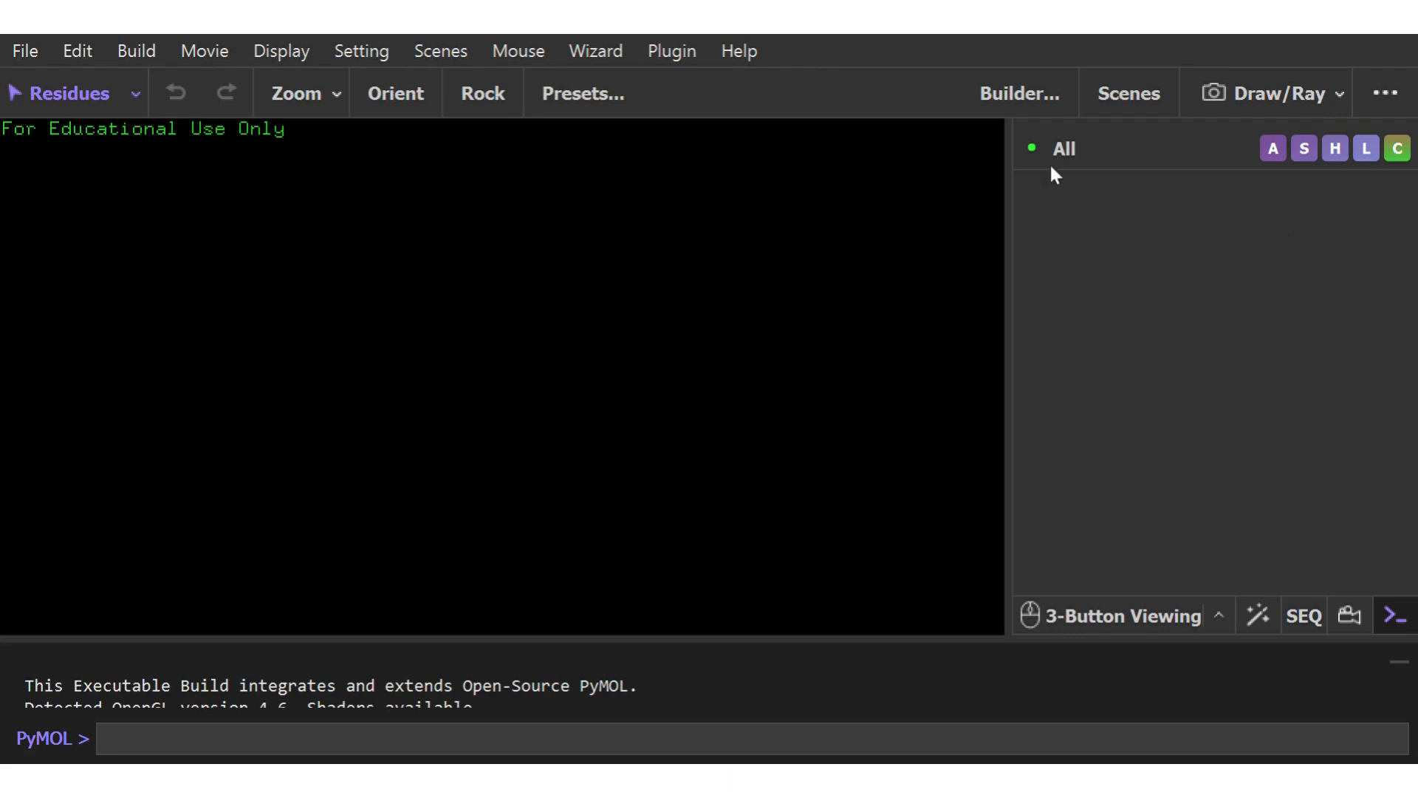
pyautogui.click(1117, 155)
pyautogui.click(589, 58)
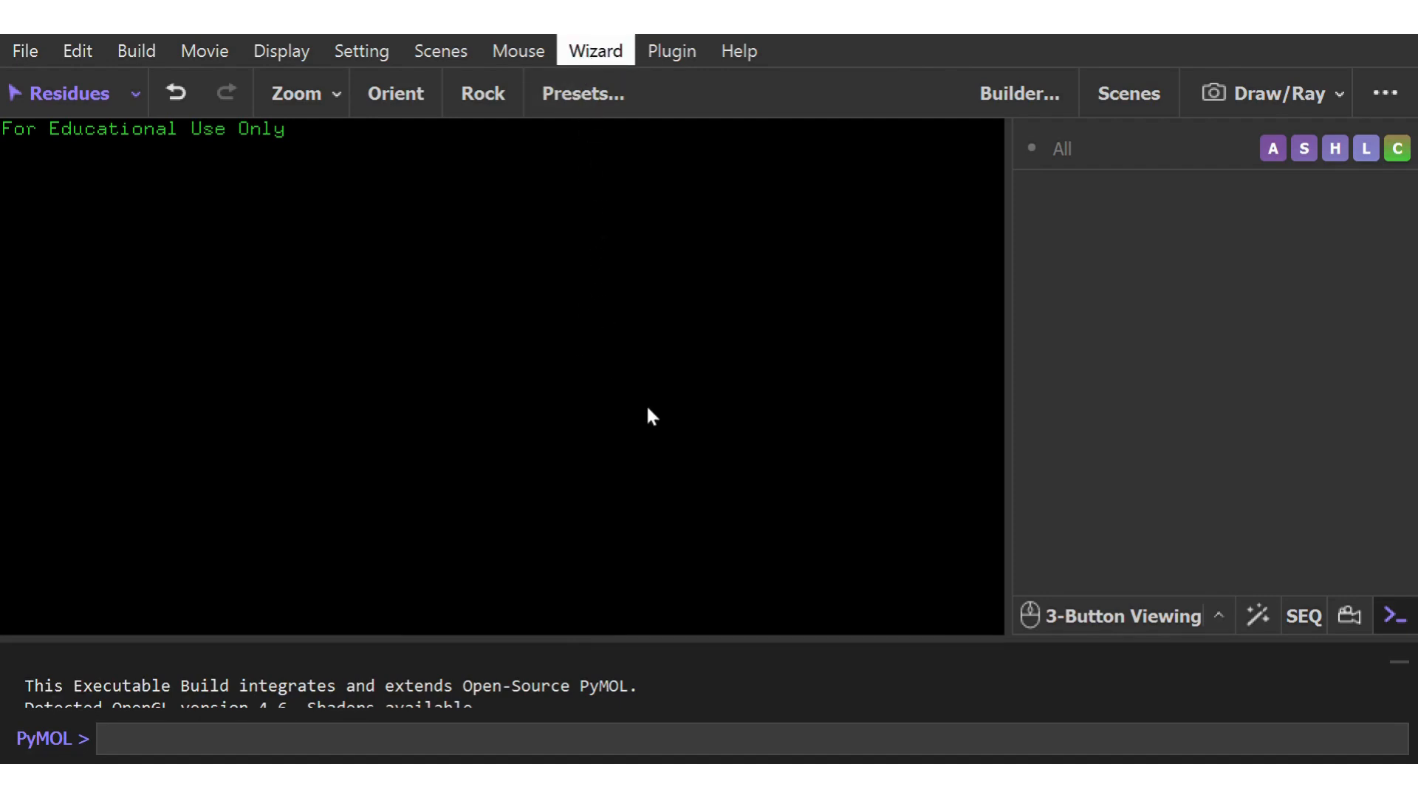
pyautogui.click(818, 405)
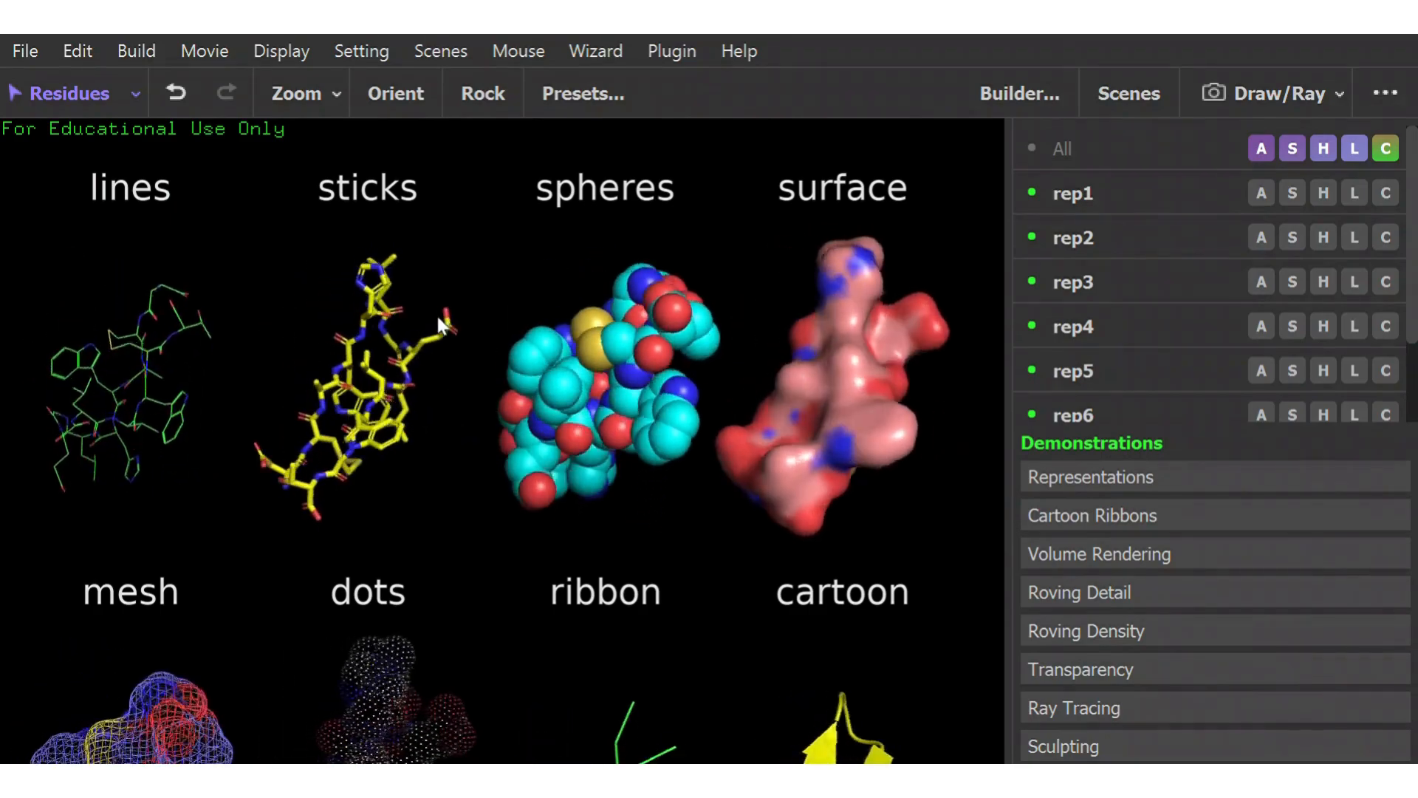
pyautogui.moveTo(438, 316); pyautogui.dragTo(474, 215, button='right')
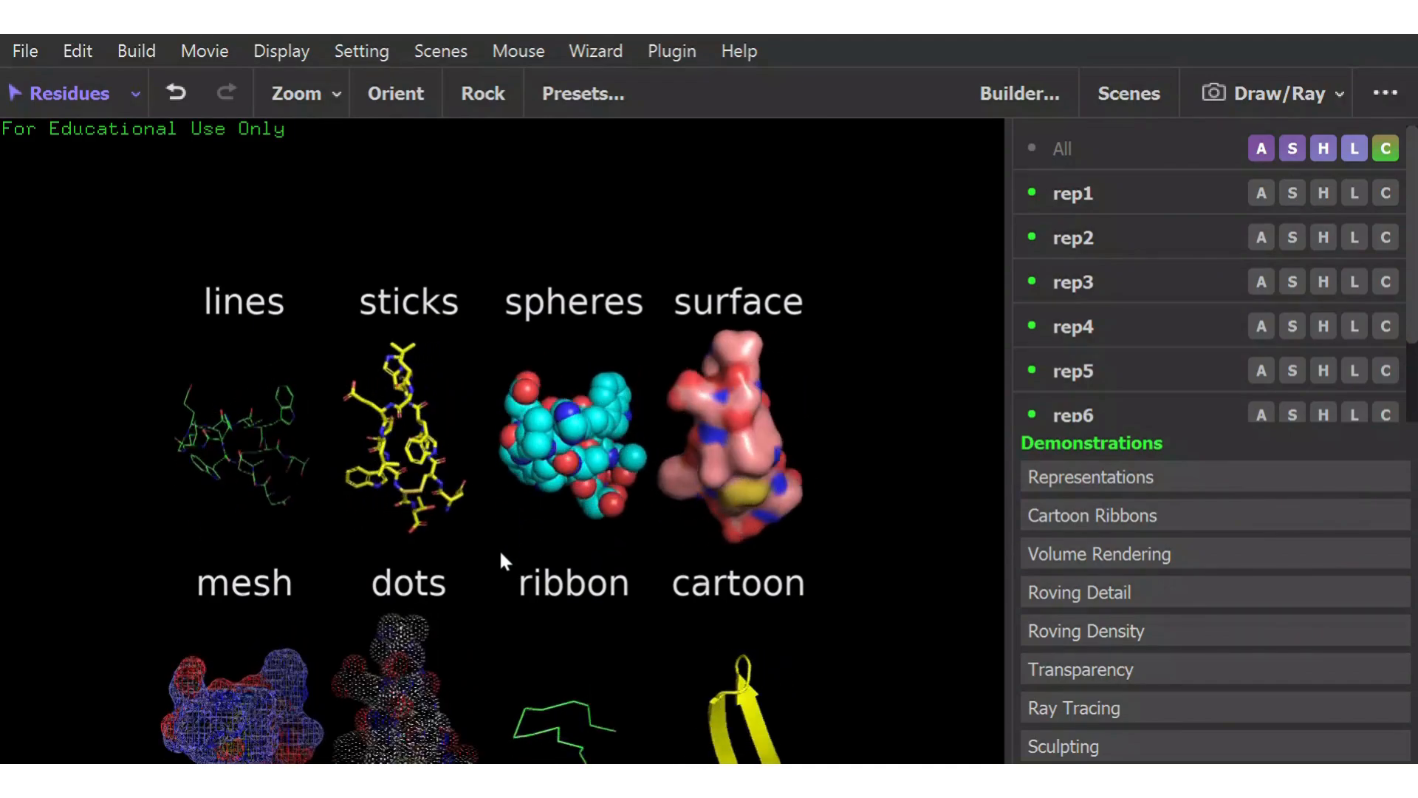
pyautogui.moveTo(501, 560); pyautogui.dragTo(495, 452, button='middle')
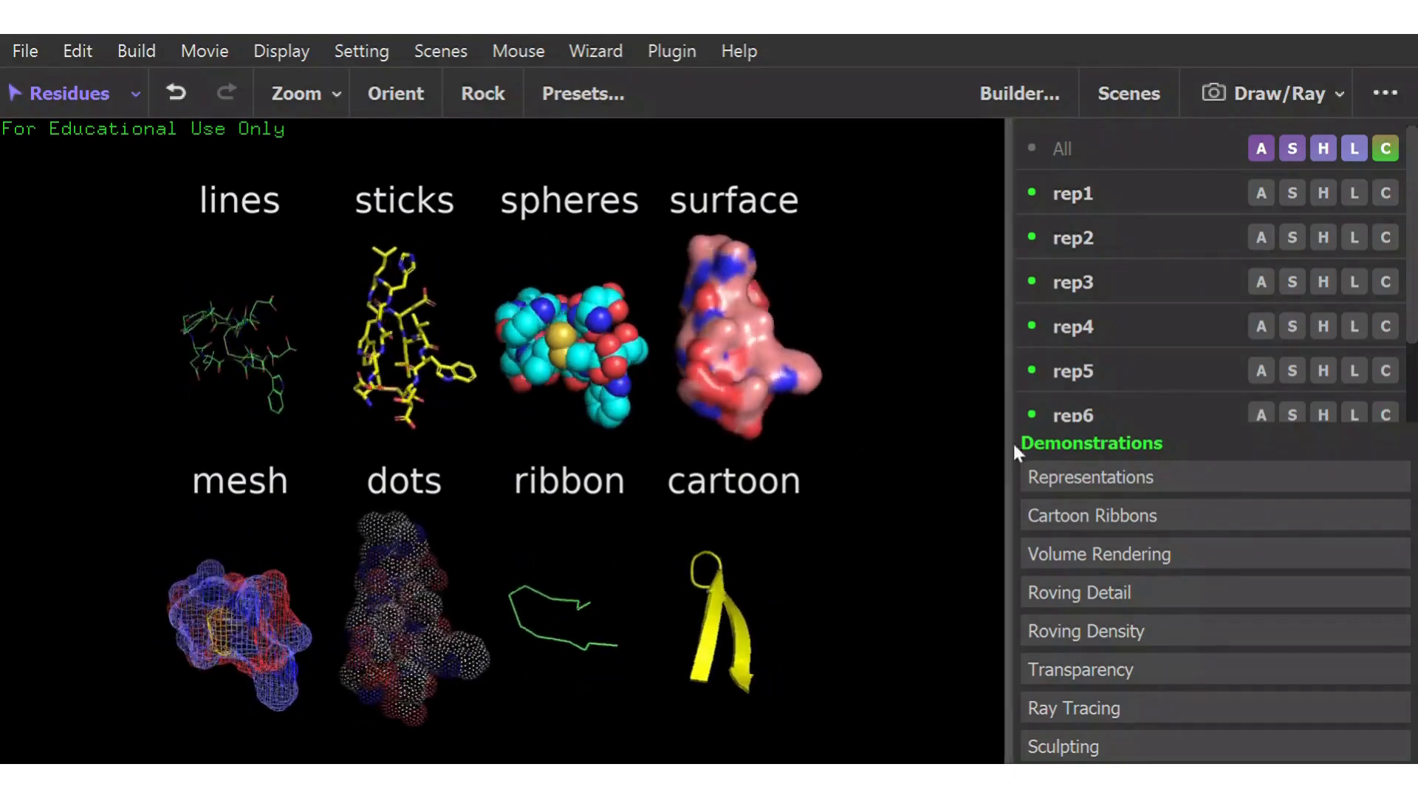
# Load the Cartoon Ribbons demonstration and examine the helices, strands and loops of the 1tii protein from several angles
pyautogui.click(1092, 515)
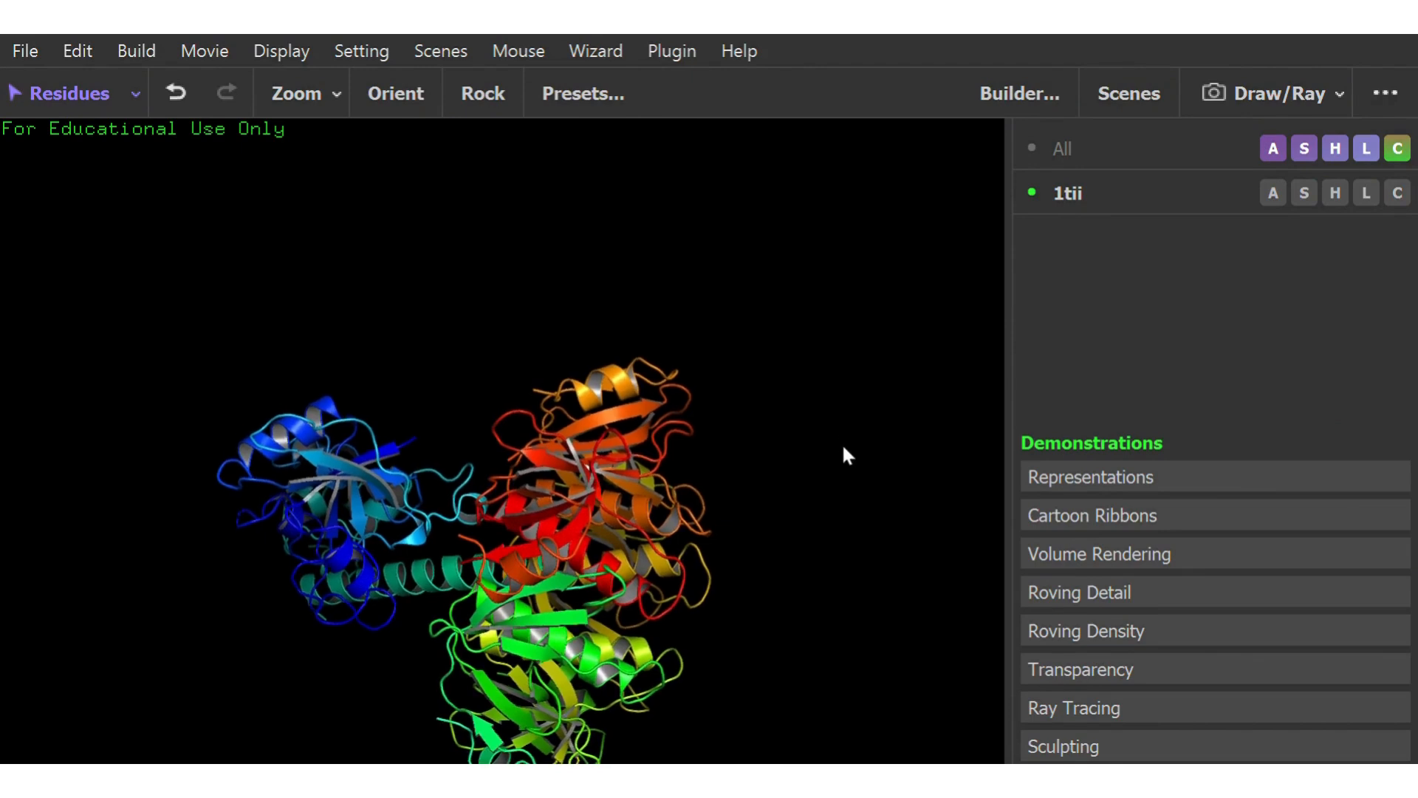
pyautogui.moveTo(672, 548); pyautogui.dragTo(622, 427)
pyautogui.moveTo(792, 583); pyautogui.dragTo(773, 513, button='right')
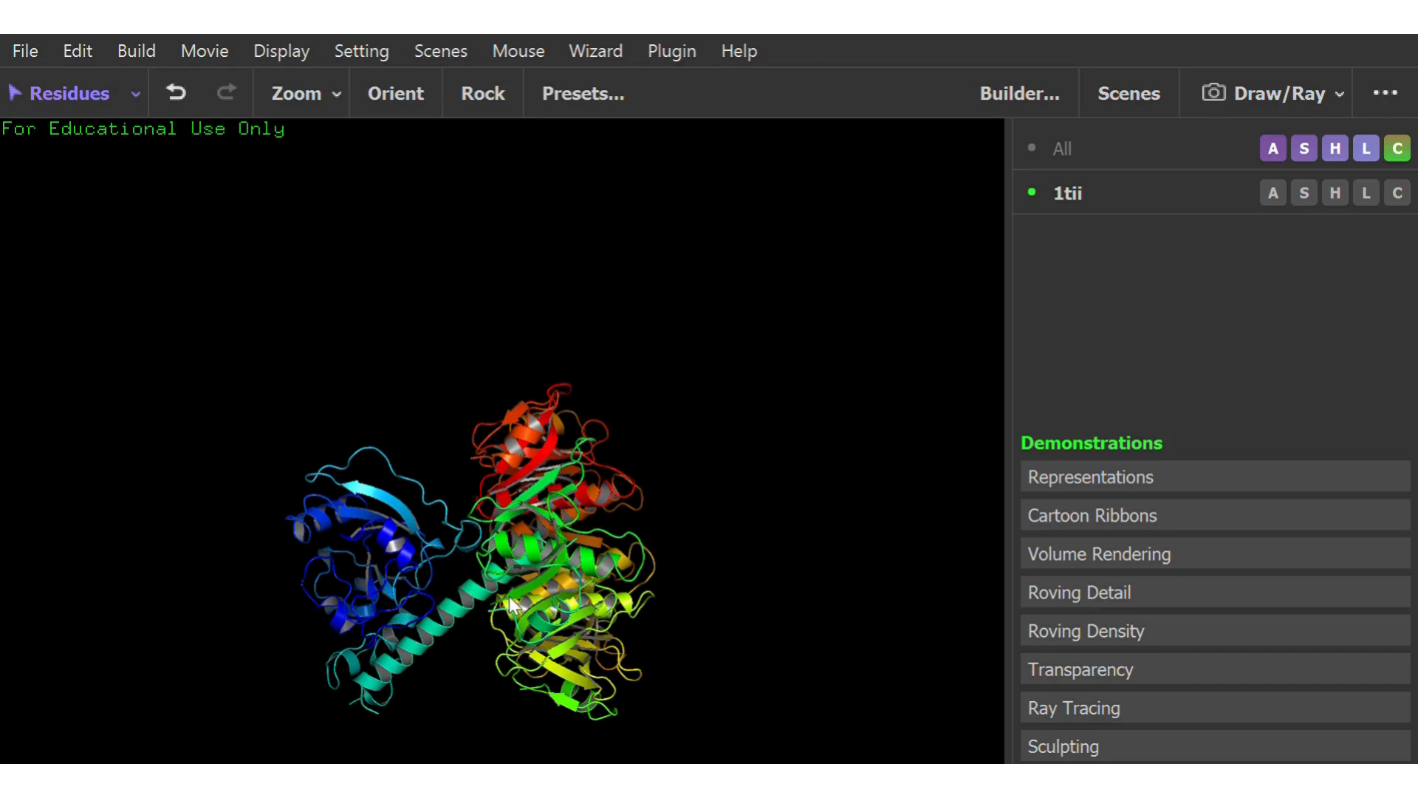
pyautogui.moveTo(521, 607); pyautogui.dragTo(536, 494, button='middle')
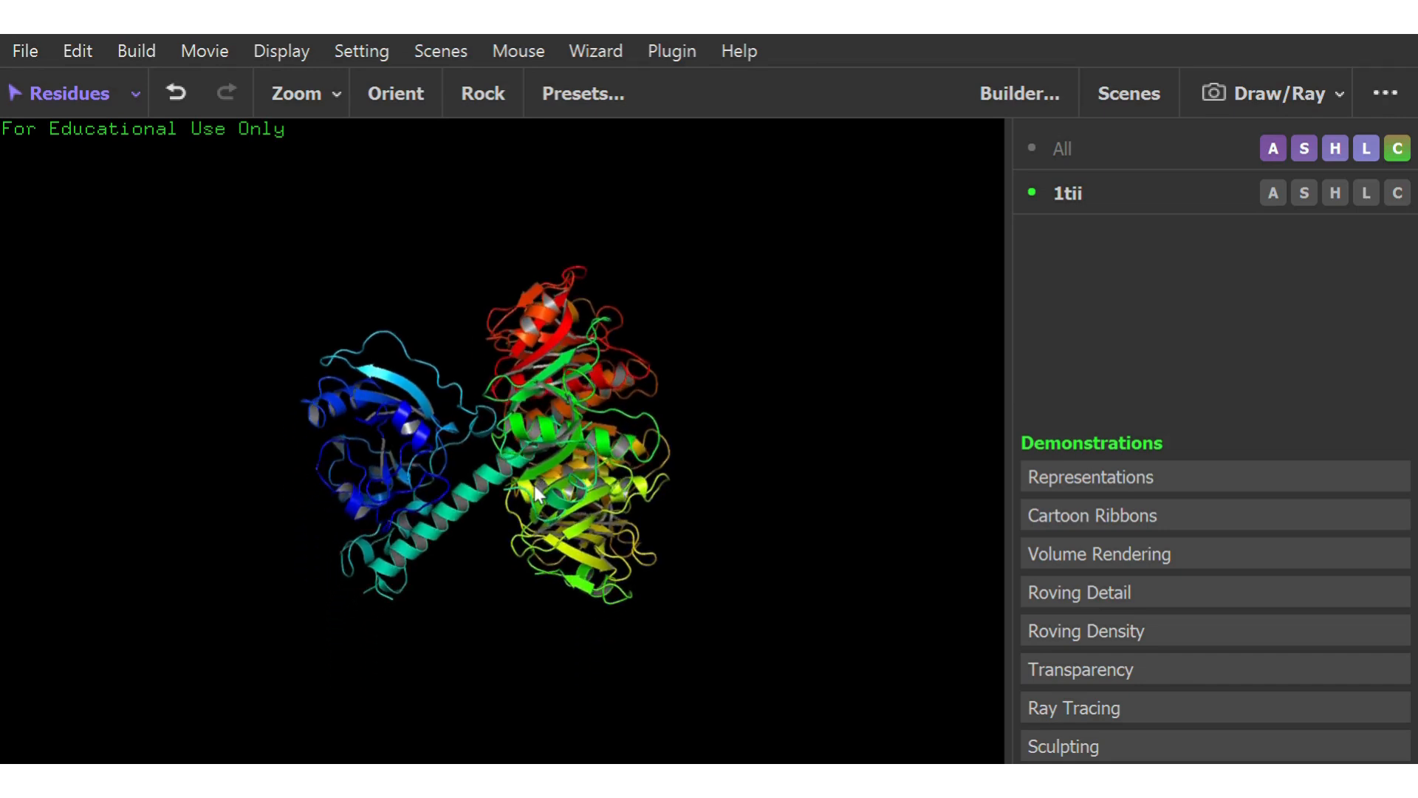
pyautogui.moveTo(530, 477); pyautogui.dragTo(742, 436)
pyautogui.moveTo(538, 530); pyautogui.dragTo(560, 570)
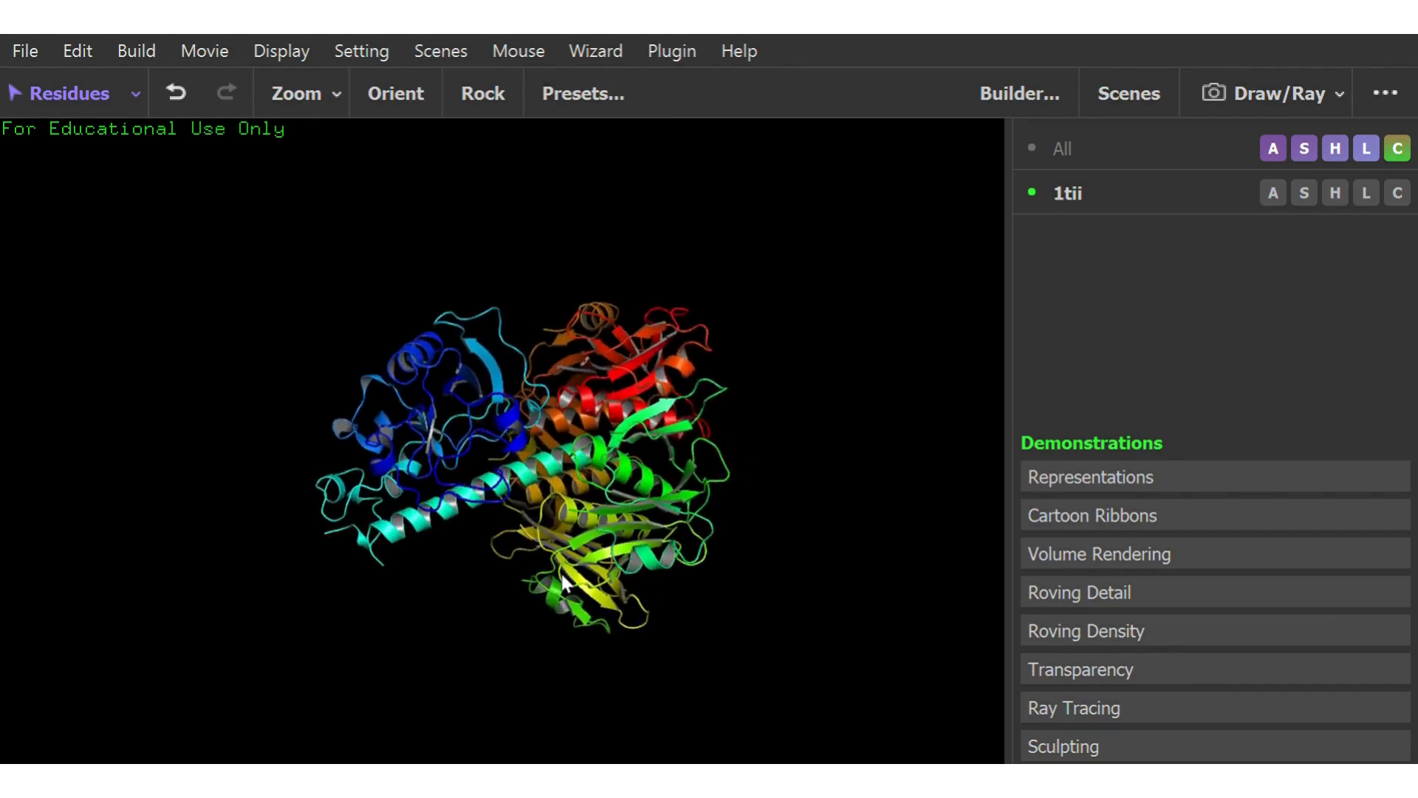
pyautogui.moveTo(561, 573); pyautogui.dragTo(603, 672, button='right')
pyautogui.moveTo(545, 423); pyautogui.dragTo(470, 487)
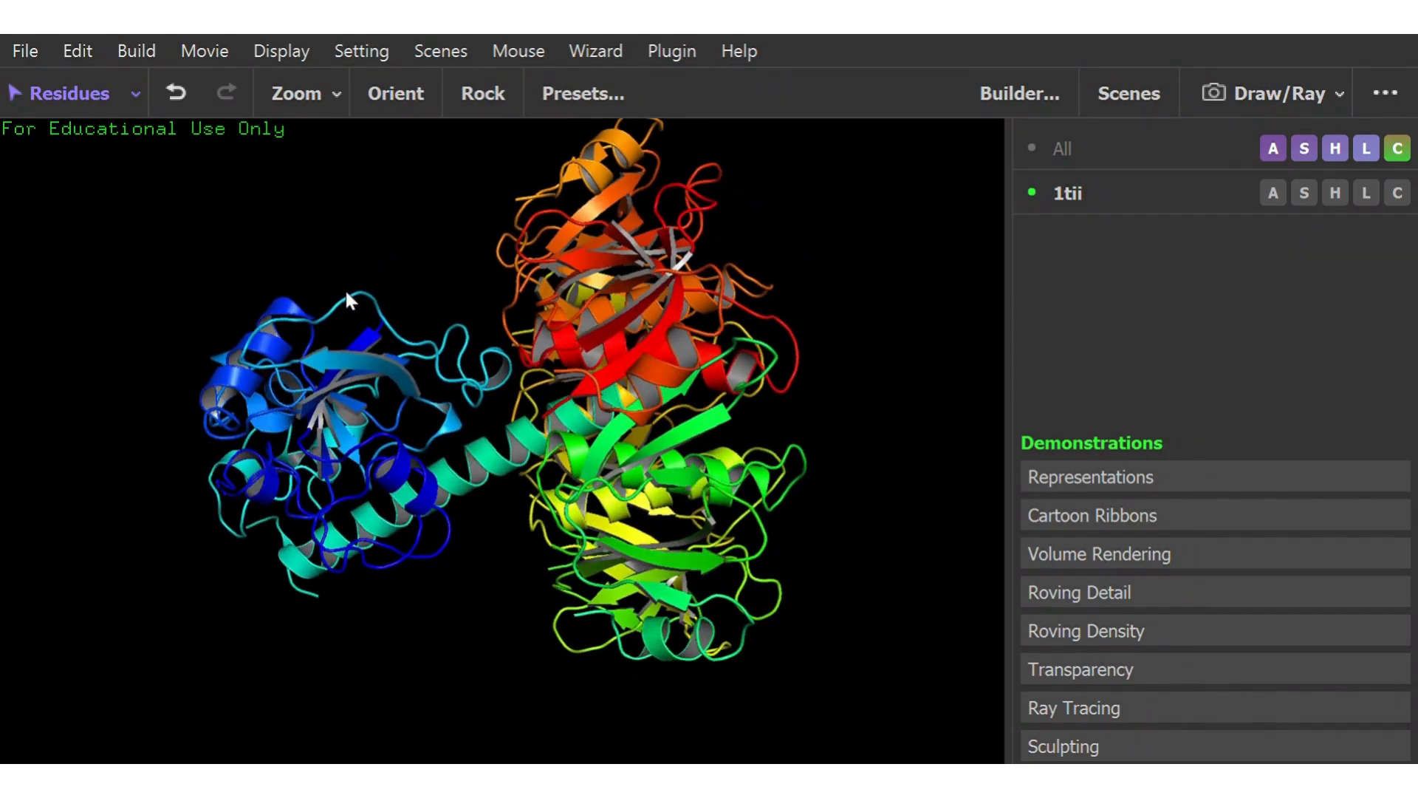
pyautogui.moveTo(406, 365)
pyautogui.mouseDown()
pyautogui.moveTo(428, 387)
pyautogui.moveTo(407, 366)
pyautogui.mouseUp()
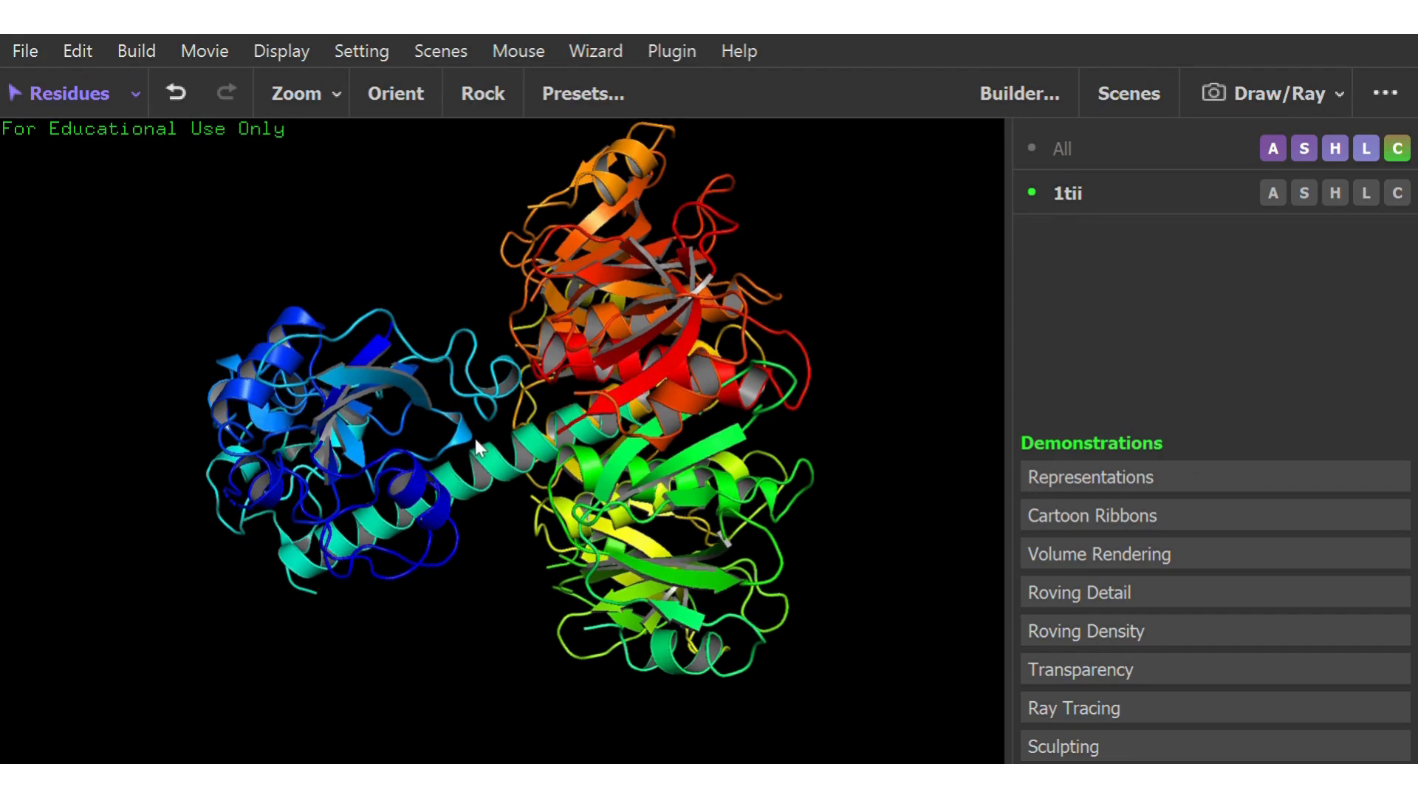
pyautogui.moveTo(476, 441); pyautogui.dragTo(457, 361)
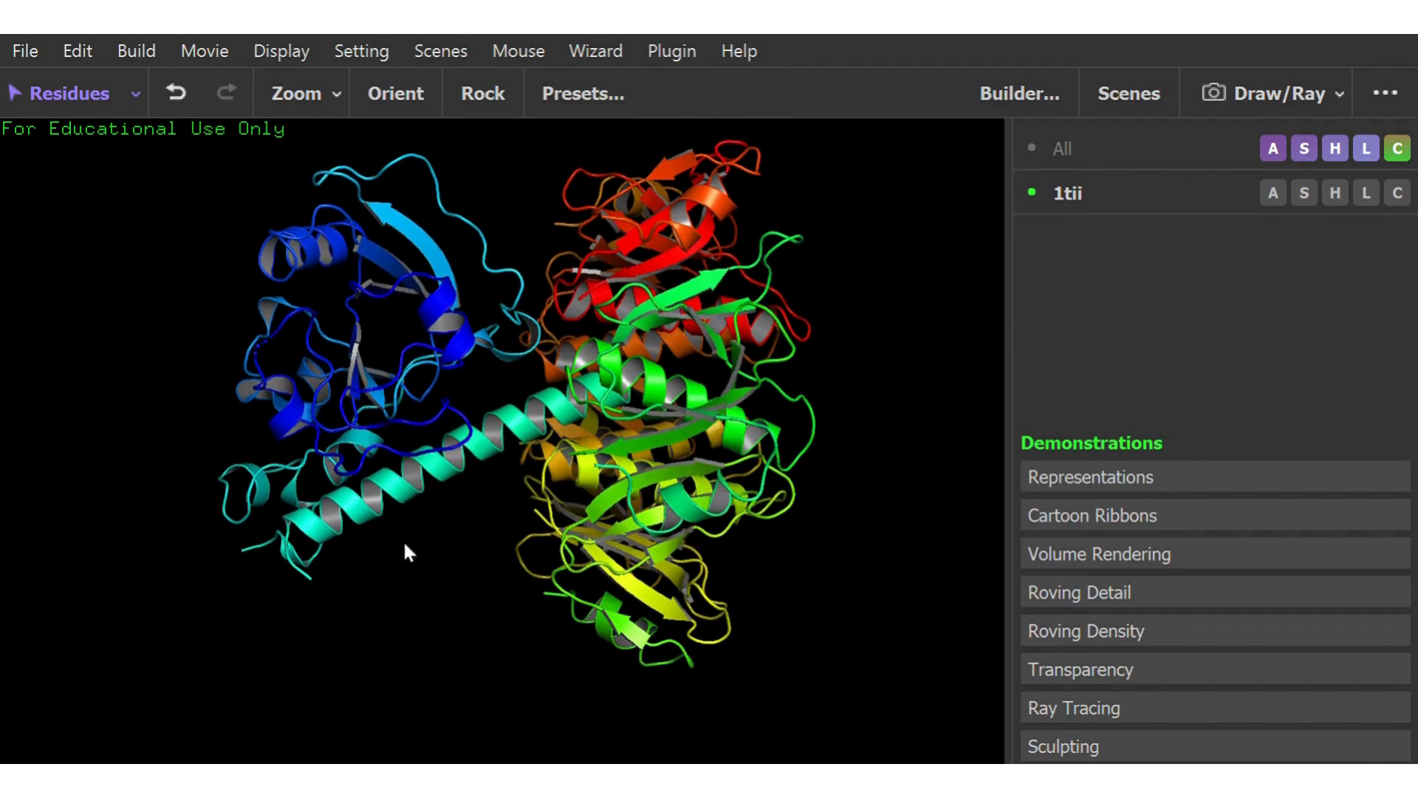
pyautogui.moveTo(404, 545); pyautogui.dragTo(388, 502)
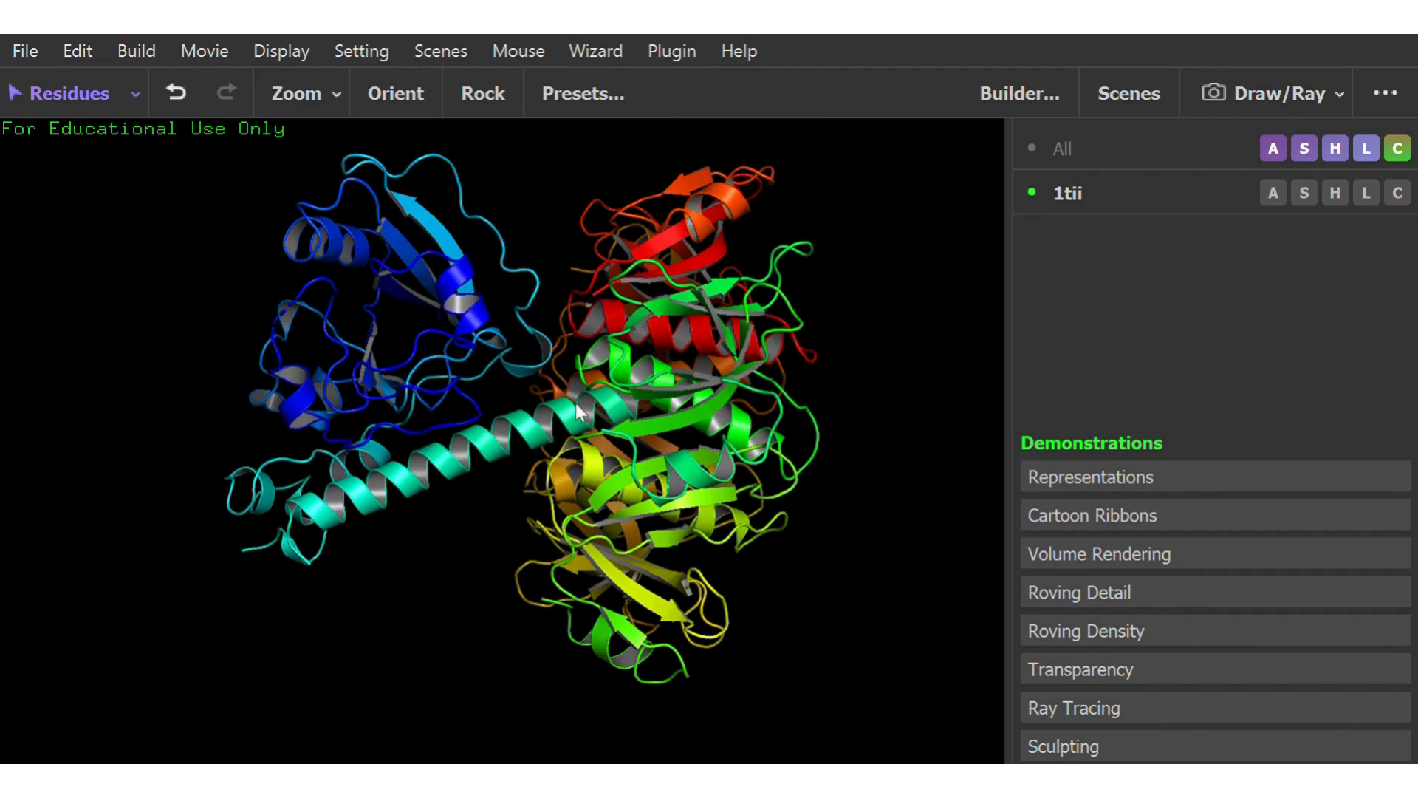
pyautogui.moveTo(582, 412); pyautogui.dragTo(431, 461)
pyautogui.moveTo(506, 322); pyautogui.dragTo(465, 290)
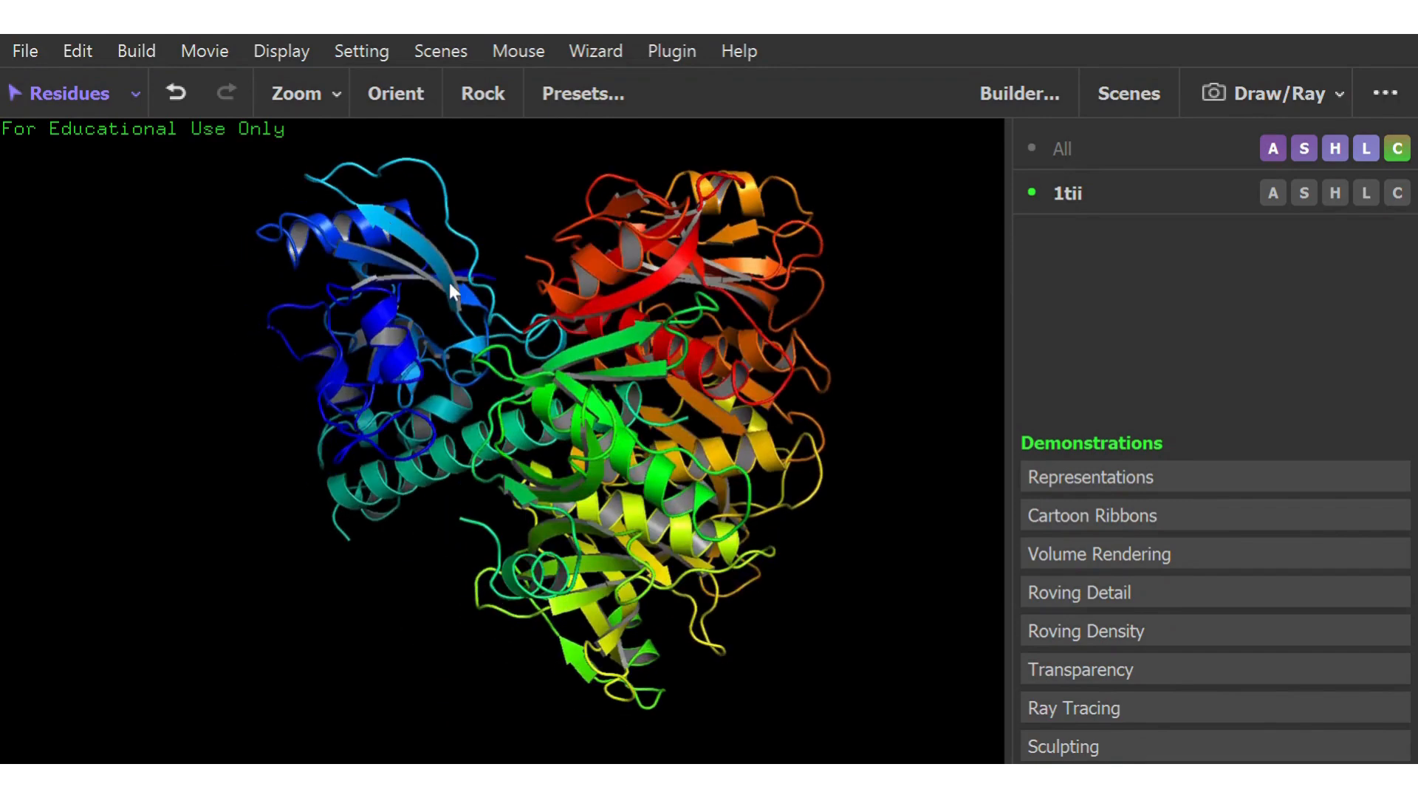
pyautogui.moveTo(461, 356); pyautogui.dragTo(503, 436)
pyautogui.moveTo(504, 436); pyautogui.dragTo(497, 317, button='right')
pyautogui.moveTo(497, 317)
pyautogui.mouseDown()
pyautogui.moveTo(478, 358)
pyautogui.moveTo(476, 318)
pyautogui.mouseUp()
pyautogui.moveTo(590, 487); pyautogui.dragTo(556, 303, button='right')
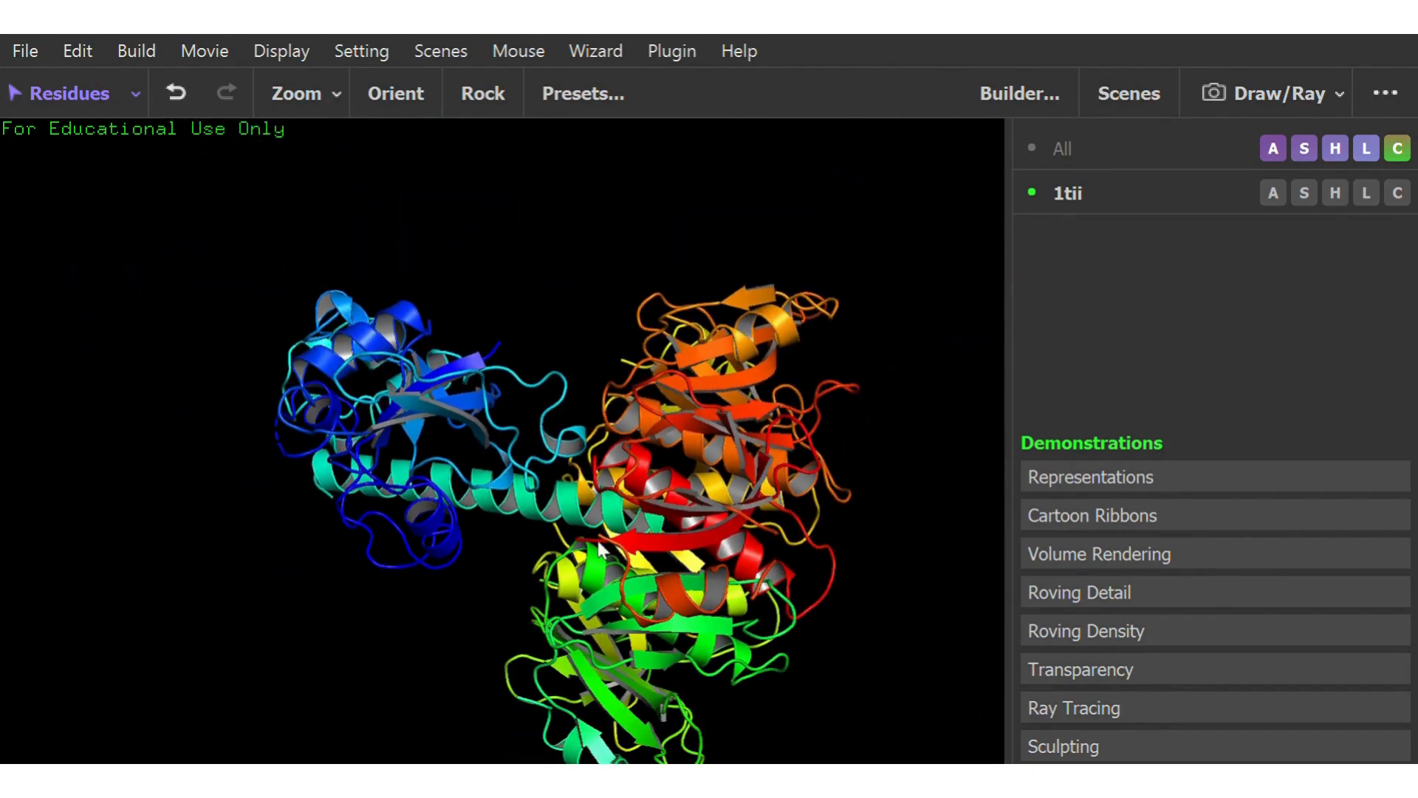
pyautogui.moveTo(613, 559); pyautogui.dragTo(571, 434, button='right')
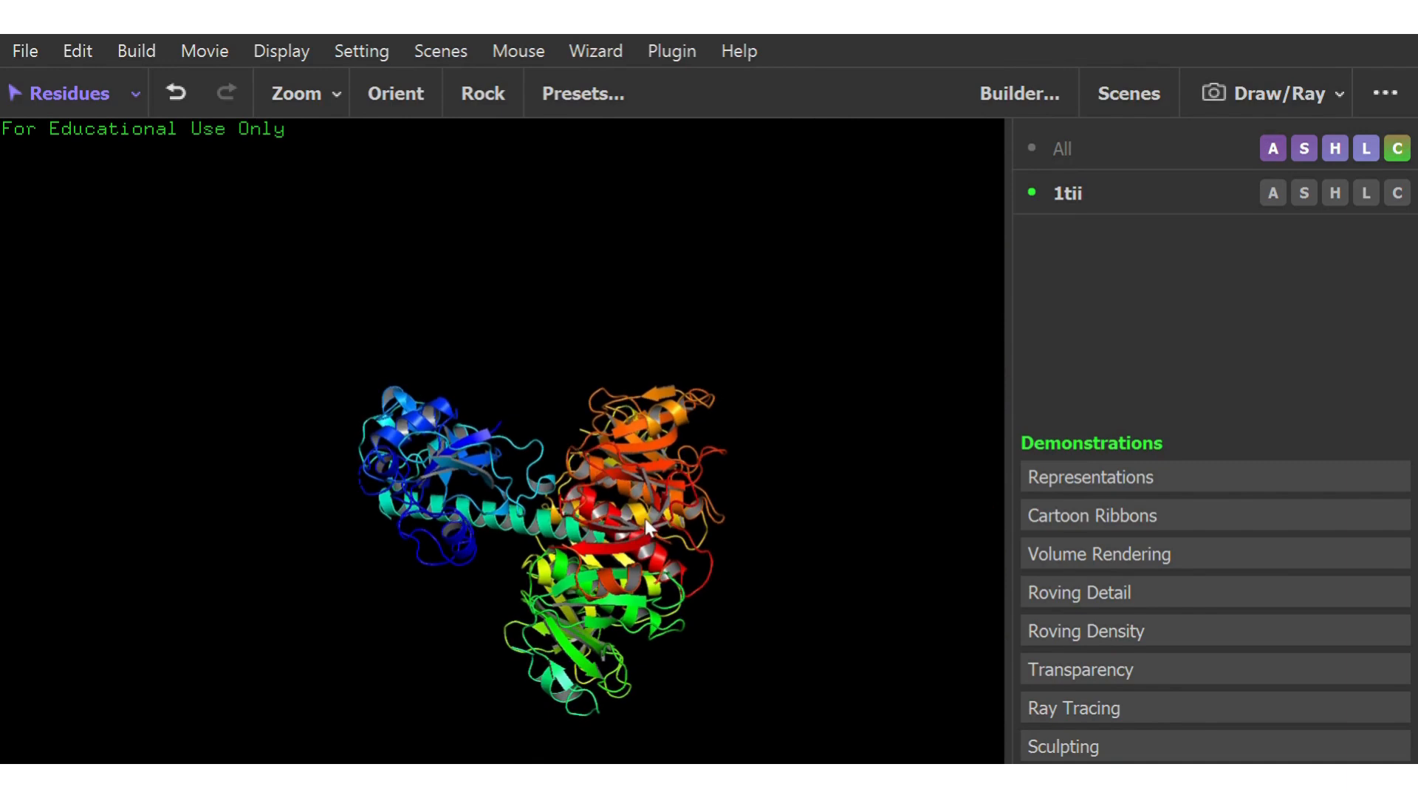
# View the Volume Rendering, Roving Detail and Roving Density demonstrations in succession
pyautogui.click(1109, 554)
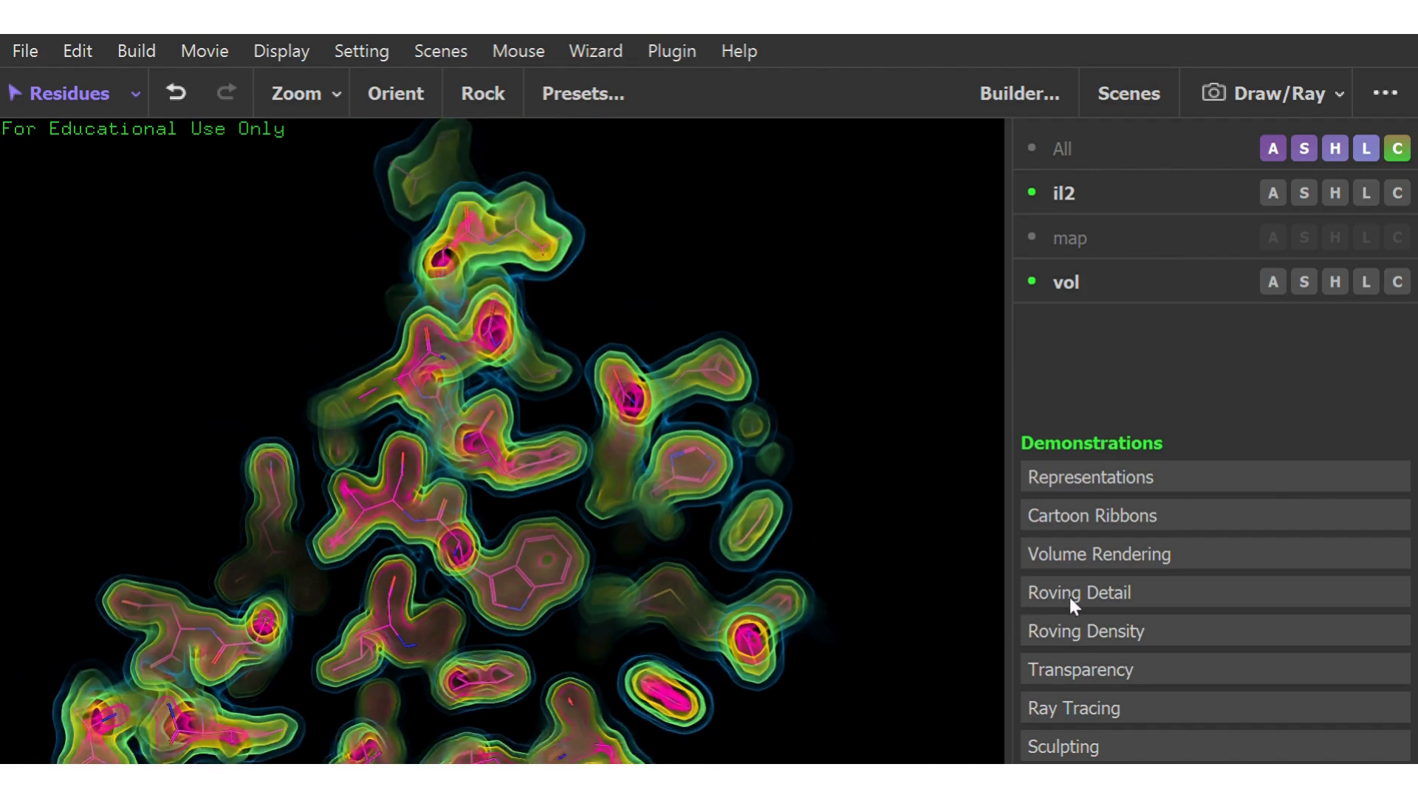
pyautogui.click(1069, 595)
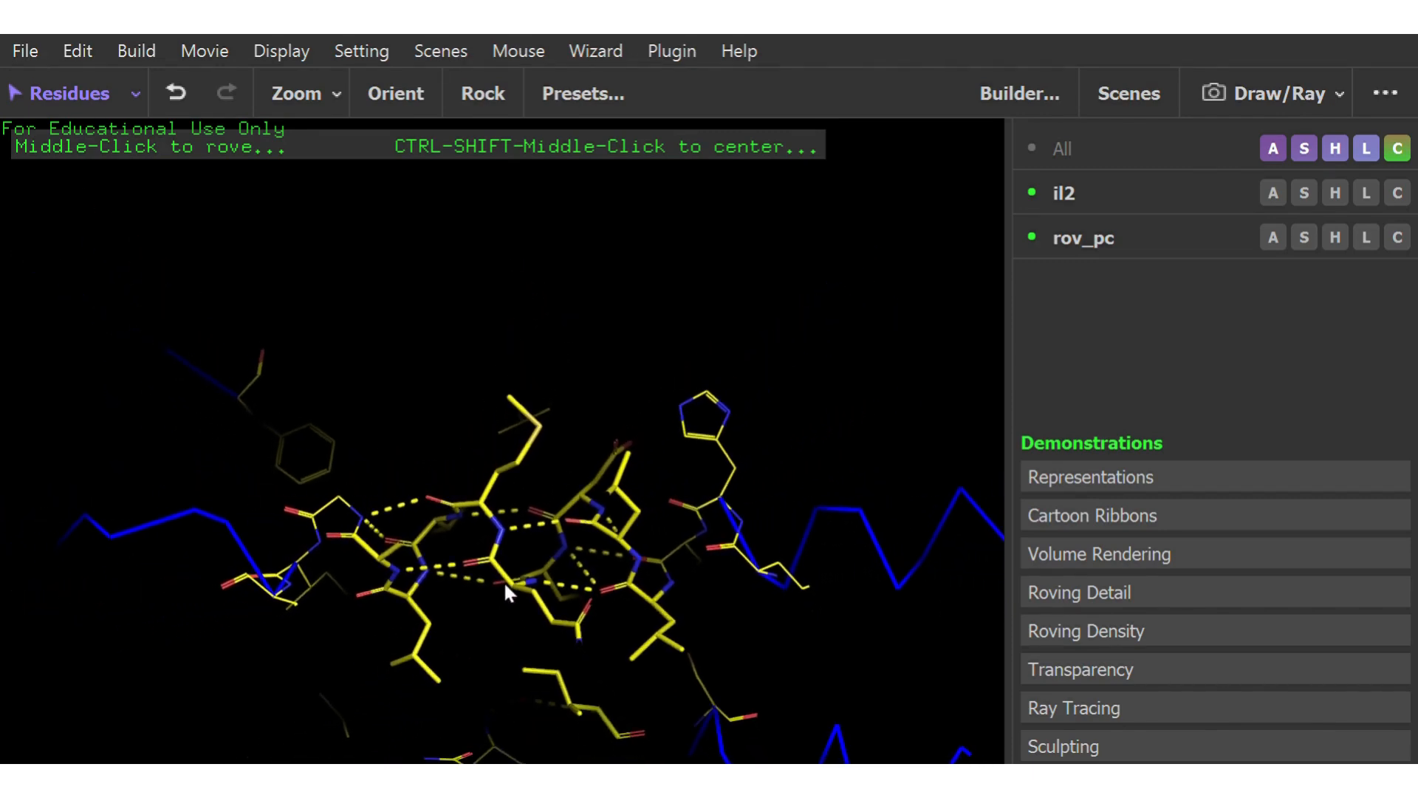
pyautogui.click(1083, 632)
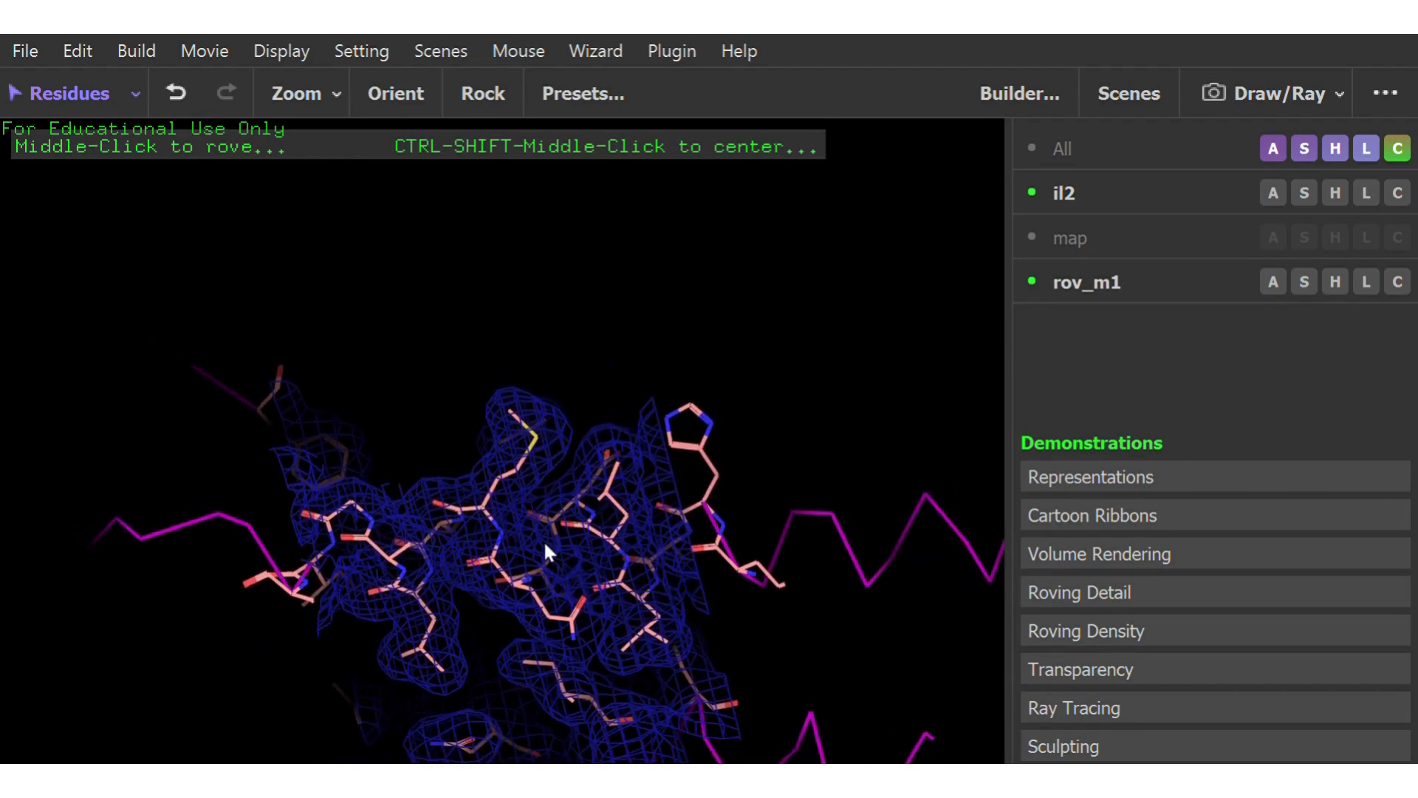
# Load the Transparency demonstration and examine the stick model inside its transparent surface from different angles
pyautogui.click(1076, 668)
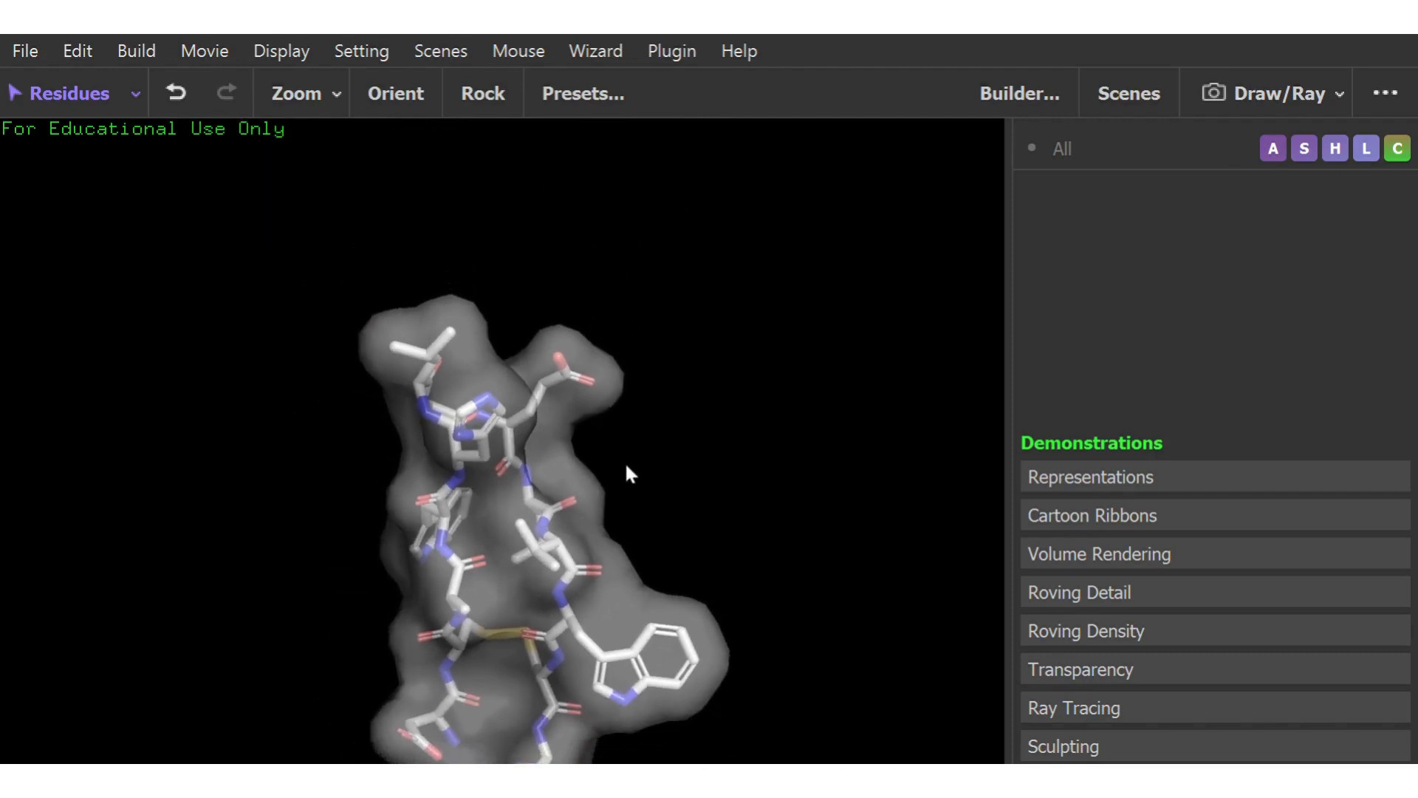
pyautogui.moveTo(575, 631); pyautogui.dragTo(685, 425)
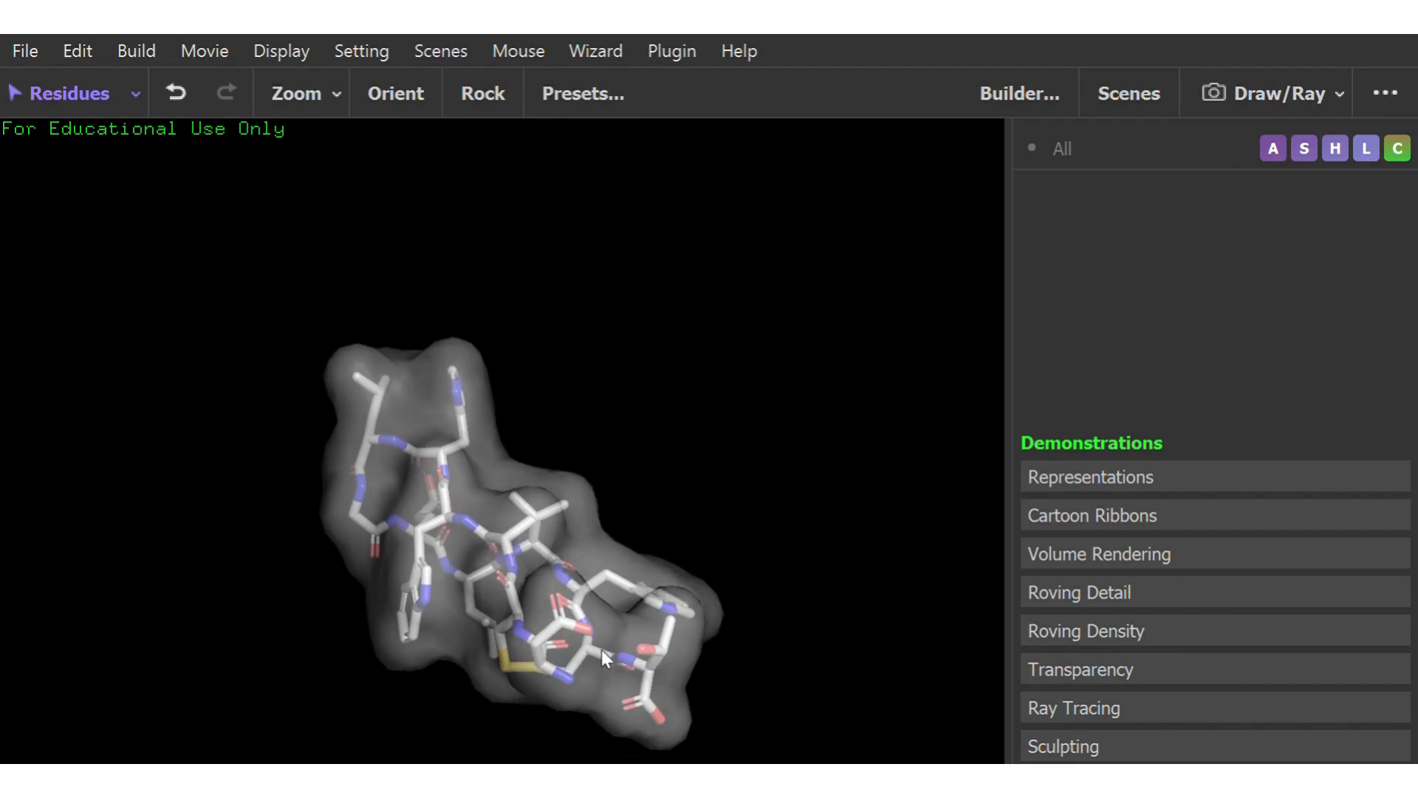
pyautogui.moveTo(601, 649); pyautogui.dragTo(679, 489)
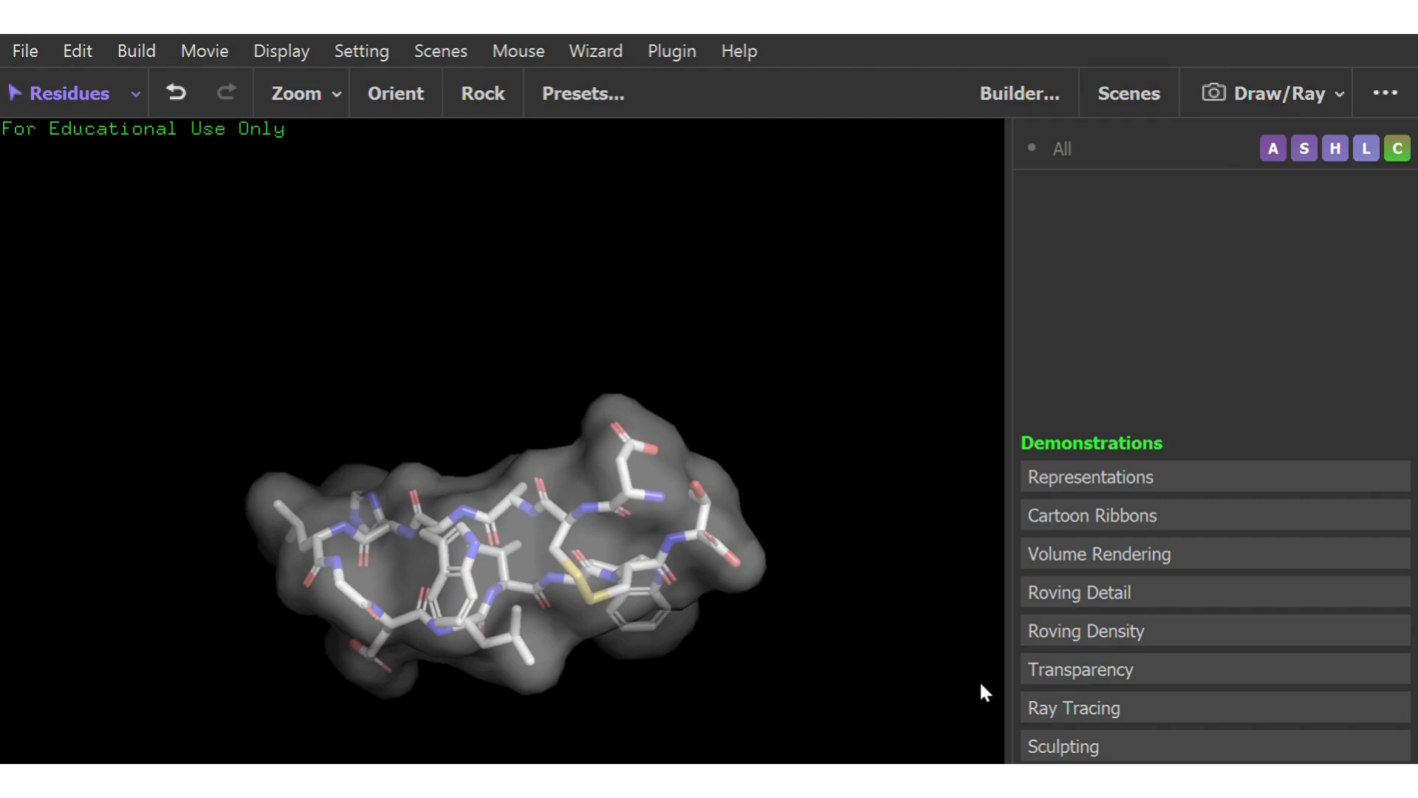
# Load the Ray Tracing demonstration and examine the whole sphere model of the protein
pyautogui.click(1079, 708)
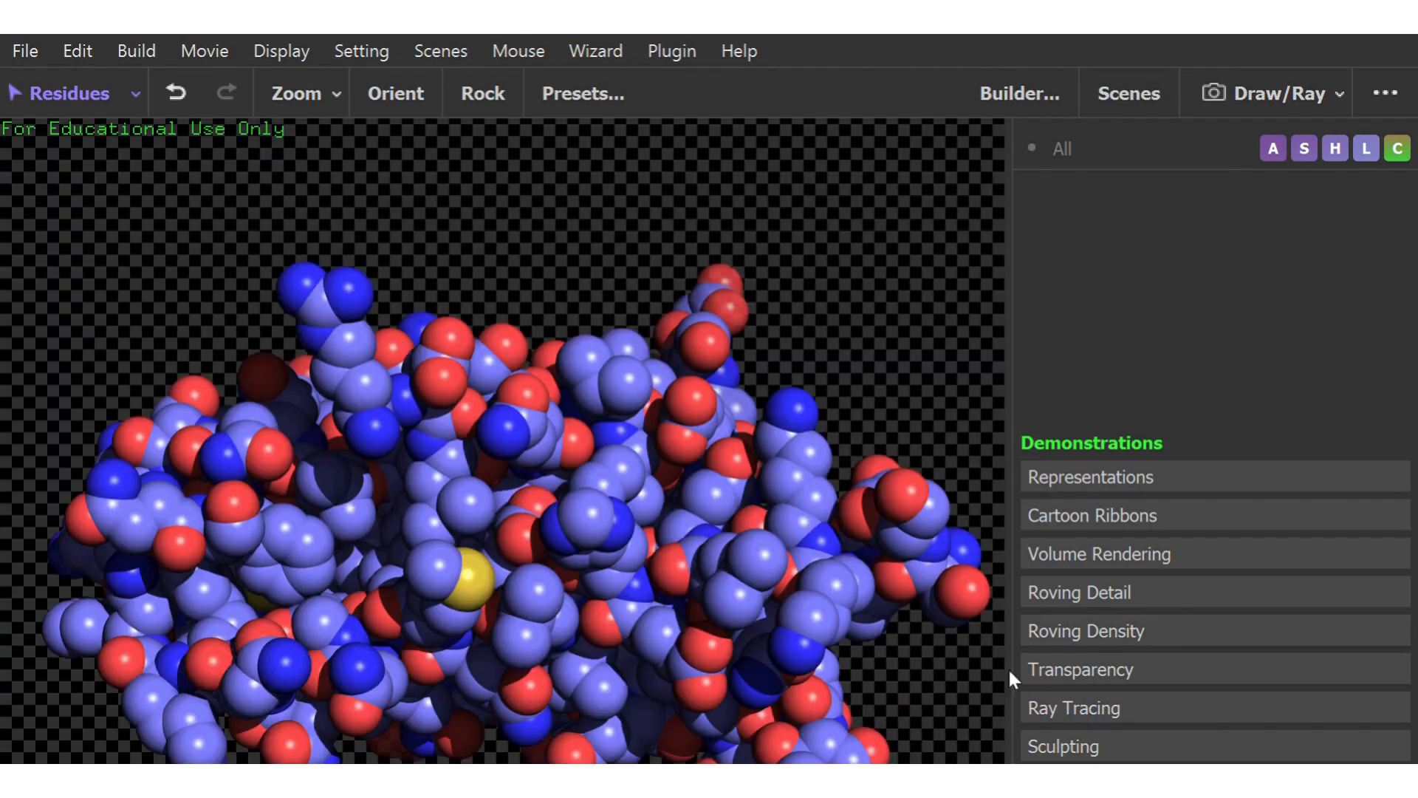
pyautogui.moveTo(659, 649); pyautogui.dragTo(610, 508, button='right')
pyautogui.moveTo(585, 606); pyautogui.dragTo(575, 550)
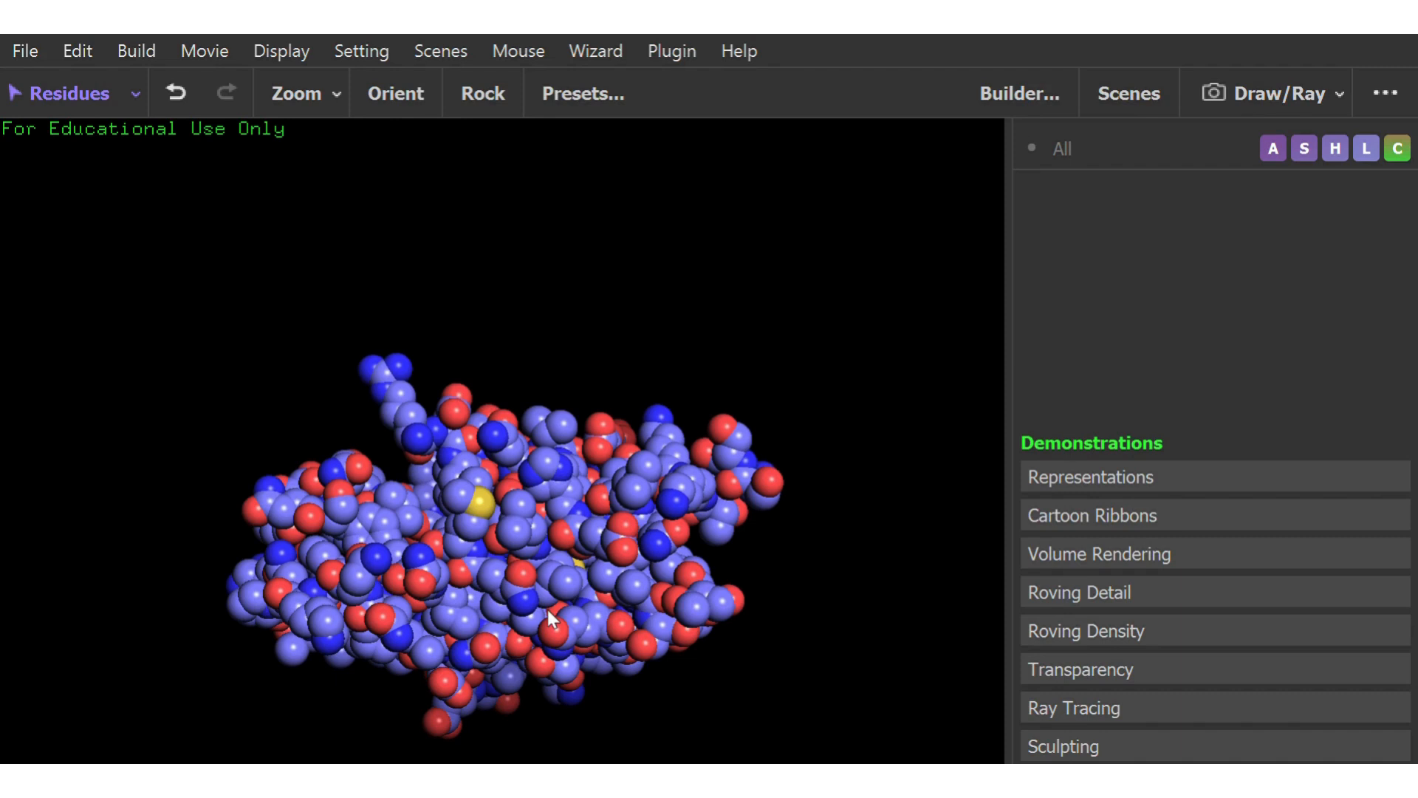
pyautogui.moveTo(548, 610); pyautogui.dragTo(574, 641, button='right')
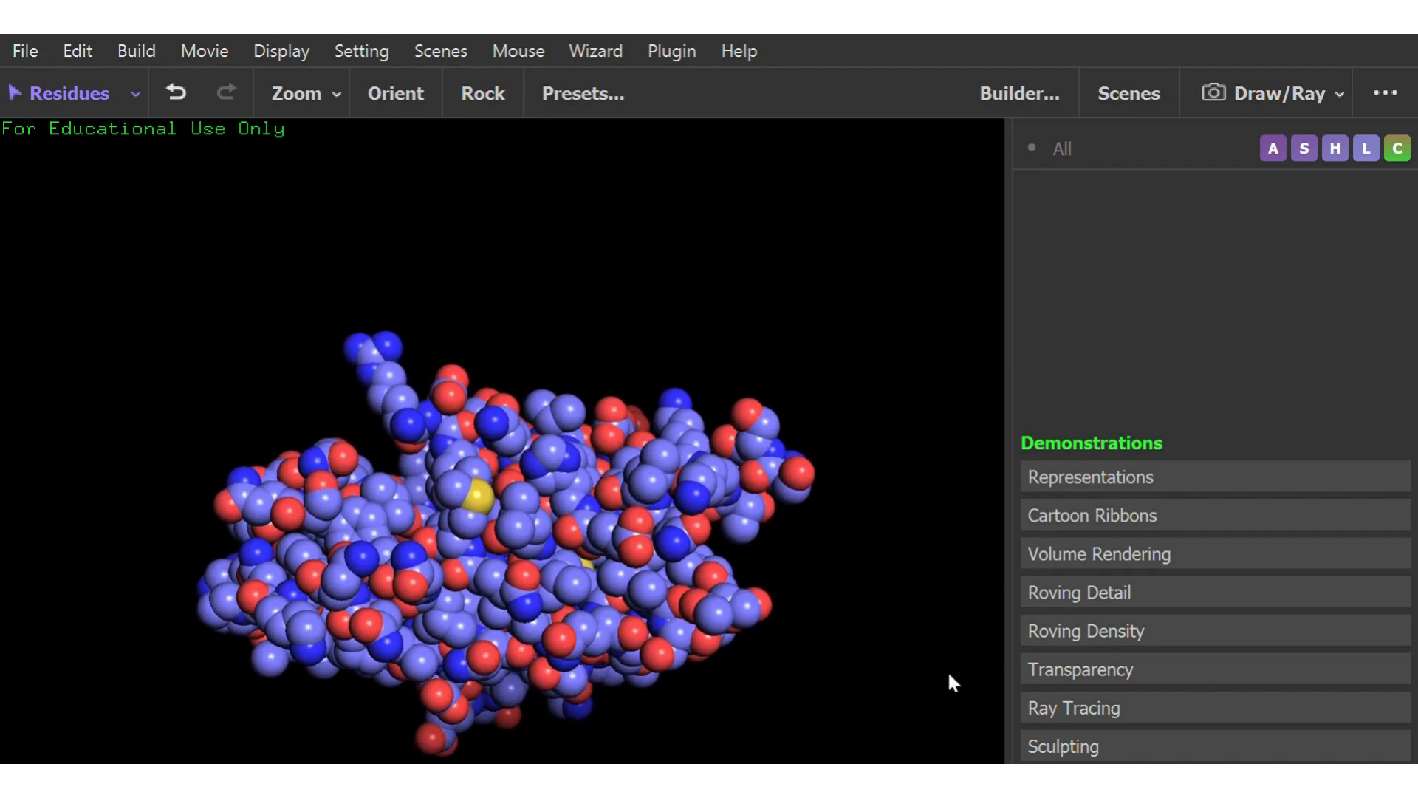
# Load the Sculpting demonstration and examine the peptide's sticks and transparent spheres from several sides
pyautogui.click(1077, 747)
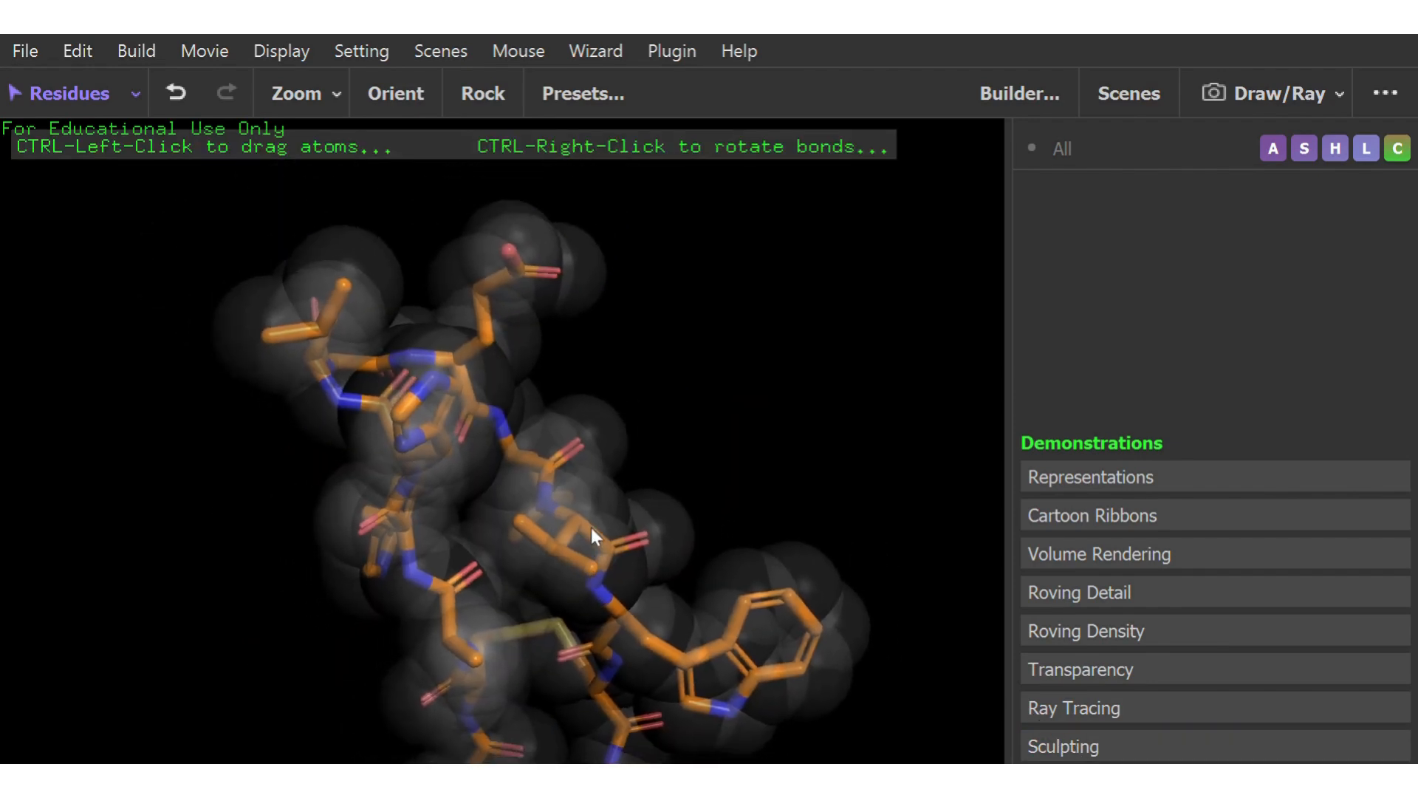
pyautogui.moveTo(579, 662); pyautogui.dragTo(578, 606, button='right')
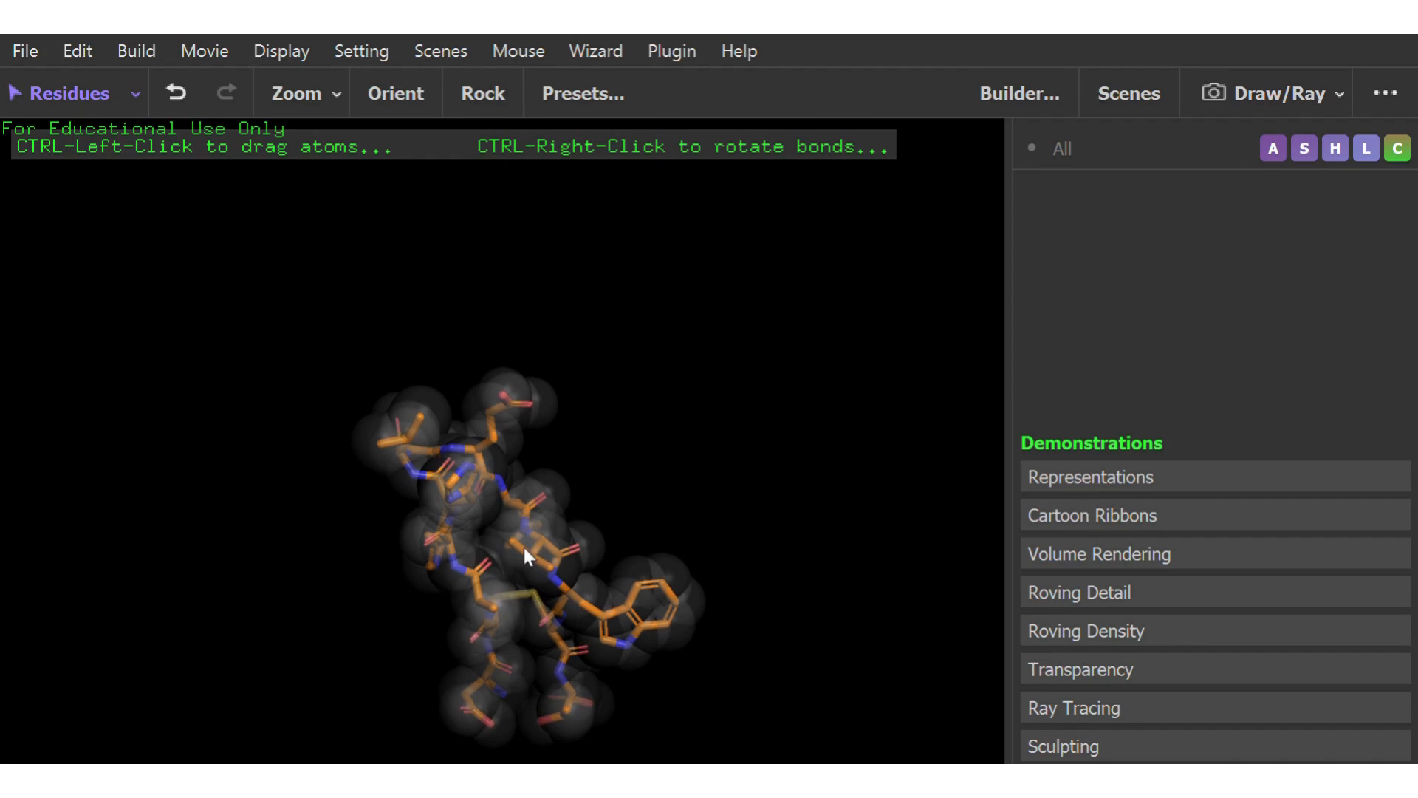
pyautogui.moveTo(546, 540)
pyautogui.keyDown('ctrl'); pyautogui.mouseDown()
pyautogui.moveTo(715, 436)
pyautogui.moveTo(714, 210)
pyautogui.moveTo(148, 447)
pyautogui.mouseUp(); pyautogui.keyUp('ctrl')
pyautogui.moveTo(411, 500)
pyautogui.mouseDown()
pyautogui.moveTo(722, 434)
pyautogui.moveTo(693, 452)
pyautogui.mouseUp()
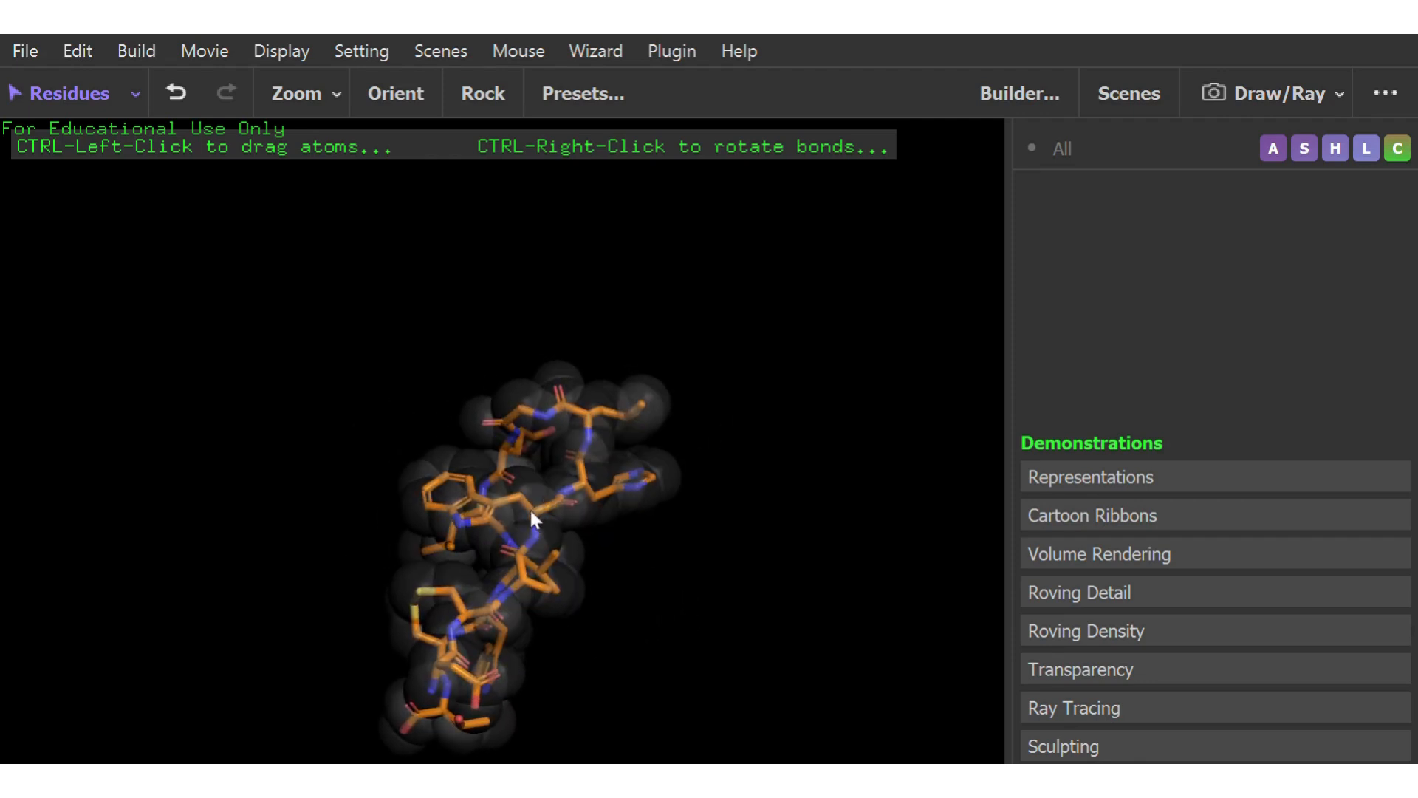
pyautogui.moveTo(529, 506); pyautogui.dragTo(687, 377)
pyautogui.moveTo(766, 346); pyautogui.dragTo(184, 285)
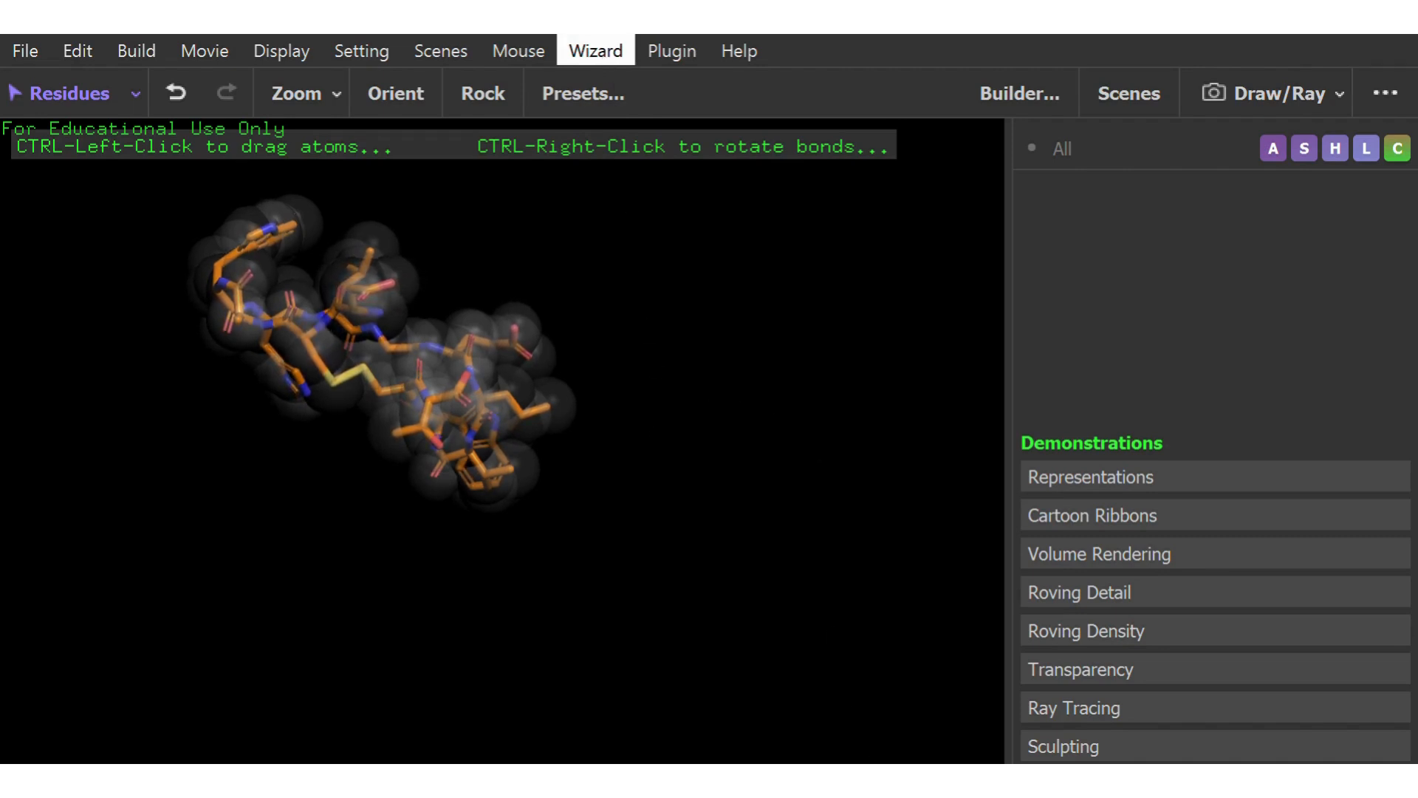
# End the demonstration, add a cyclobutane fragment and show it as sticks
pyautogui.click(868, 753)
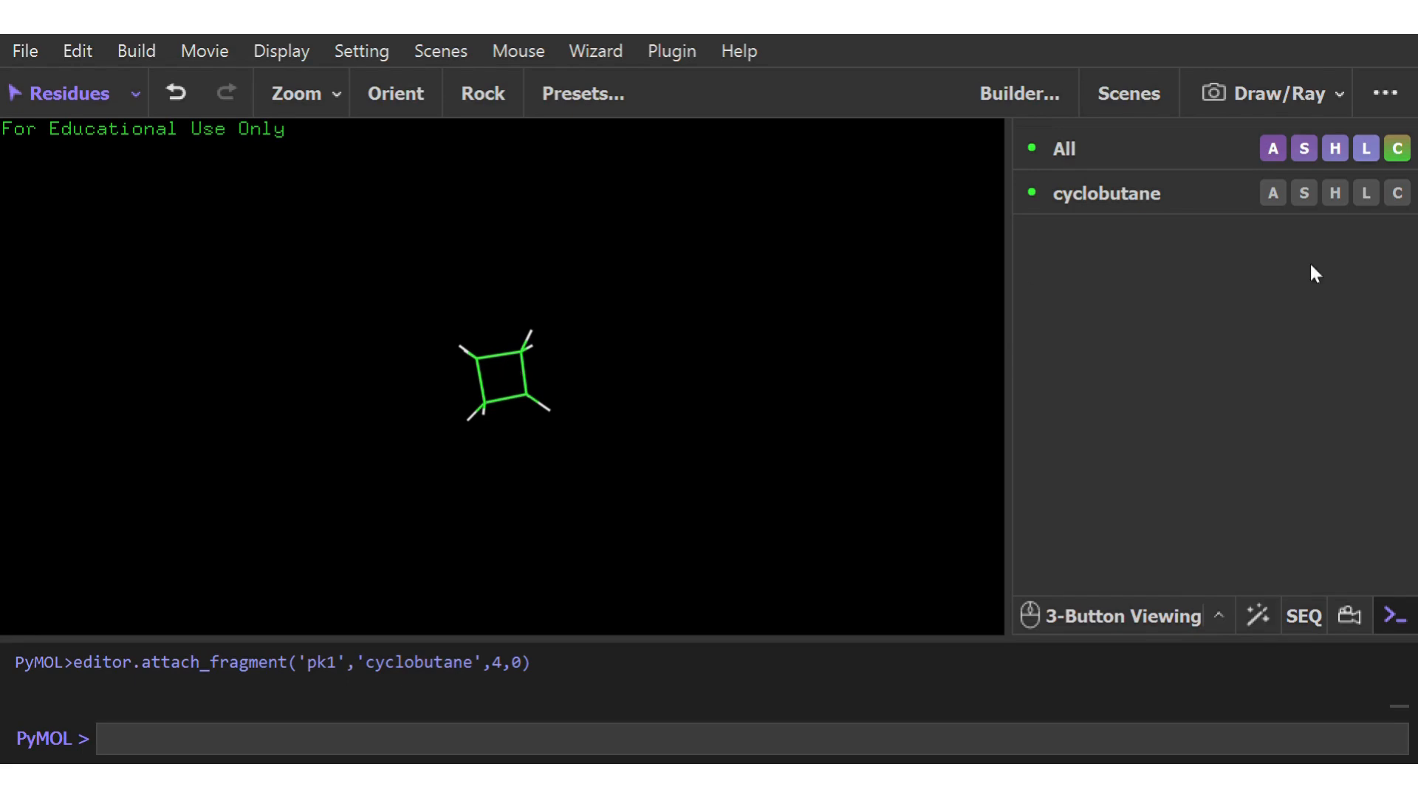
pyautogui.click(1303, 192)
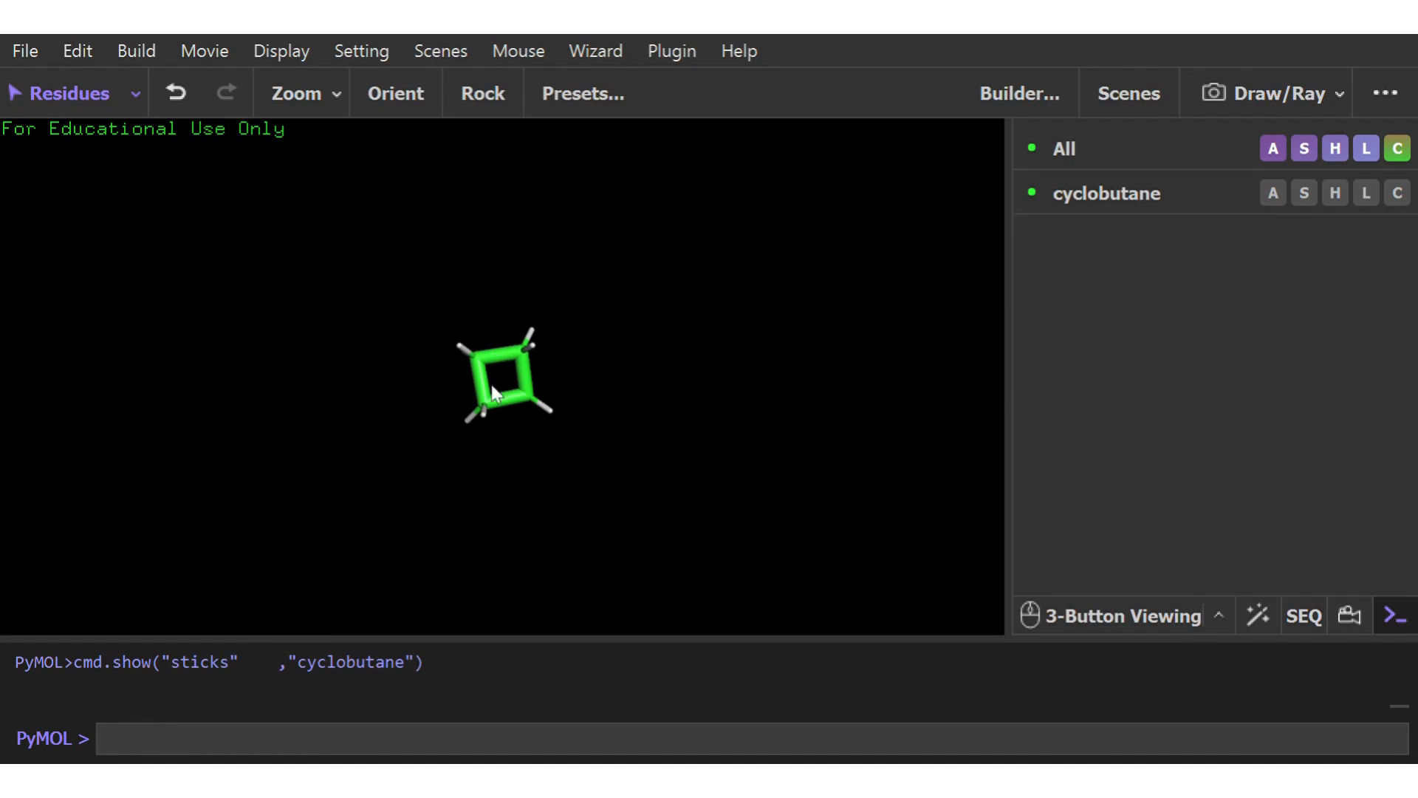
pyautogui.moveTo(506, 401); pyautogui.dragTo(559, 433)
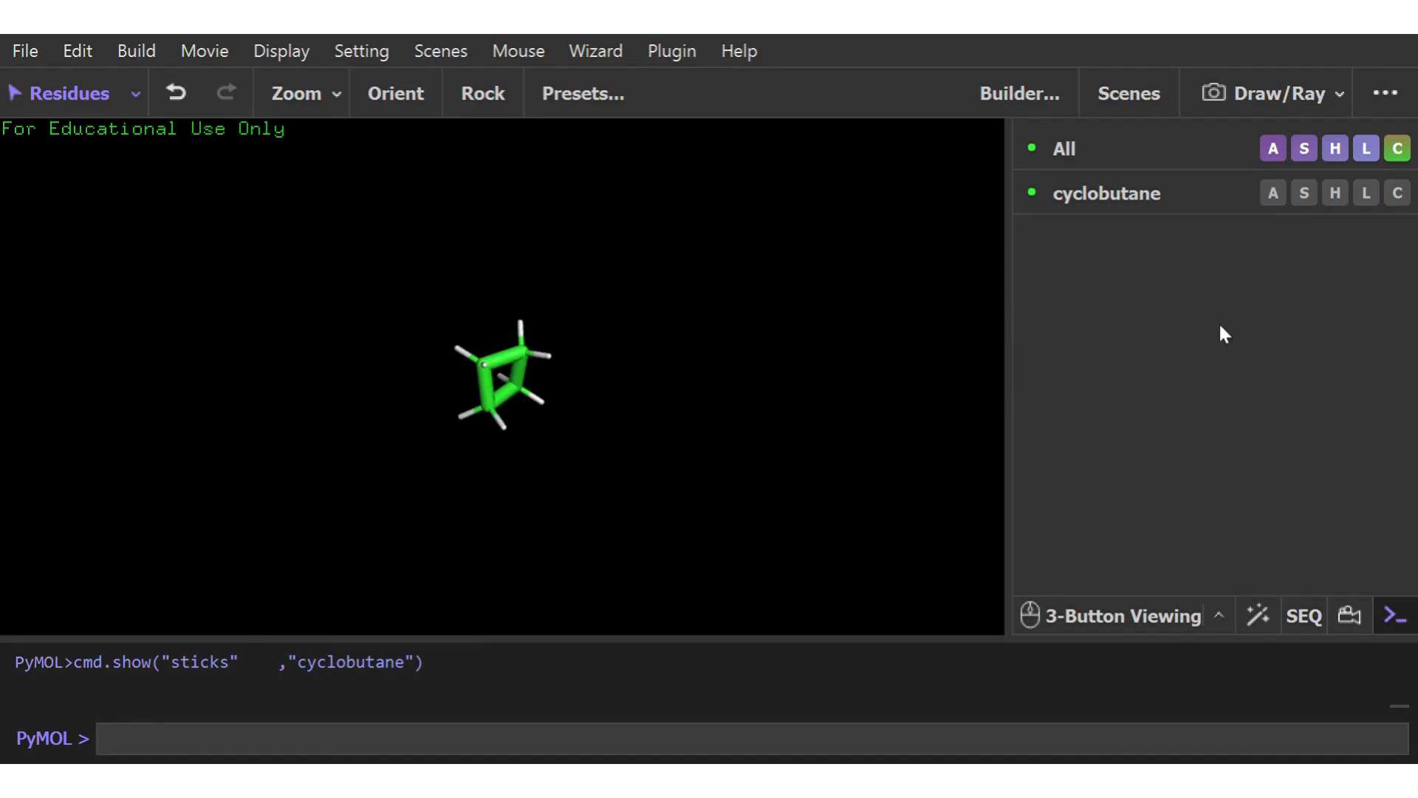
# Change the cyclobutane molecule's representation to dots only and view it from another angle
pyautogui.click(1301, 196)
pyautogui.click(1273, 489)
pyautogui.moveTo(476, 427); pyautogui.dragTo(608, 414)
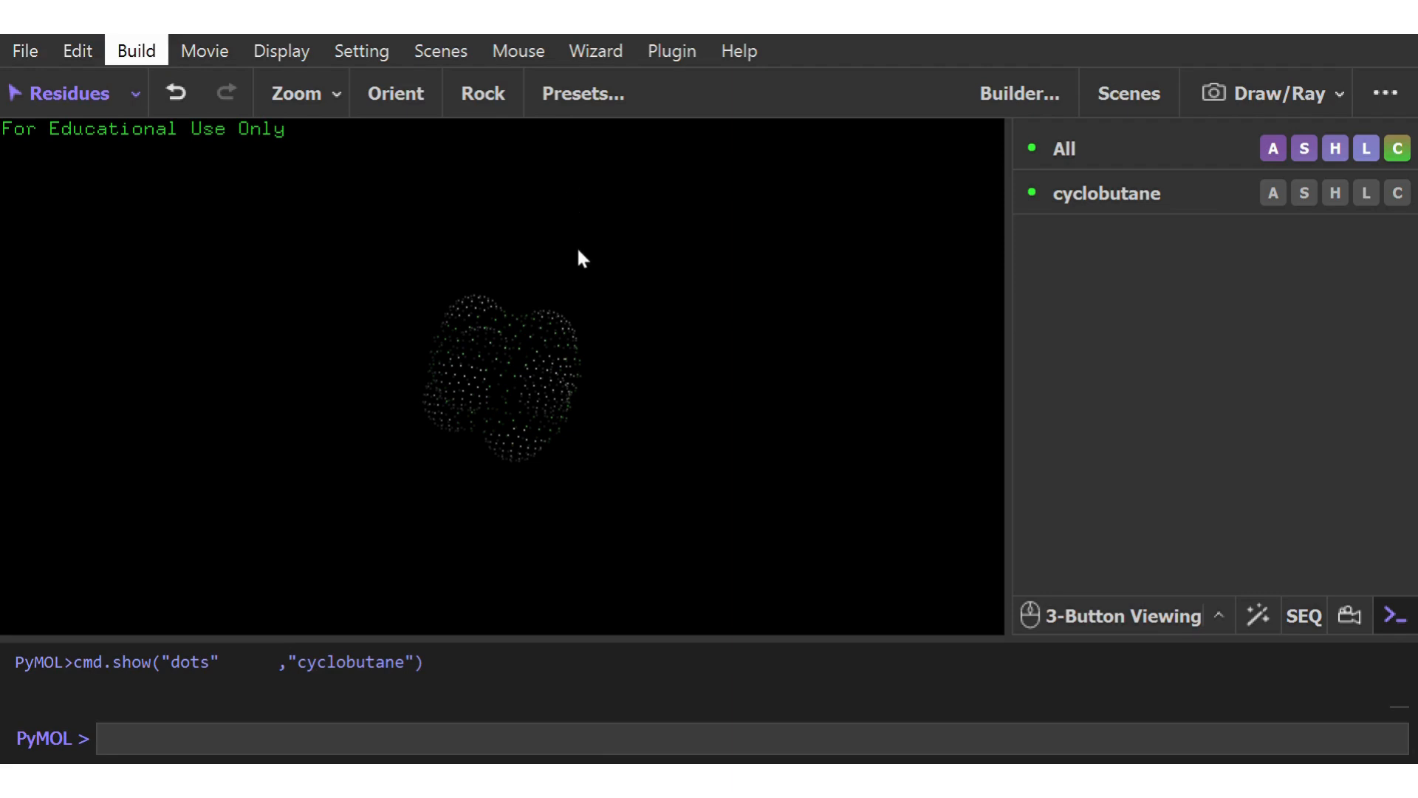
# Add a formaldehyde fragment beside cyclobutane using grid mode 3, and show dots on the formaldehyde
pyautogui.moveTo(523, 388); pyautogui.dragTo(501, 308)
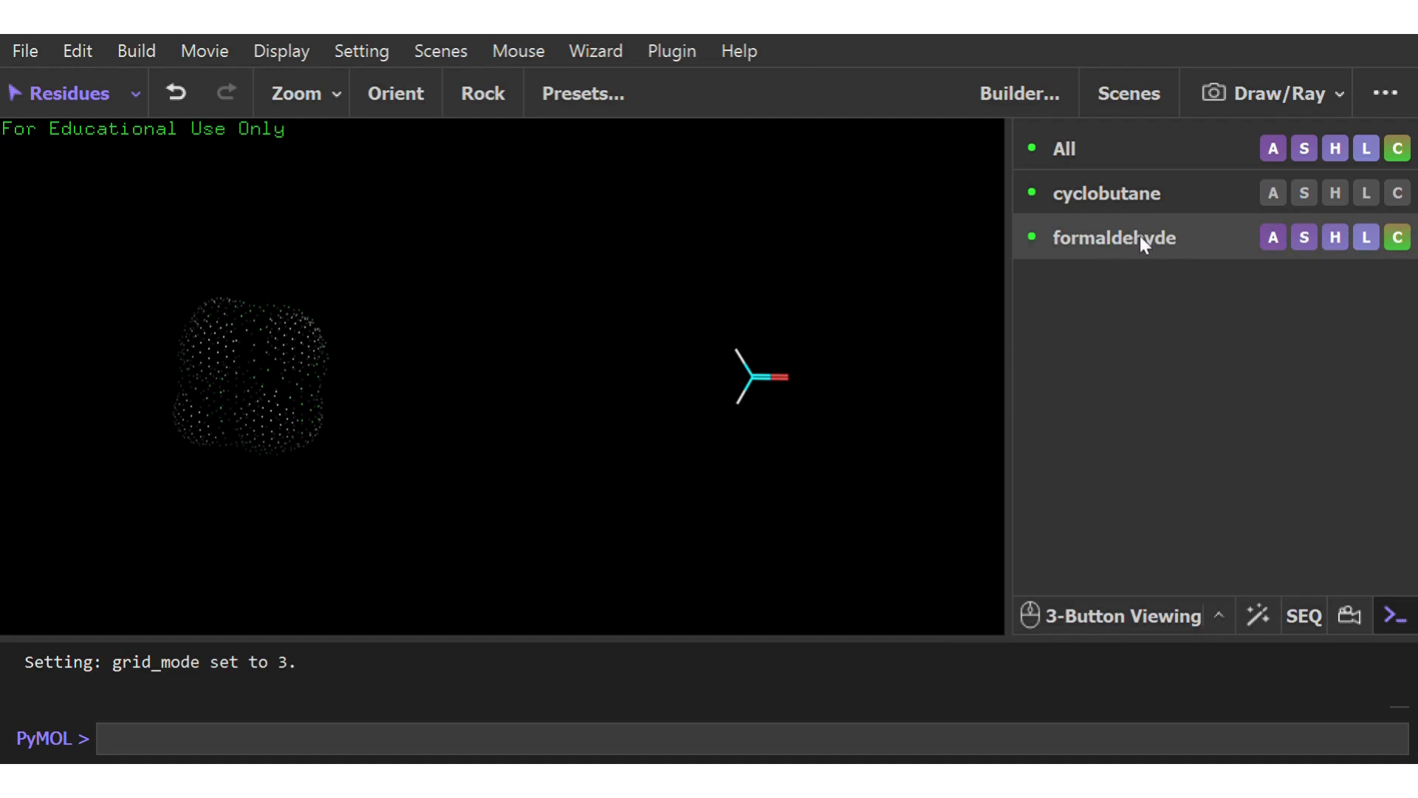
pyautogui.click(1300, 237)
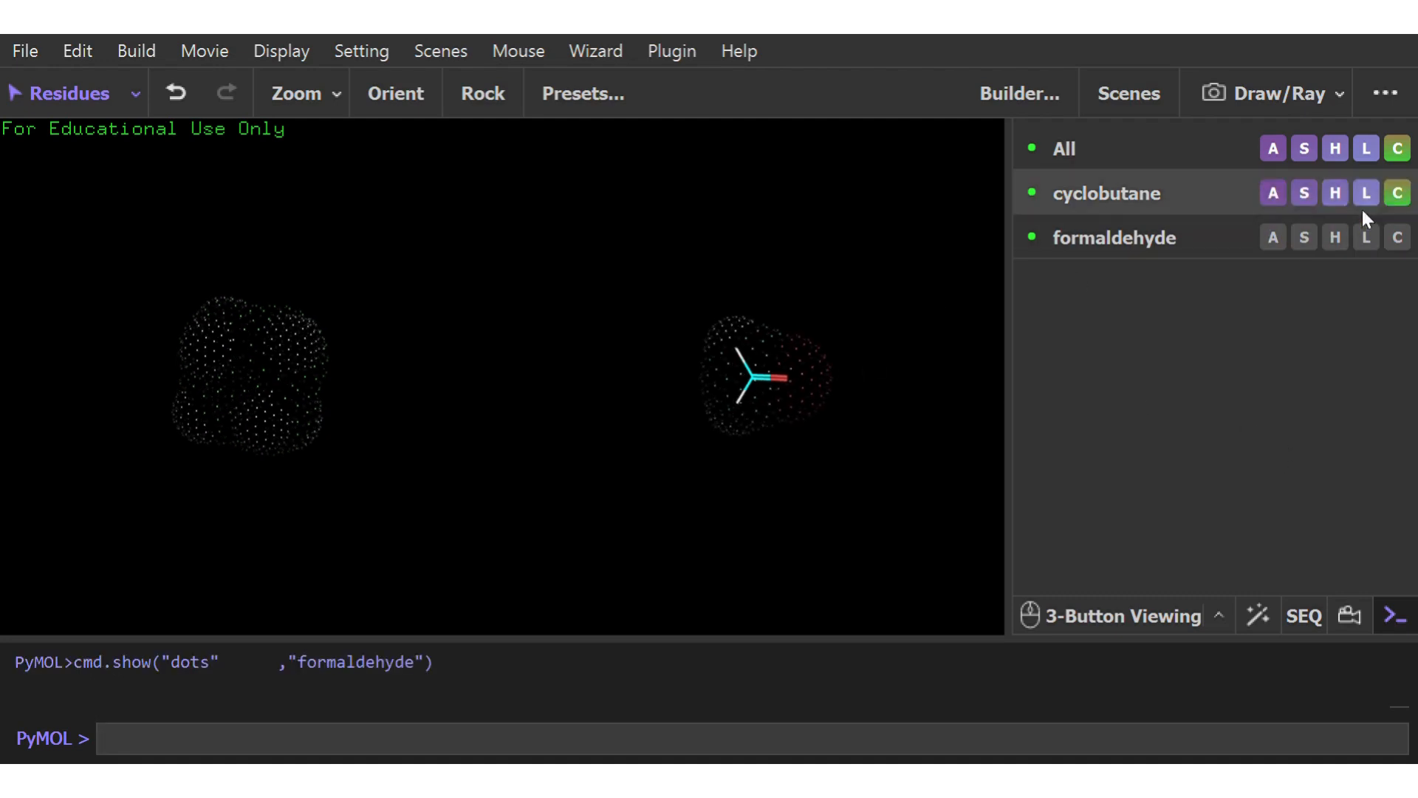
# Hide the lines on formaldehyde and view its dot representation from another angle
pyautogui.click(1334, 238)
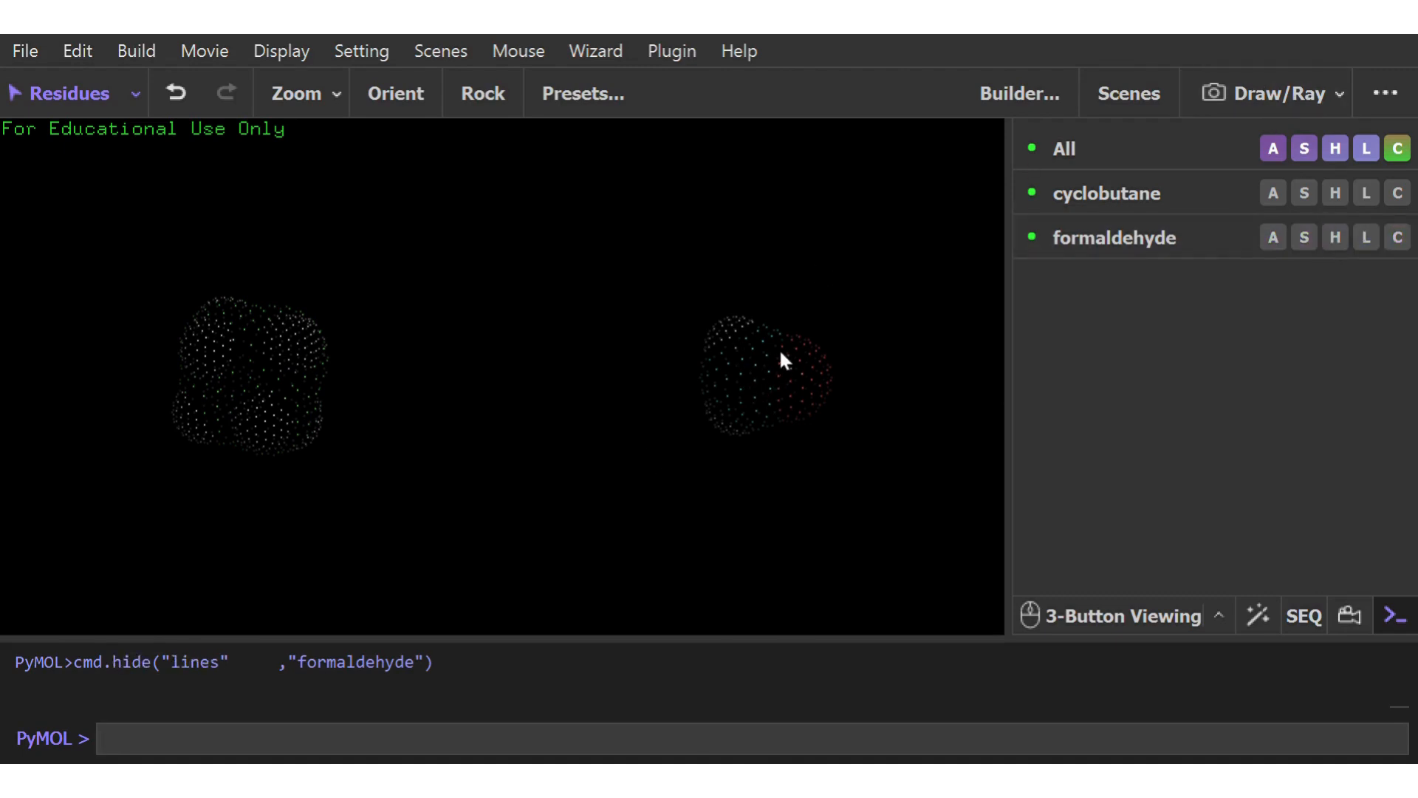
pyautogui.moveTo(781, 351); pyautogui.dragTo(712, 385)
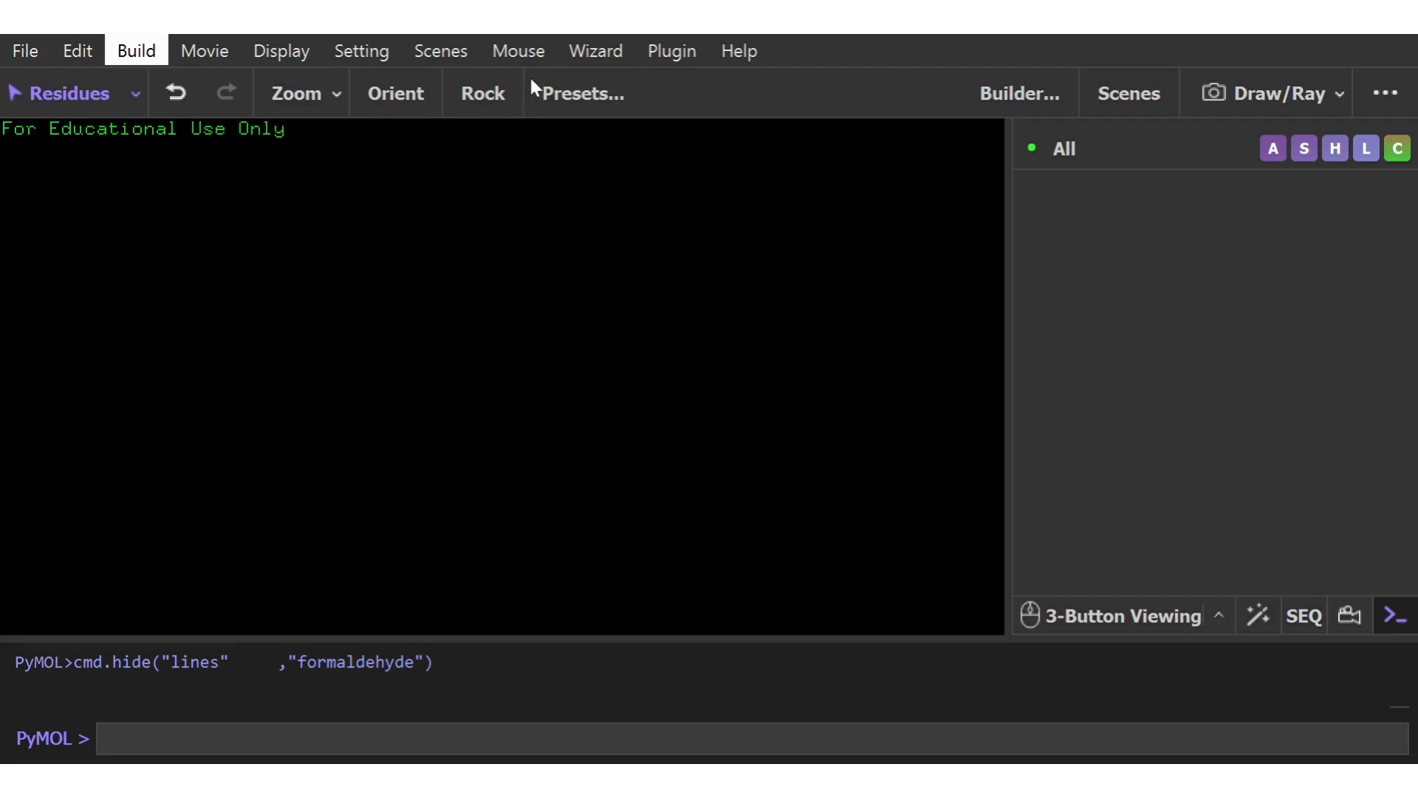
# Clear the fragments, build an alanine residue with a cysteine attached, and select the two residues to inspect them before clearing the highlight
pyautogui.moveTo(537, 379); pyautogui.dragTo(495, 490)
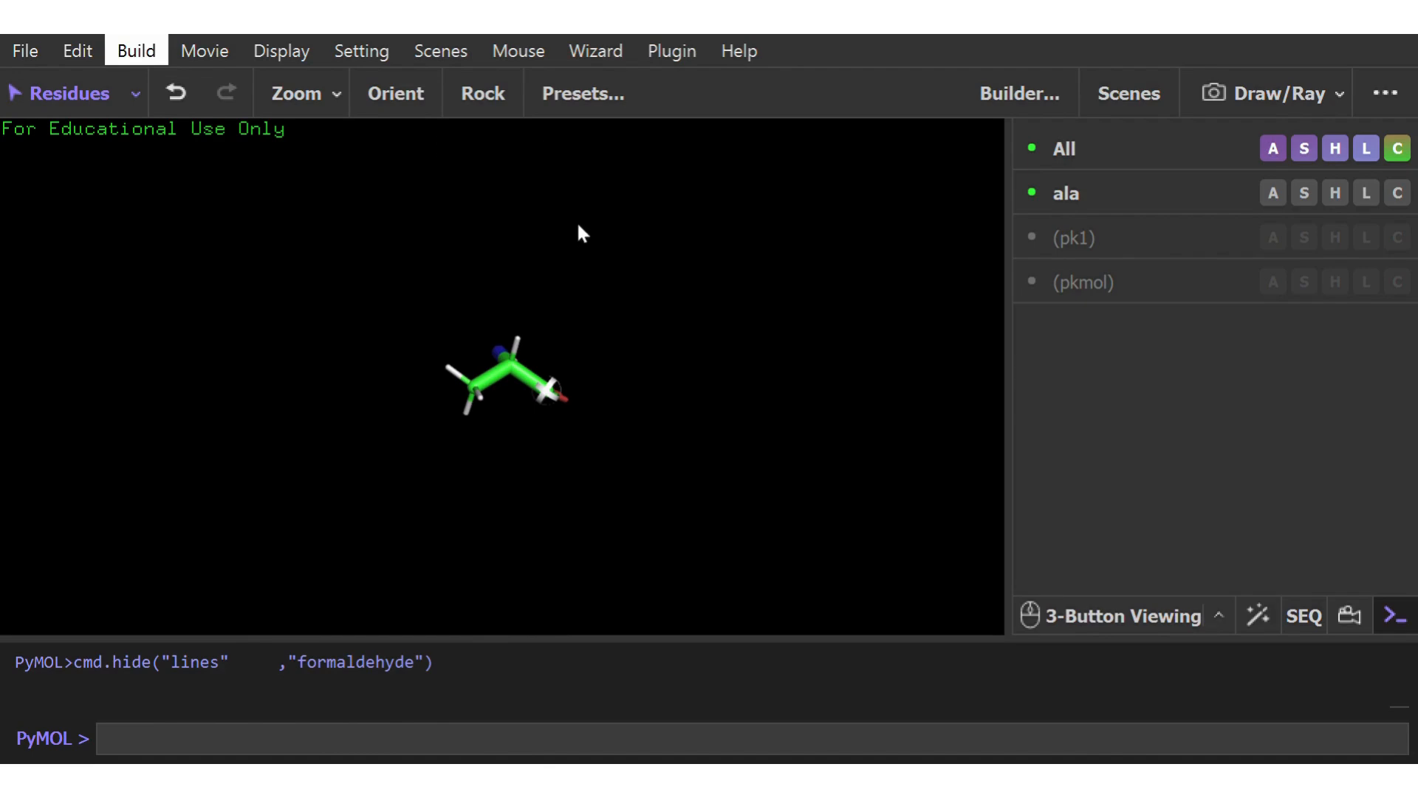
pyautogui.moveTo(494, 379); pyautogui.dragTo(461, 377)
pyautogui.click(527, 376)
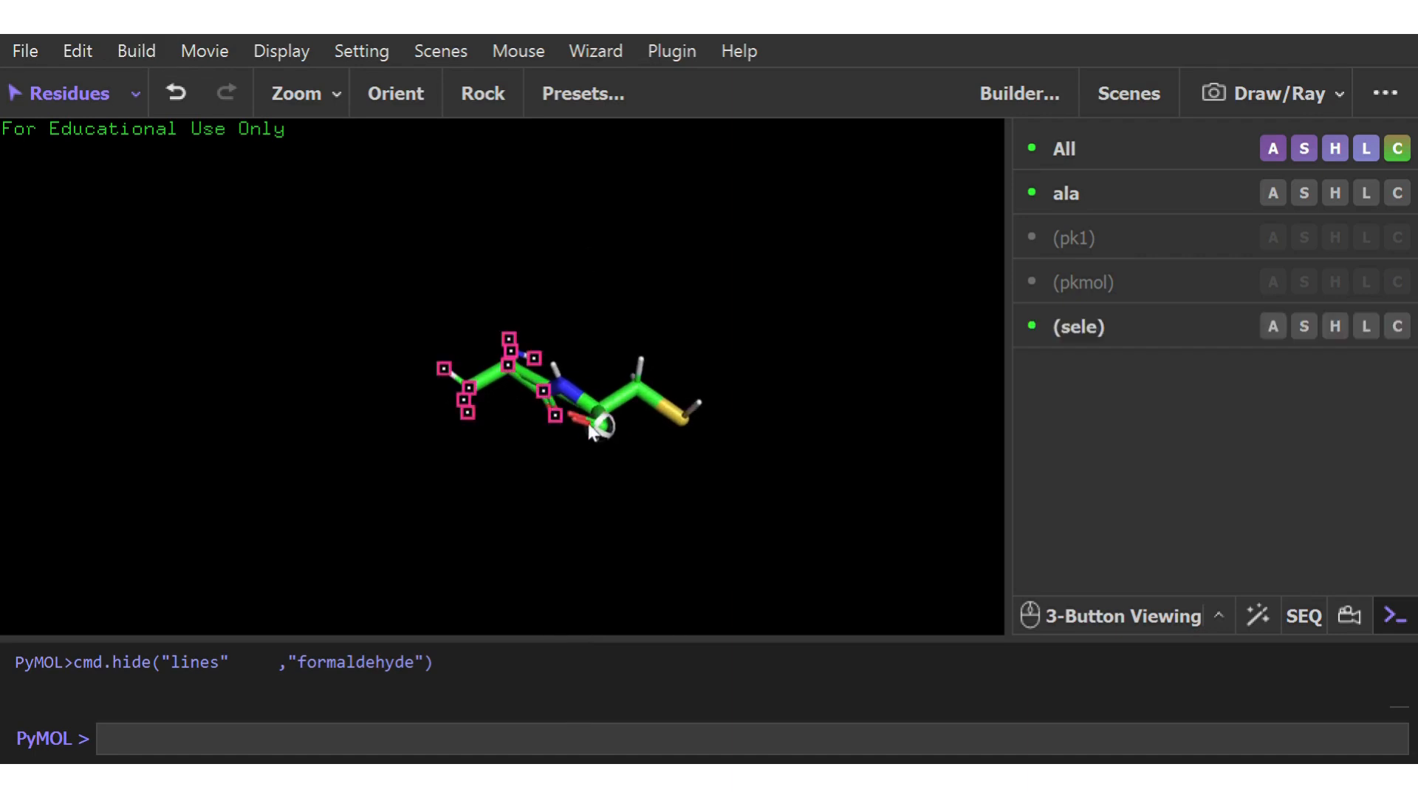
pyautogui.moveTo(600, 423); pyautogui.dragTo(619, 282)
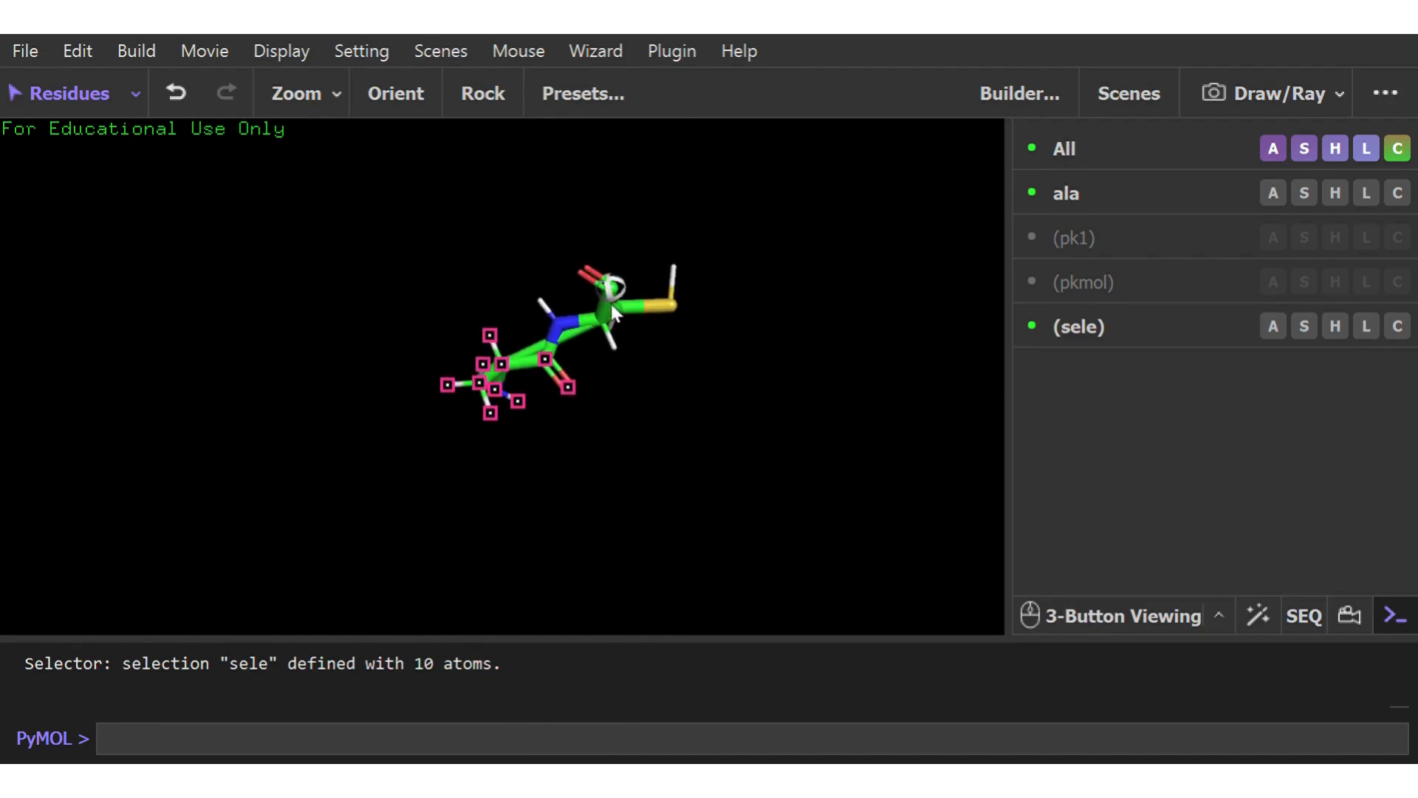
pyautogui.click(598, 328)
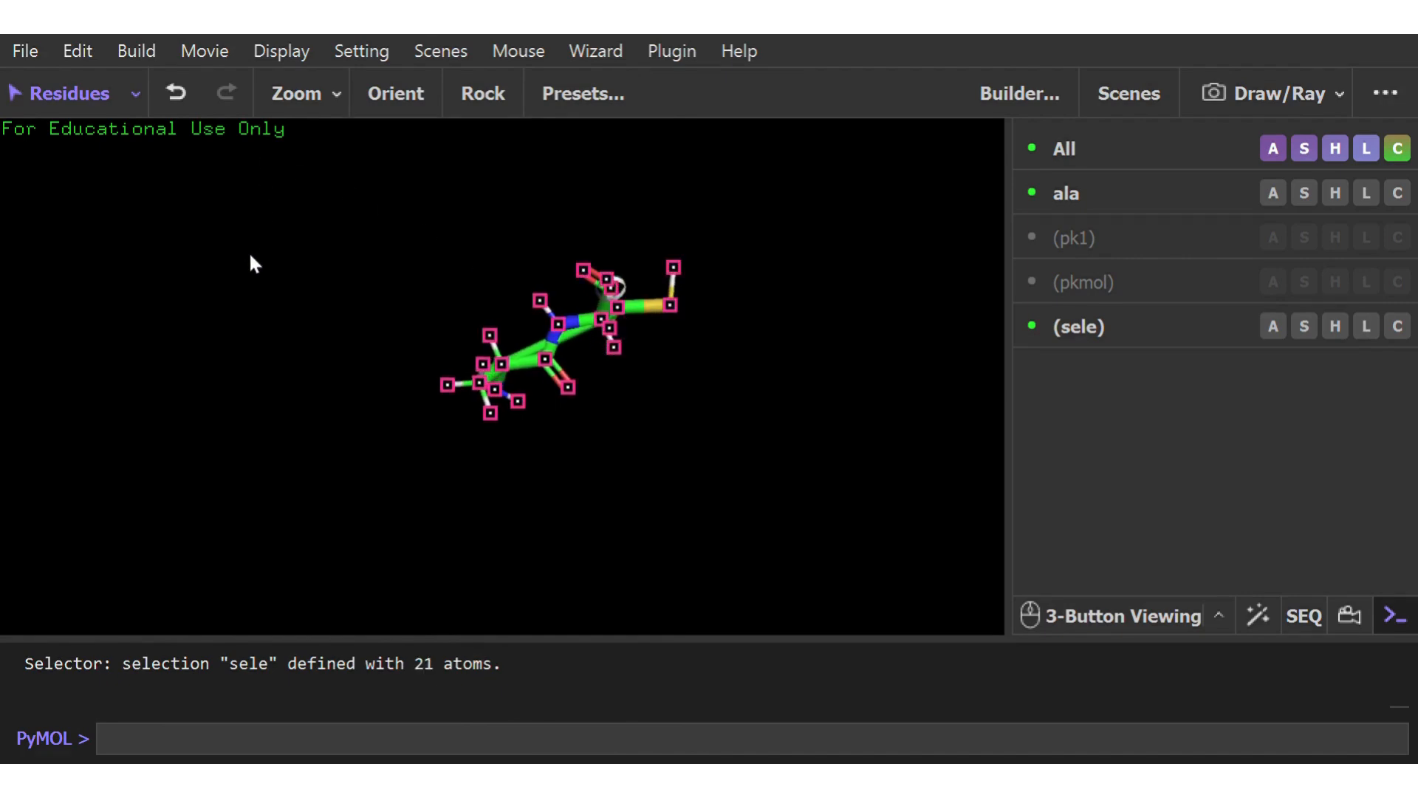
pyautogui.click(308, 296)
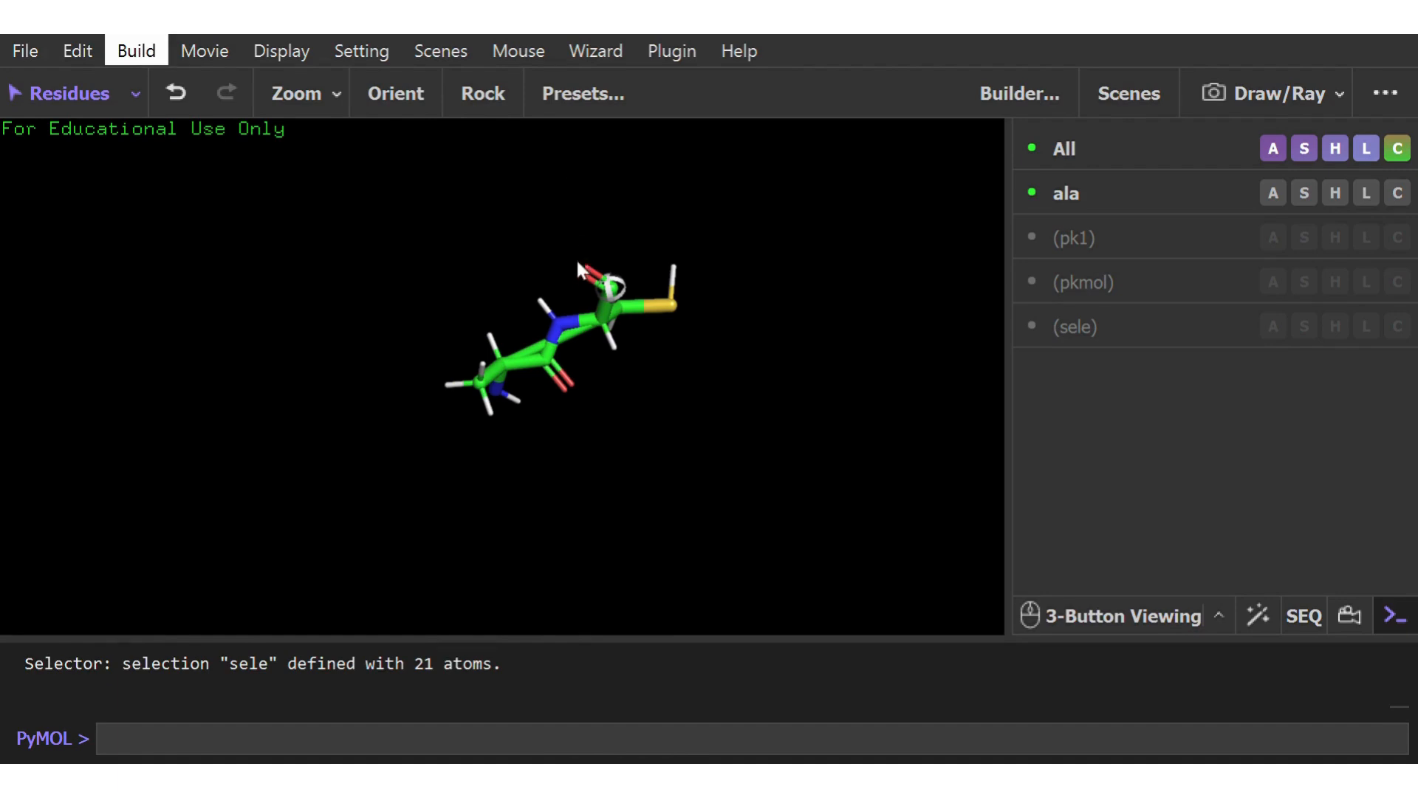
# Attach a lysine residue to the end of the peptide and select all three residues
pyautogui.click(546, 424)
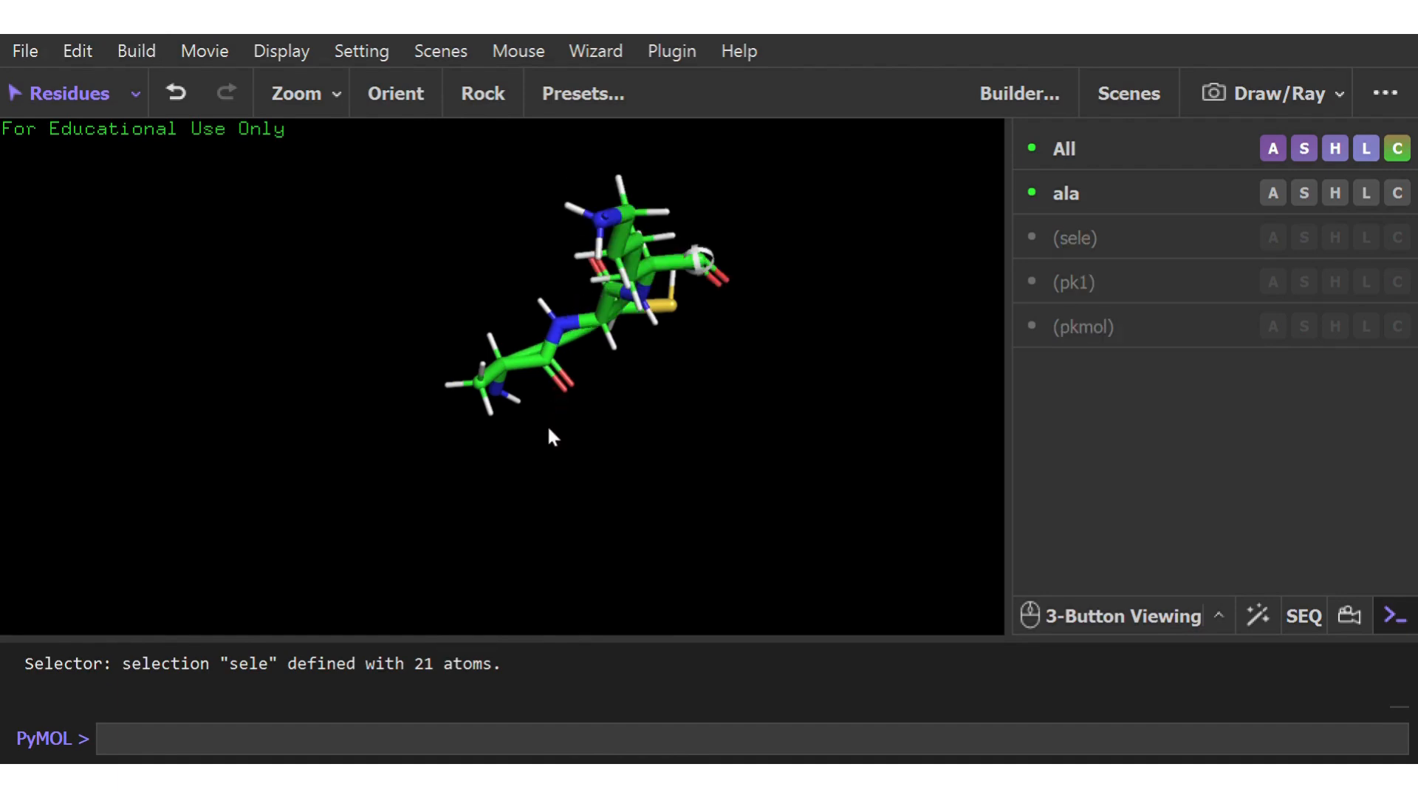
pyautogui.moveTo(635, 269); pyautogui.dragTo(624, 355)
pyautogui.moveTo(679, 334); pyautogui.dragTo(618, 368)
pyautogui.click(505, 365)
pyautogui.click(604, 347)
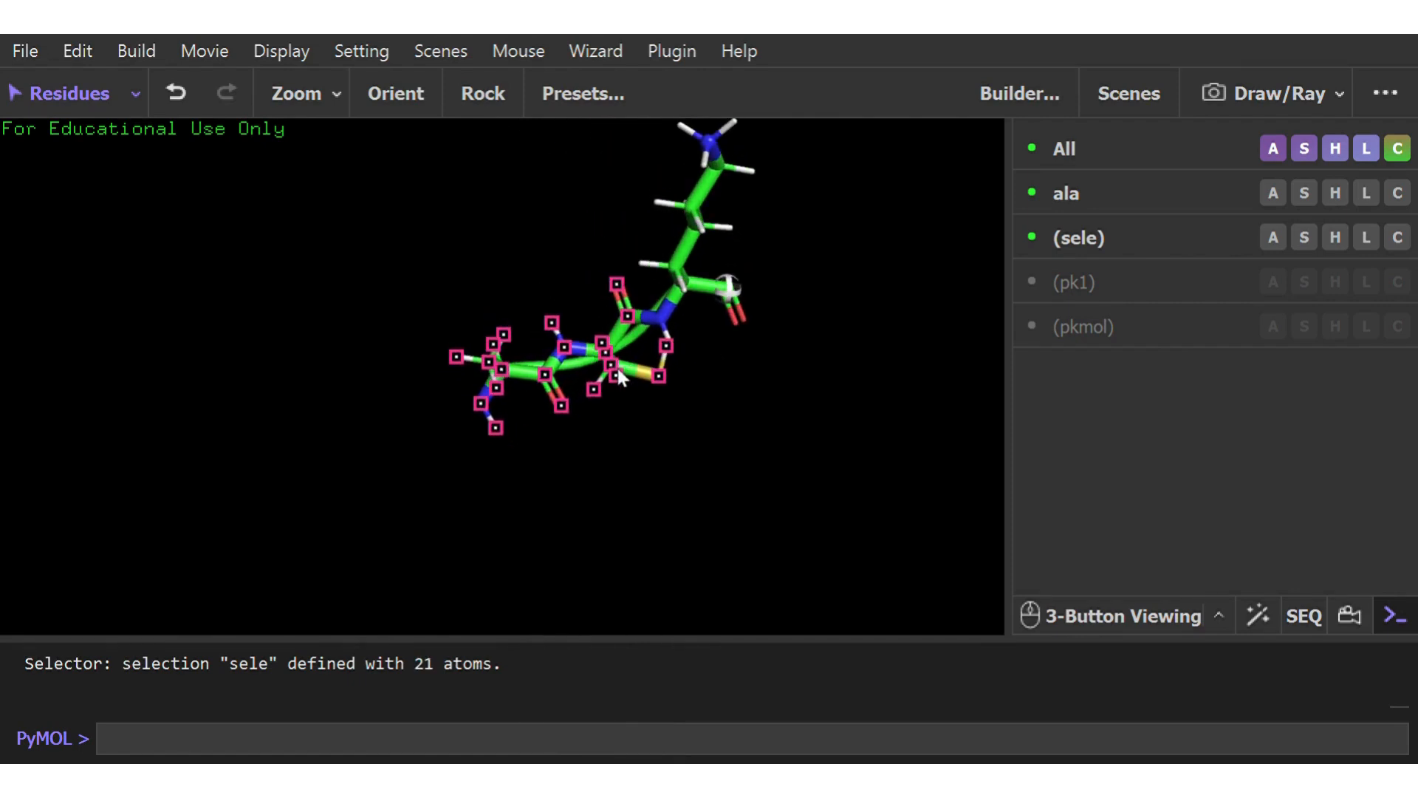
pyautogui.click(687, 288)
pyautogui.moveTo(687, 288); pyautogui.dragTo(571, 422)
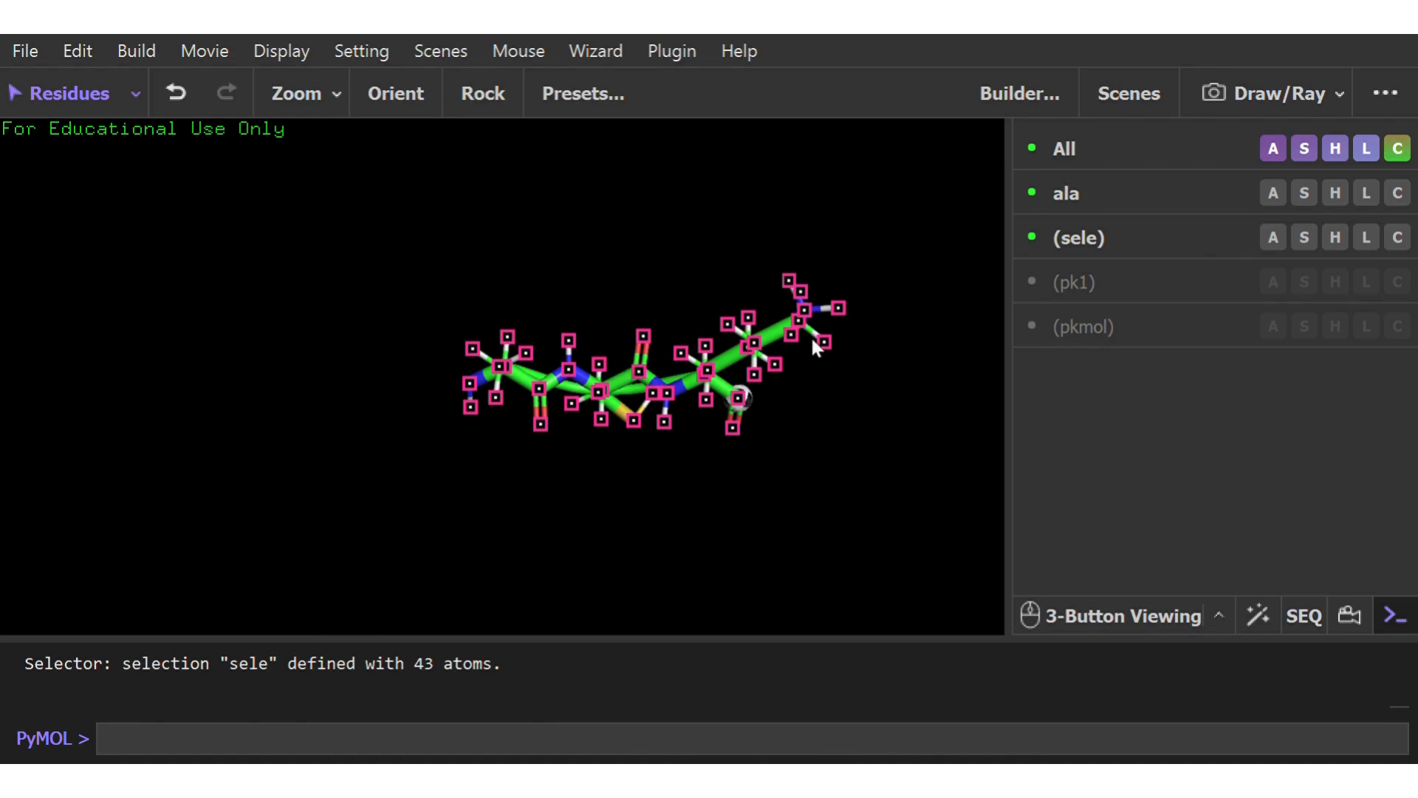
# Show the three selected residues as spheres and view the peptide from another angle
pyautogui.click(785, 436)
pyautogui.moveTo(668, 398)
pyautogui.mouseDown()
pyautogui.moveTo(661, 427)
pyautogui.moveTo(673, 409)
pyautogui.mouseUp()
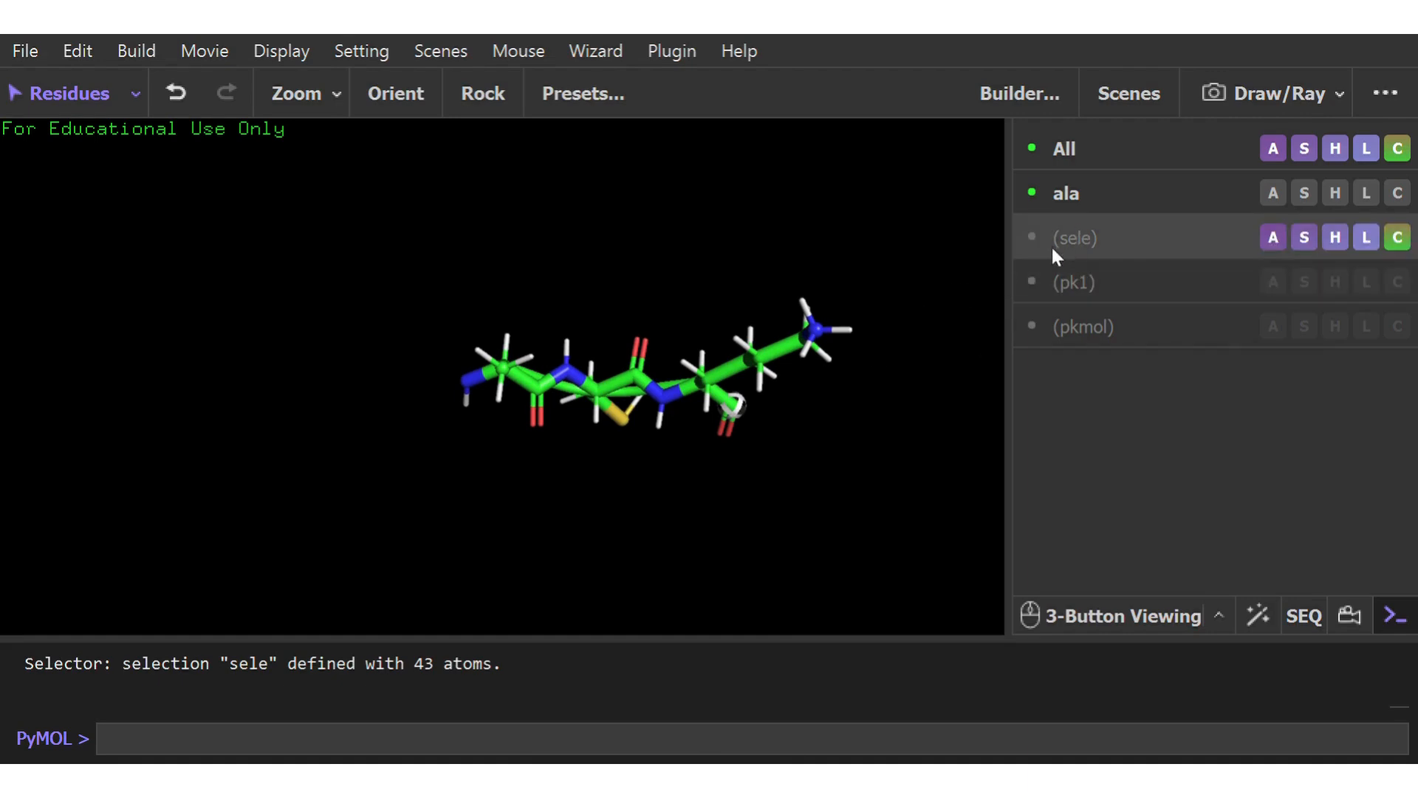
pyautogui.click(1111, 232)
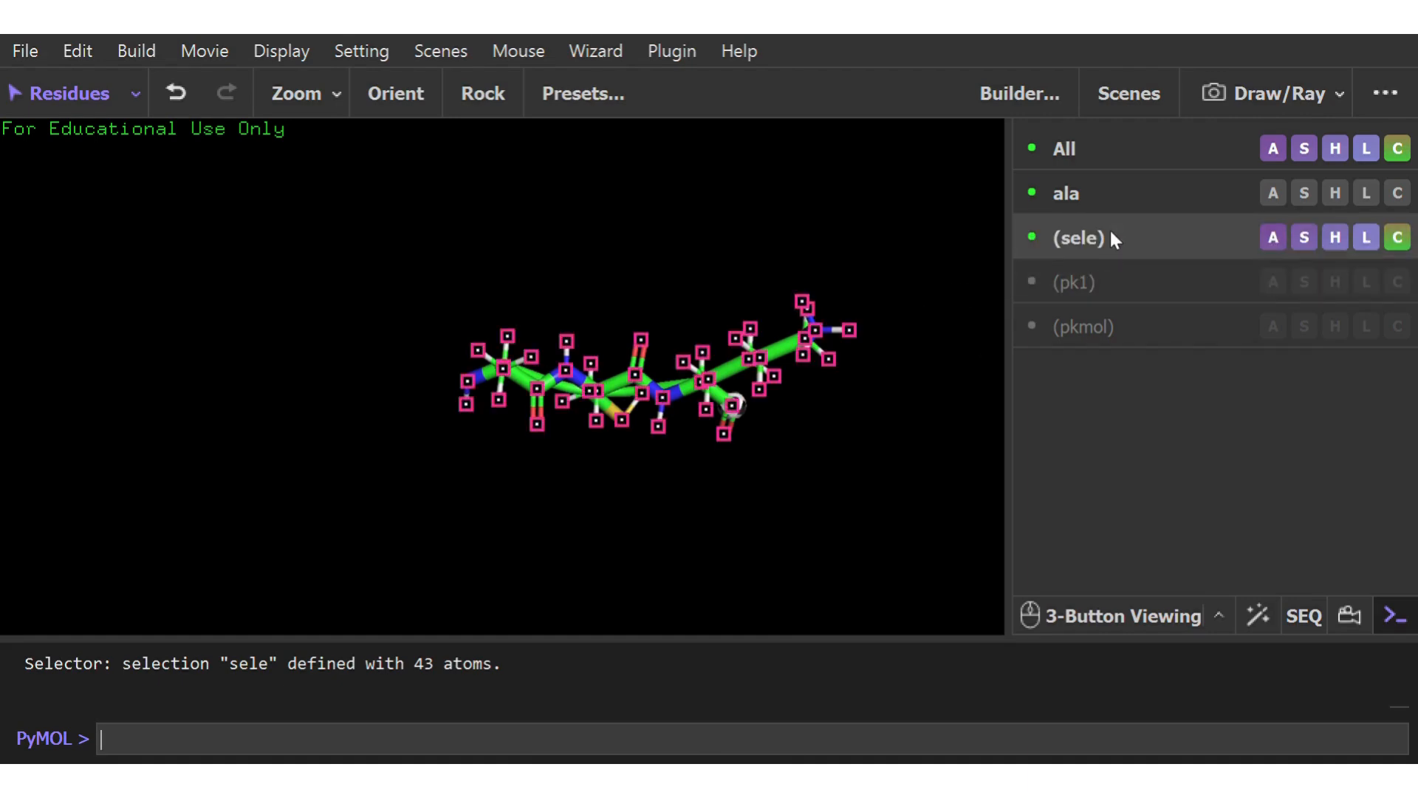
pyautogui.click(1311, 237)
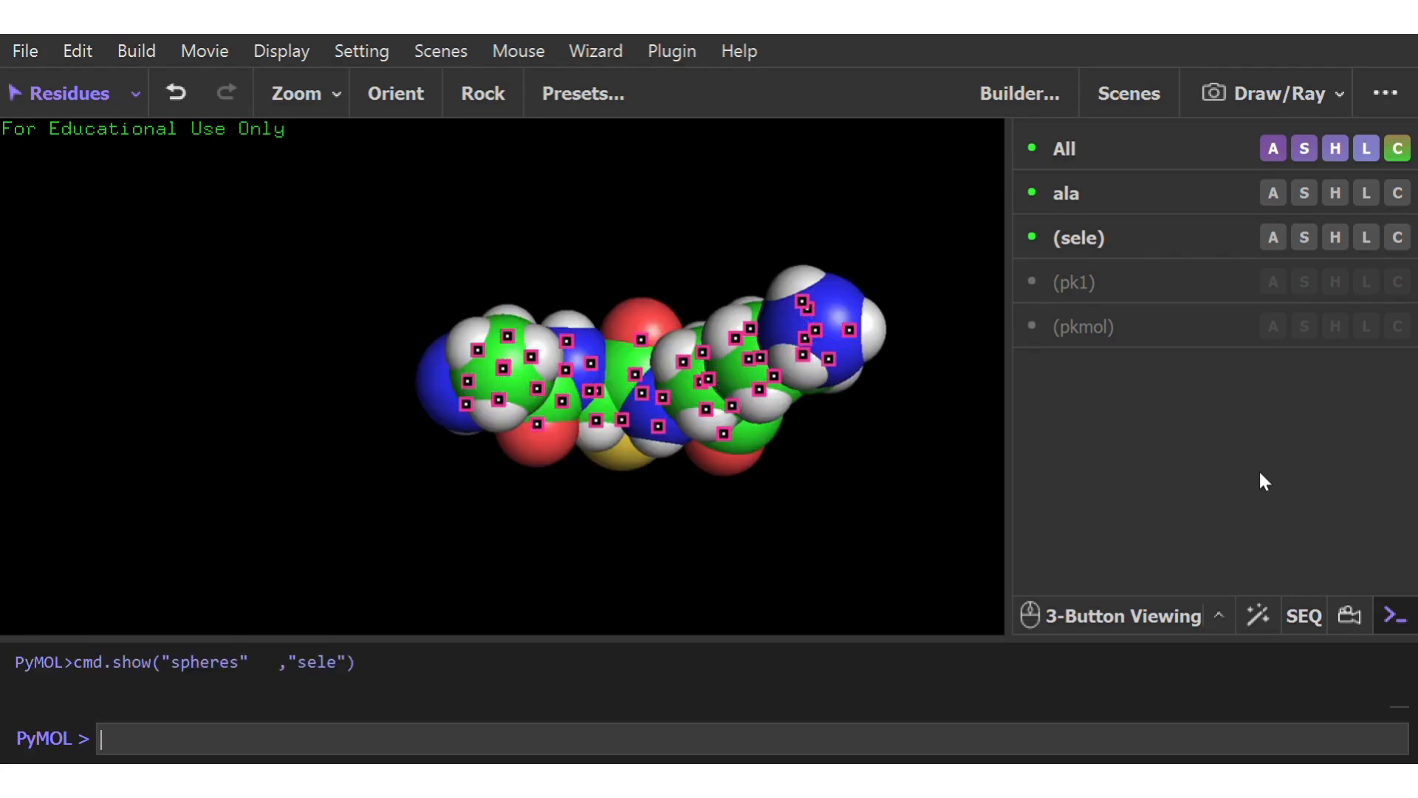
pyautogui.moveTo(907, 386)
pyautogui.mouseDown()
pyautogui.moveTo(760, 350)
pyautogui.moveTo(760, 366)
pyautogui.moveTo(765, 349)
pyautogui.moveTo(496, 436)
pyautogui.moveTo(712, 355)
pyautogui.moveTo(728, 367)
pyautogui.mouseUp()
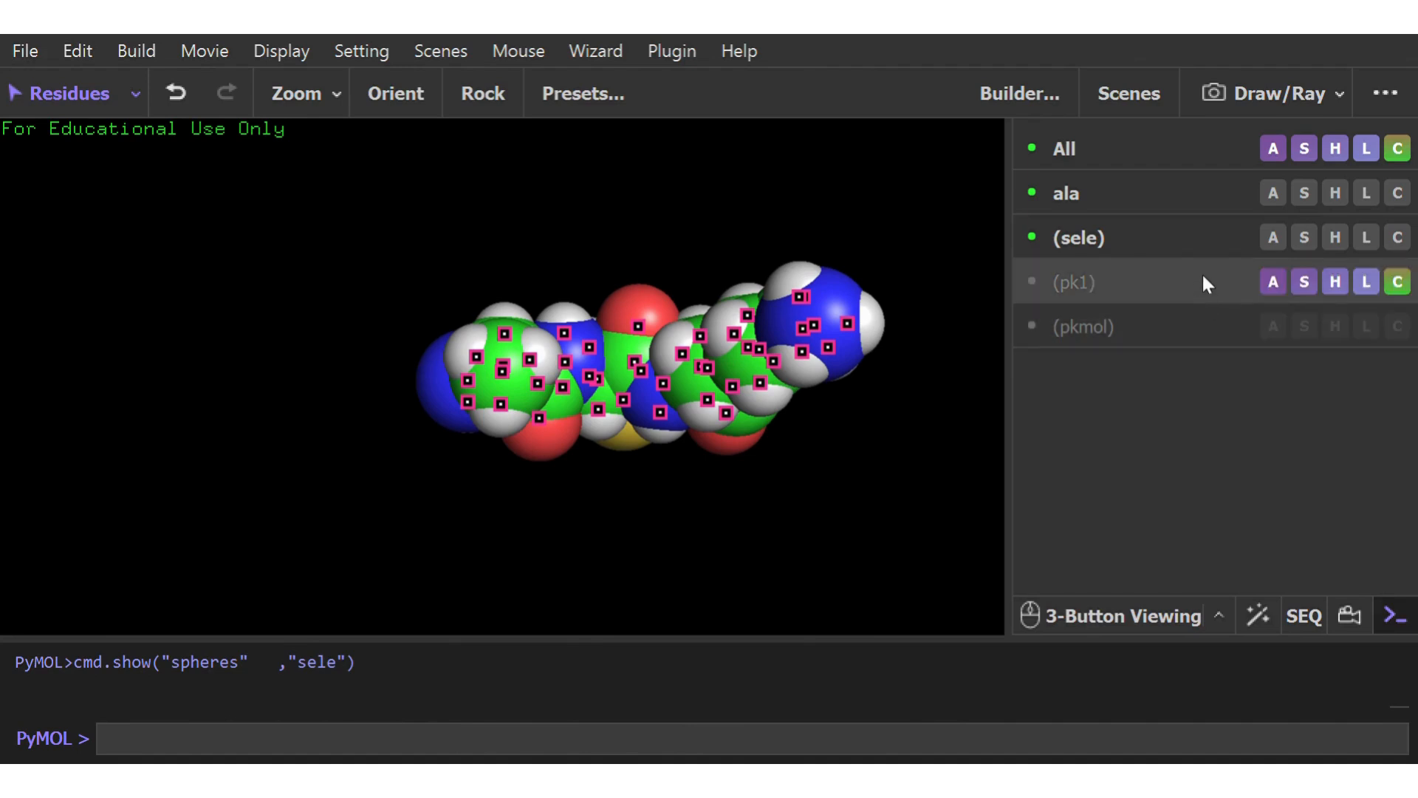
# Hide the lines and the spheres of the selected residues
pyautogui.click(1306, 235)
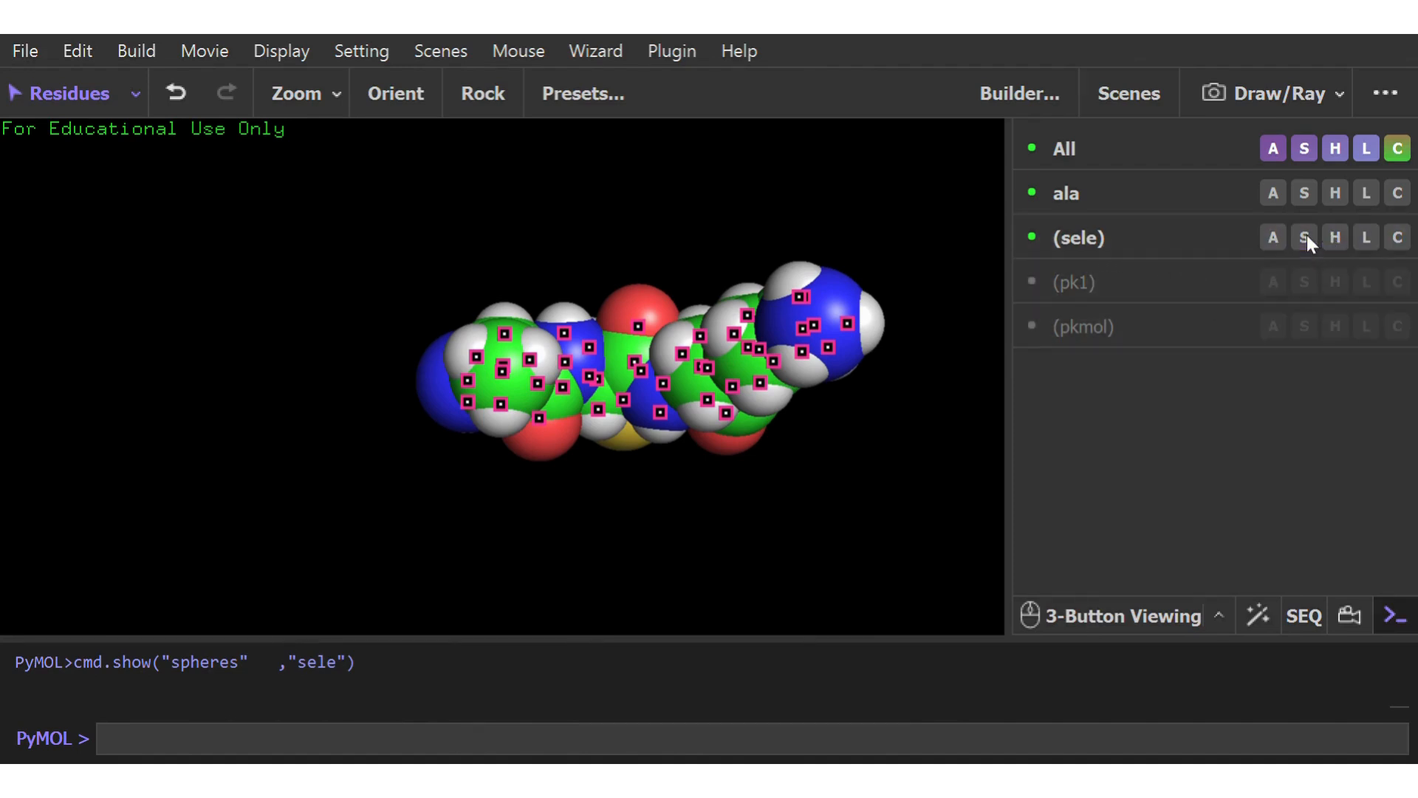
pyautogui.click(1130, 245)
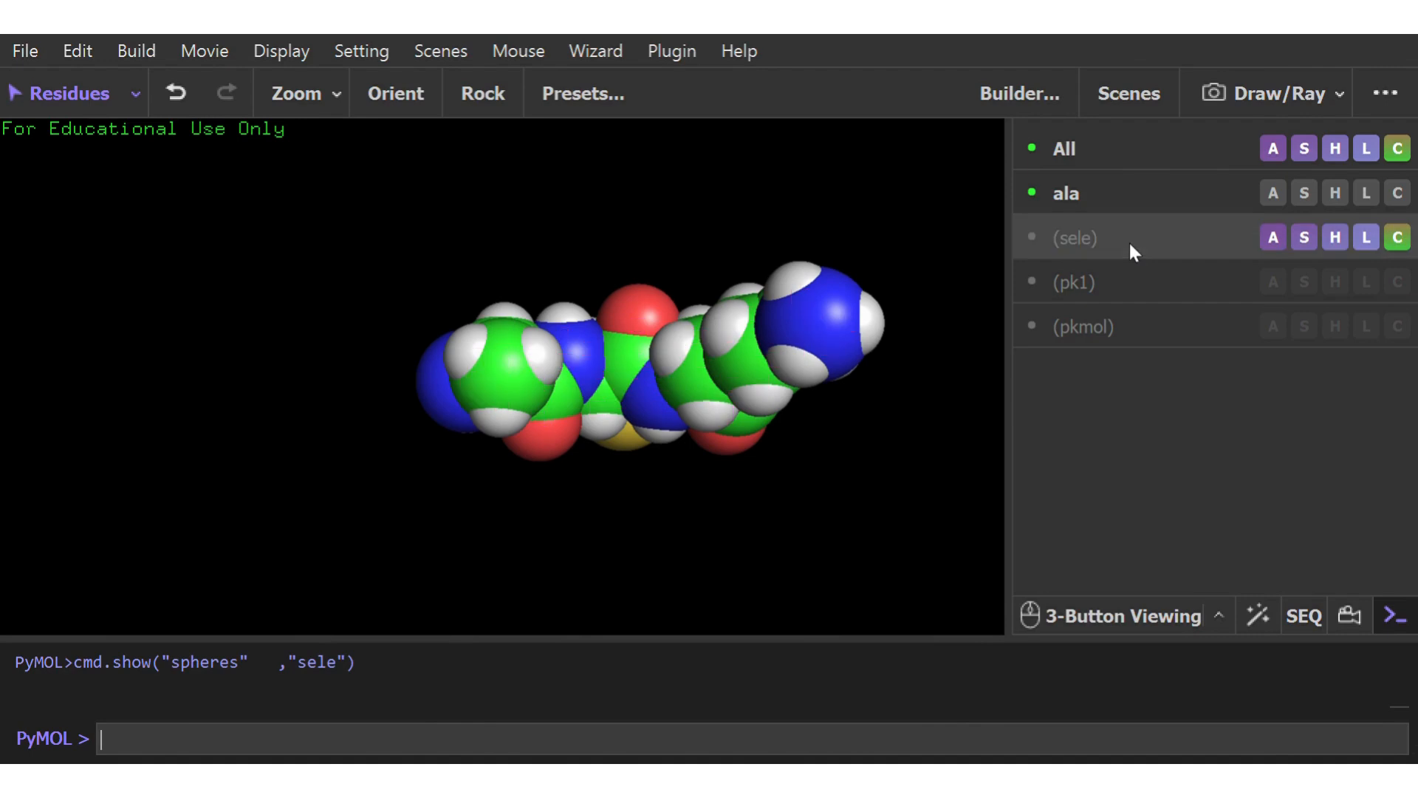
pyautogui.click(1334, 241)
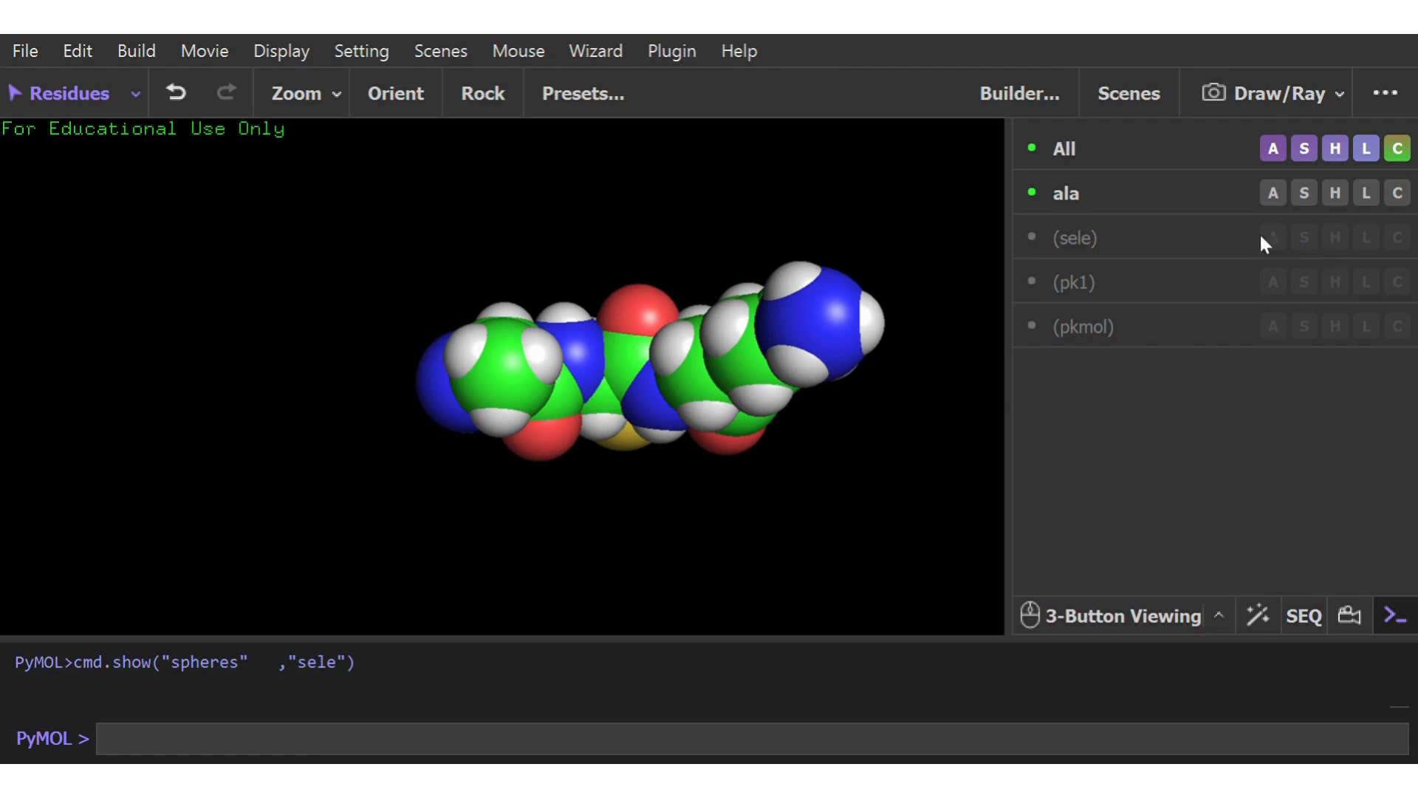
pyautogui.click(1245, 77)
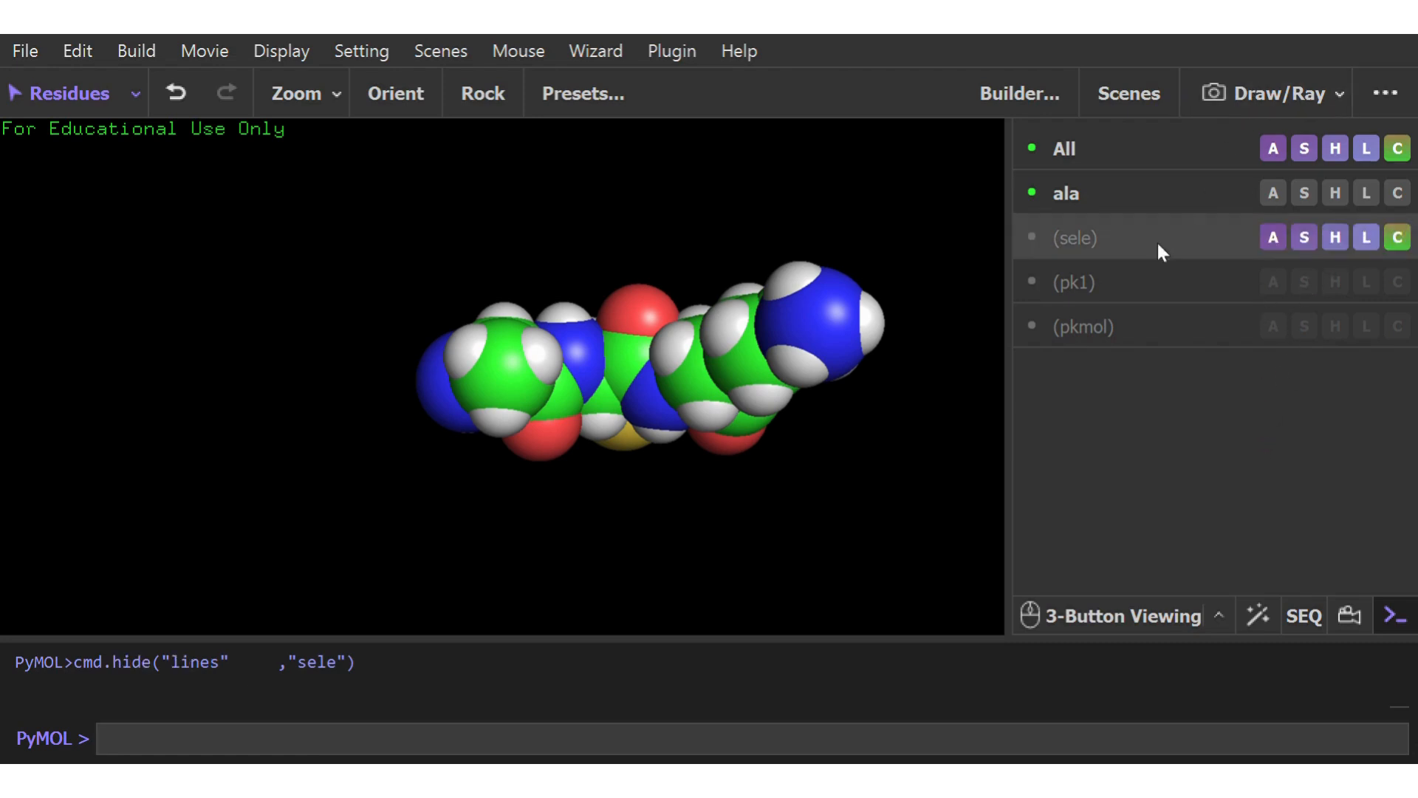
pyautogui.click(1175, 229)
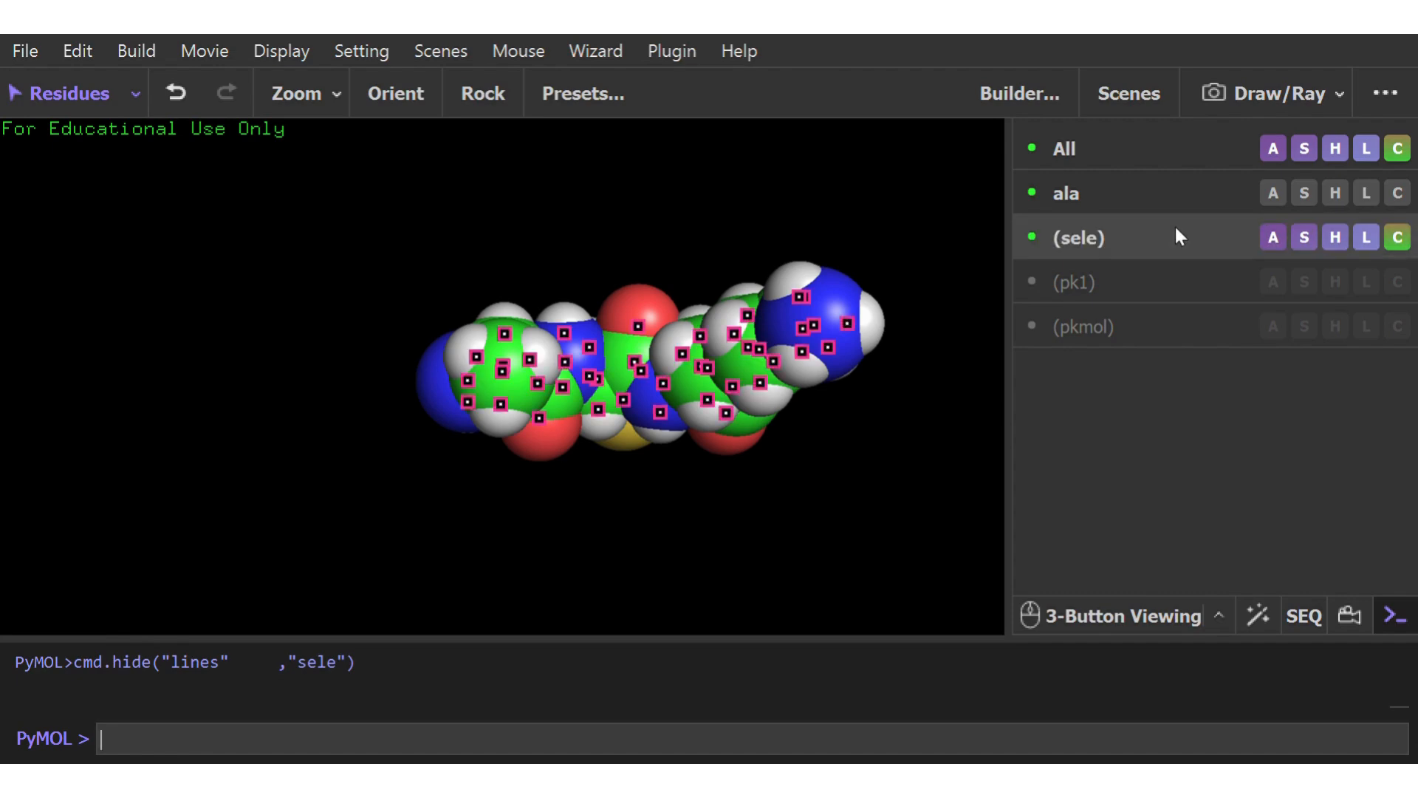
pyautogui.click(1333, 239)
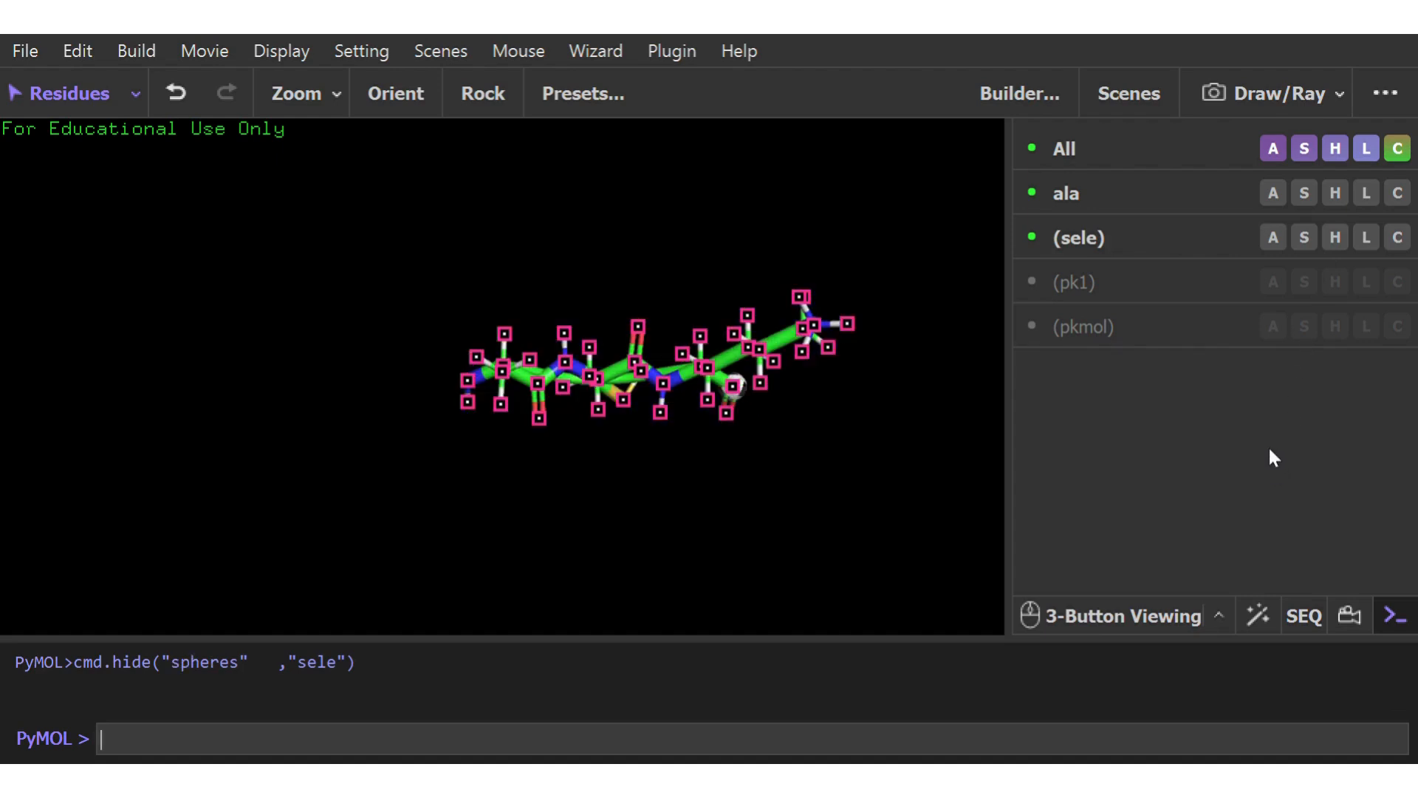
# Hide the sticks of the selected residues, view the remaining backbone cartoon and clear the selection highlight
pyautogui.moveTo(741, 397)
pyautogui.mouseDown()
pyautogui.moveTo(696, 468)
pyautogui.moveTo(579, 405)
pyautogui.moveTo(744, 421)
pyautogui.mouseUp()
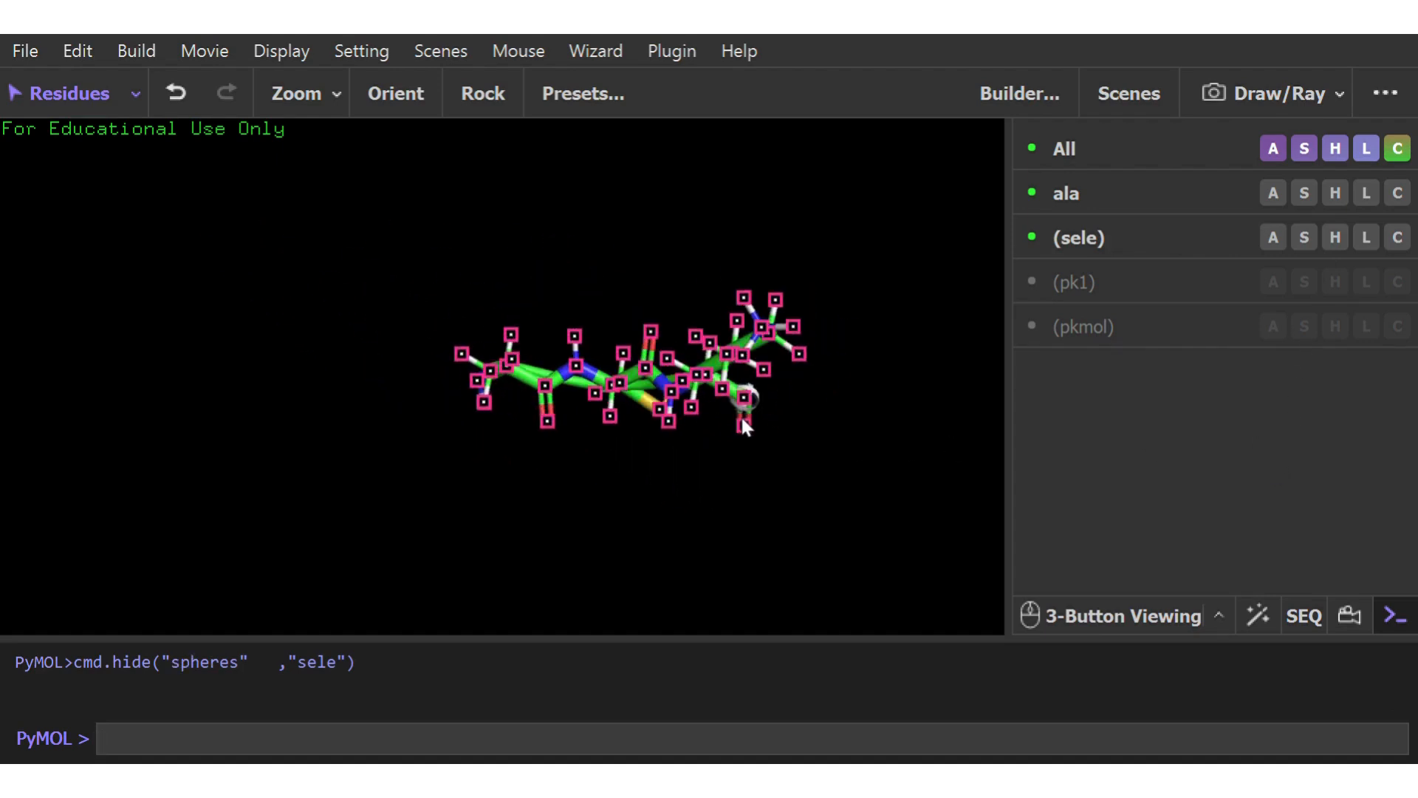
pyautogui.click(1336, 238)
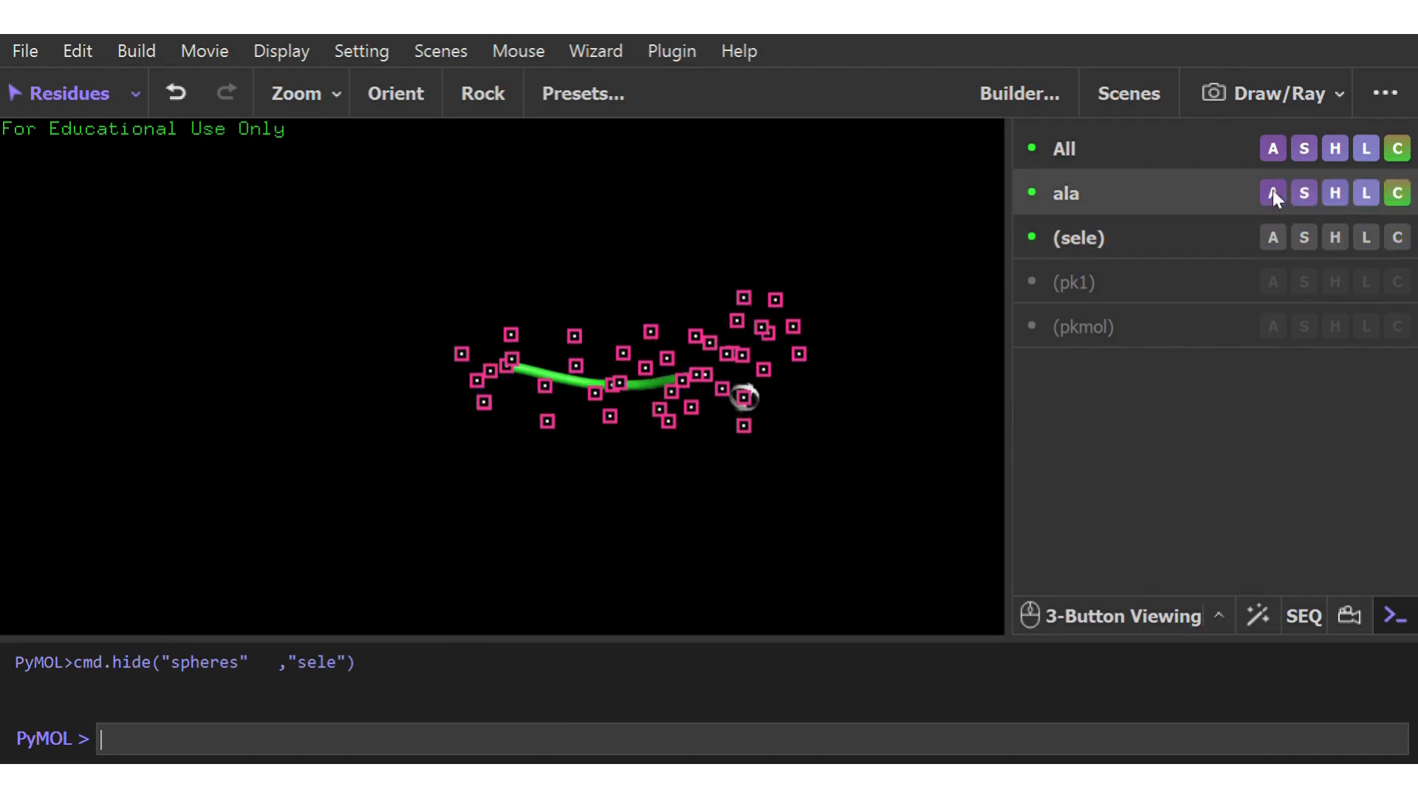
pyautogui.moveTo(697, 475); pyautogui.dragTo(412, 440)
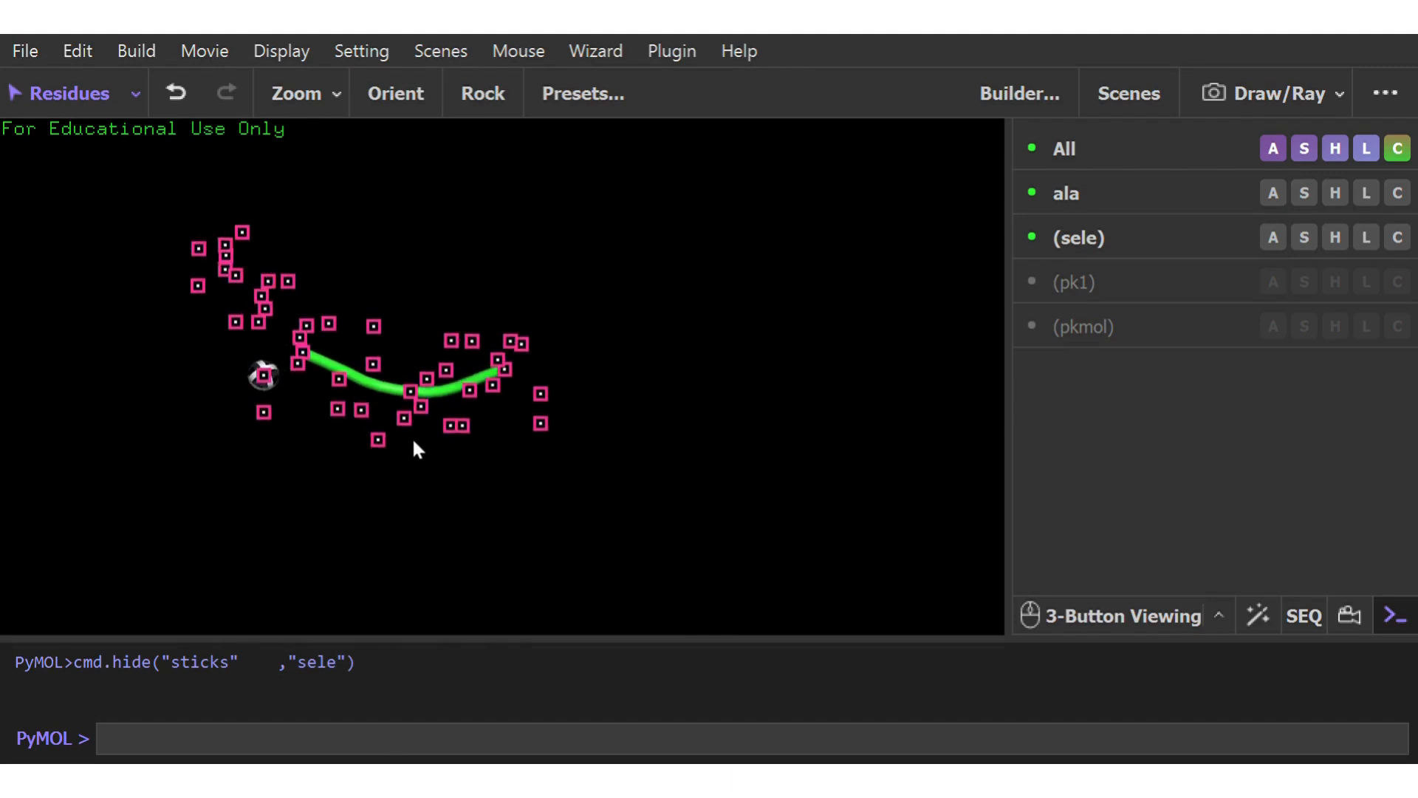
pyautogui.click(613, 445)
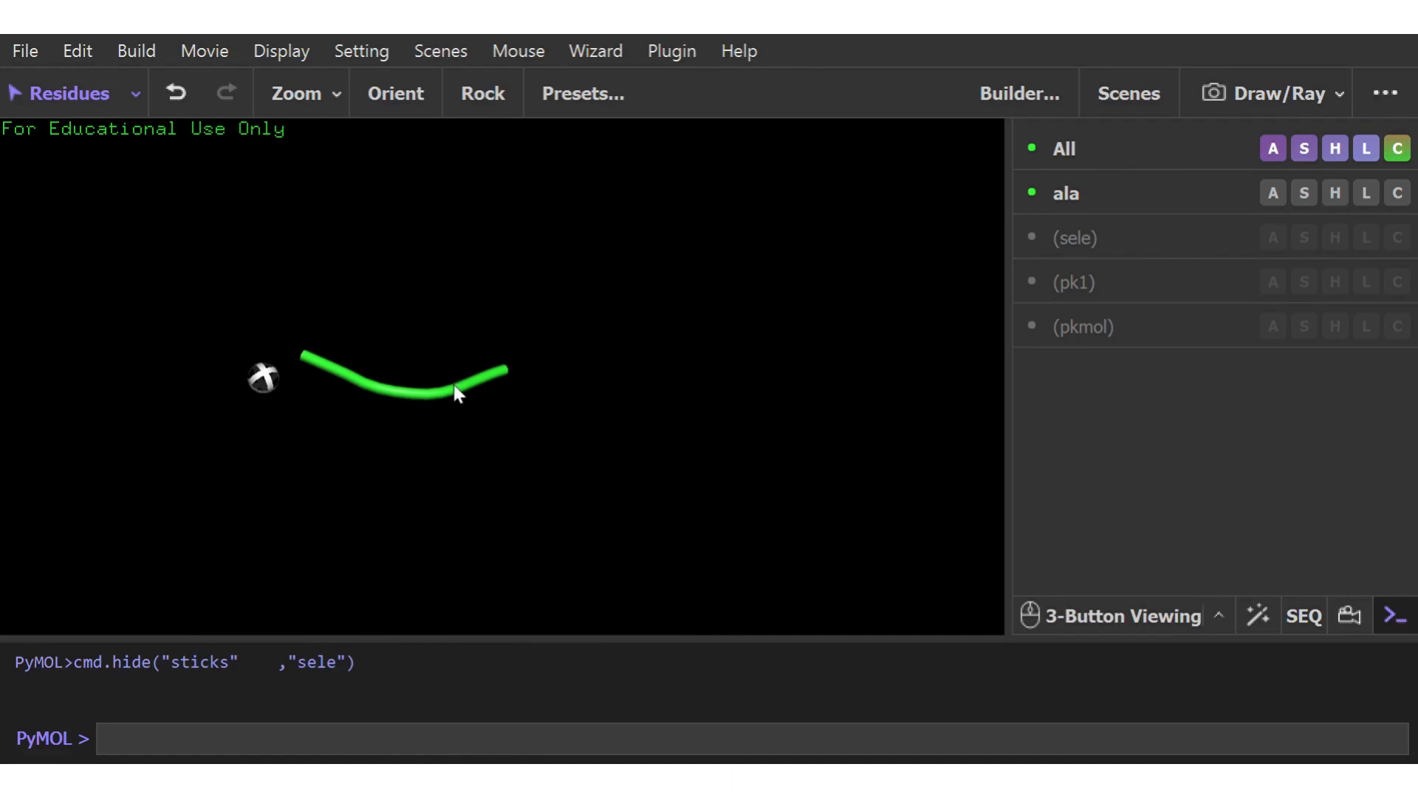
# Show the ribbon representation on the ala object and compare it with the cartoon from several sides
pyautogui.moveTo(382, 399); pyautogui.dragTo(579, 405)
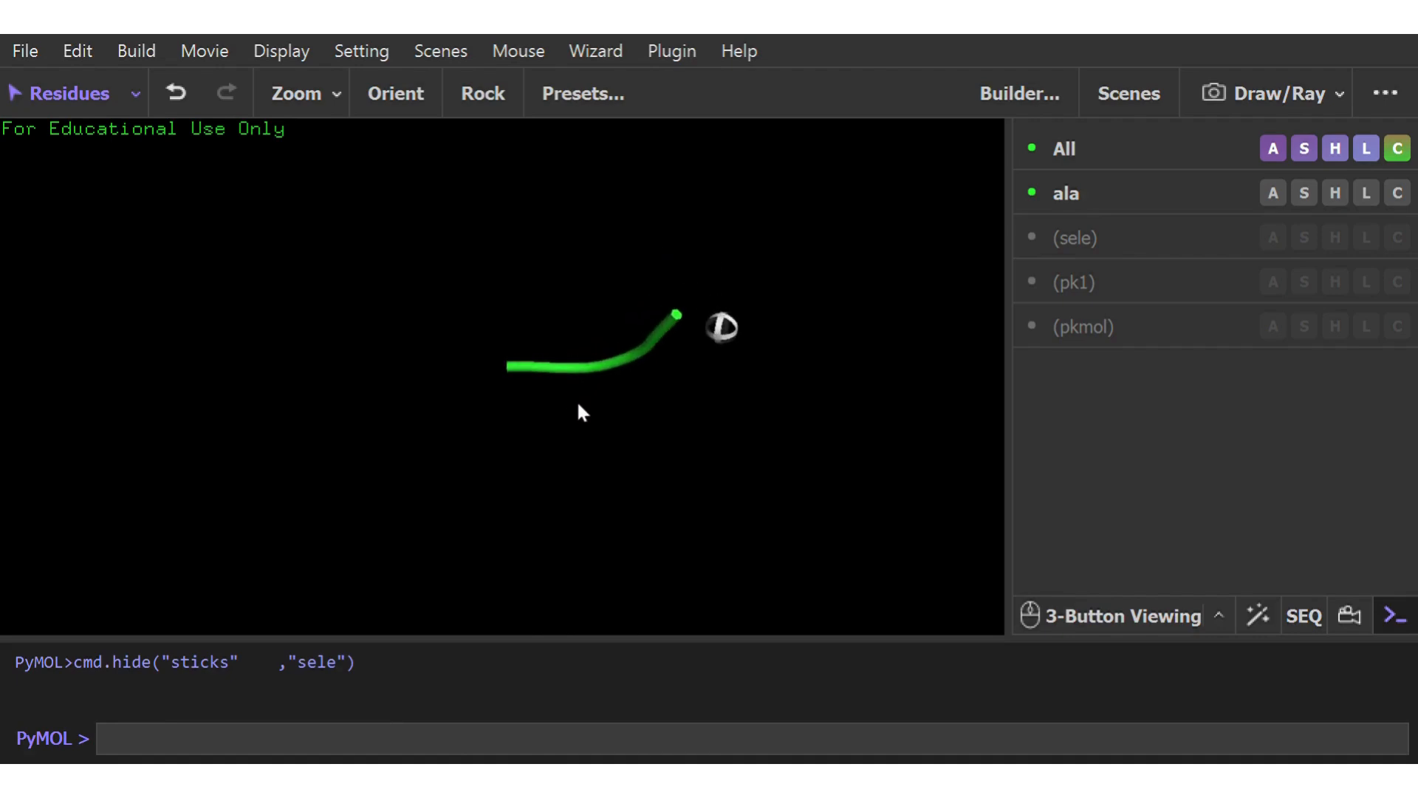
pyautogui.click(1302, 194)
pyautogui.click(1261, 307)
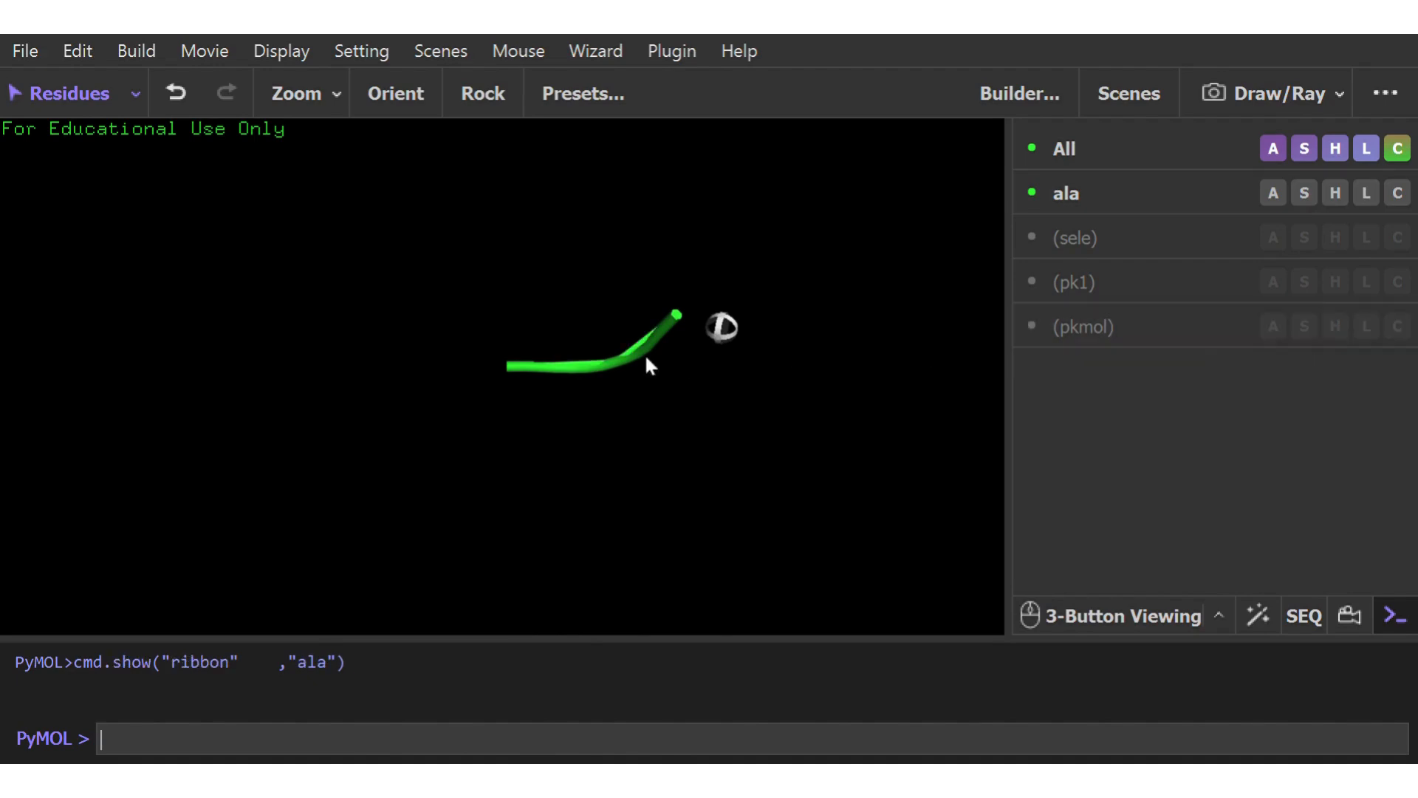
pyautogui.moveTo(645, 356); pyautogui.dragTo(446, 424)
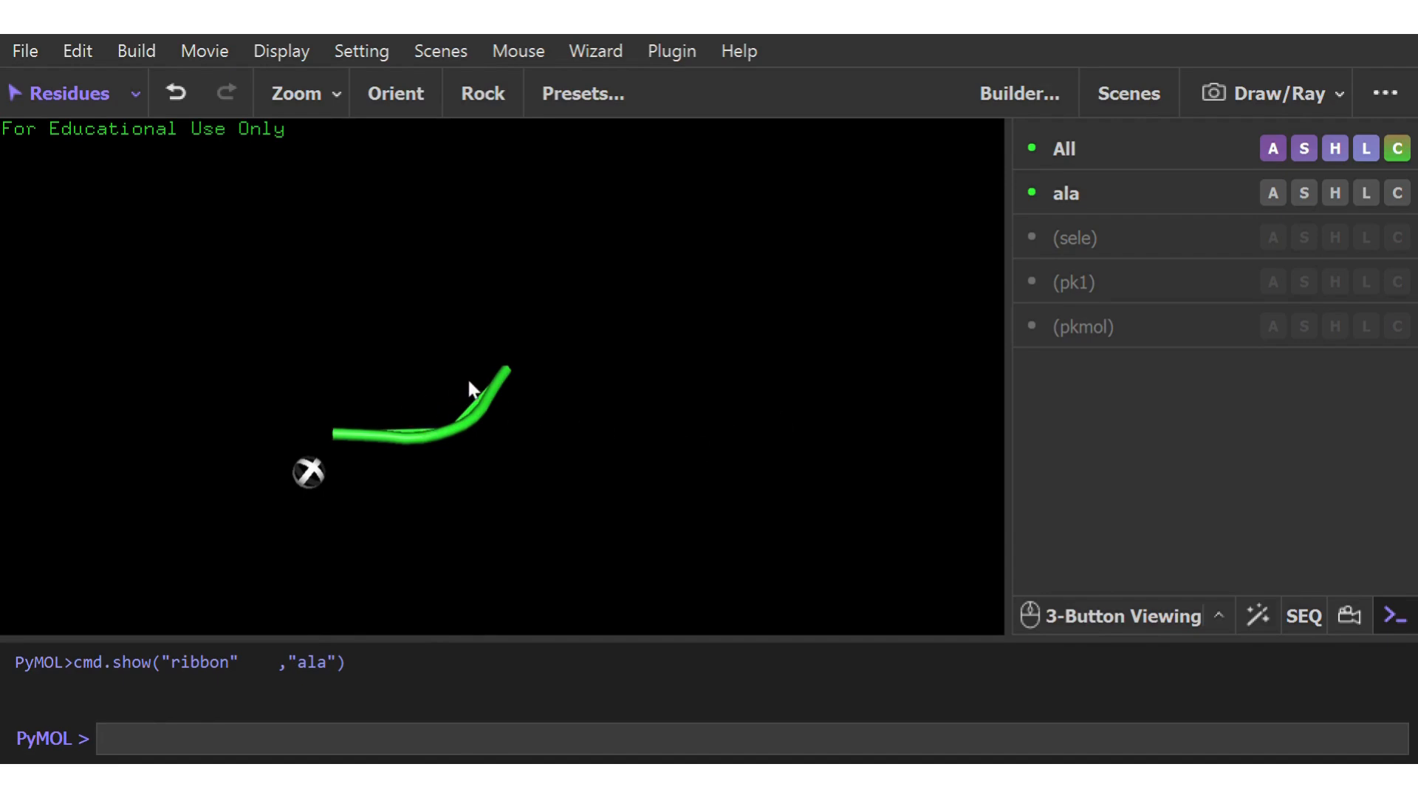
pyautogui.moveTo(481, 415); pyautogui.dragTo(605, 428)
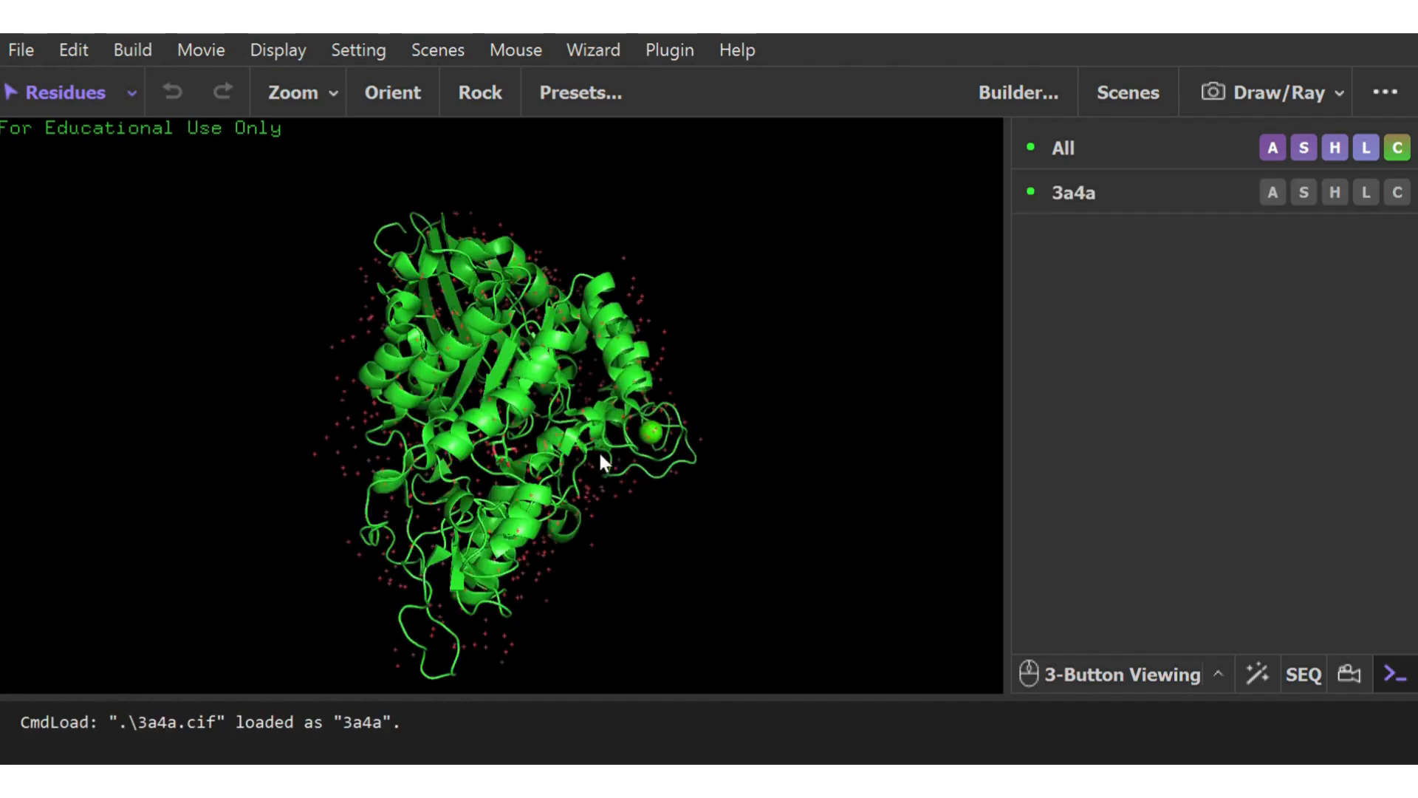
# Examine the loaded 3a4a protein's helices, sheets and loops from several sides and close up
pyautogui.moveTo(600, 456); pyautogui.dragTo(727, 310)
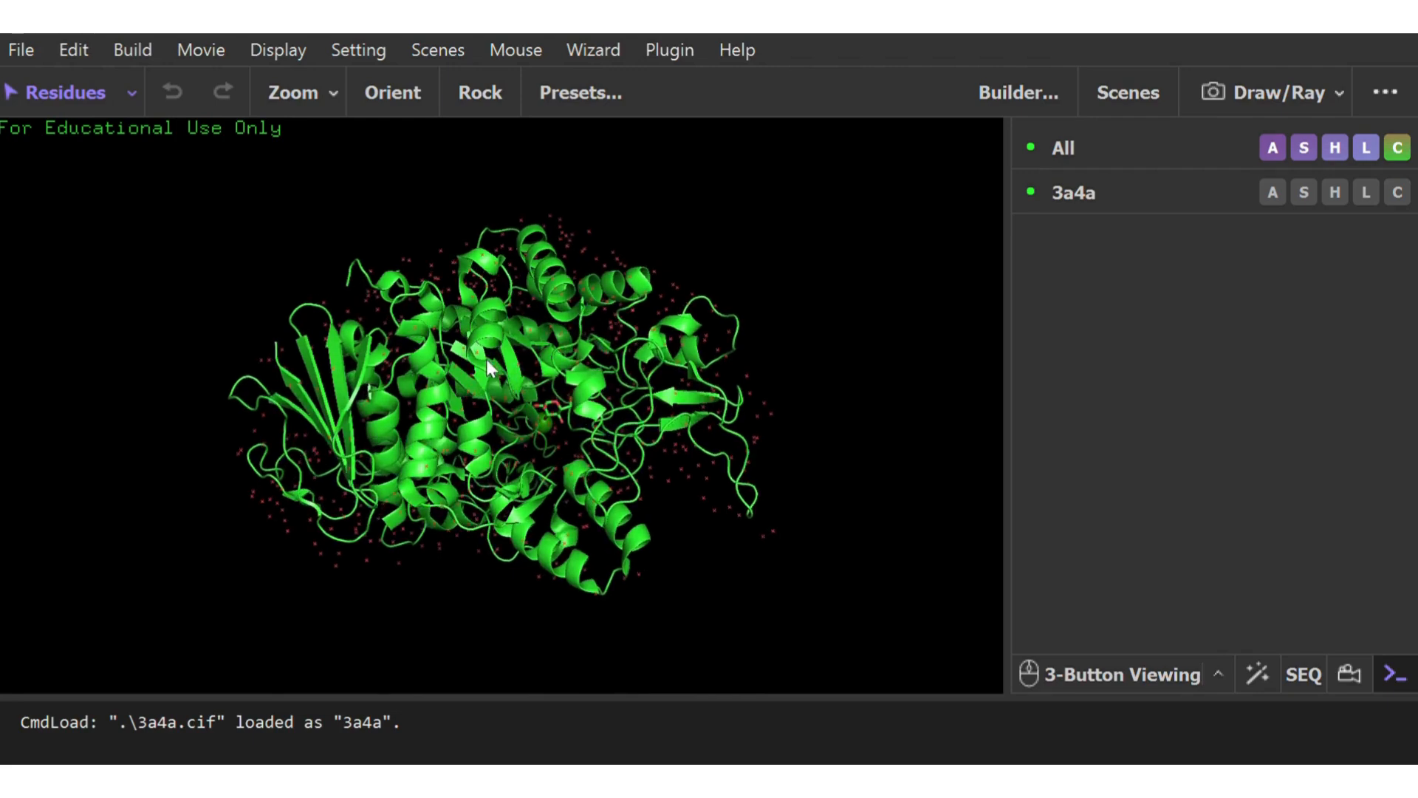
pyautogui.moveTo(486, 359); pyautogui.dragTo(579, 469)
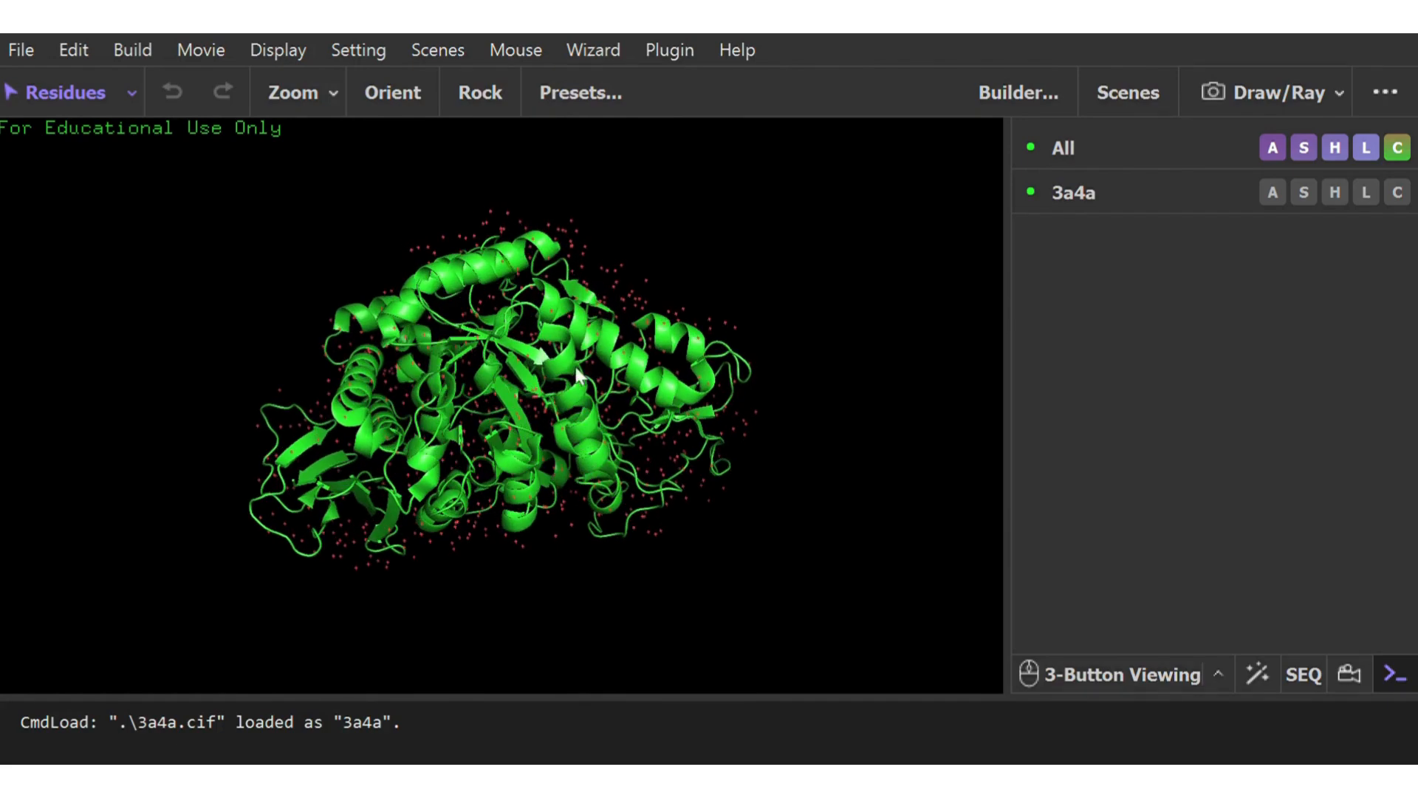
pyautogui.moveTo(555, 334); pyautogui.dragTo(522, 481)
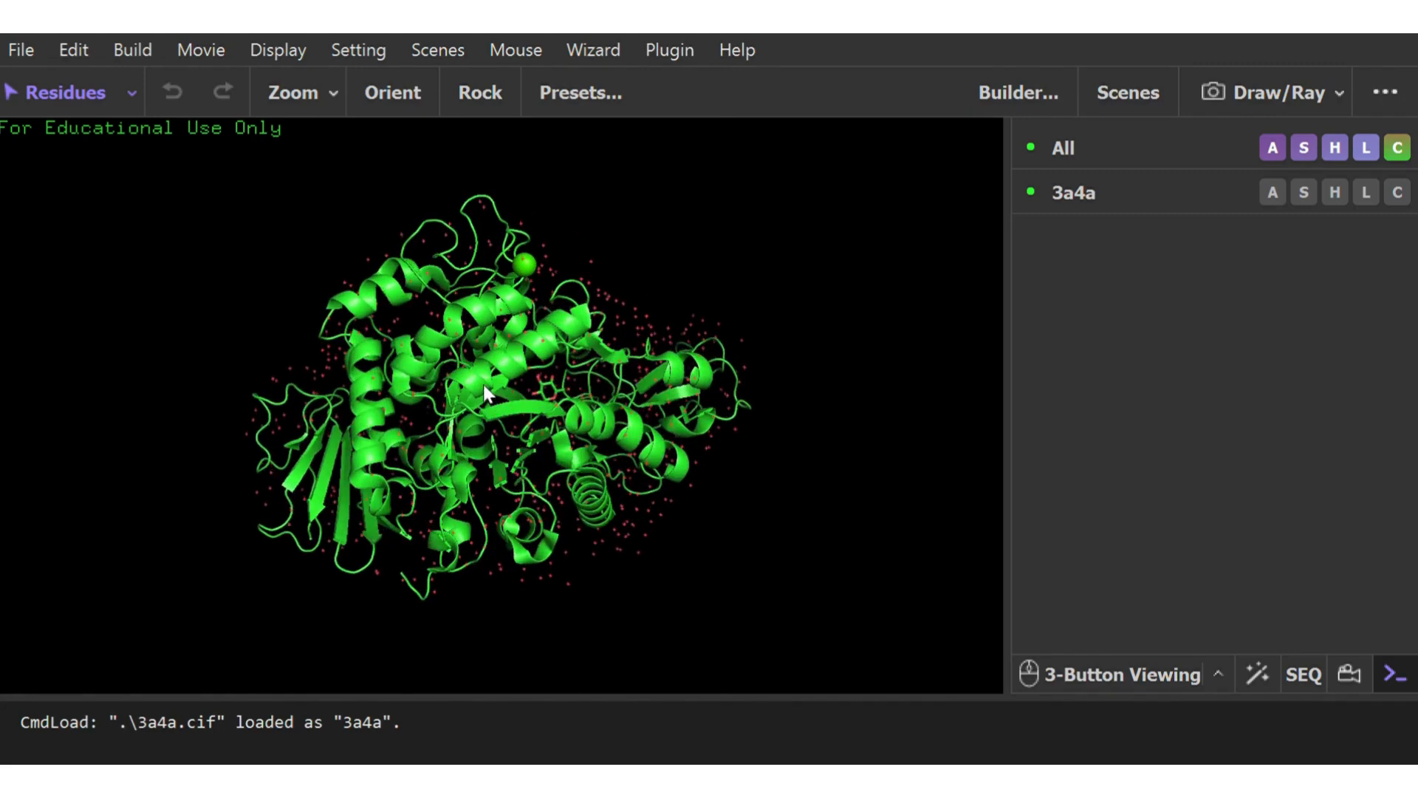
pyautogui.moveTo(483, 384); pyautogui.dragTo(480, 339)
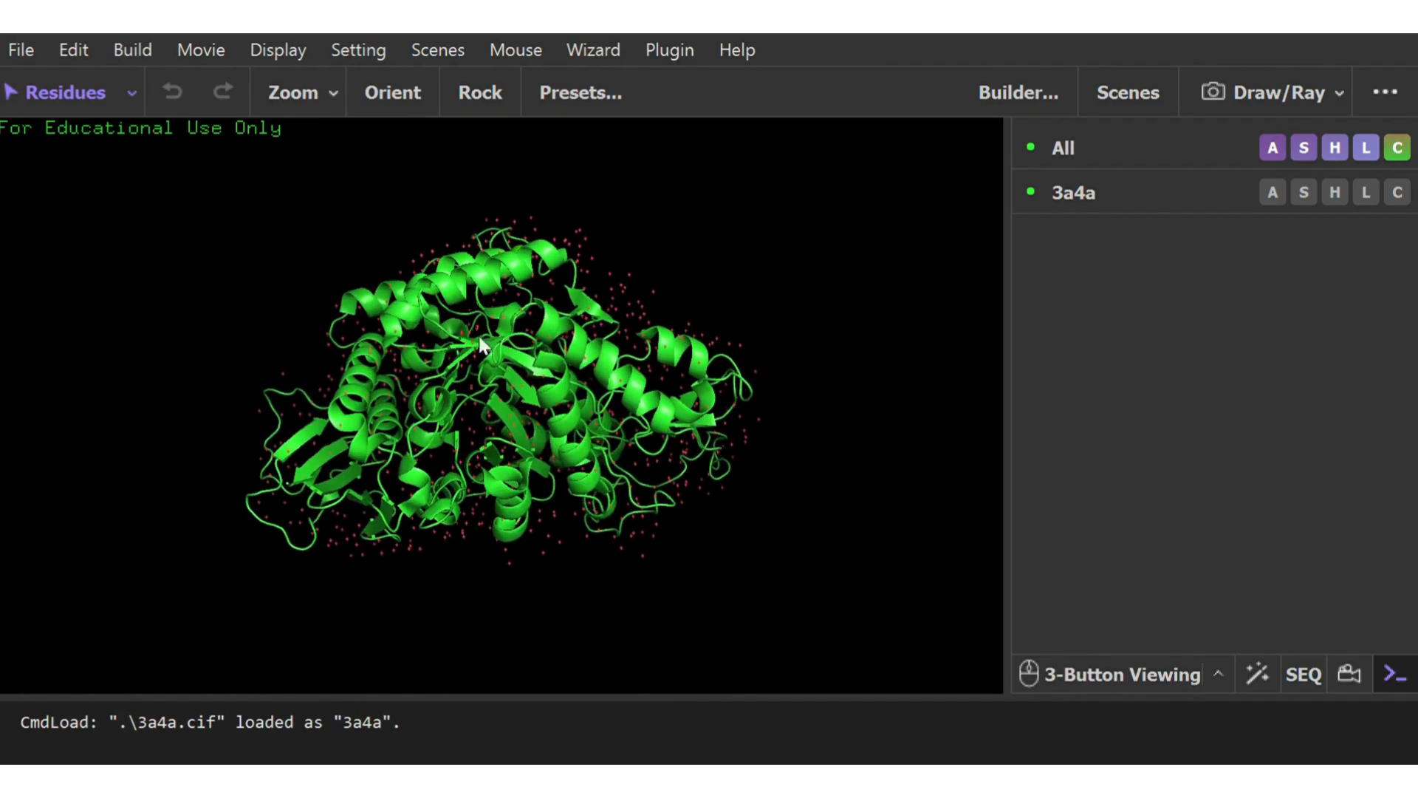
pyautogui.moveTo(610, 518); pyautogui.dragTo(596, 484)
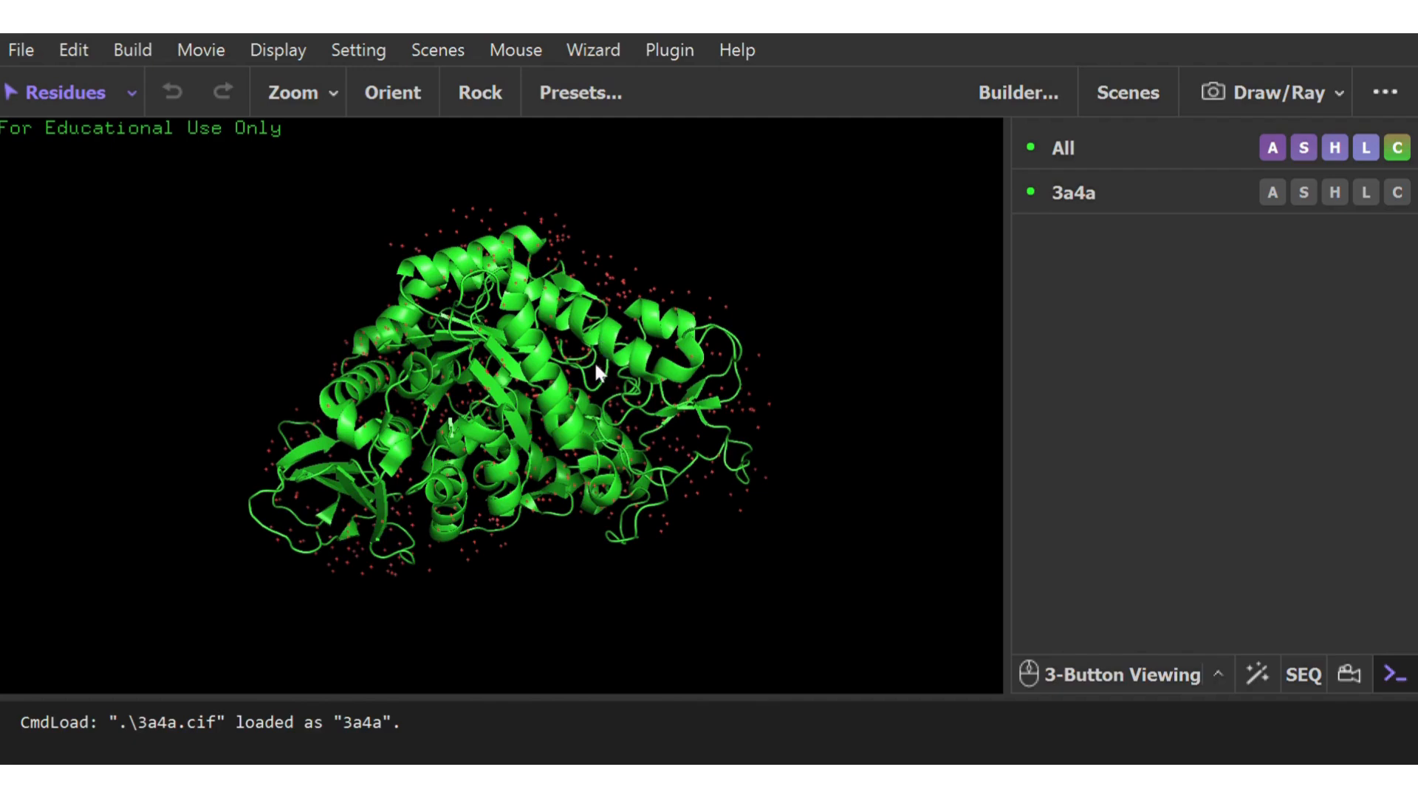
pyautogui.moveTo(611, 316); pyautogui.dragTo(609, 524, button='right')
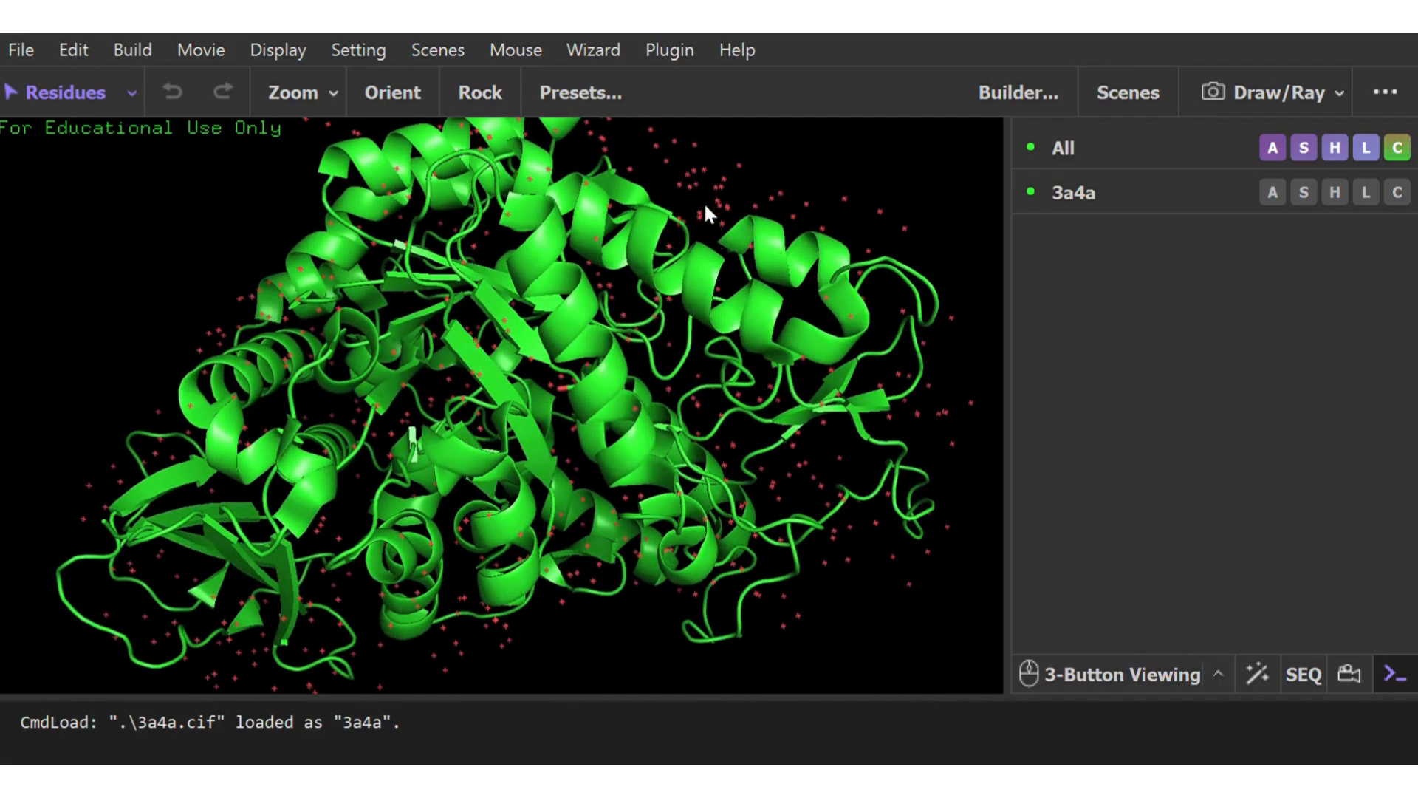
# Examine the 3a4a structure from several sides and close up on the small stick-shaped ligand inside the protein
pyautogui.moveTo(635, 429)
pyautogui.mouseDown()
pyautogui.moveTo(641, 459)
pyautogui.moveTo(659, 418)
pyautogui.mouseUp()
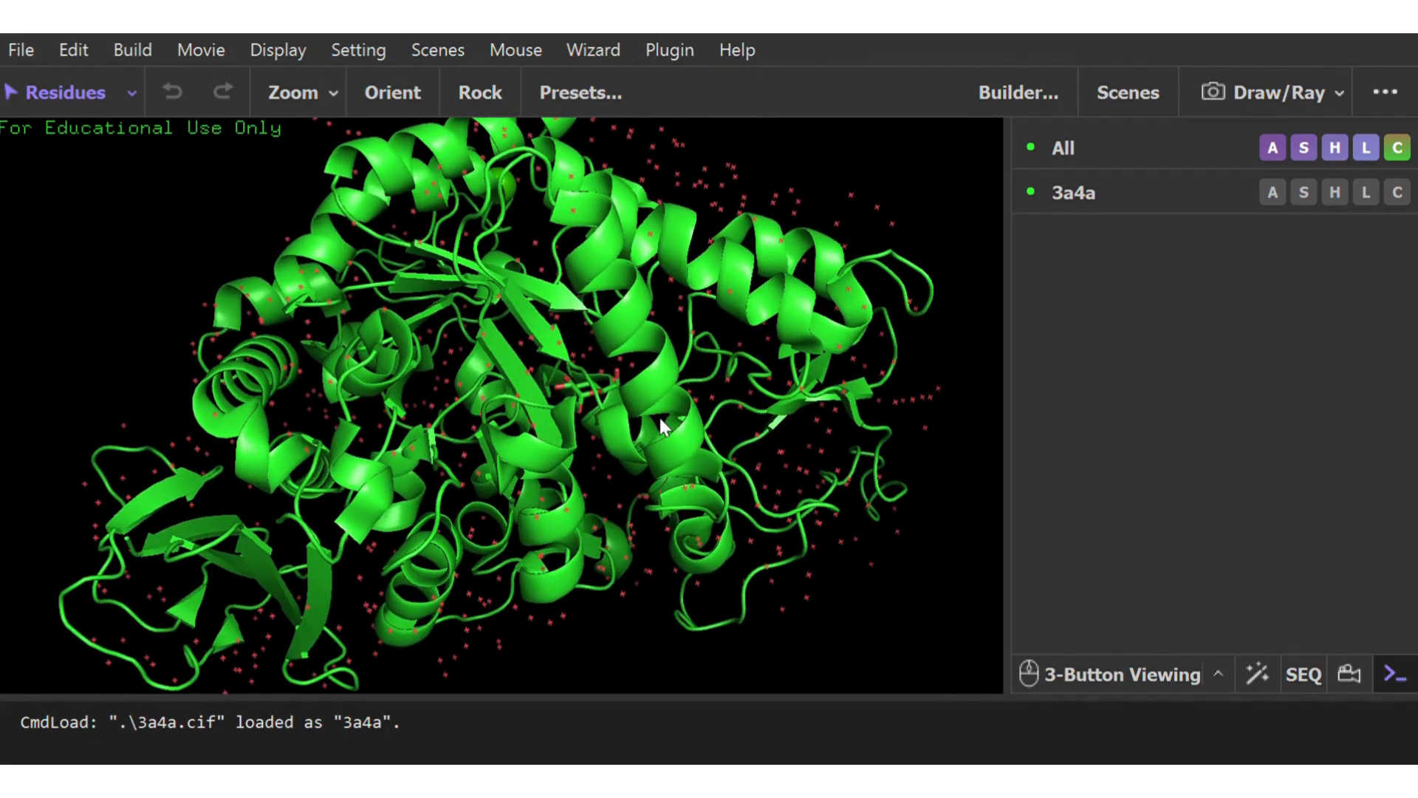
pyautogui.moveTo(539, 475); pyautogui.dragTo(534, 386)
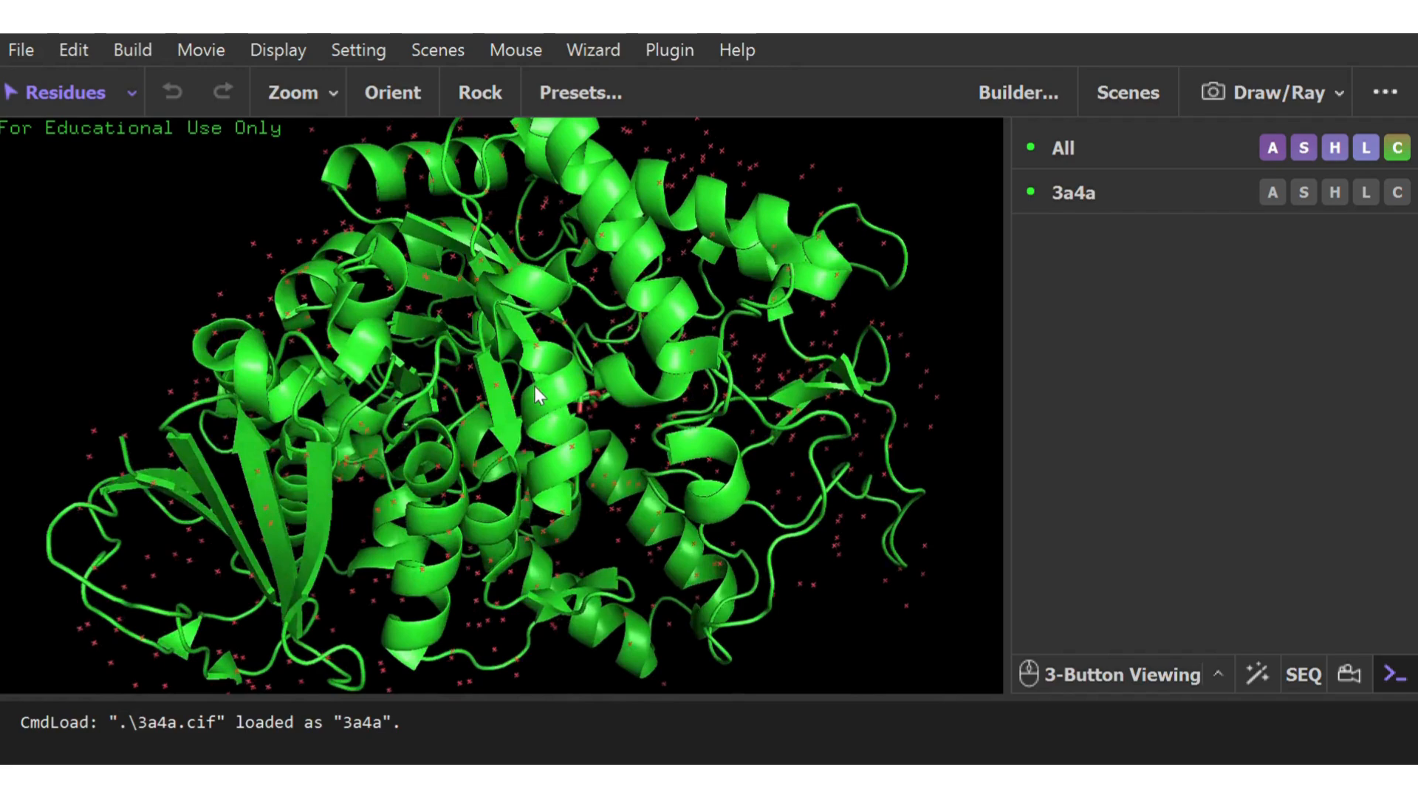
pyautogui.moveTo(530, 390); pyautogui.dragTo(527, 329, button='right')
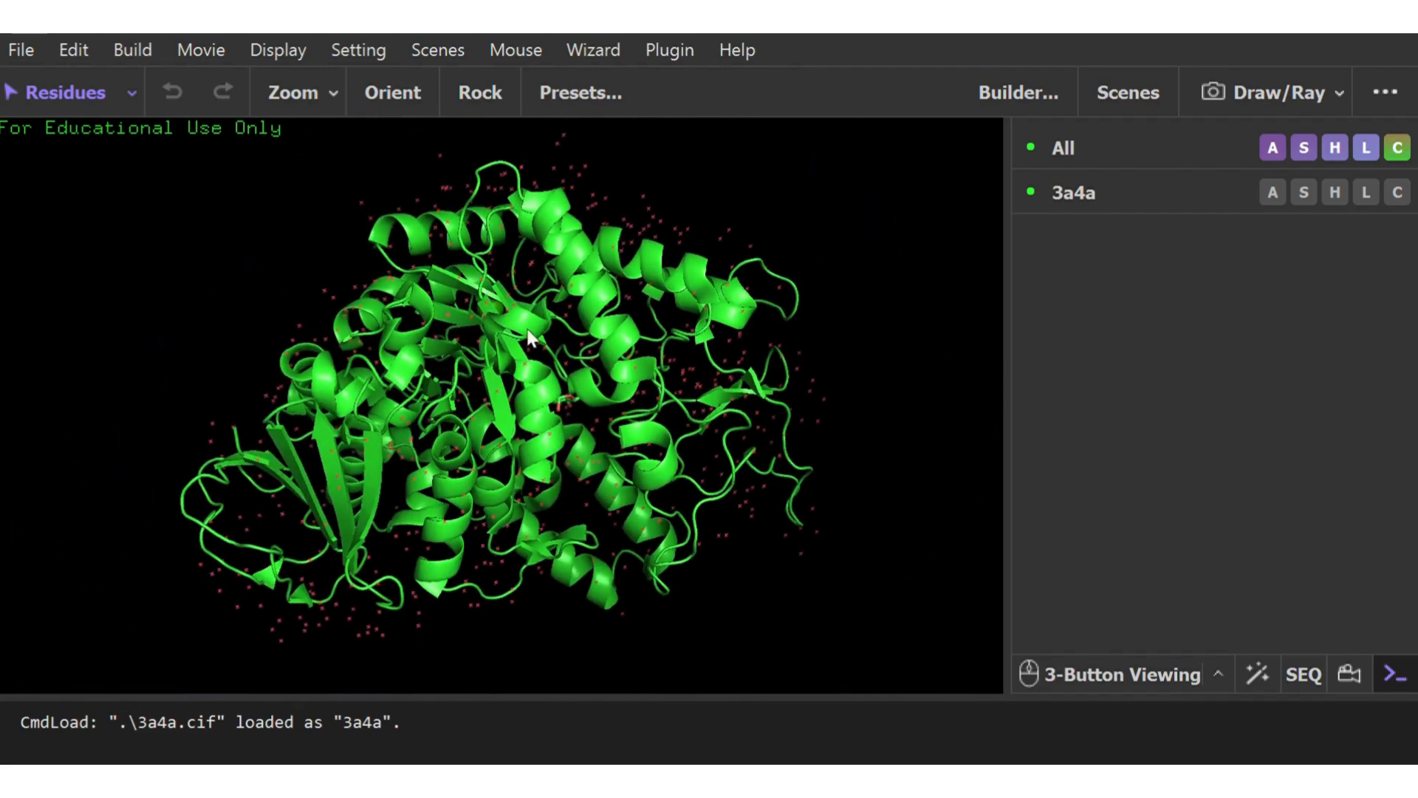
pyautogui.moveTo(490, 442); pyautogui.dragTo(482, 323)
pyautogui.moveTo(565, 397); pyautogui.dragTo(581, 550, button='right')
pyautogui.moveTo(582, 543); pyautogui.dragTo(599, 482)
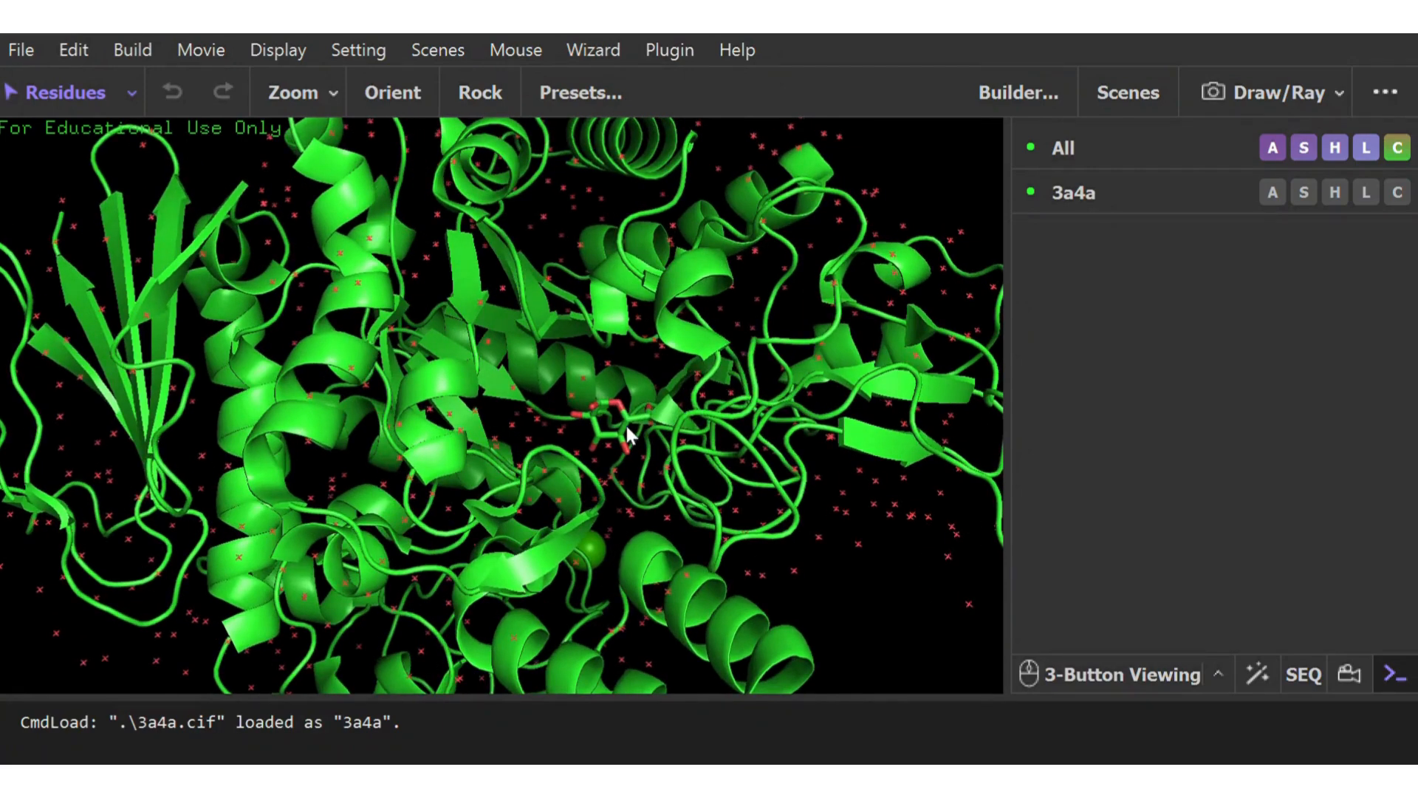
pyautogui.moveTo(615, 457); pyautogui.dragTo(617, 643, button='right')
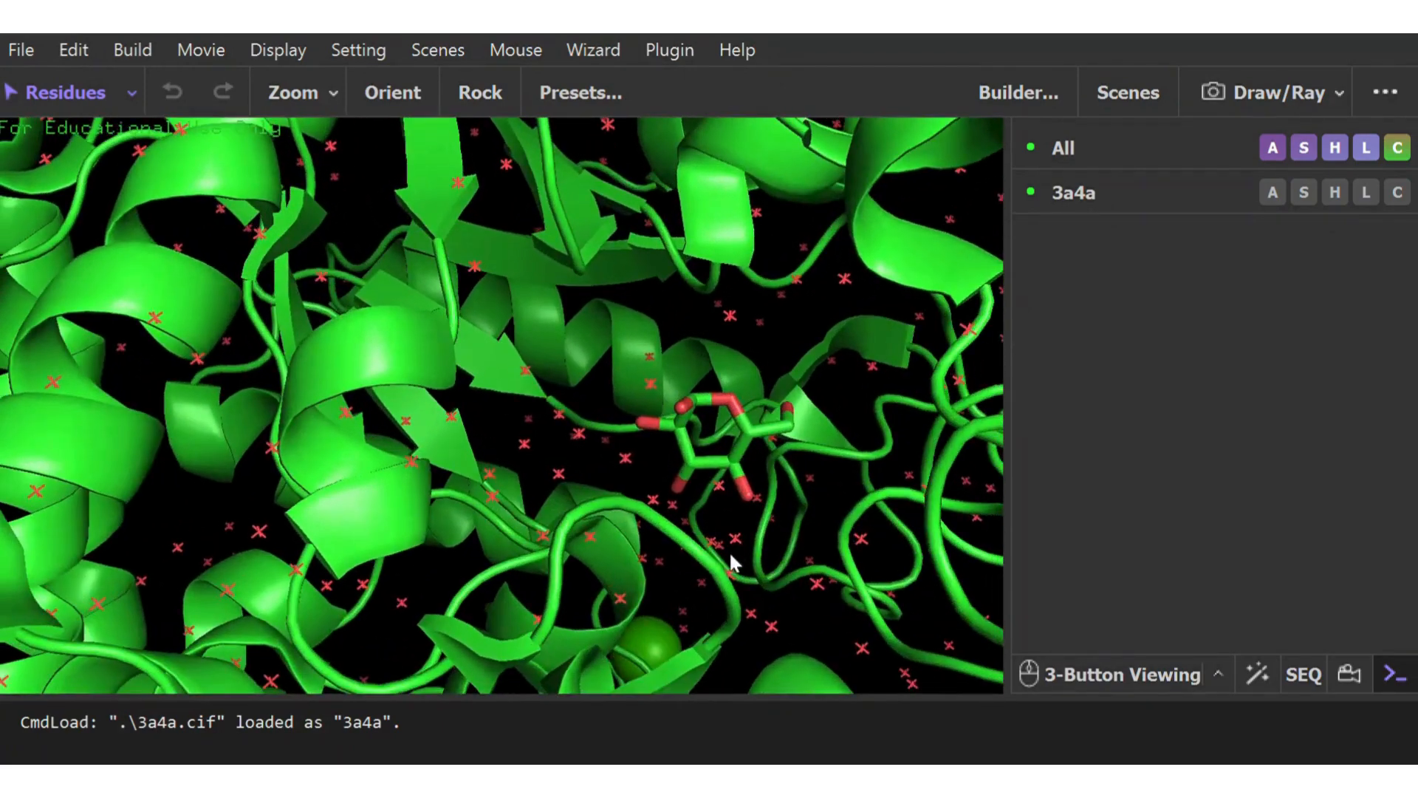
pyautogui.moveTo(731, 552); pyautogui.dragTo(678, 502)
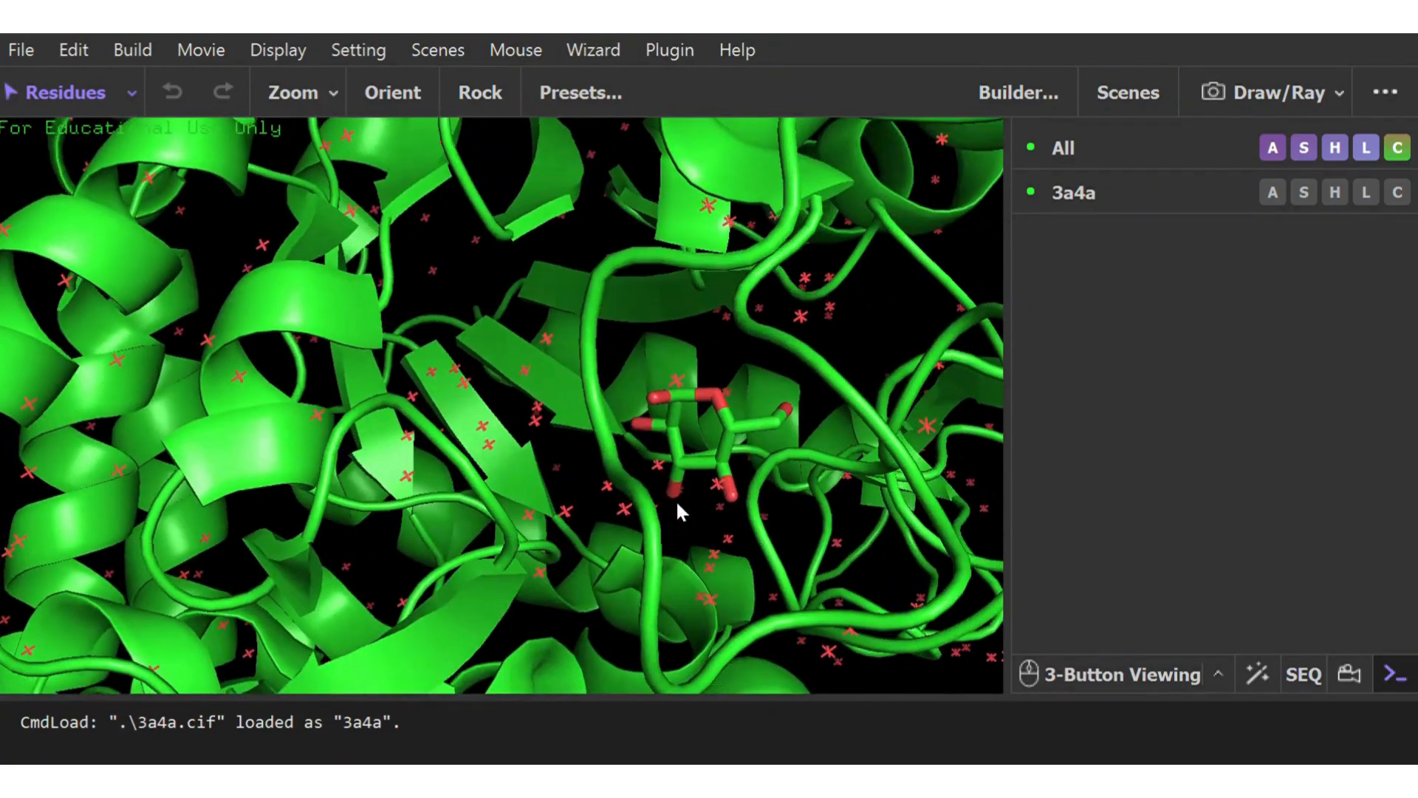
# Select the stick ligand inside the protein and rename the selection gugus_prostetik
pyautogui.click(733, 428)
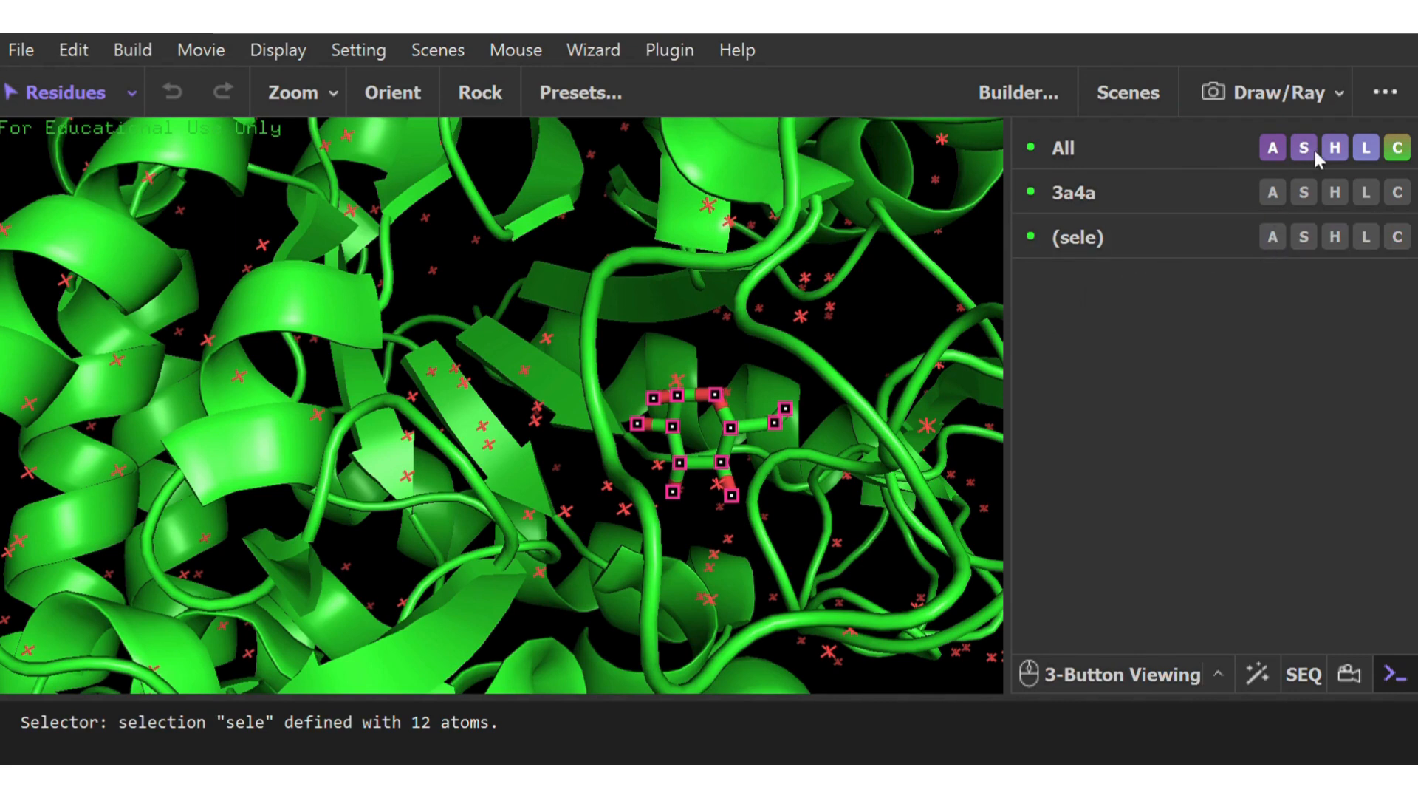
pyautogui.click(1390, 108)
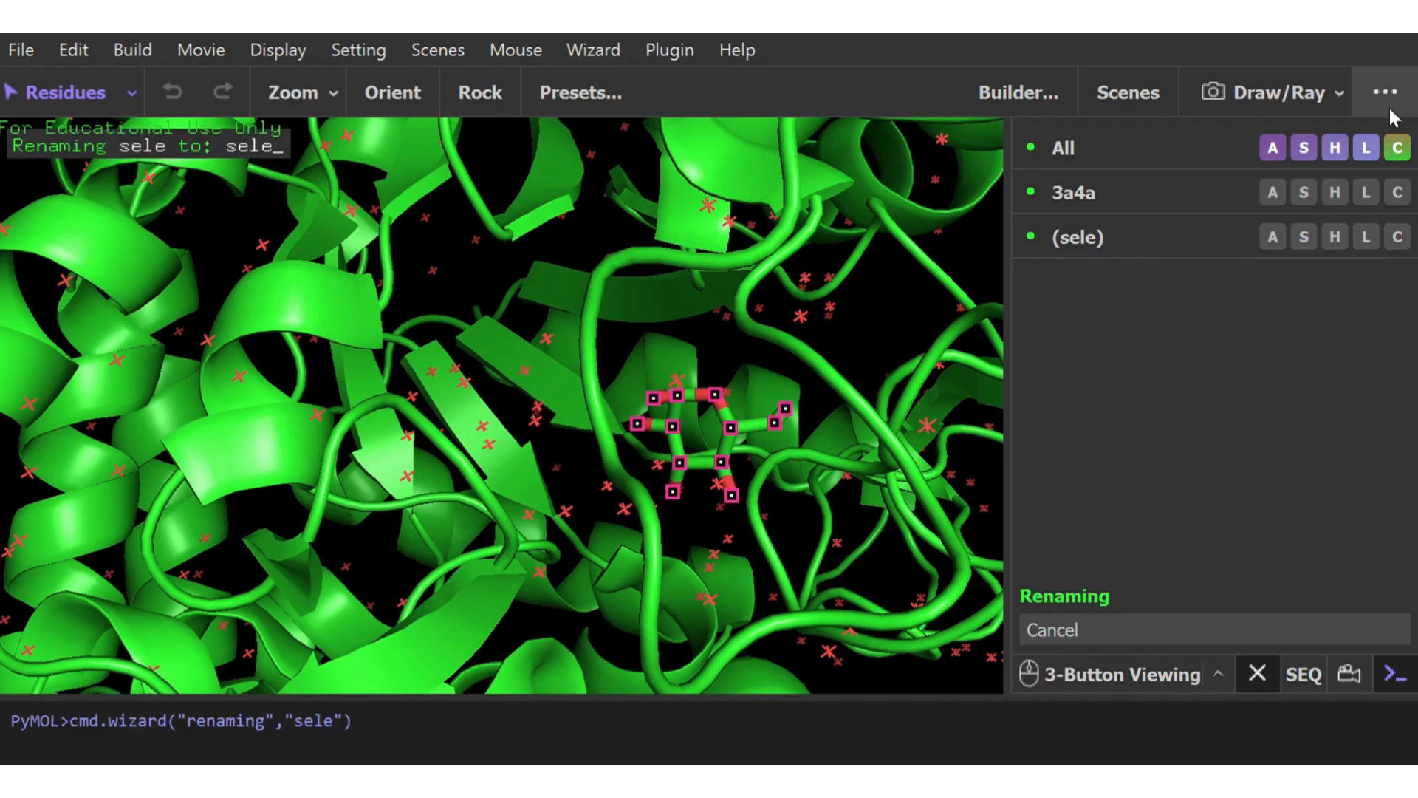
pyautogui.press('BackSpace')
pyautogui.press('BackSpace')
pyautogui.press('BackSpace')
pyautogui.press('BackSpace')
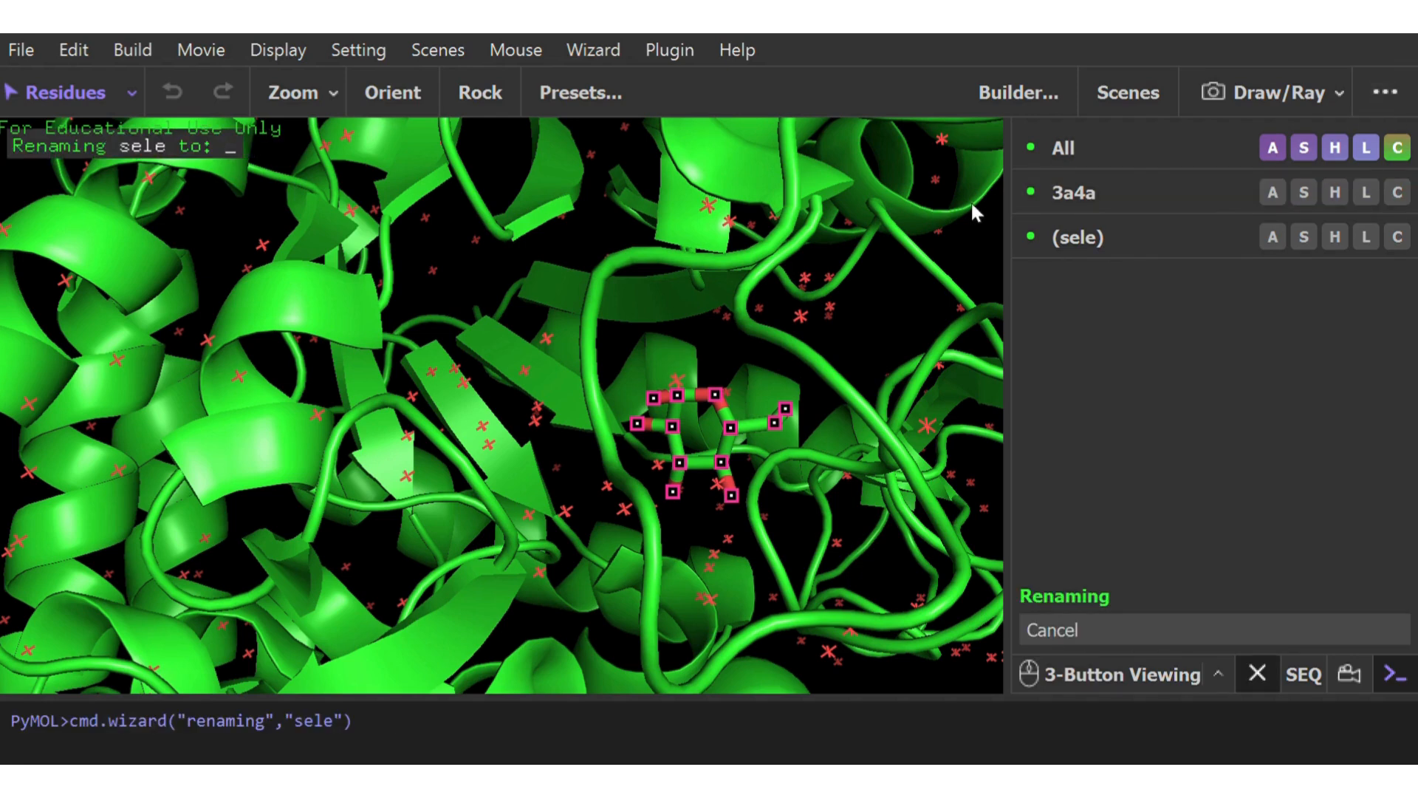
pyautogui.write('gugus')
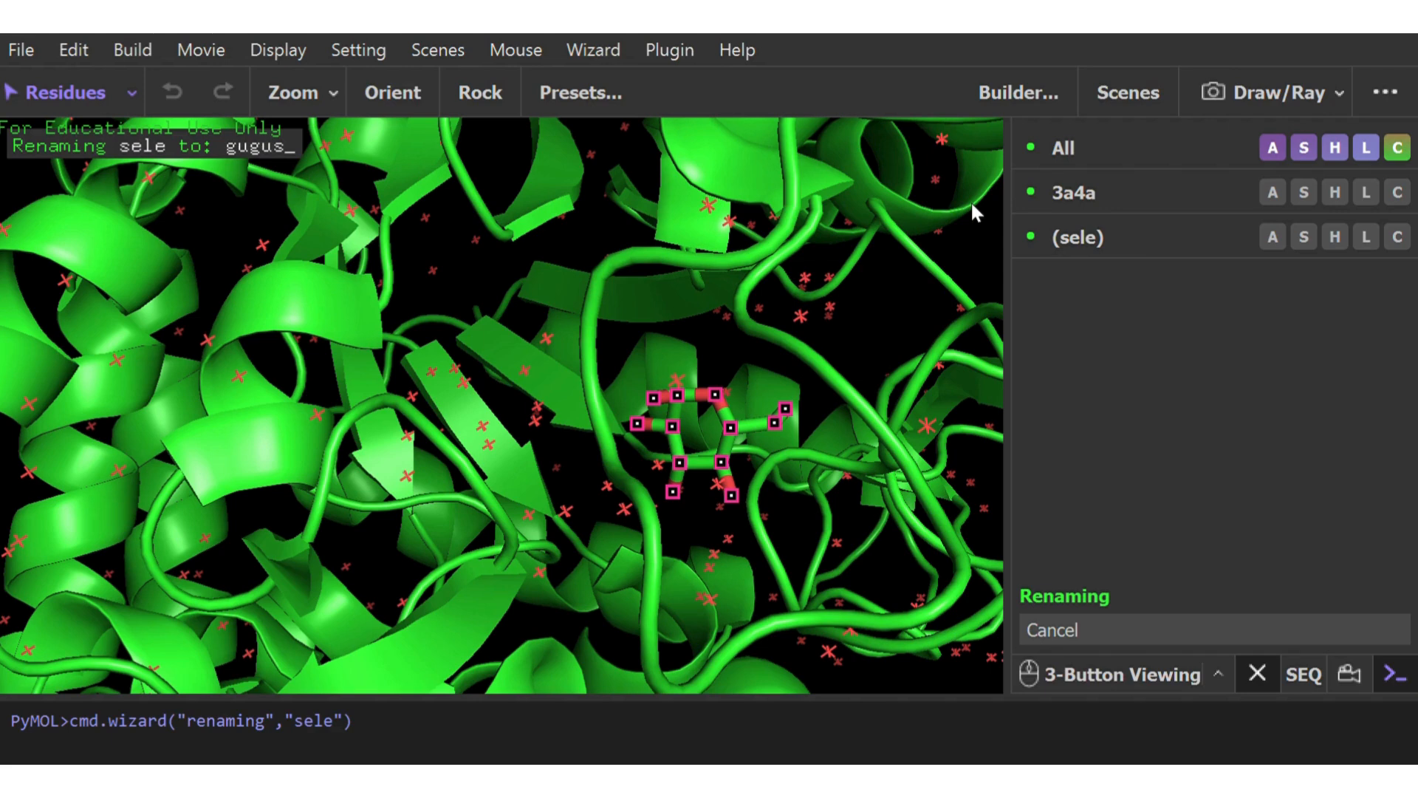
pyautogui.write('_prostetik')
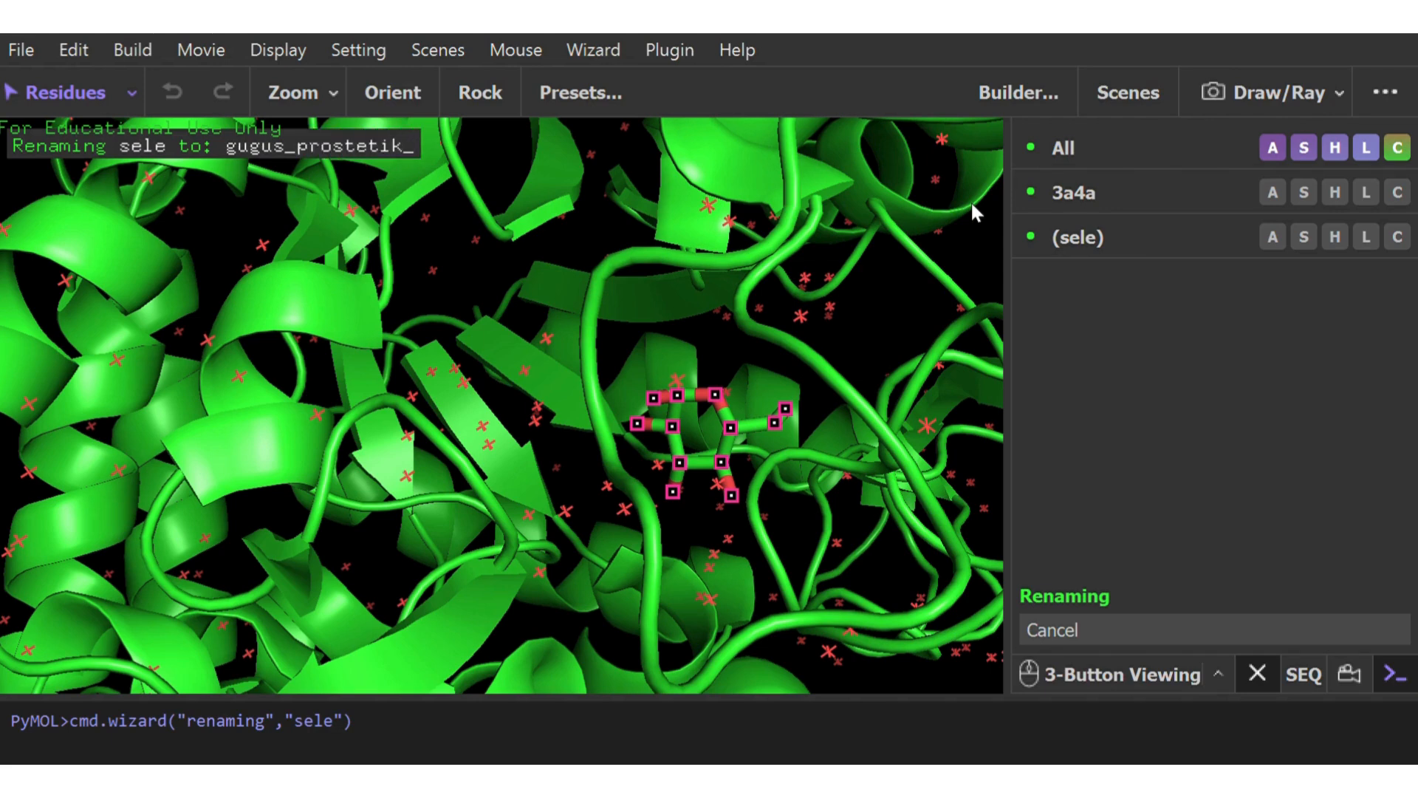
pyautogui.press('Return')
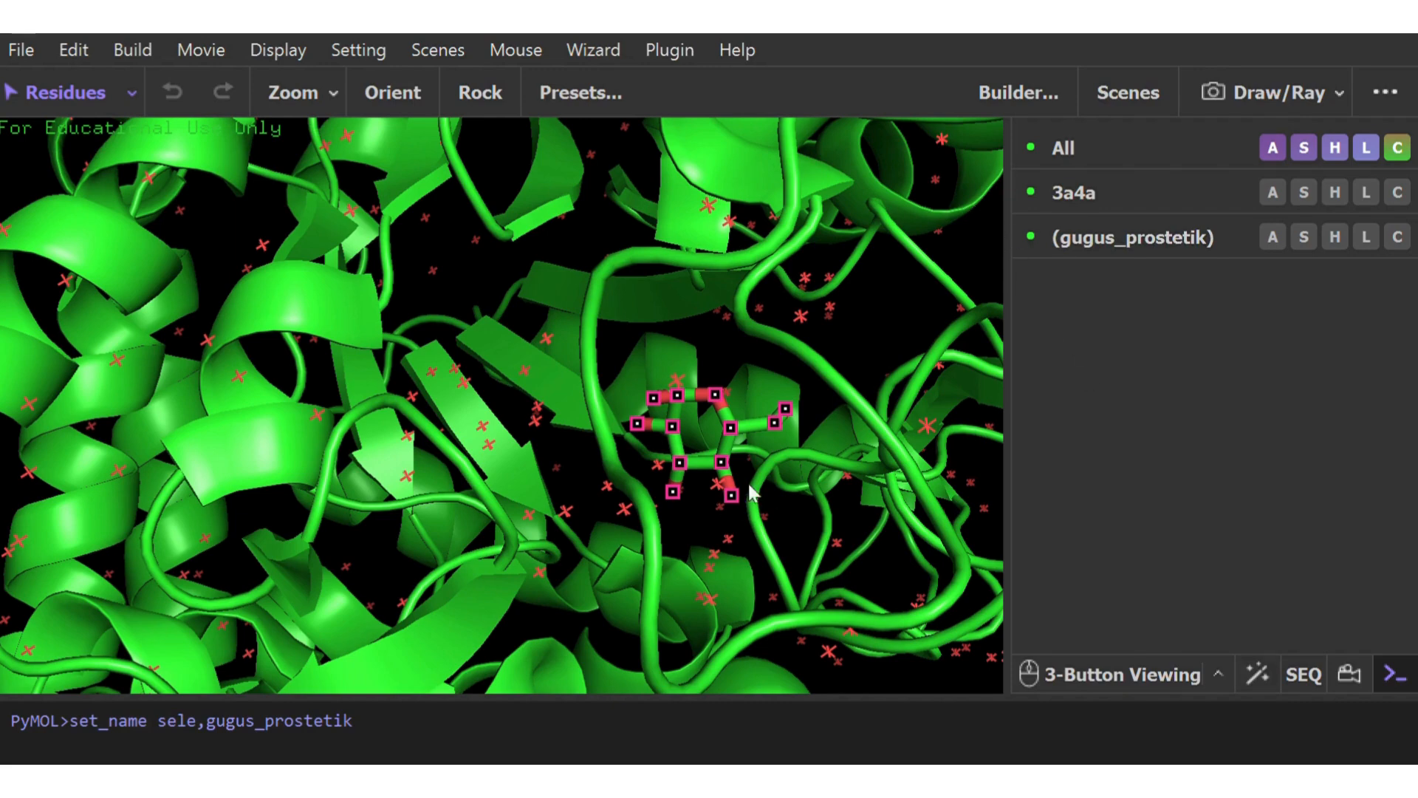
# Hide the sticks of gugus_prostetik, show it as spheres instead and view it within the whole protein
pyautogui.click(900, 309)
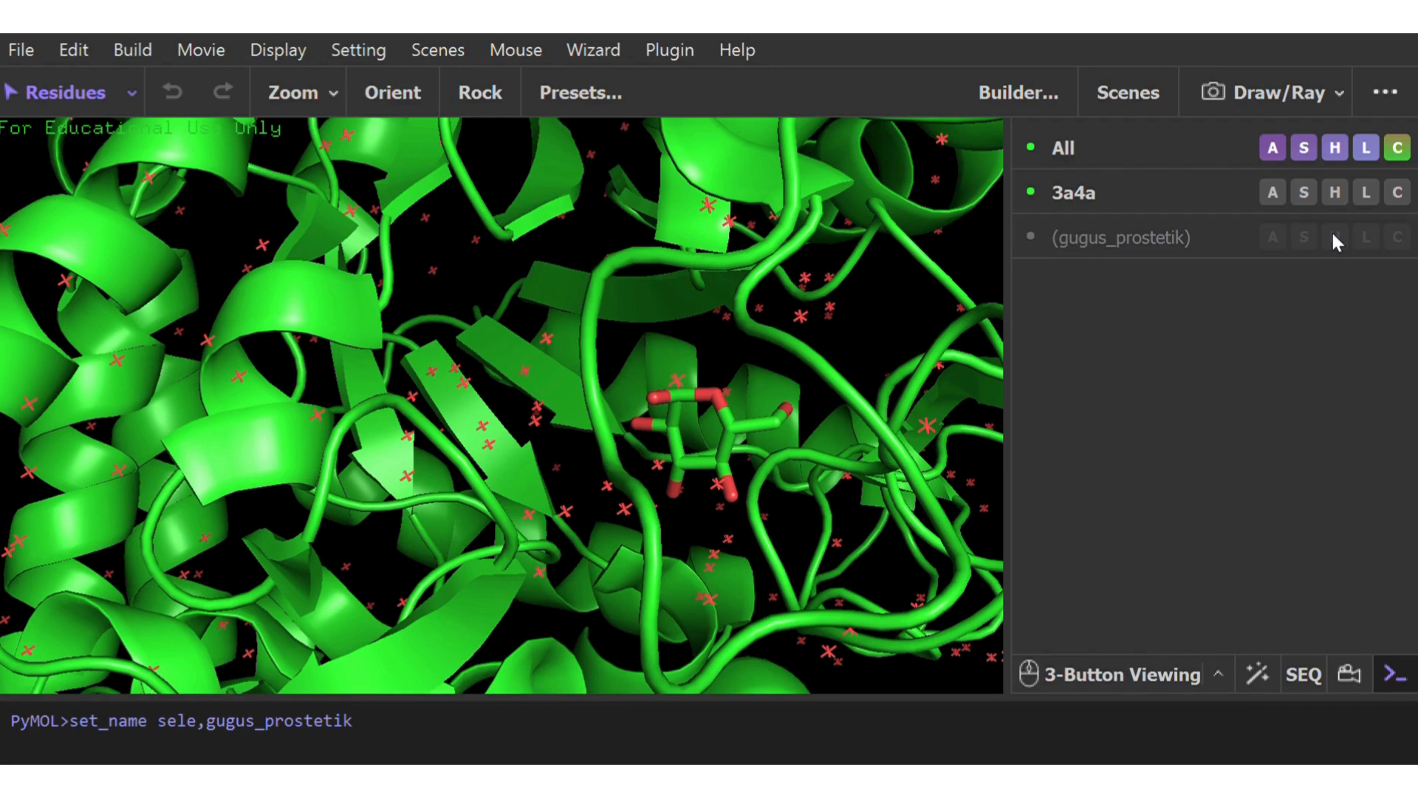
pyautogui.click(1305, 192)
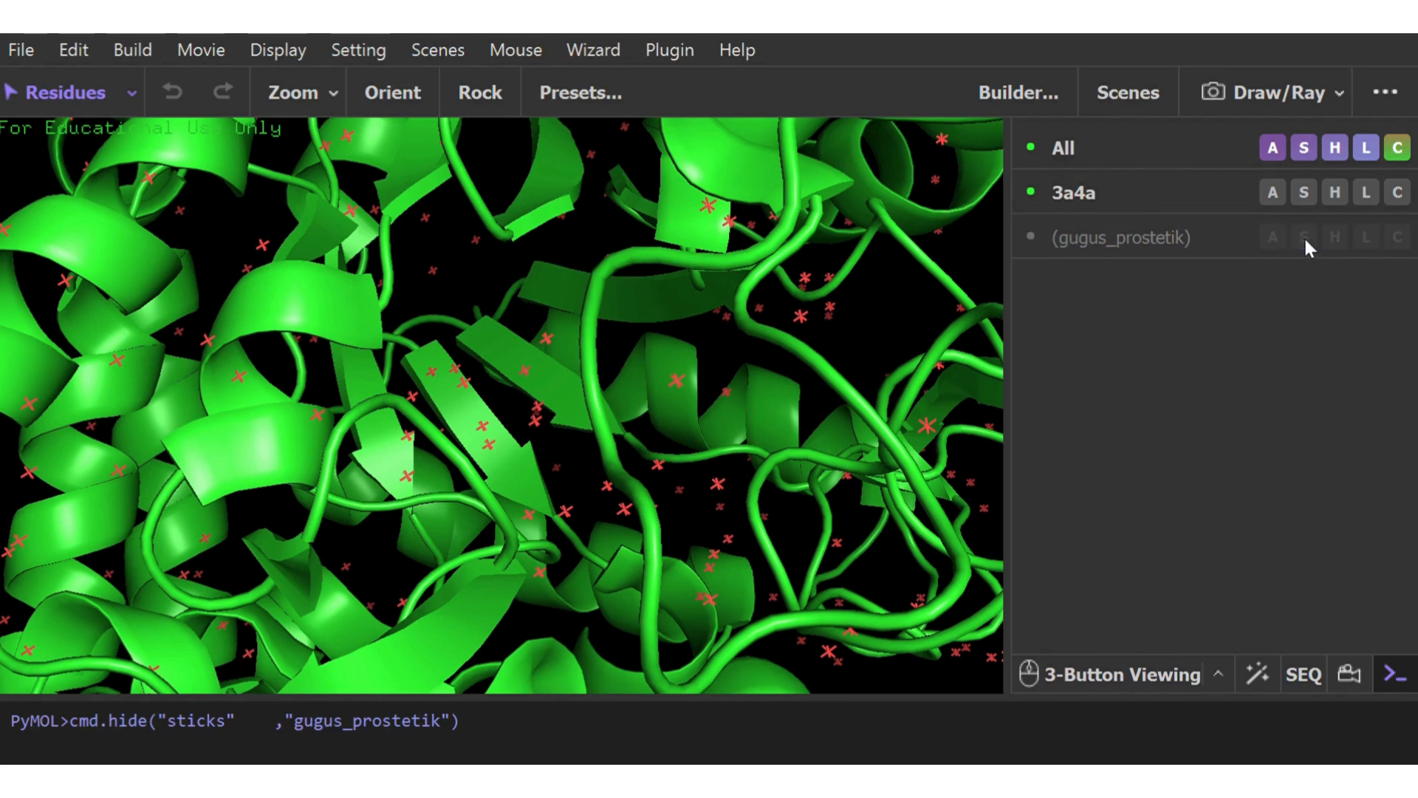
pyautogui.click(1263, 489)
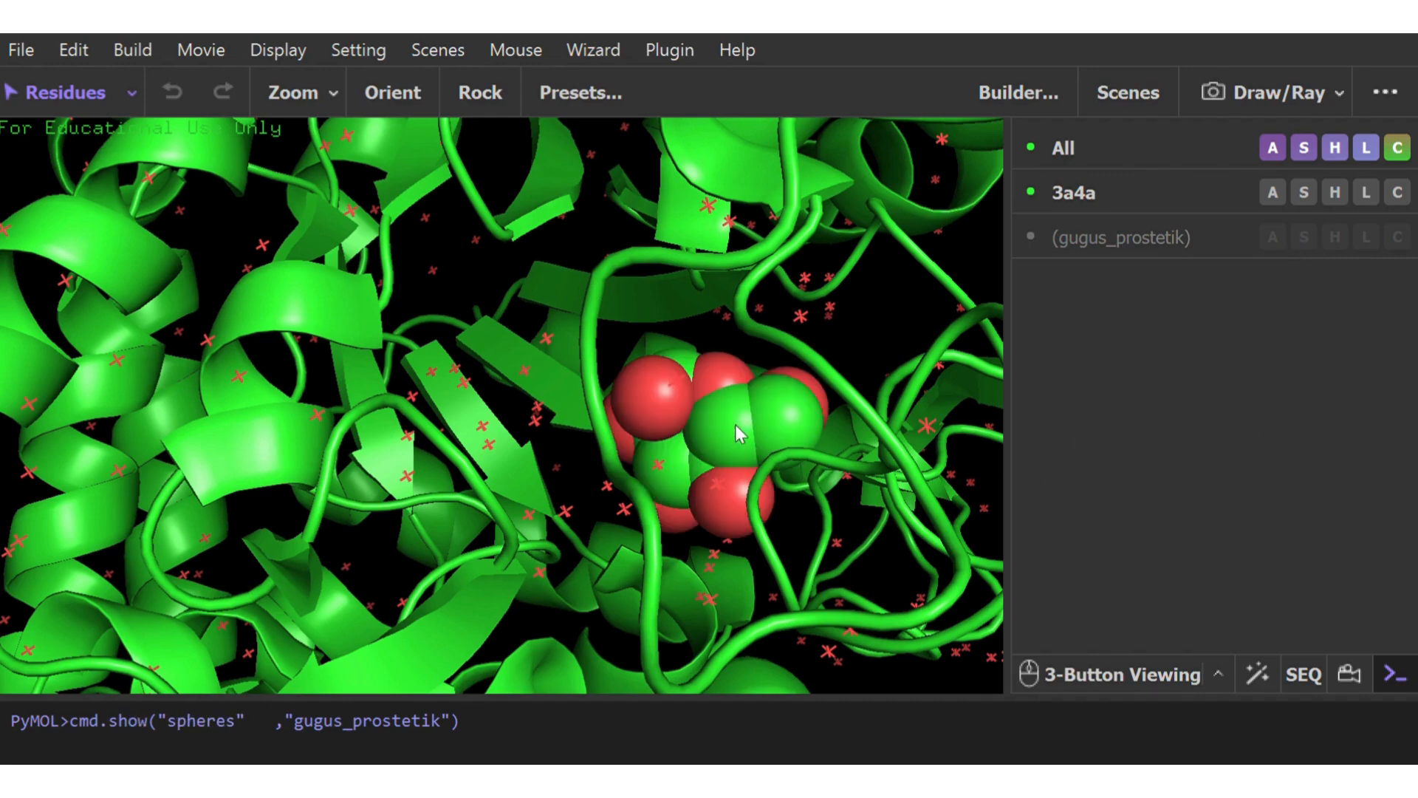
pyautogui.moveTo(887, 344); pyautogui.dragTo(726, 406)
pyautogui.moveTo(731, 421); pyautogui.dragTo(705, 322, button='right')
pyautogui.moveTo(683, 430); pyautogui.dragTo(671, 341, button='right')
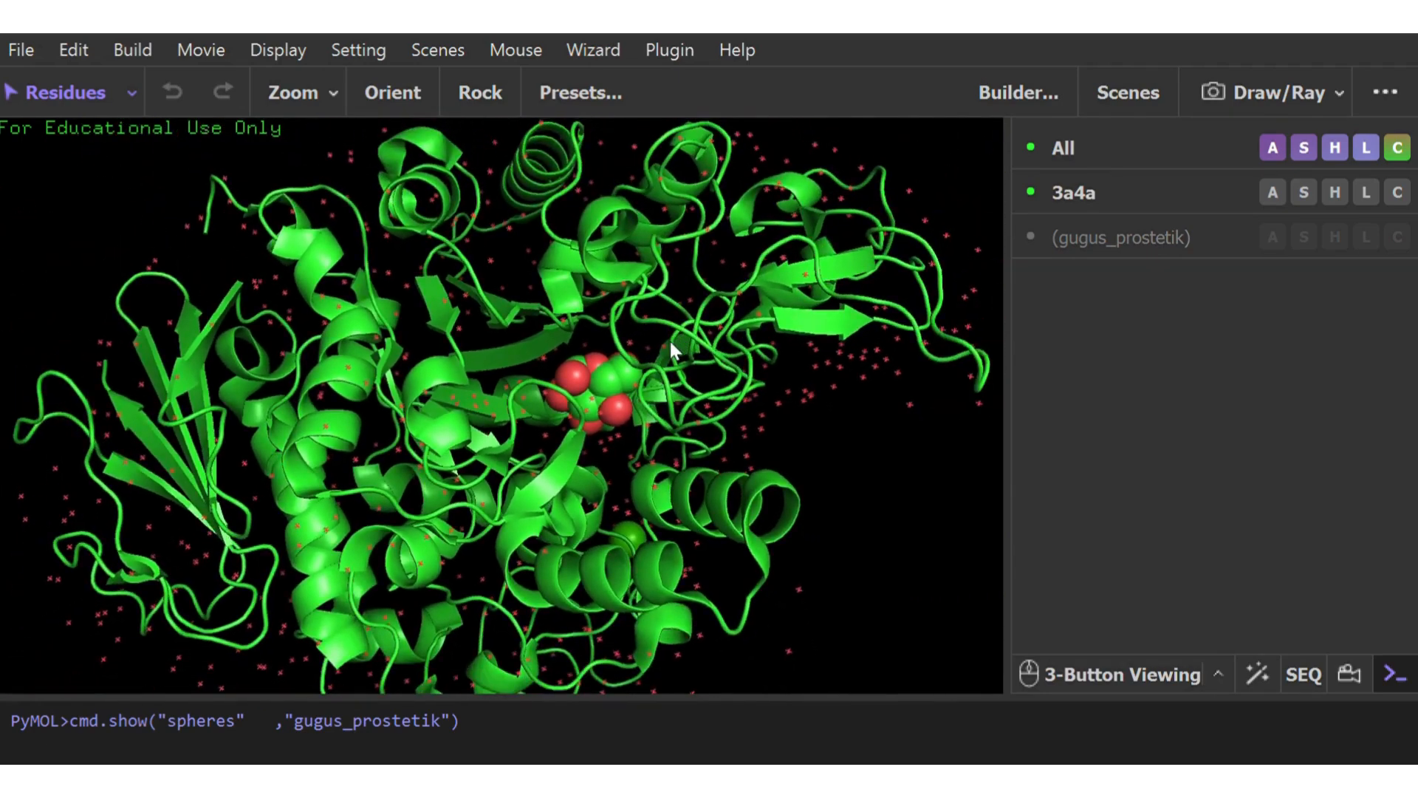
pyautogui.moveTo(670, 341); pyautogui.dragTo(711, 420)
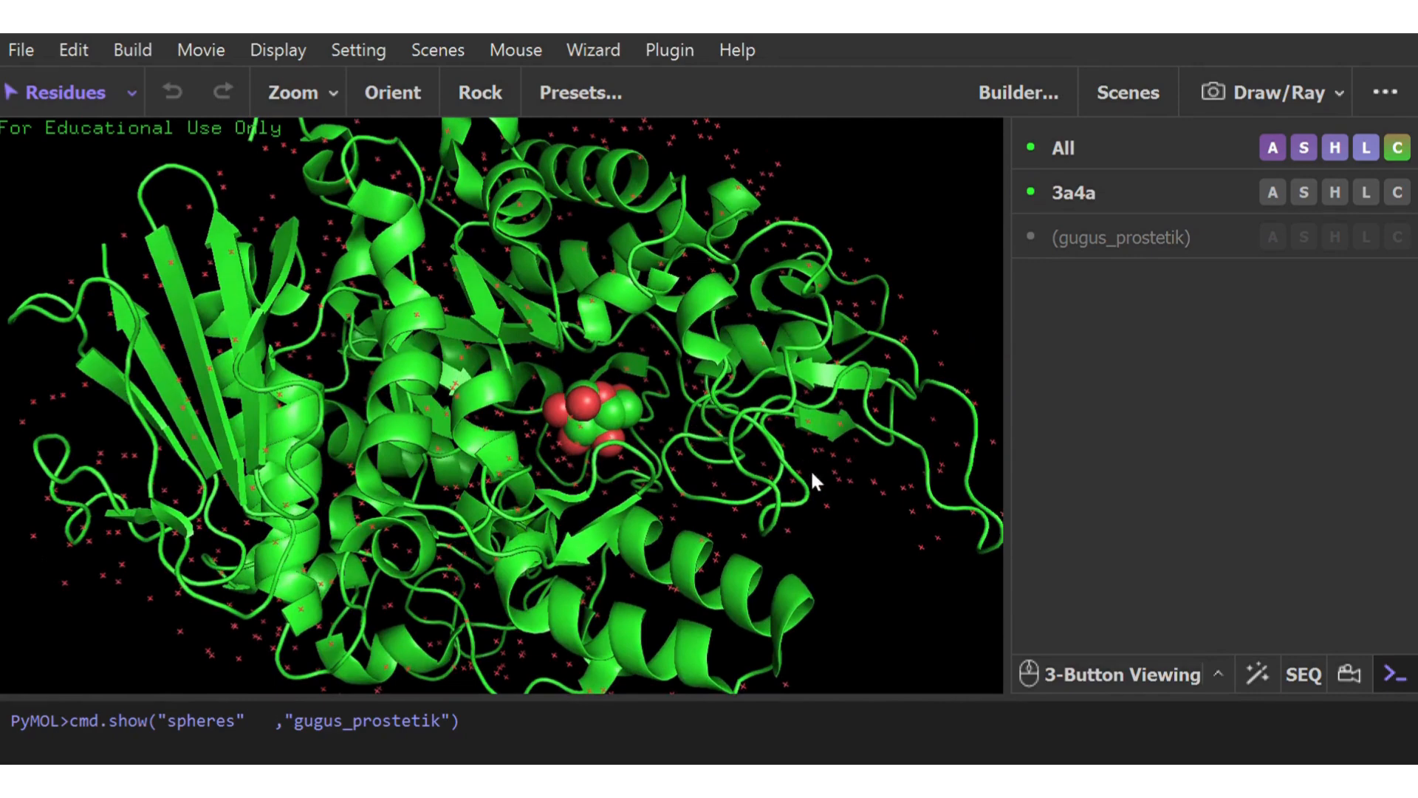
# Set the sequence format to residue names and turn on the sequence display
pyautogui.click(883, 493)
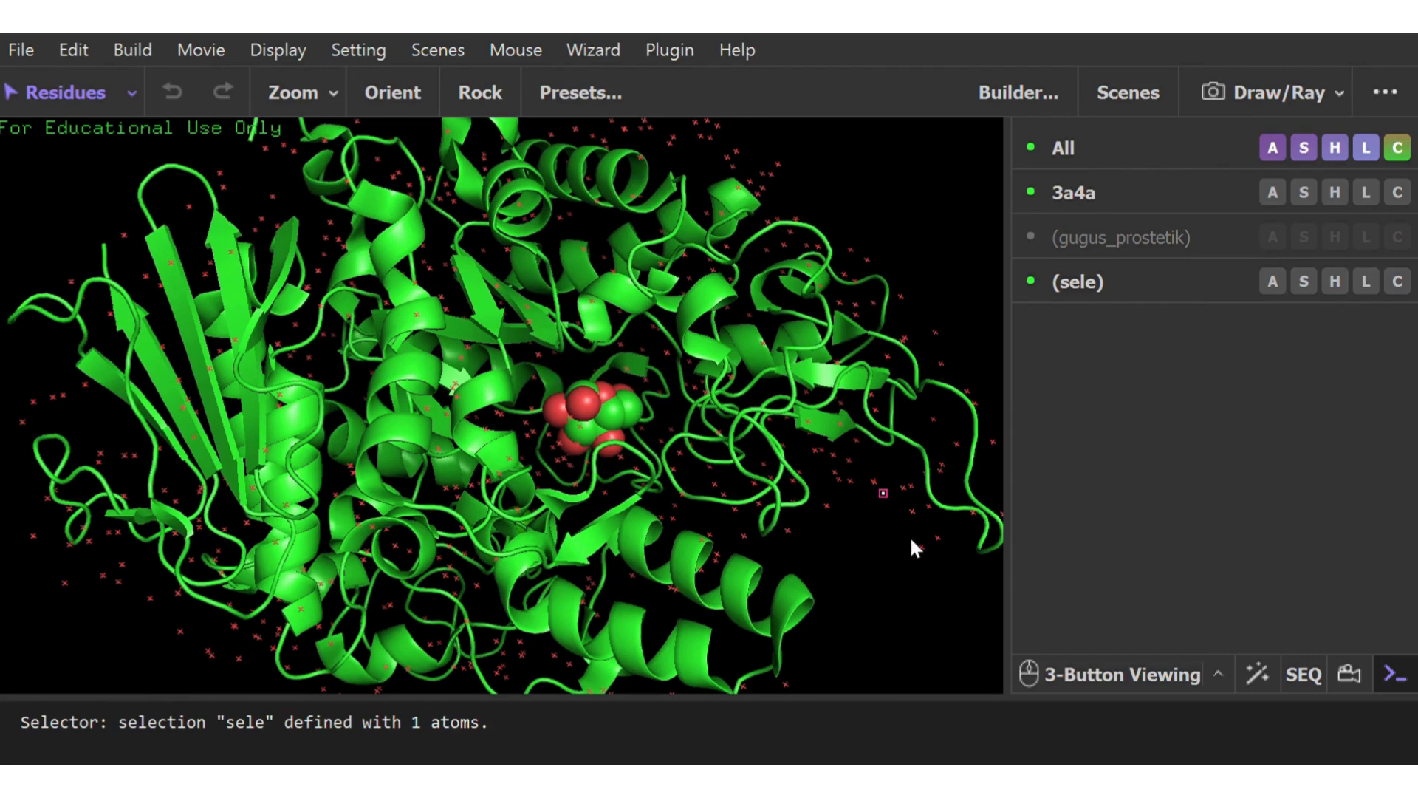
pyautogui.click(896, 566)
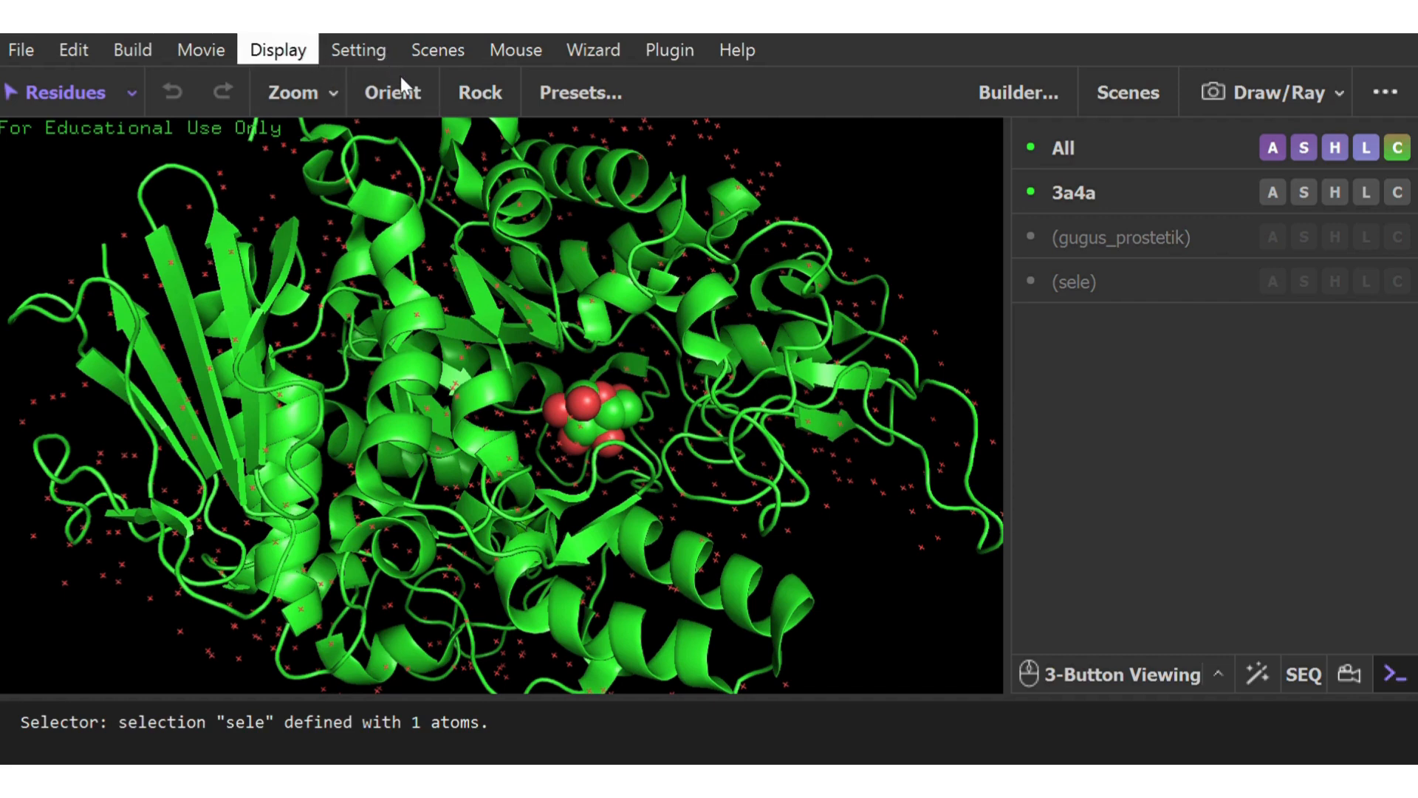
pyautogui.click(714, 129)
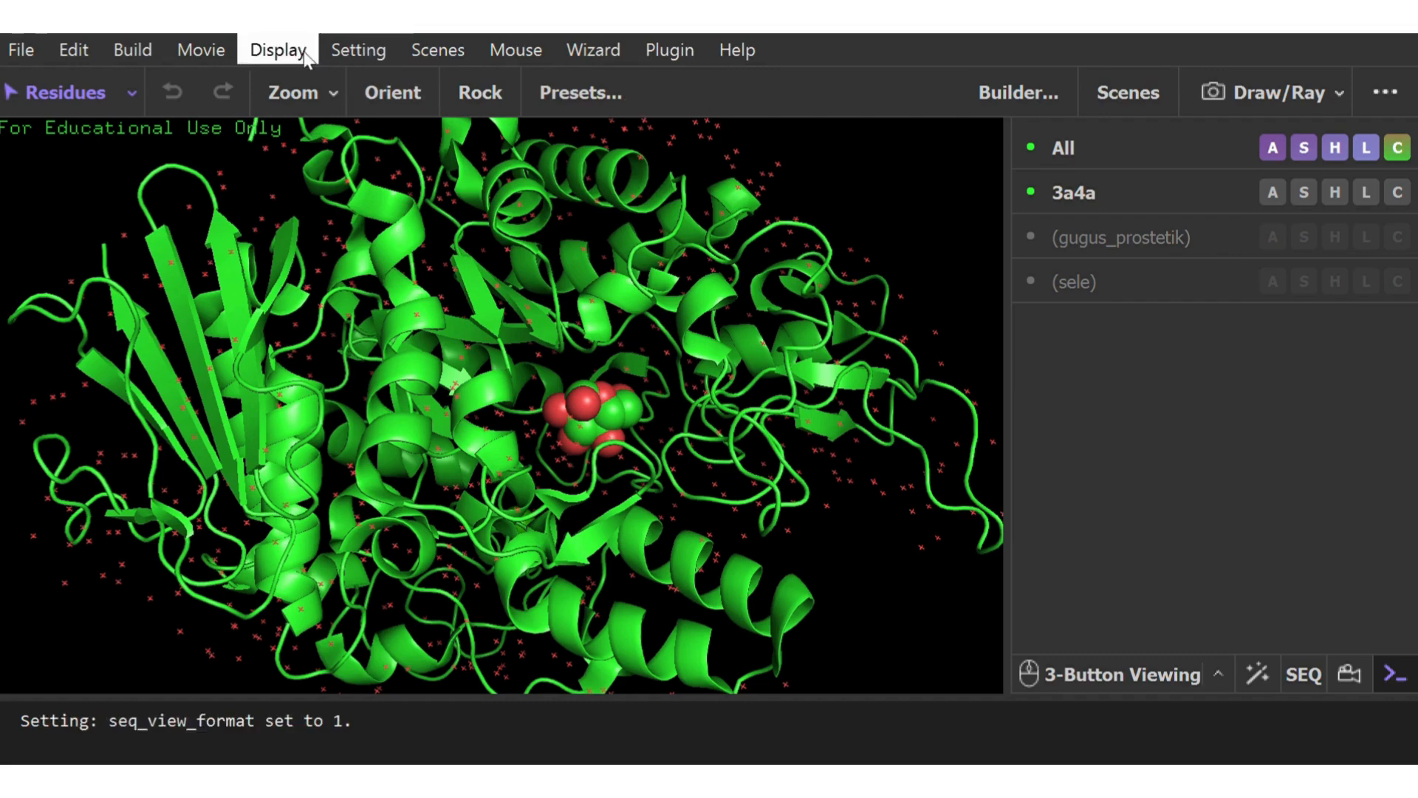
pyautogui.click(419, 51)
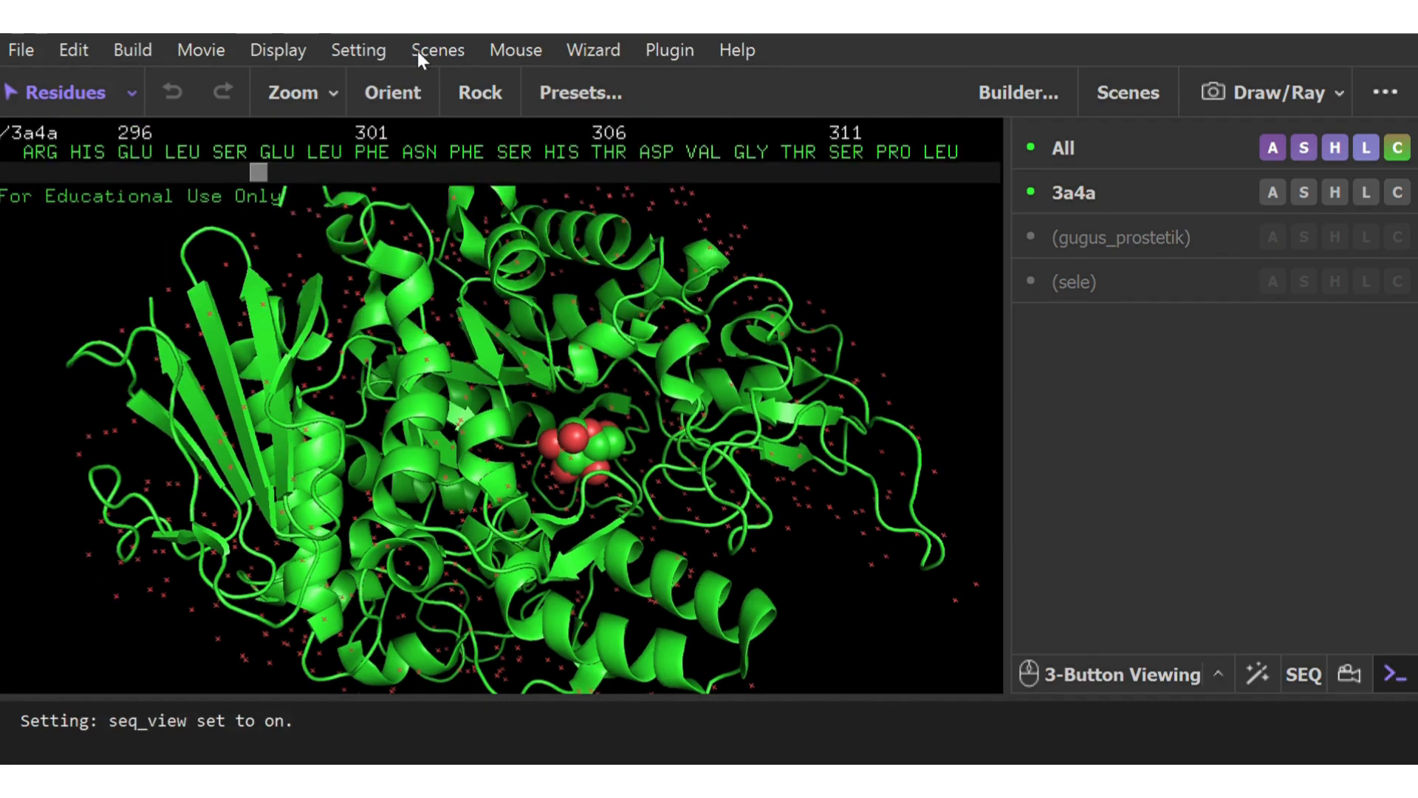
# Select the HOH water residues in the 3a4a sequence, from 701 through the one after 1276
pyautogui.moveTo(263, 169); pyautogui.dragTo(313, 165)
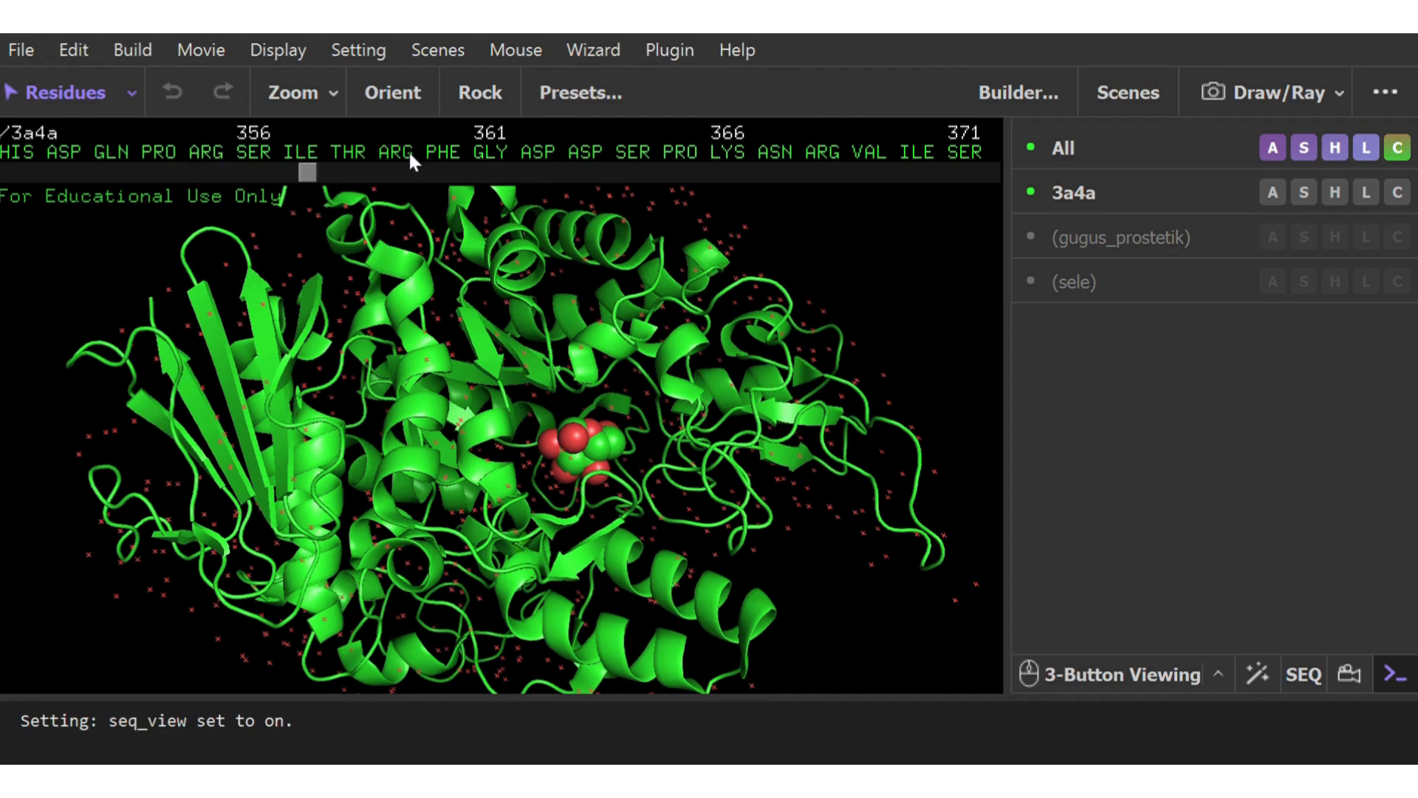
pyautogui.moveTo(307, 178); pyautogui.dragTo(506, 198)
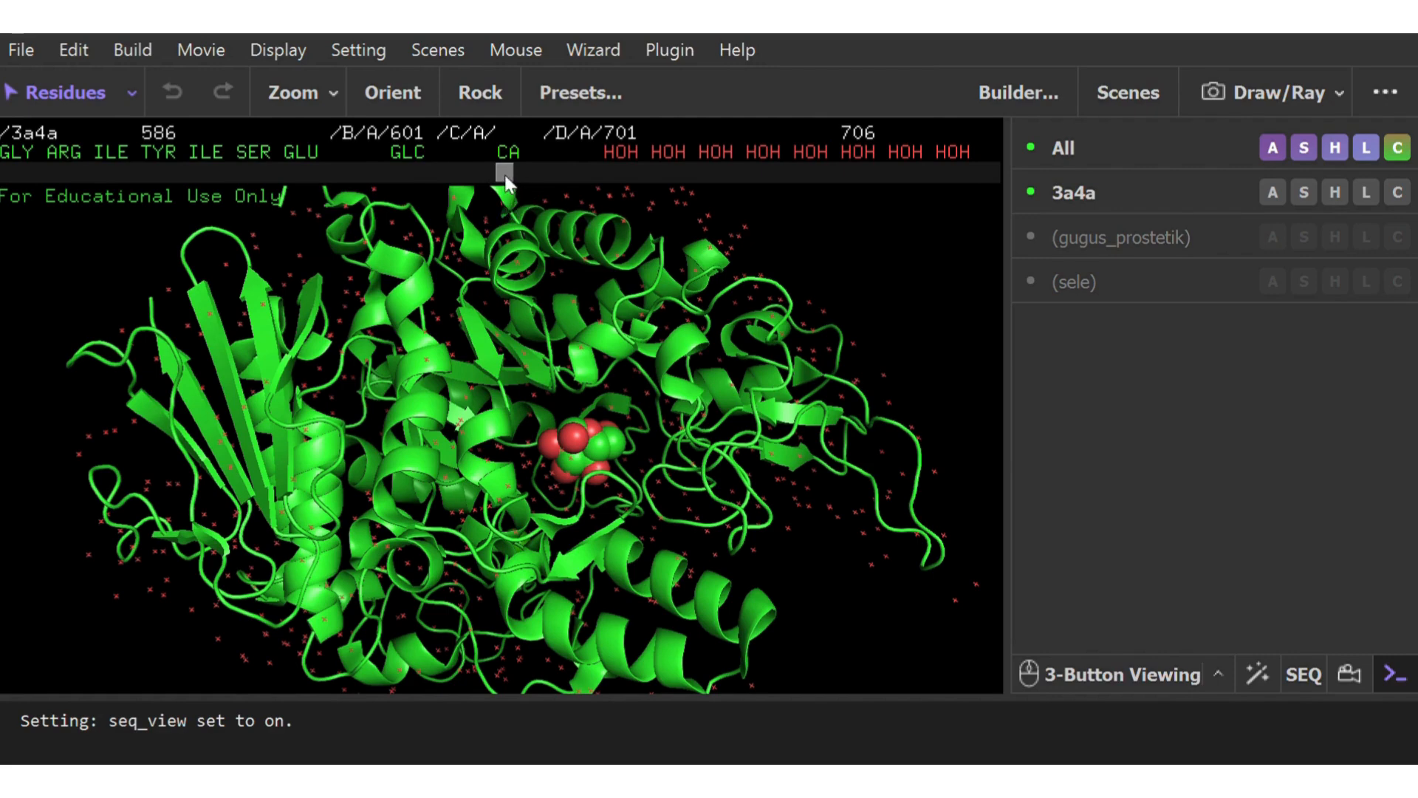
pyautogui.moveTo(507, 183); pyautogui.dragTo(514, 182)
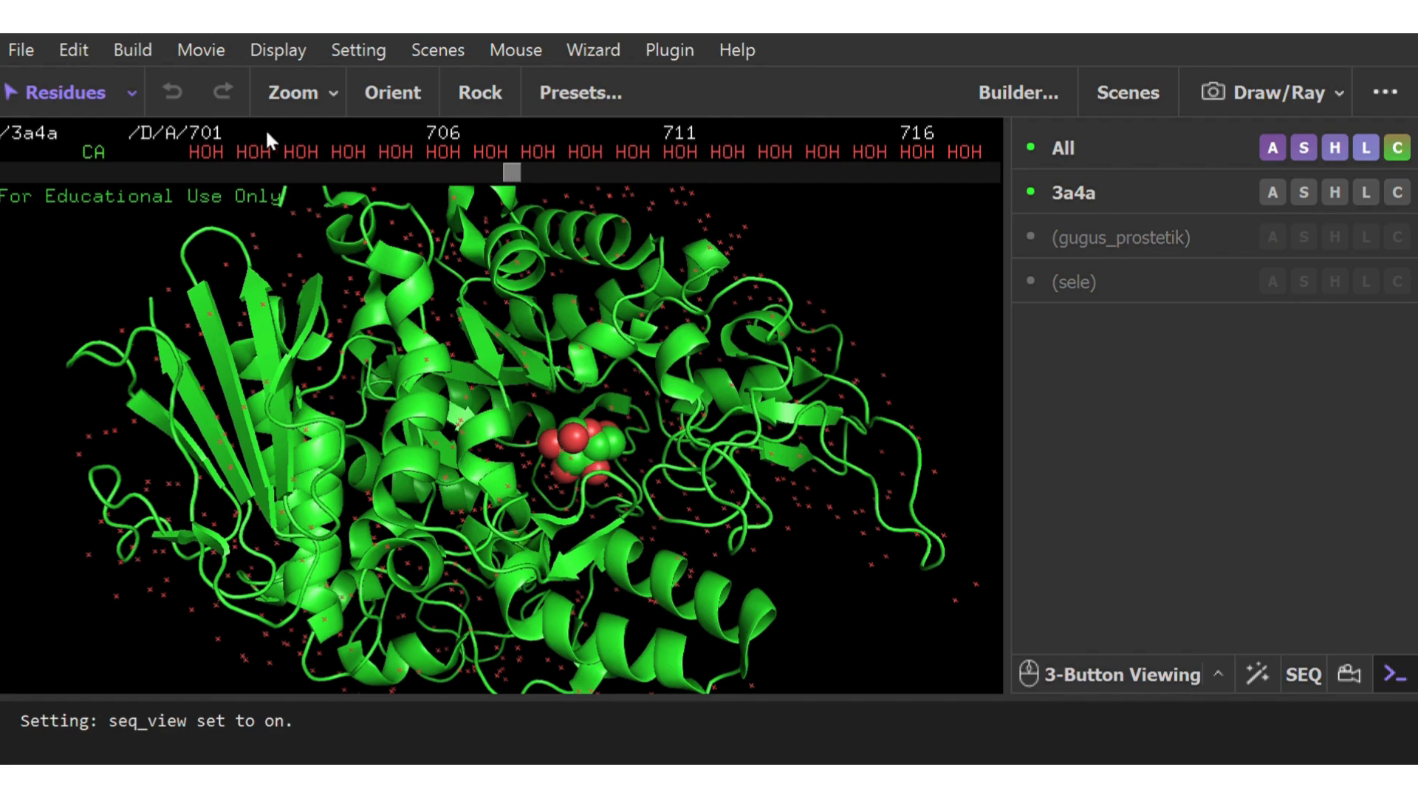
pyautogui.click(211, 147)
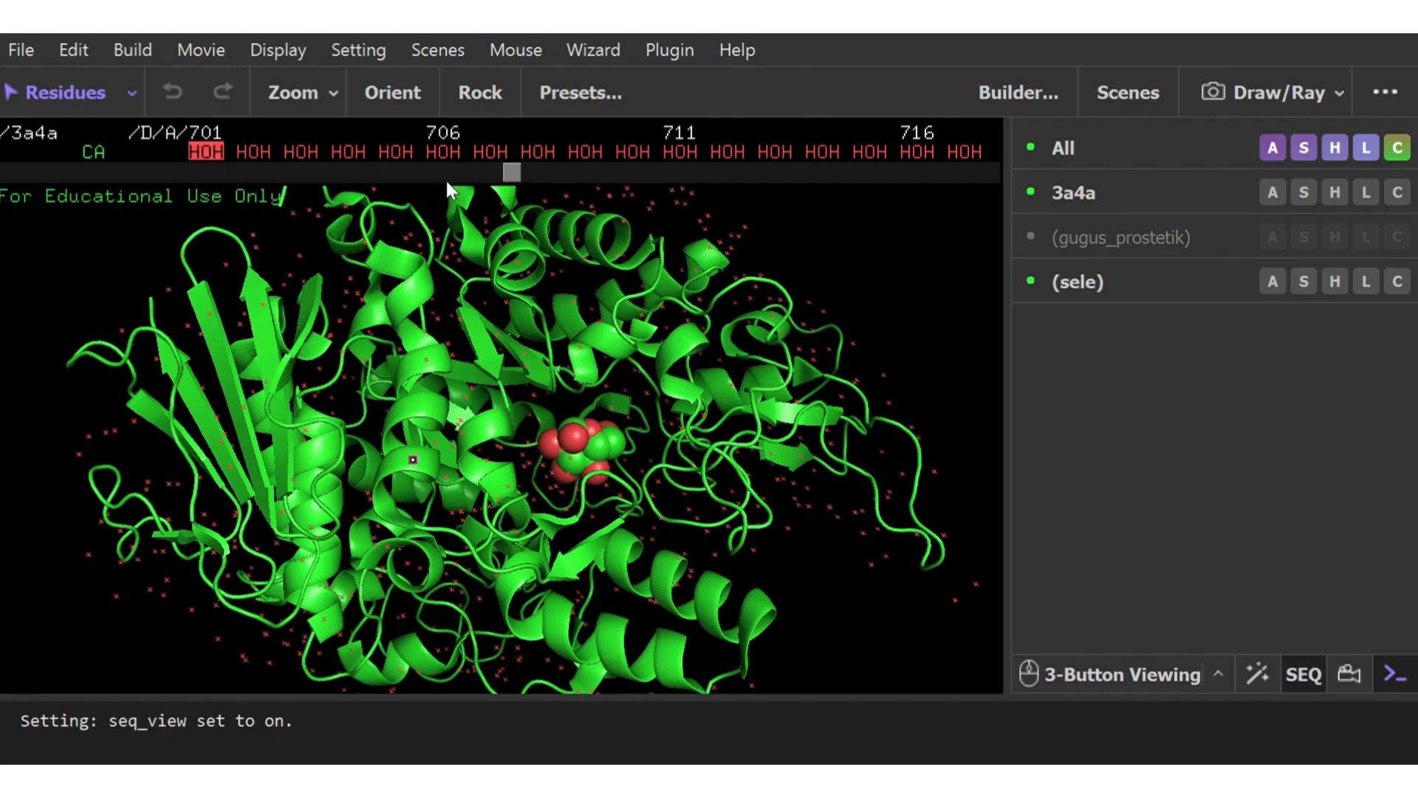
pyautogui.moveTo(508, 171); pyautogui.dragTo(982, 194)
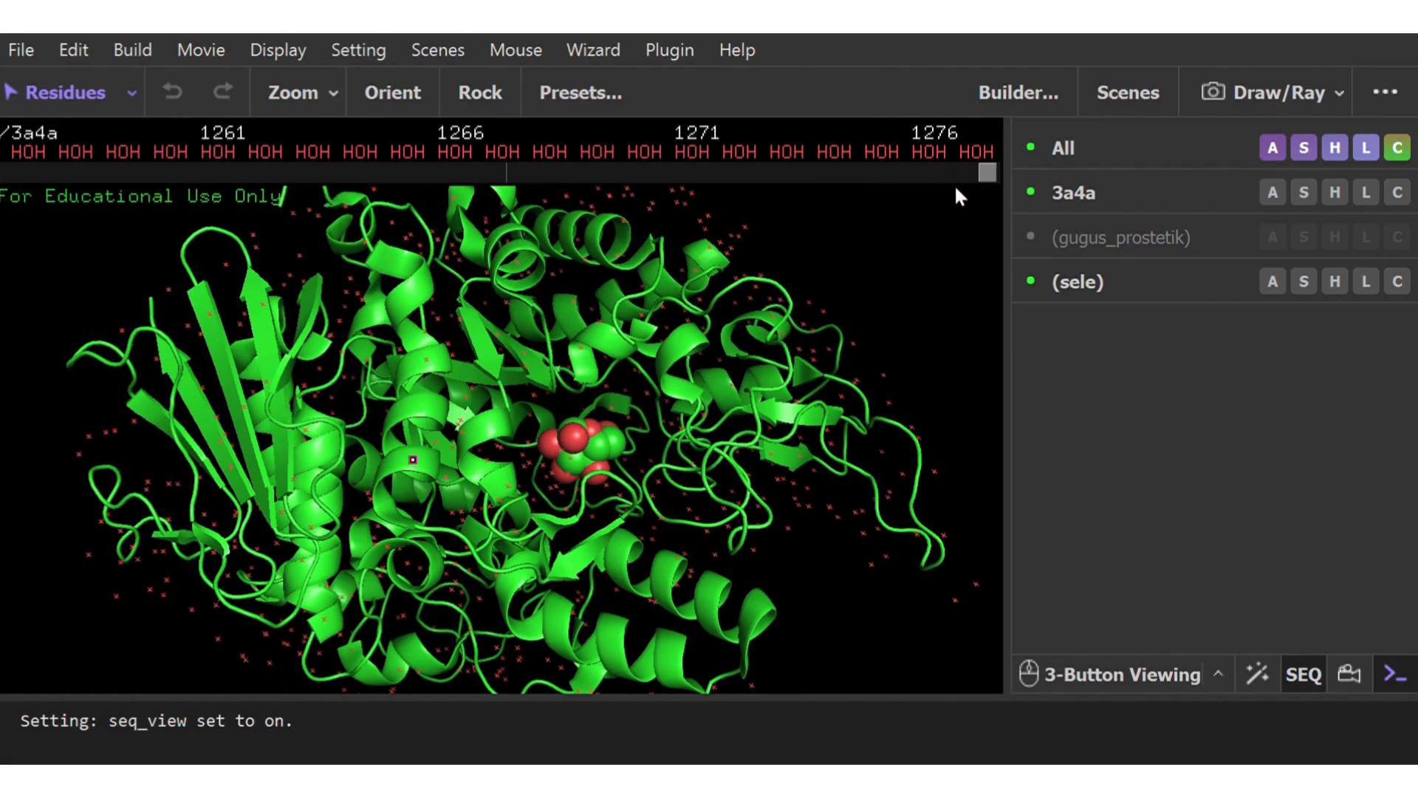
pyautogui.keyDown('shift'); pyautogui.click(979, 153); pyautogui.keyUp('shift')
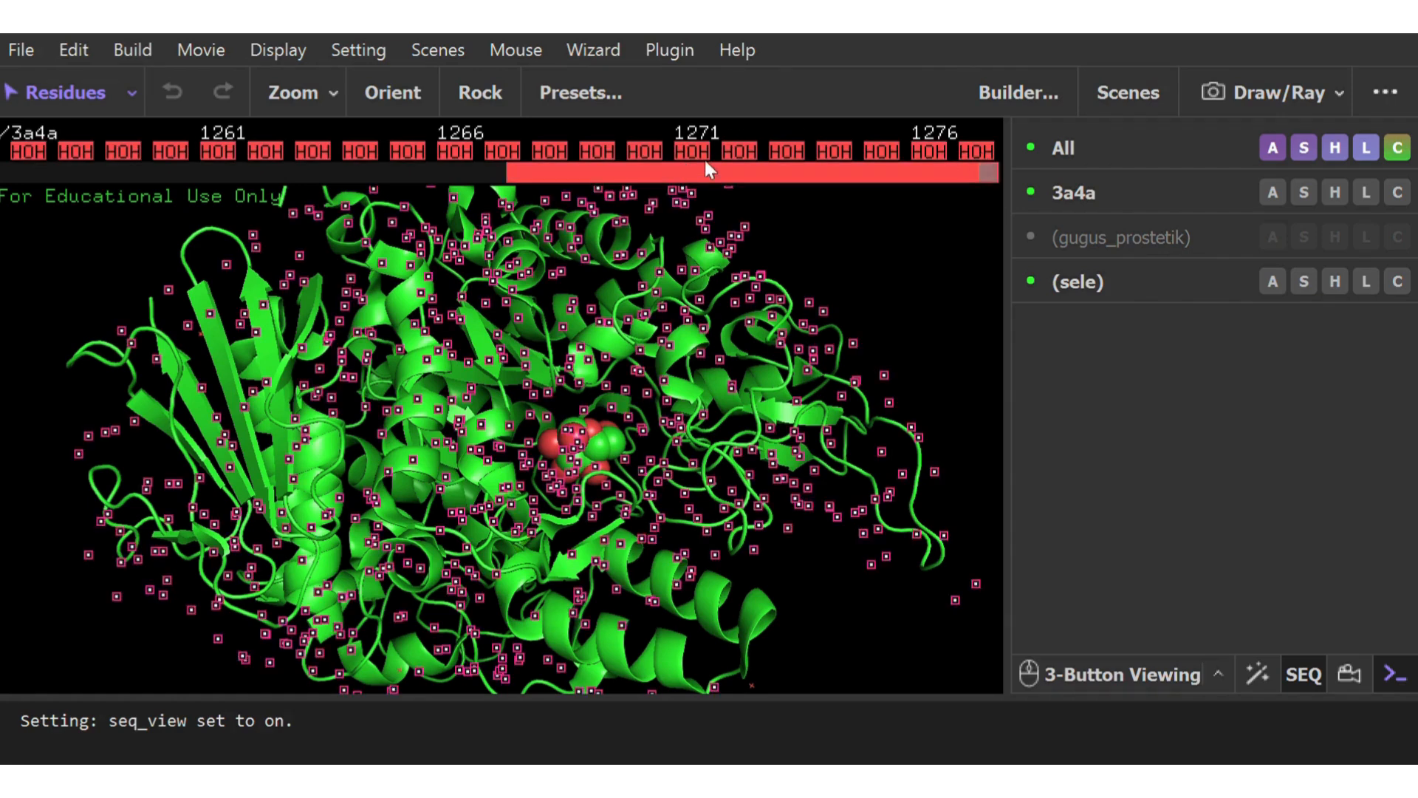
# Rename the water selection waters, hide its waters and check the protein from another side
pyautogui.click(1273, 281)
pyautogui.click(1393, 106)
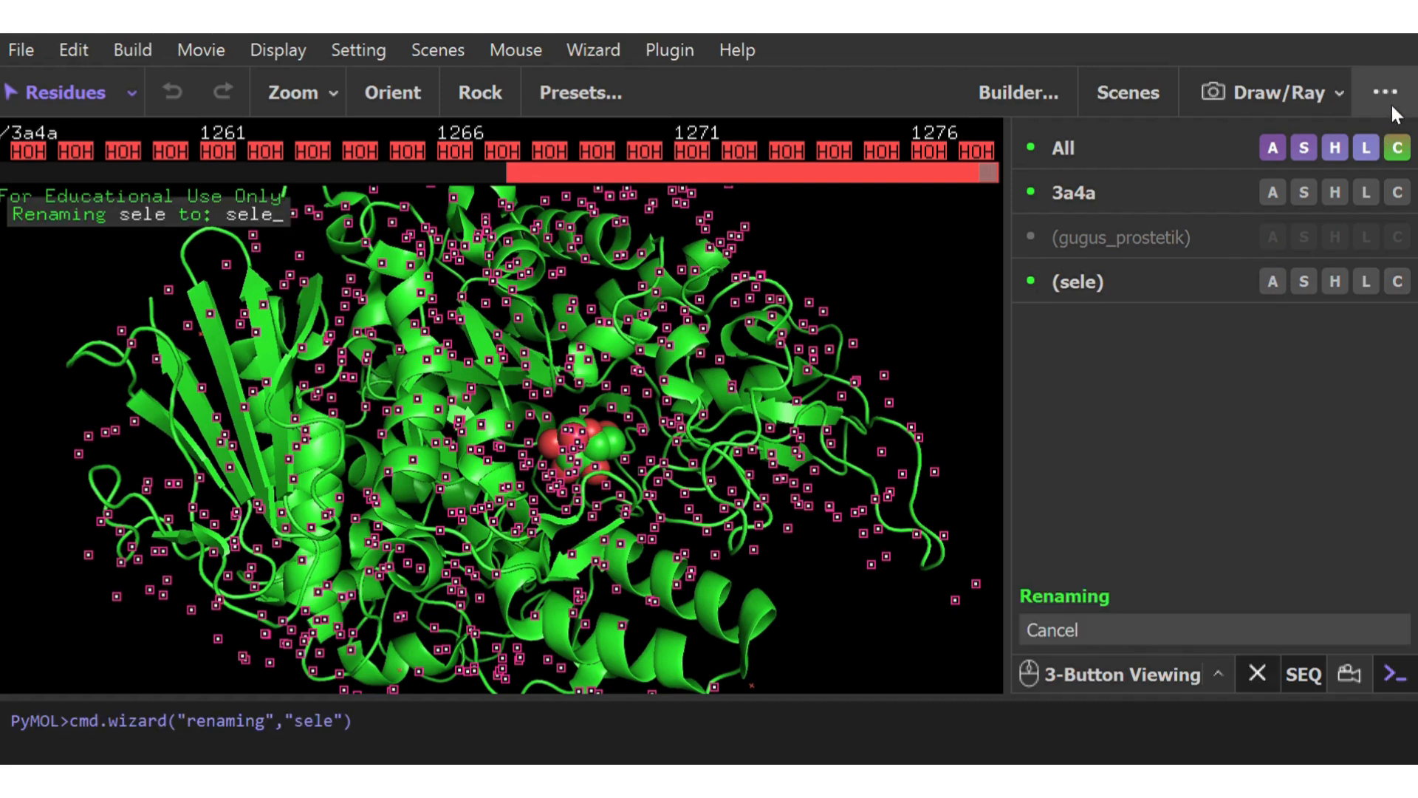
pyautogui.press('BackSpace')
pyautogui.press('BackSpace')
pyautogui.press('BackSpace')
pyautogui.press('BackSpace')
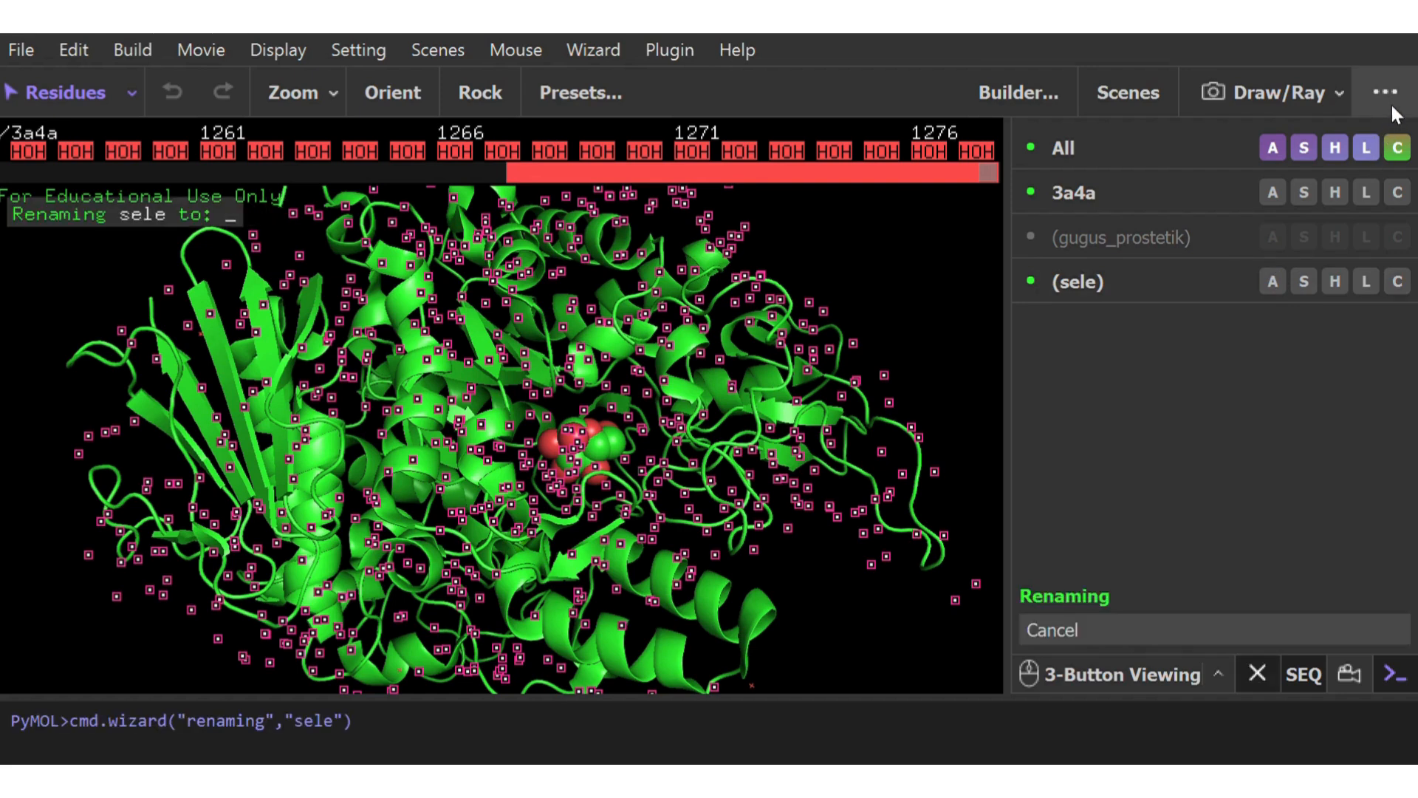
pyautogui.write('wat')
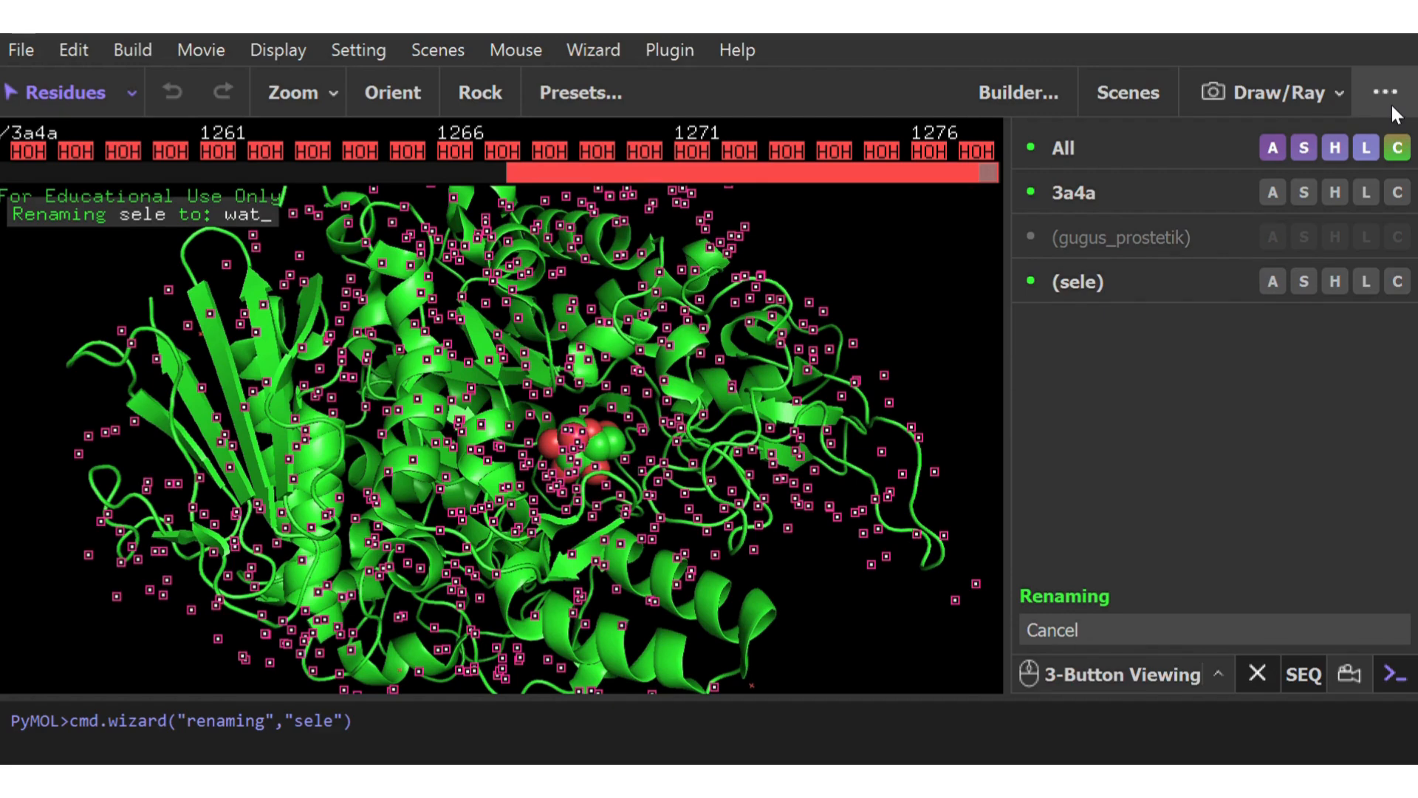
pyautogui.write('ers')
pyautogui.press('Return')
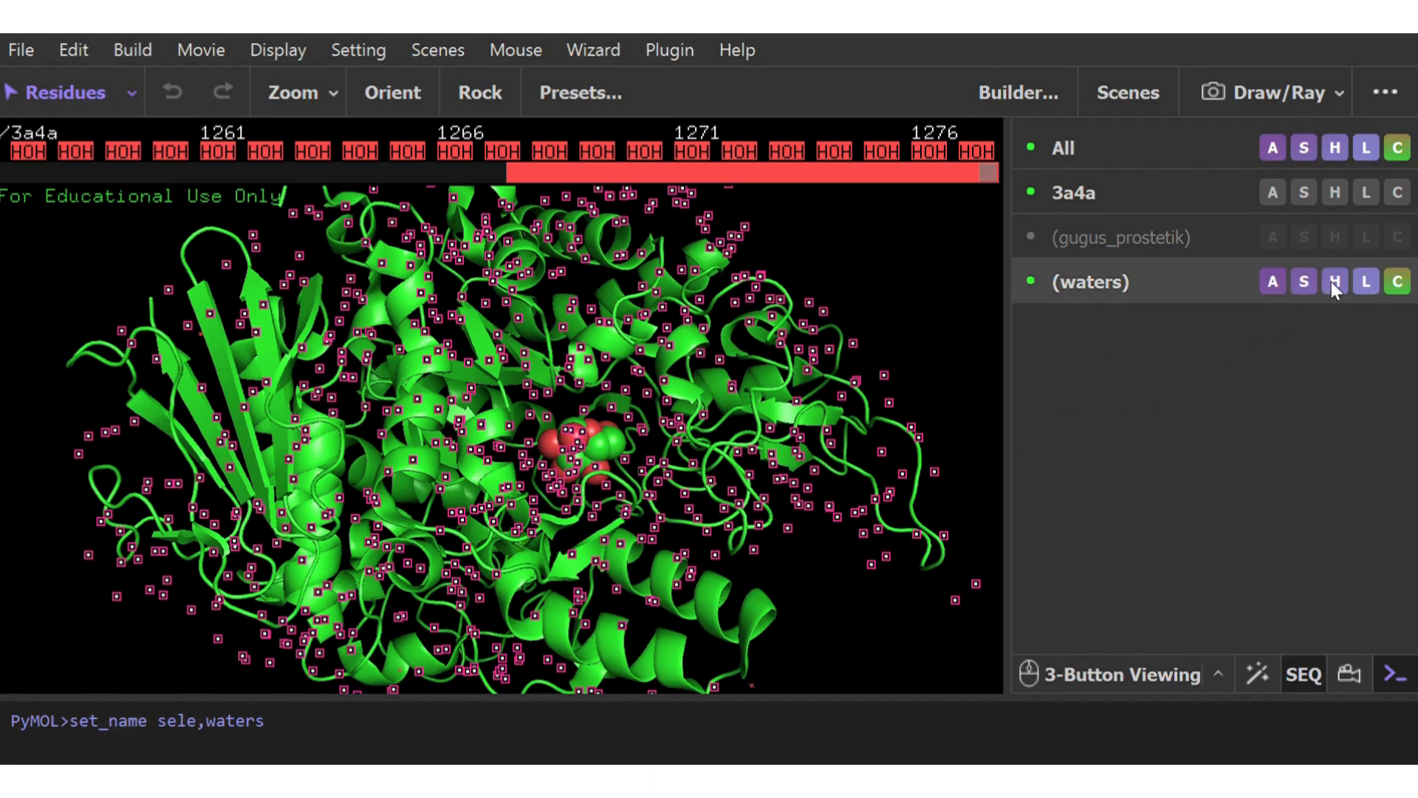
pyautogui.click(1242, 678)
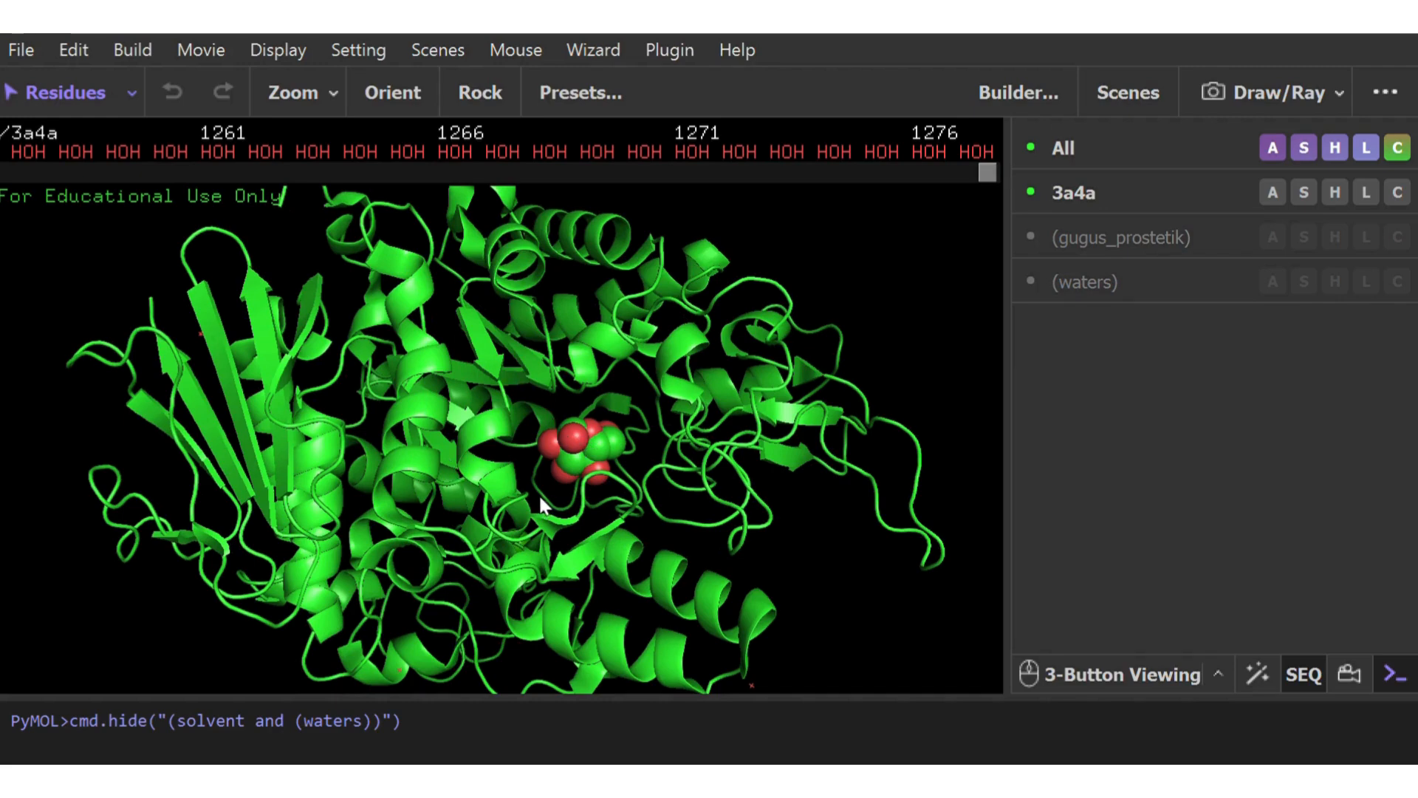
pyautogui.moveTo(540, 499); pyautogui.dragTo(676, 322)
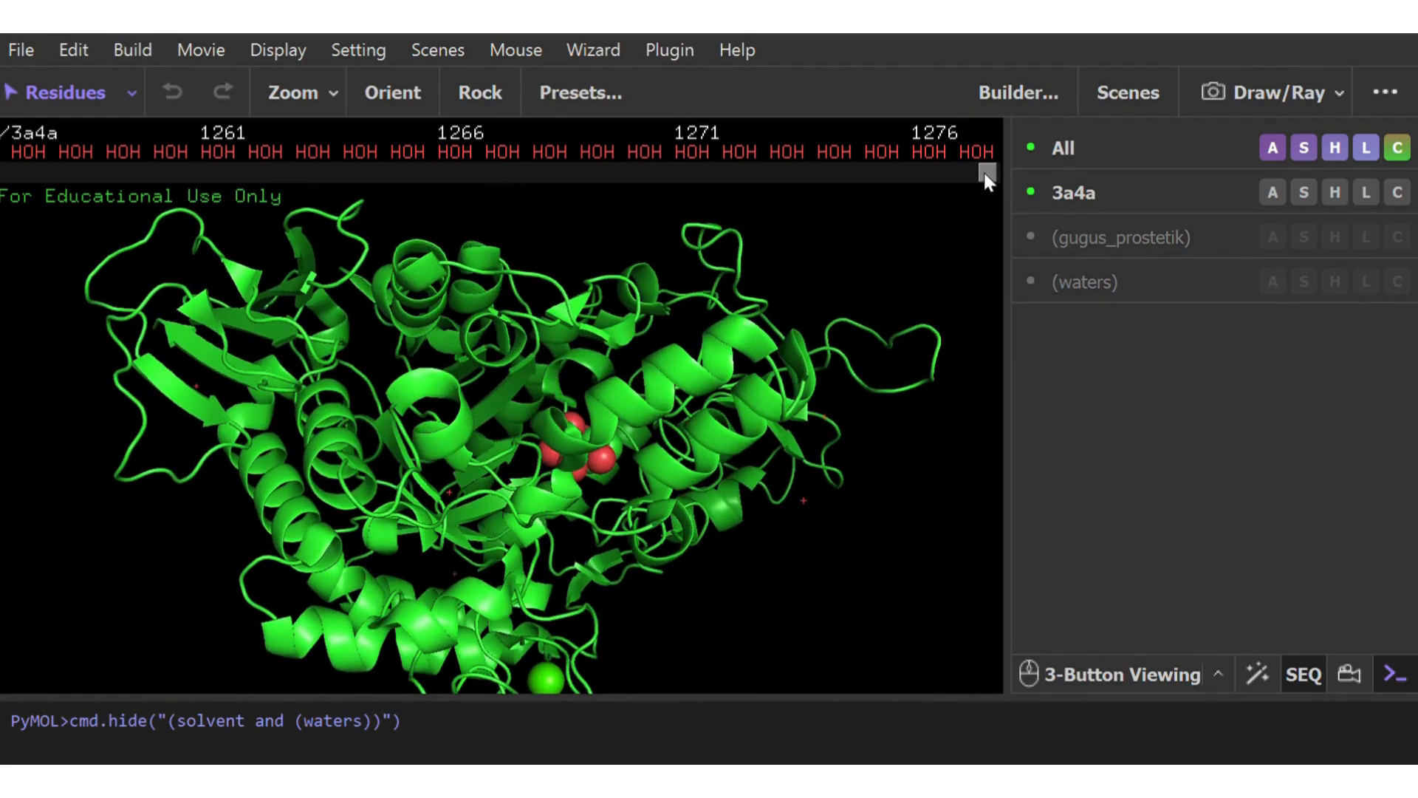
# Select all HOH water residues in the 3a4a sequence, from 701 through the one after 1281, and remove them from the structure
pyautogui.moveTo(987, 175); pyautogui.dragTo(997, 169)
pyautogui.click(928, 152)
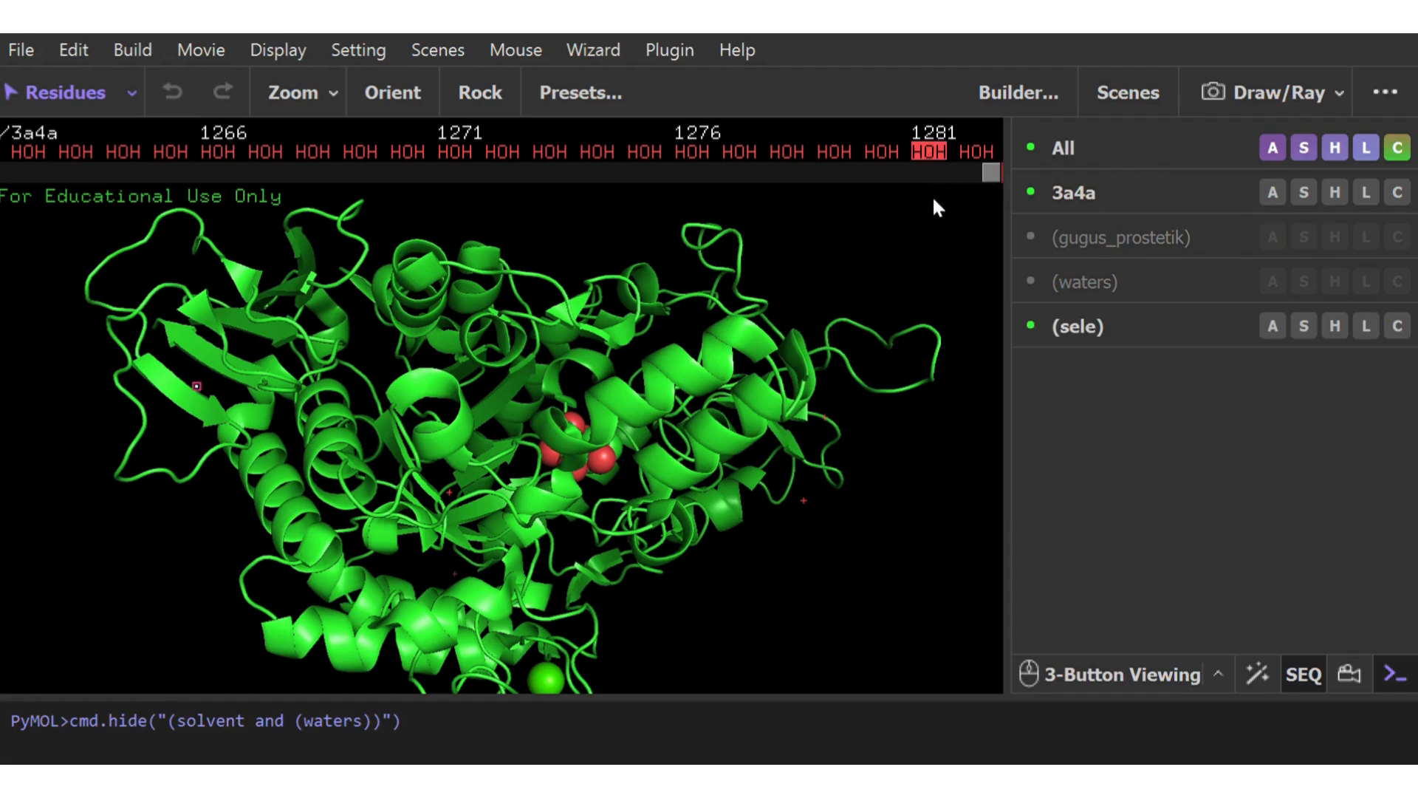
pyautogui.click(805, 501)
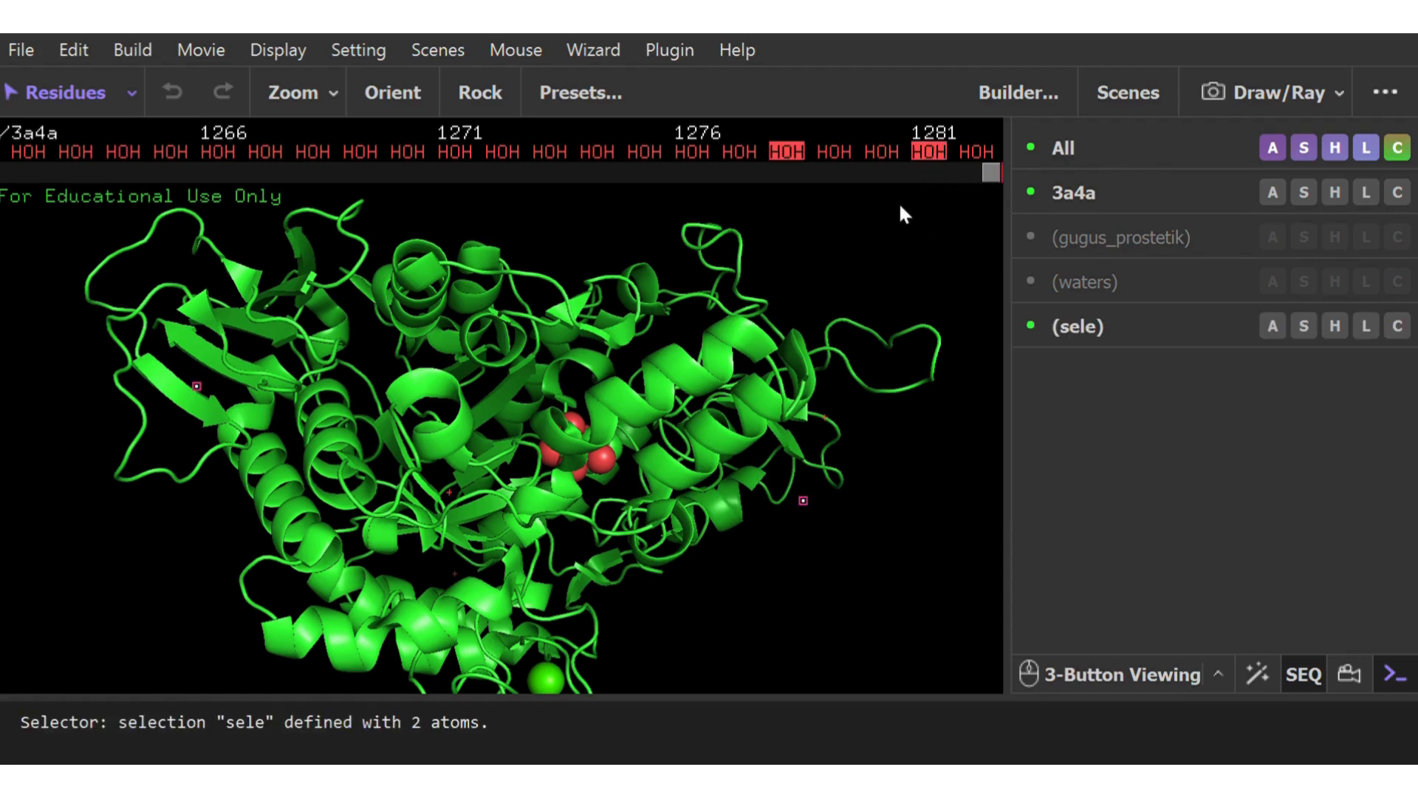
pyautogui.moveTo(992, 170); pyautogui.dragTo(510, 195)
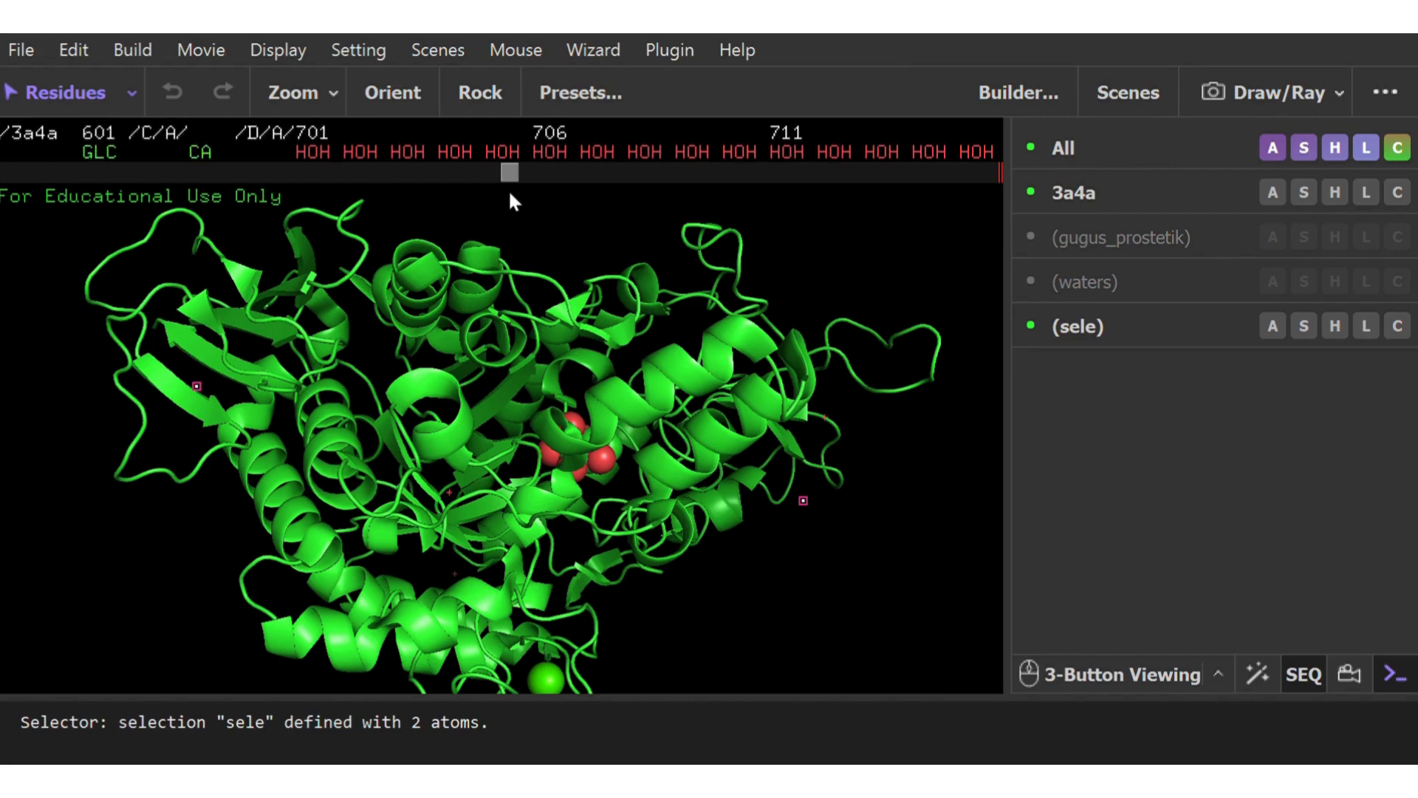
pyautogui.click(323, 156)
pyautogui.moveTo(509, 172)
pyautogui.mouseDown()
pyautogui.moveTo(680, 186)
pyautogui.moveTo(956, 164)
pyautogui.moveTo(1090, 178)
pyautogui.mouseUp()
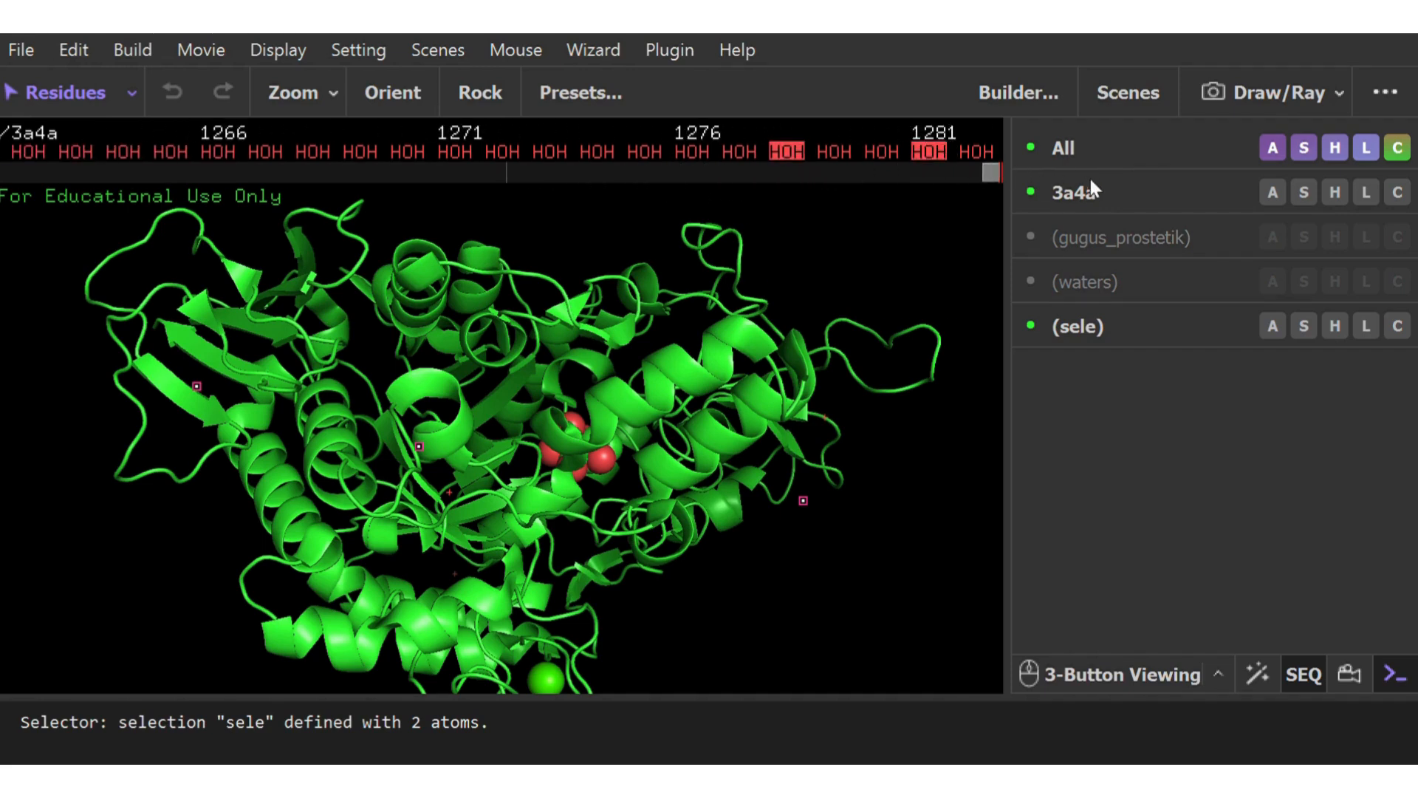
pyautogui.keyDown('shift'); pyautogui.click(973, 152); pyautogui.keyUp('shift')
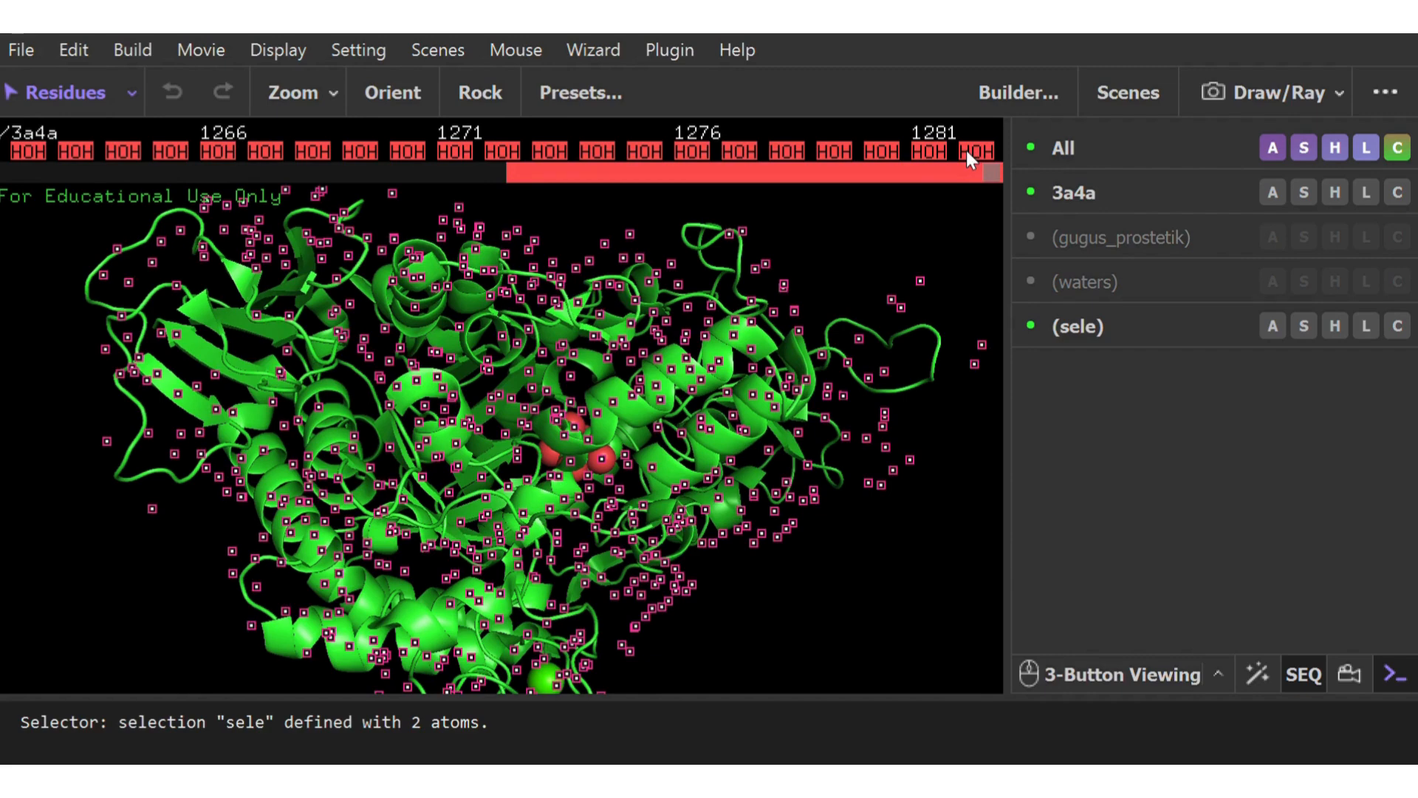
pyautogui.rightClick(966, 149)
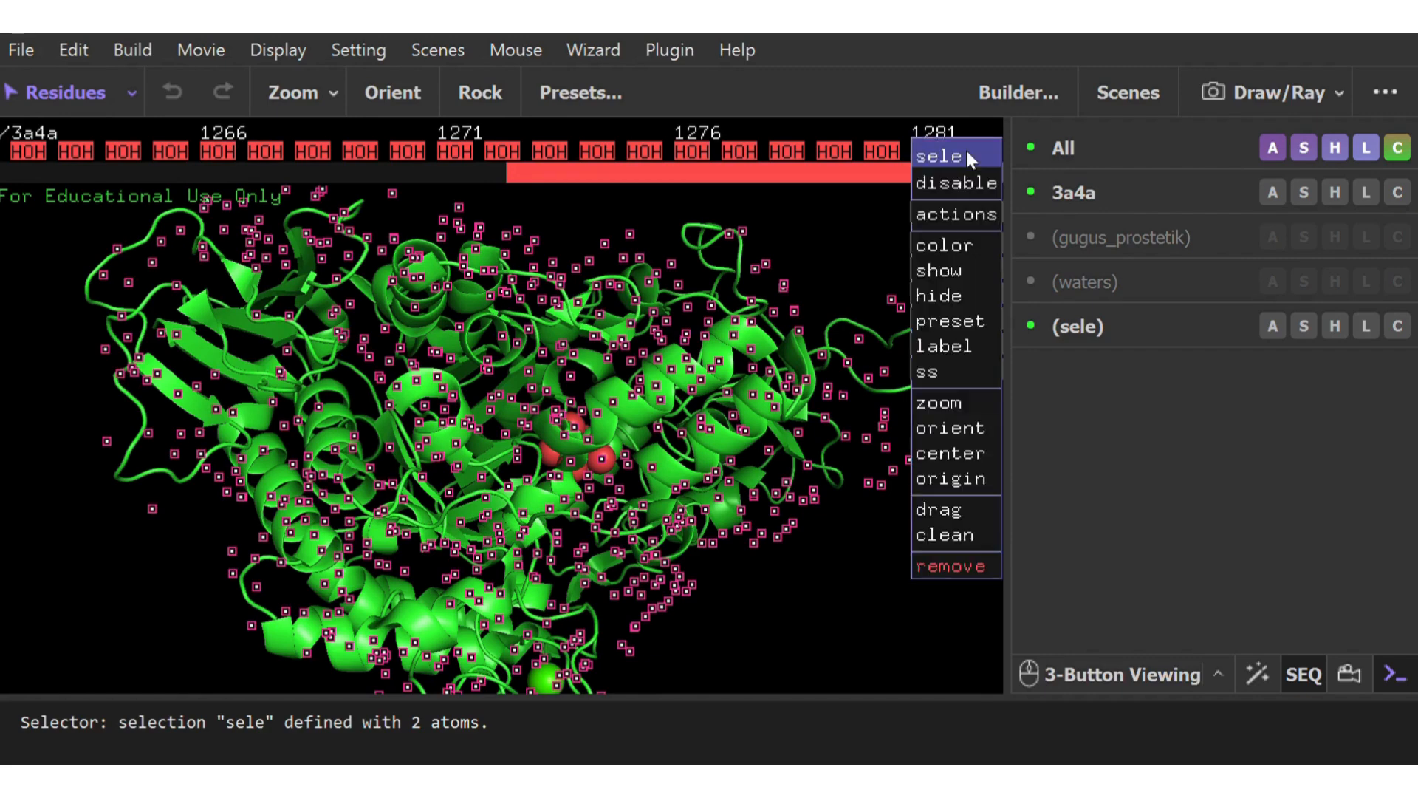
pyautogui.click(962, 567)
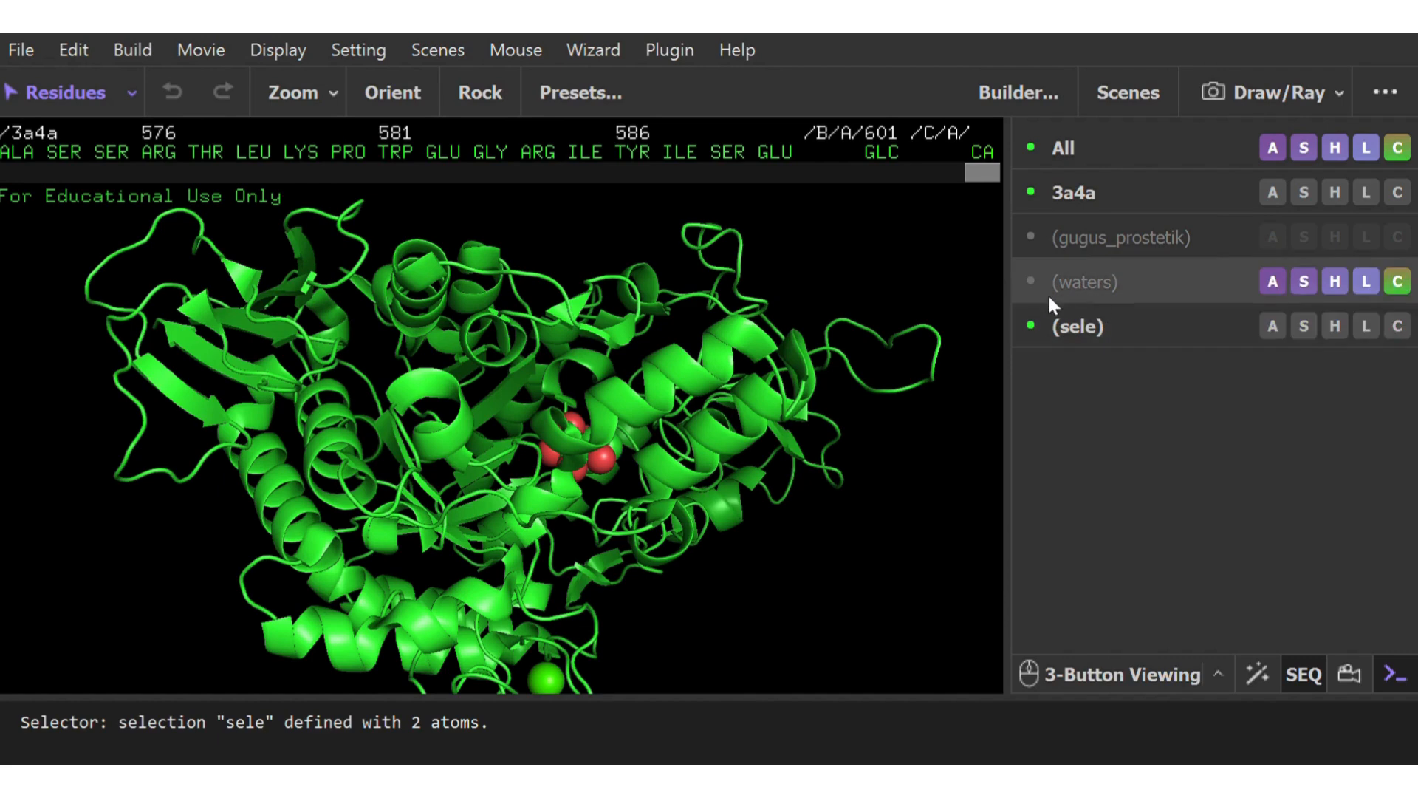
# Delete the leftover waters and sele selections from the object list
pyautogui.click(1272, 79)
pyautogui.click(1264, 280)
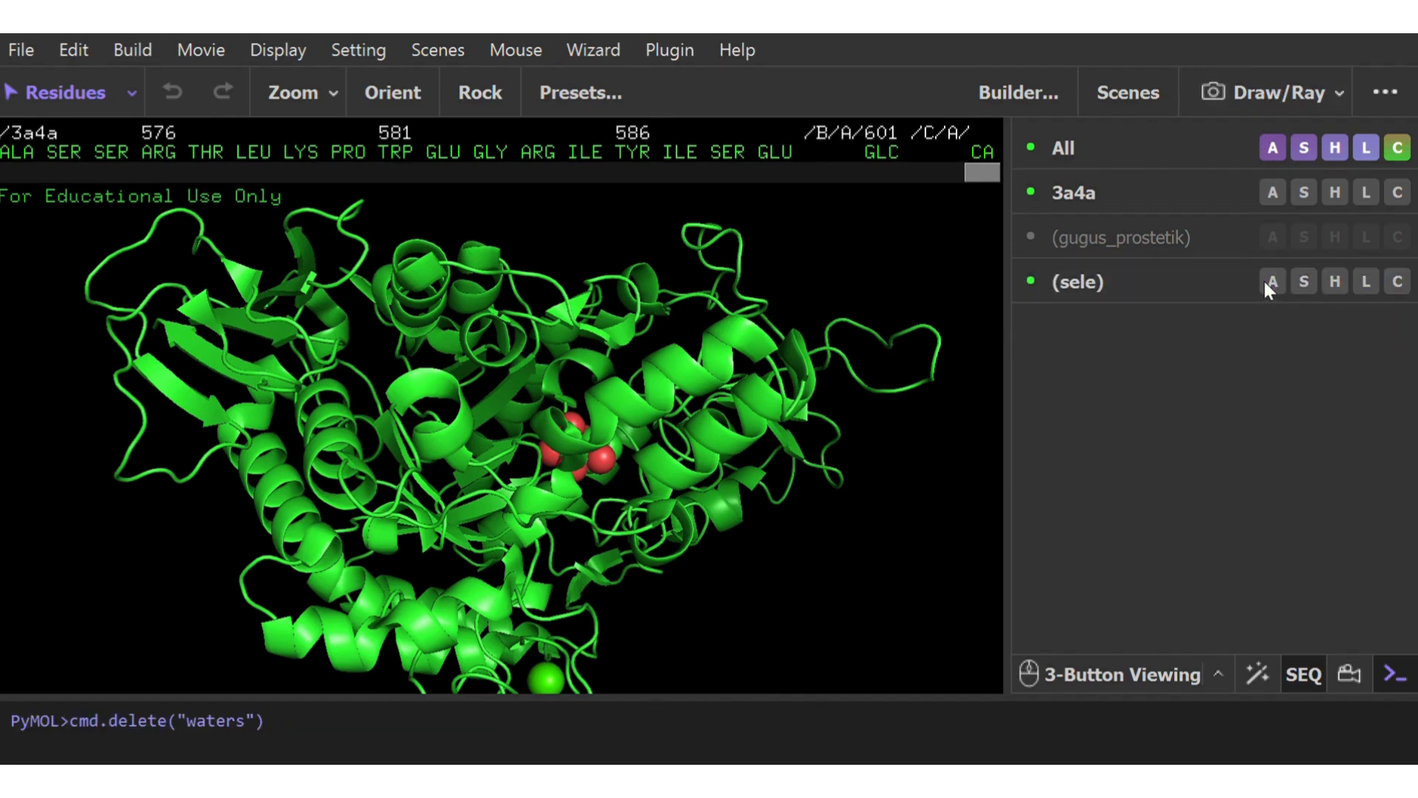
pyautogui.click(1260, 72)
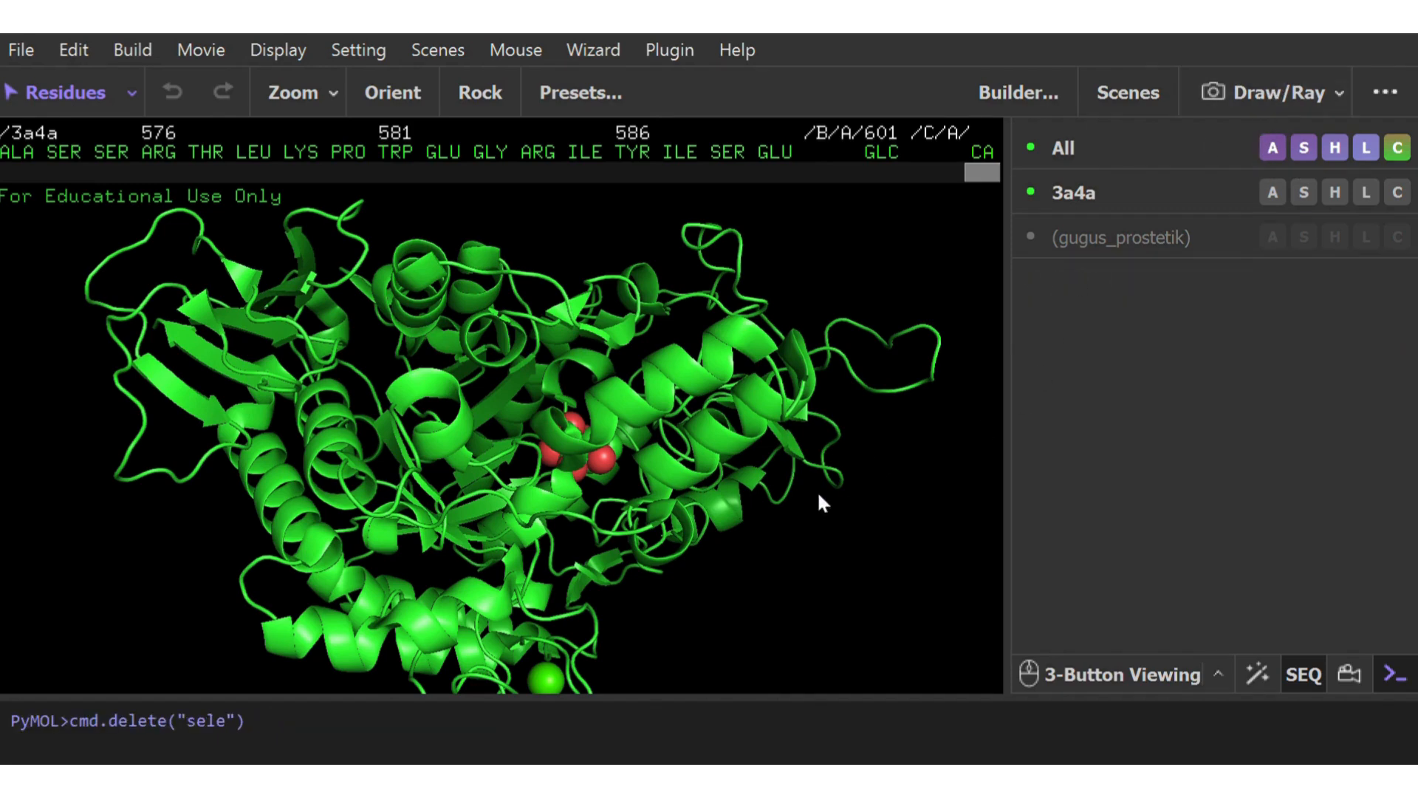
# Select the green calcium ion sphere (CA) near the ligand in 3a4a
pyautogui.moveTo(674, 465); pyautogui.dragTo(712, 456)
pyautogui.moveTo(752, 570); pyautogui.dragTo(759, 358, button='right')
pyautogui.moveTo(619, 487); pyautogui.dragTo(526, 510)
pyautogui.moveTo(523, 513); pyautogui.dragTo(560, 526, button='right')
pyautogui.moveTo(599, 412); pyautogui.dragTo(634, 333)
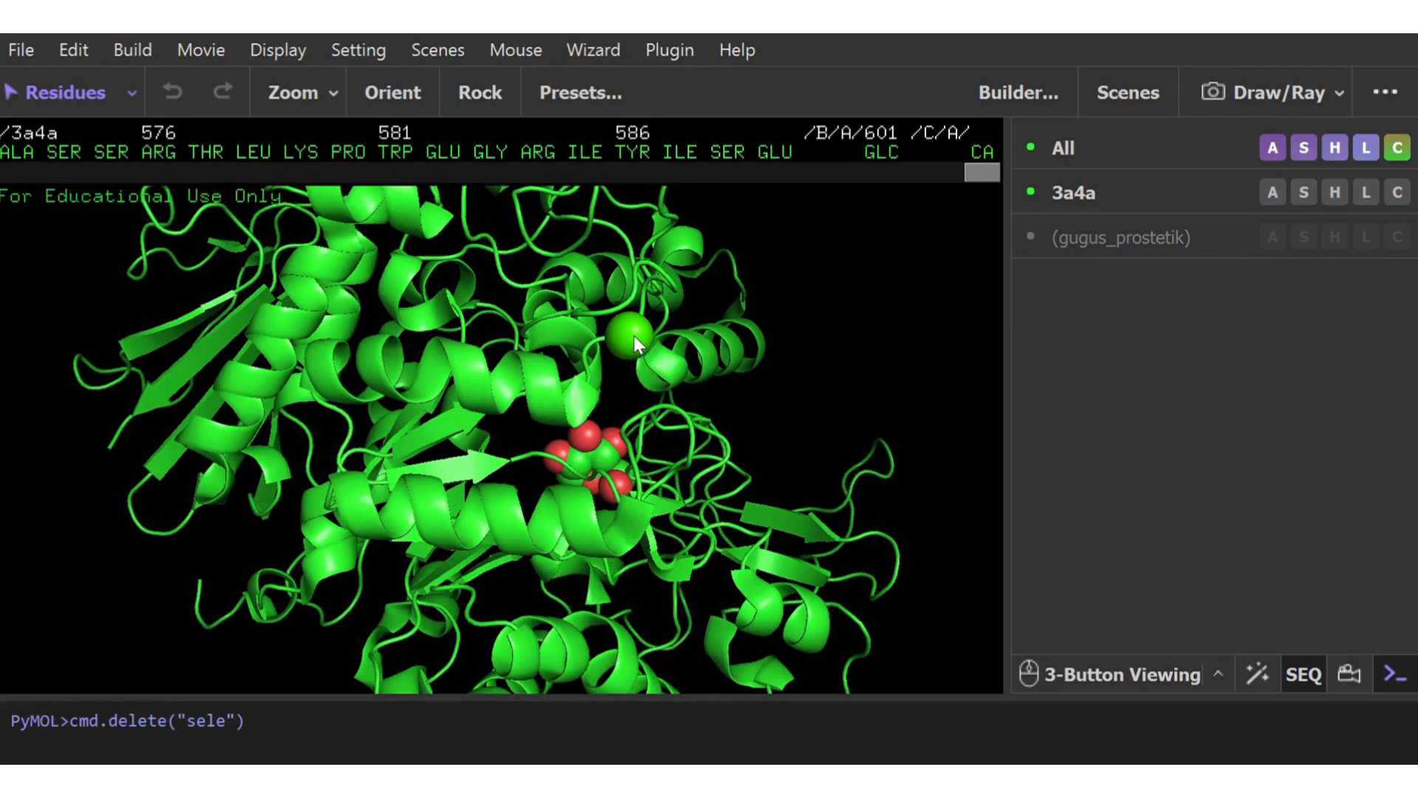
pyautogui.click(634, 336)
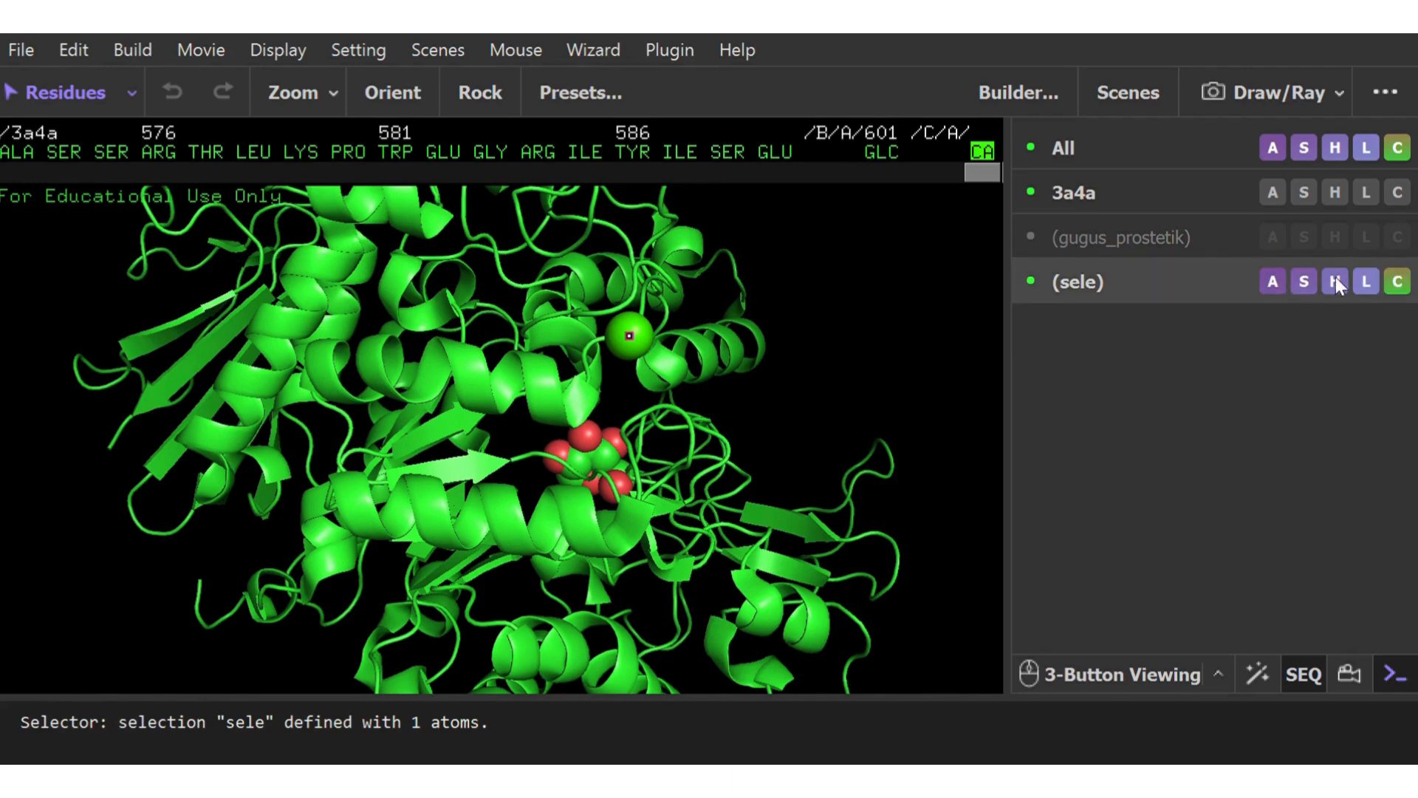
# Rename the calcium ion selection calsium
pyautogui.click(1284, 271)
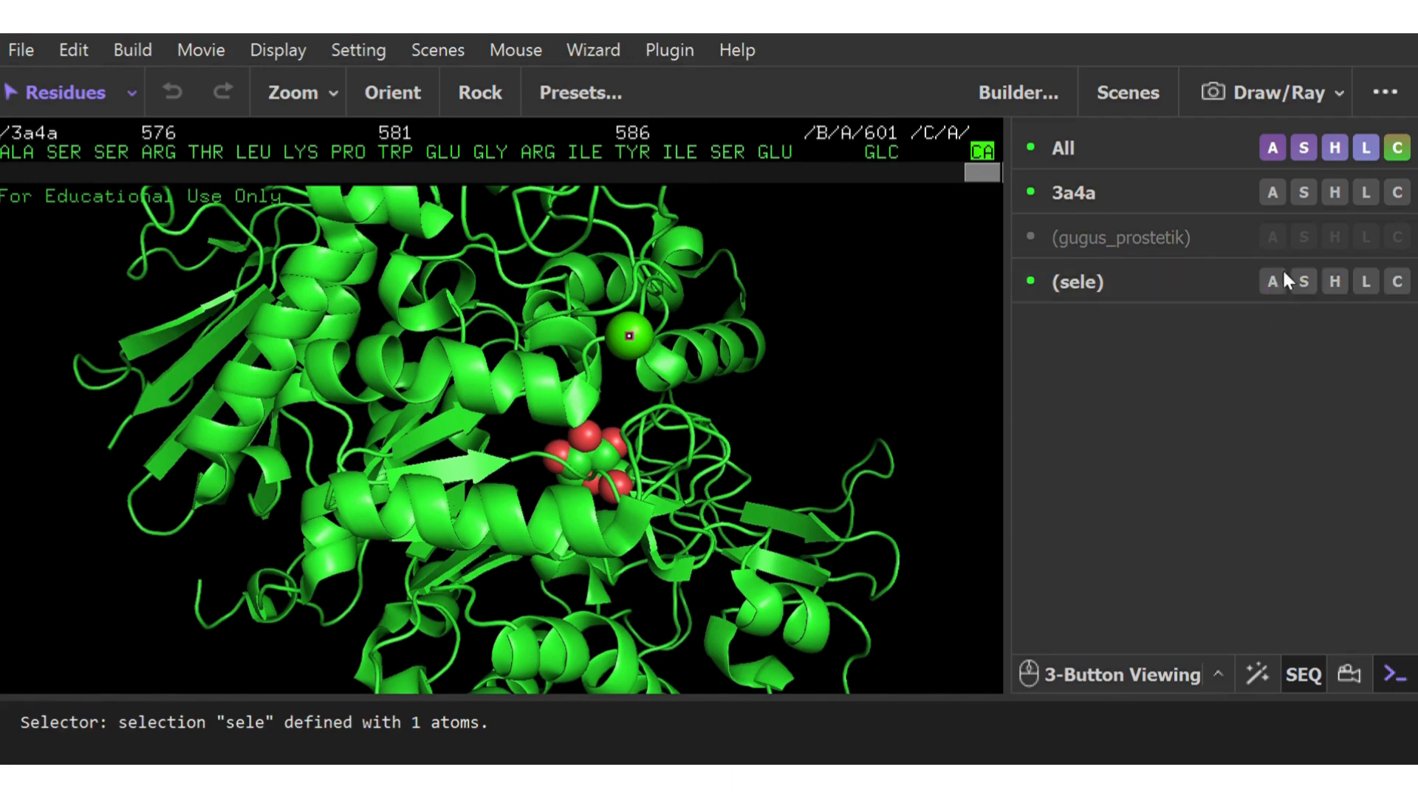
pyautogui.click(1393, 112)
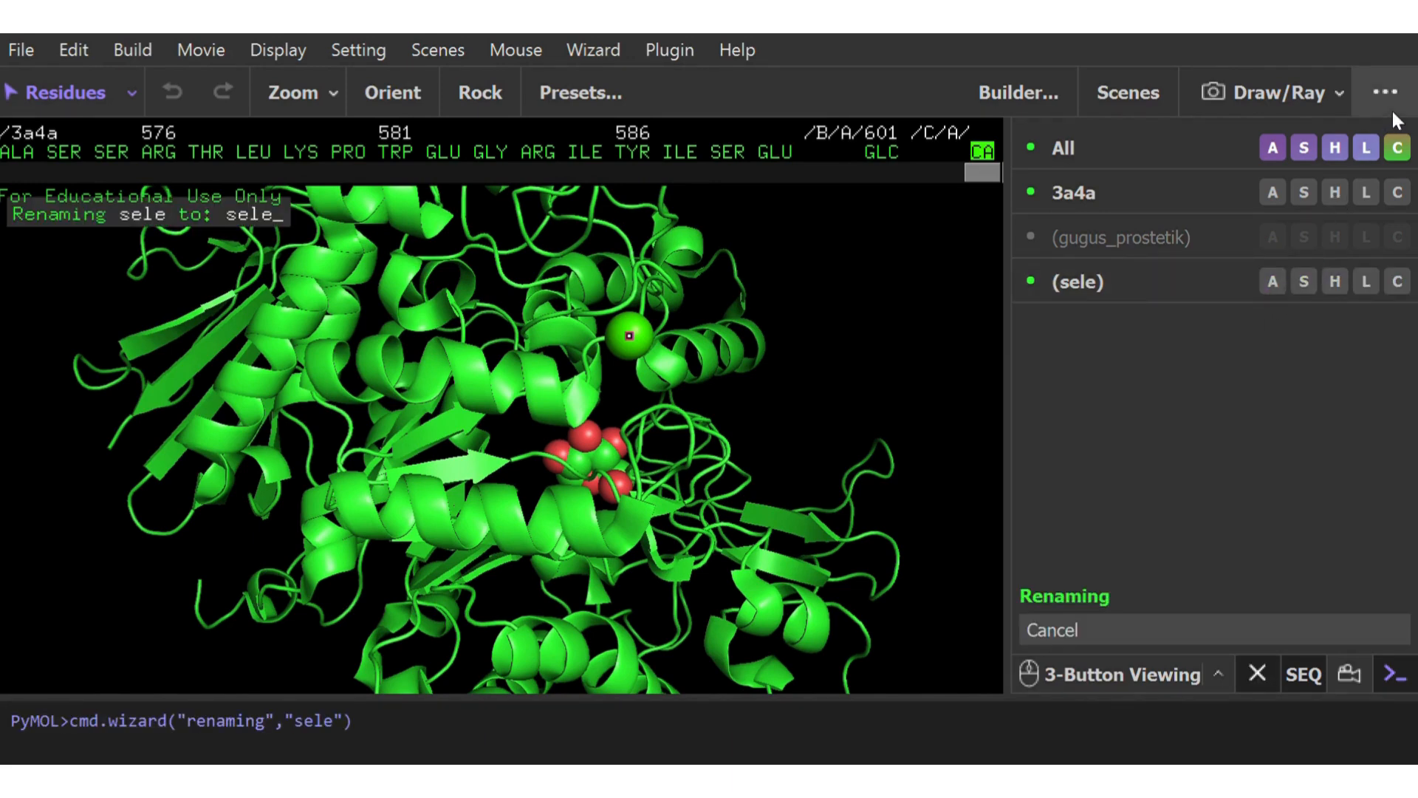
pyautogui.press('BackSpace')
pyautogui.press('BackSpace')
pyautogui.press('BackSpace')
pyautogui.press('BackSpace')
pyautogui.write('c')
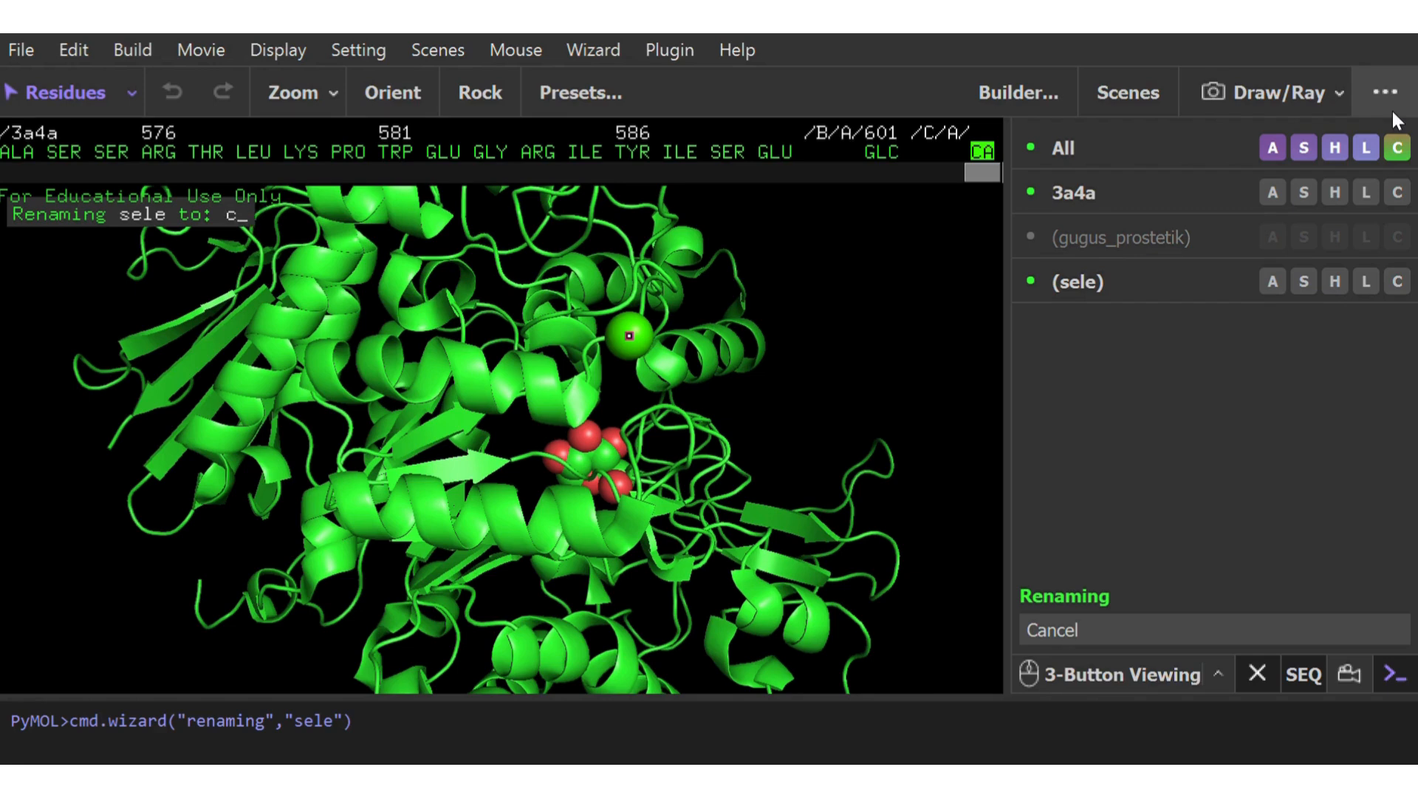
pyautogui.write('alsium')
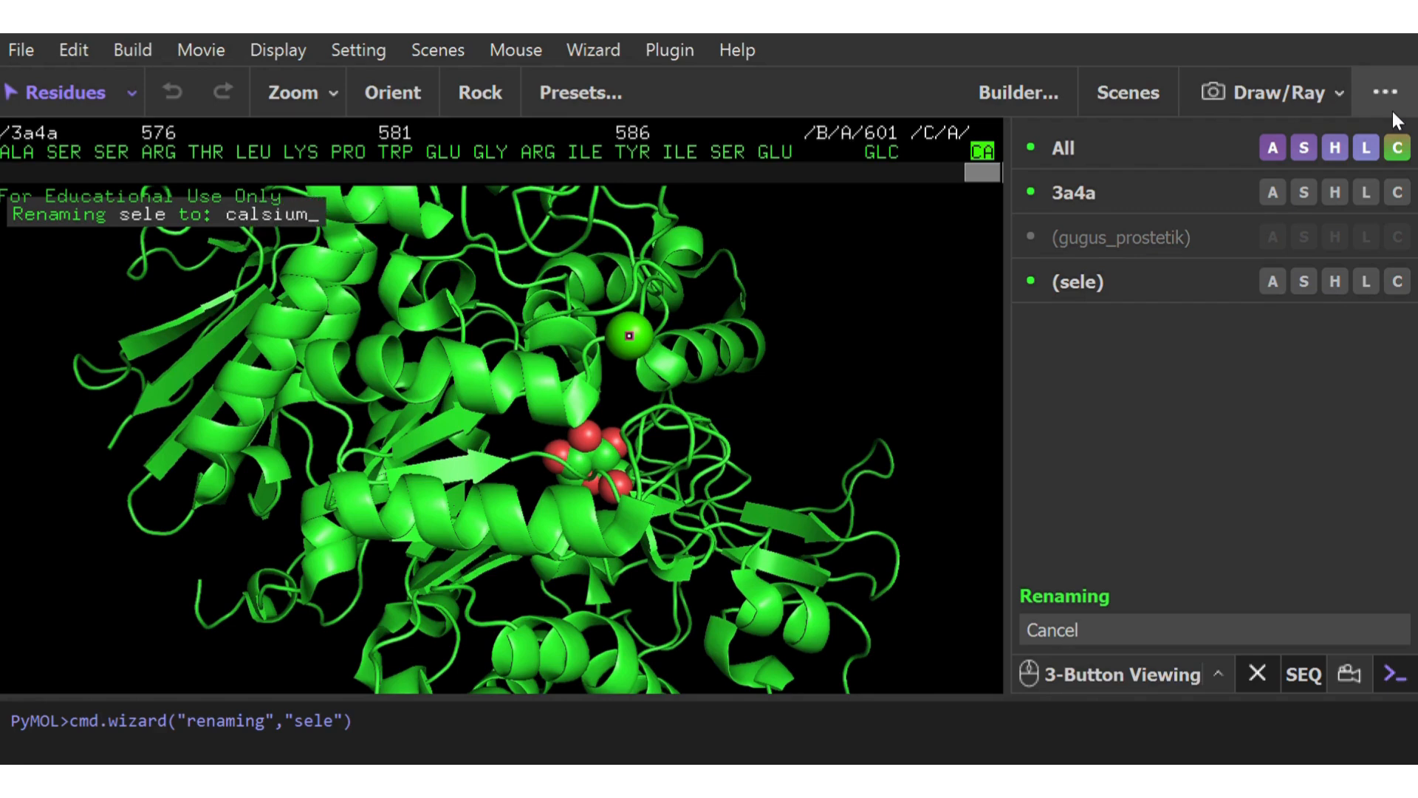
pyautogui.press('Return')
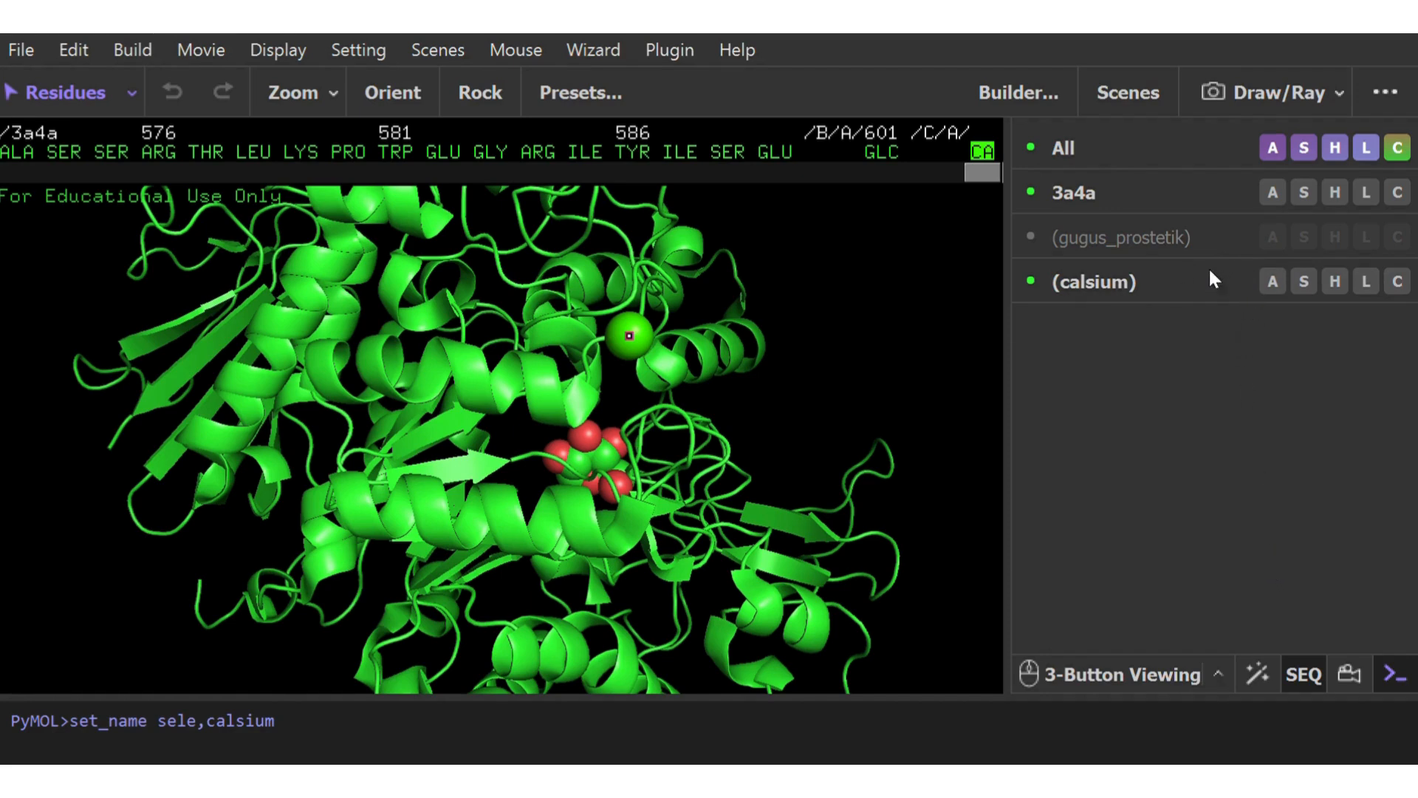
# Color the calsium selection blue and deselect it
pyautogui.click(854, 291)
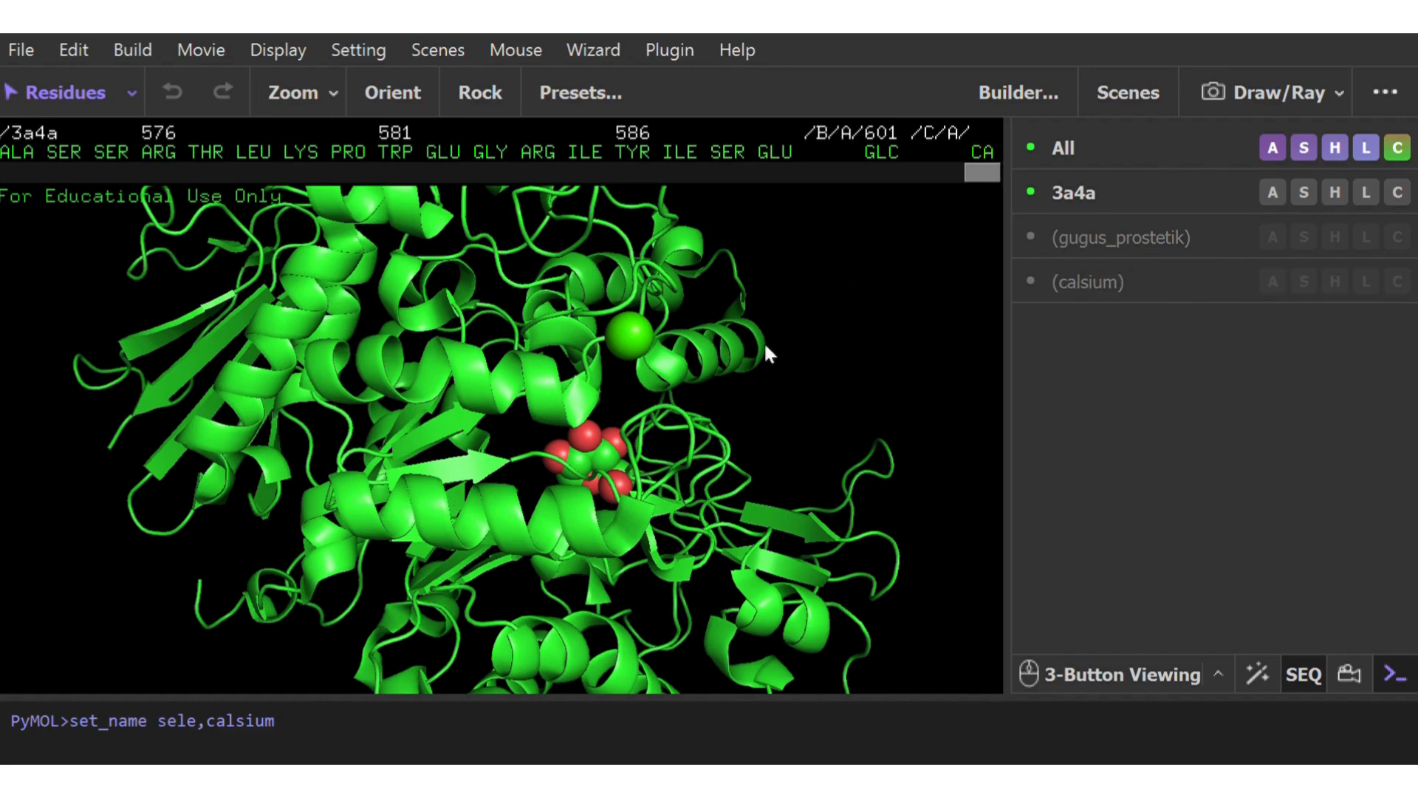
pyautogui.click(630, 332)
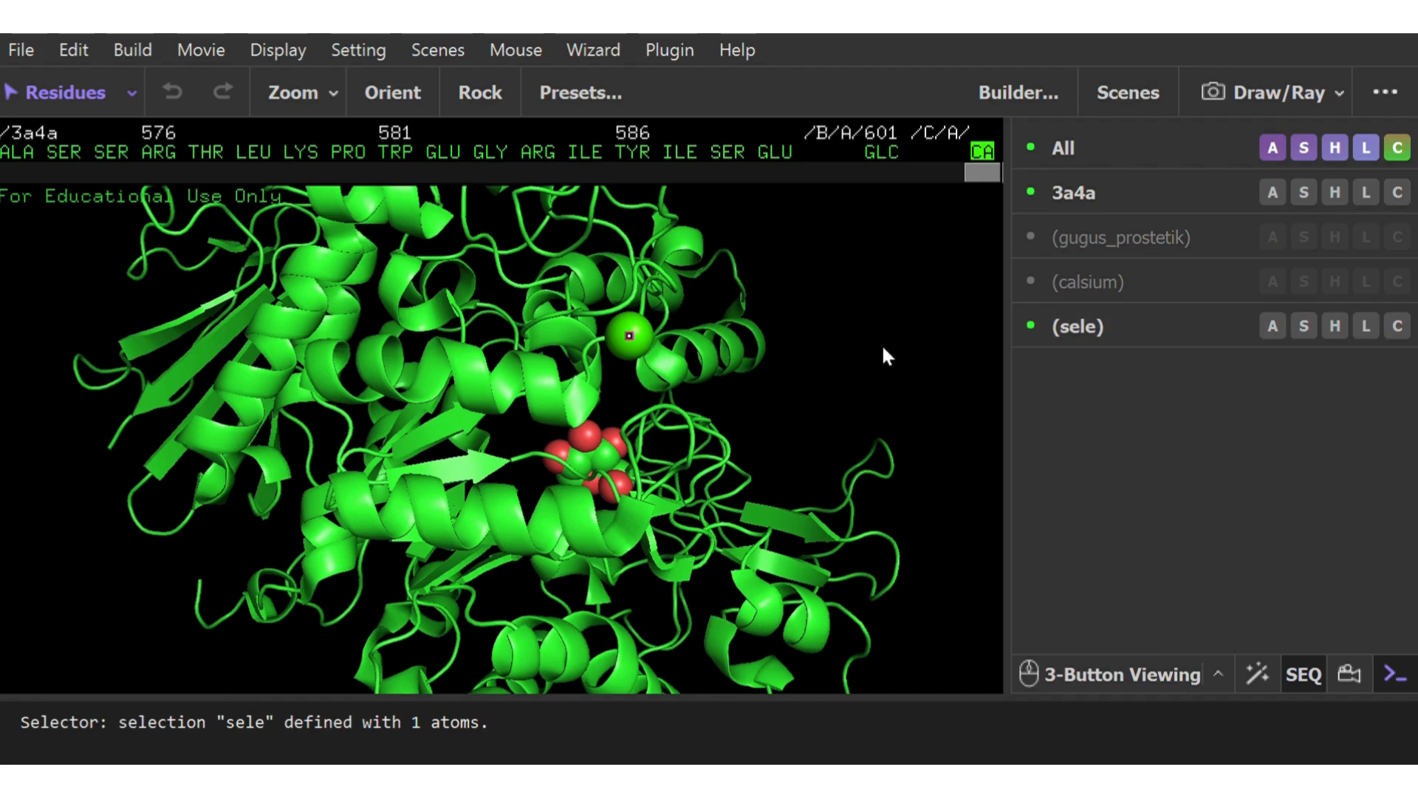
pyautogui.click(654, 338)
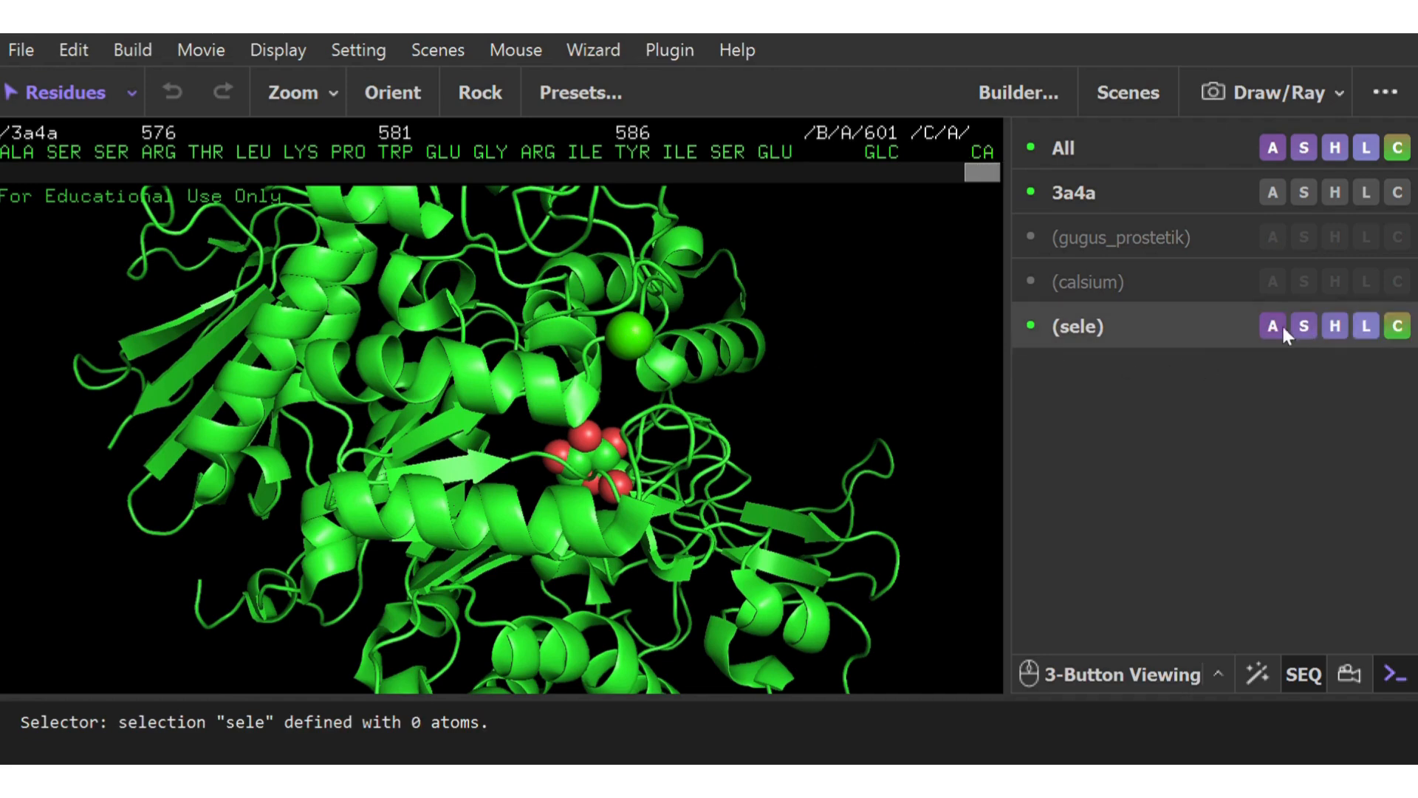
pyautogui.click(1105, 288)
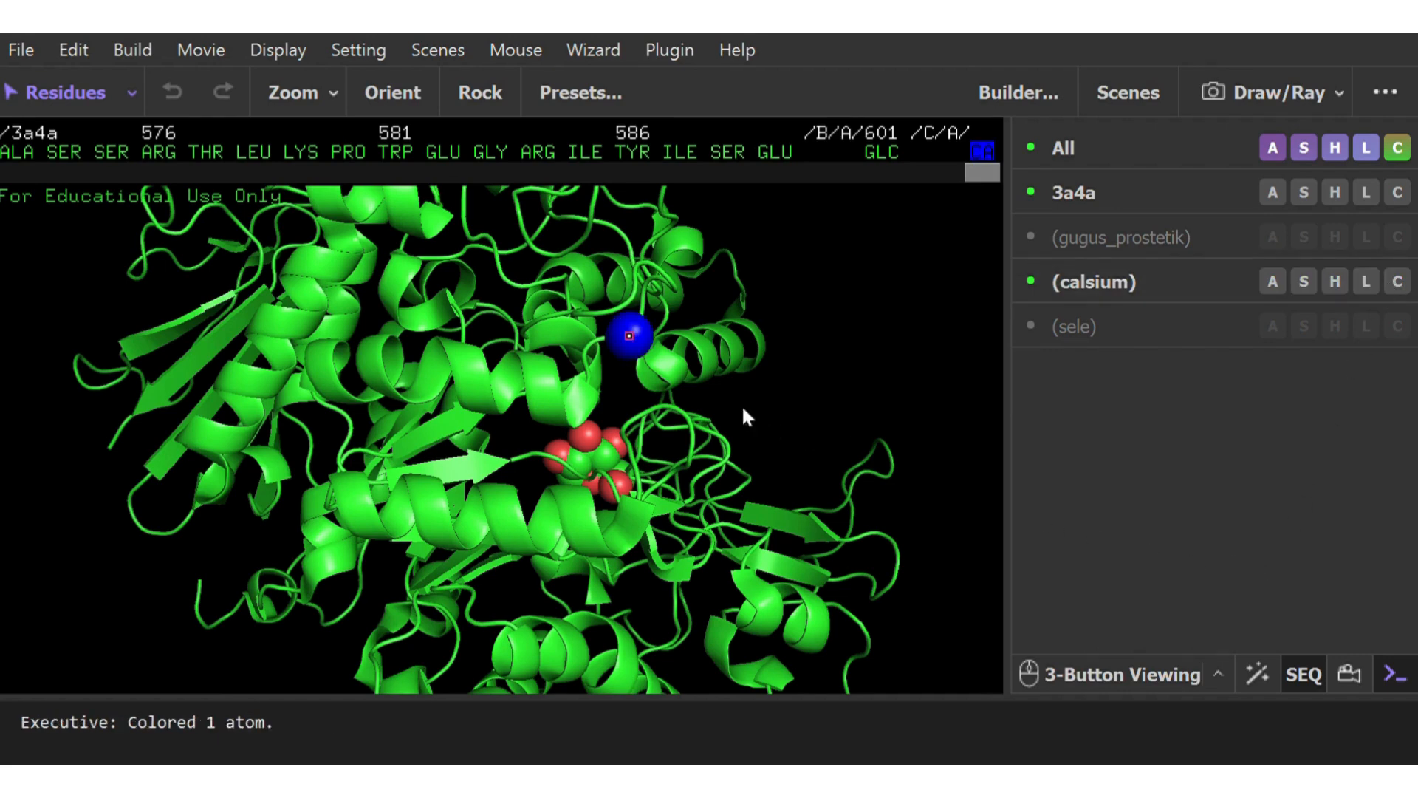
pyautogui.click(811, 410)
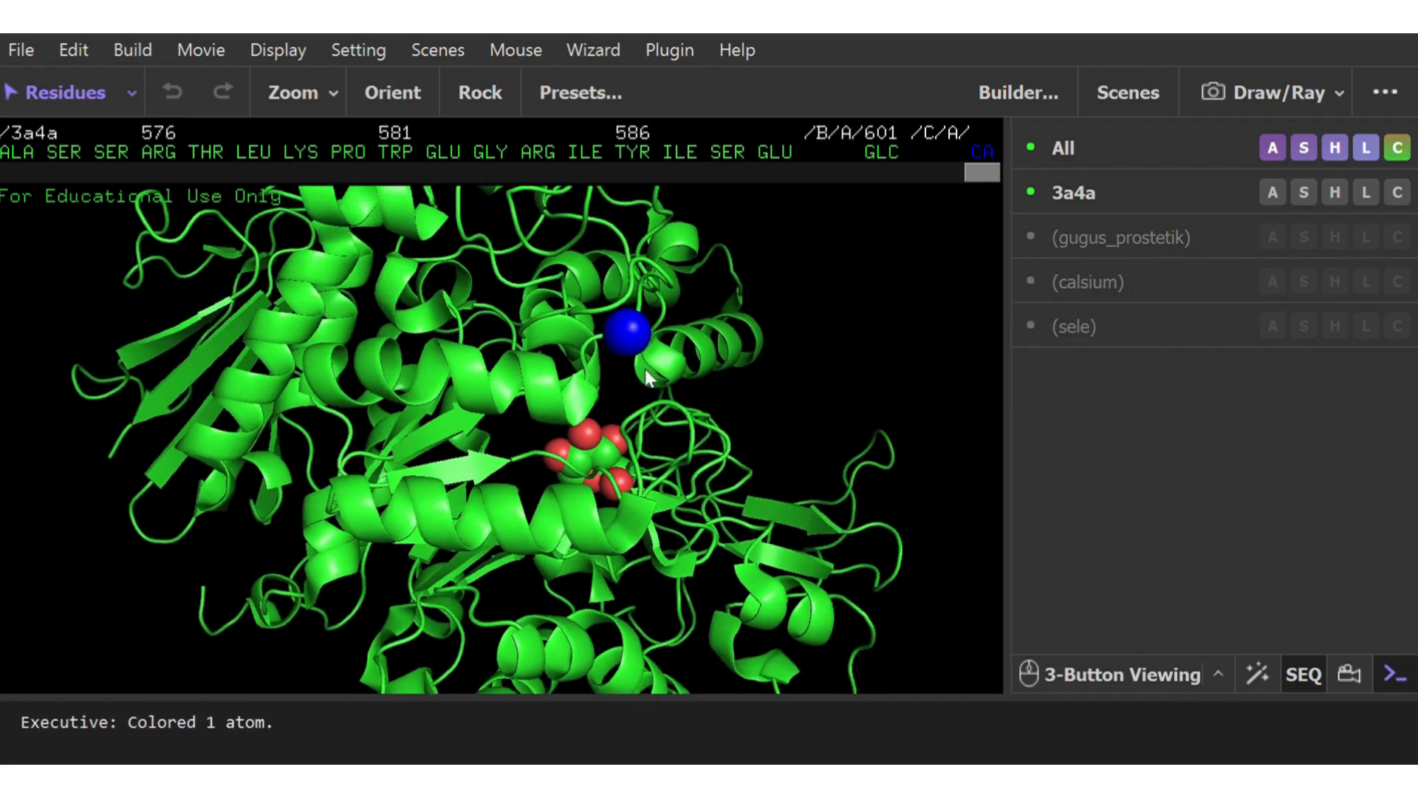
# Delete the leftover sele selection and view the protein, calcium ion and ligand from several sides
pyautogui.moveTo(629, 334); pyautogui.dragTo(562, 319)
pyautogui.click(1274, 326)
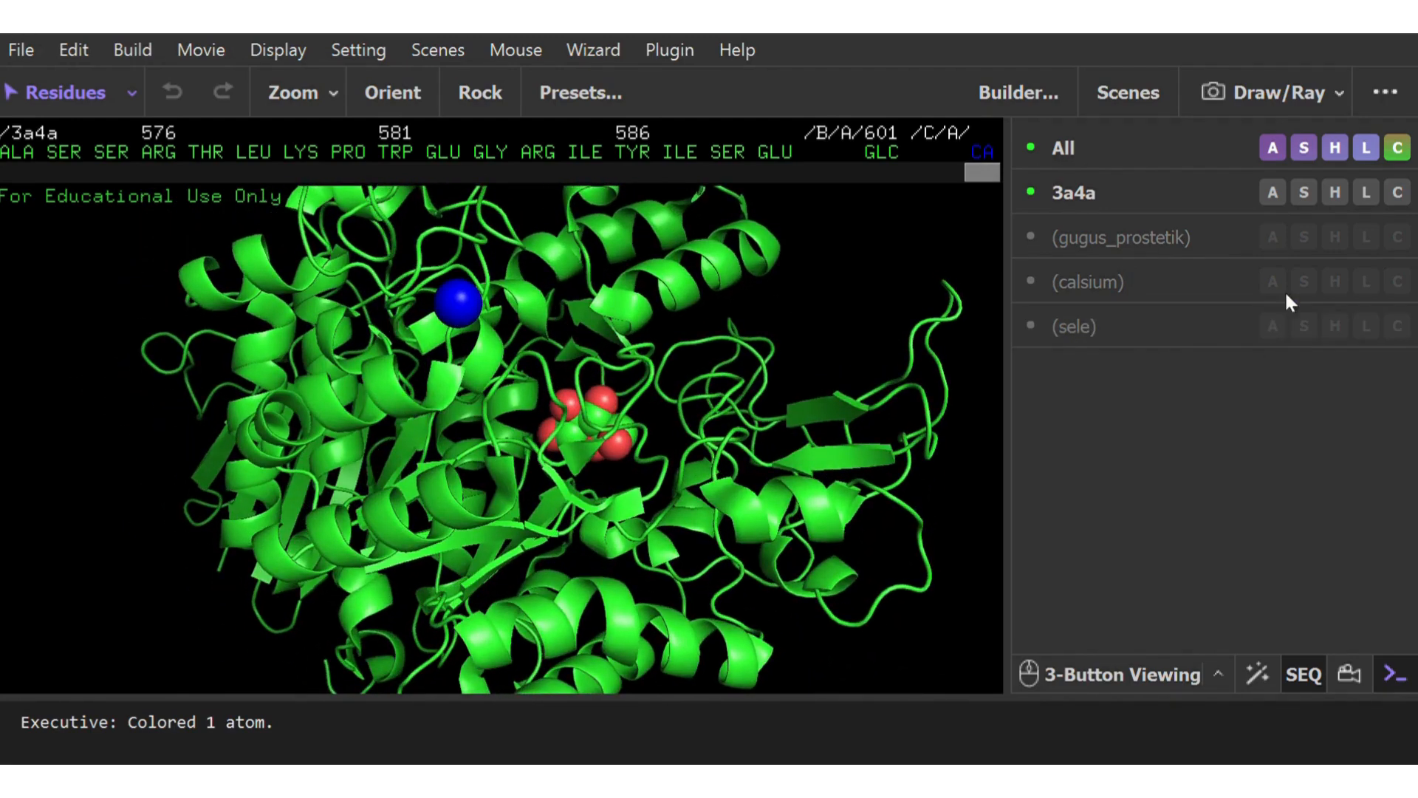
pyautogui.click(1317, 80)
pyautogui.moveTo(780, 438); pyautogui.dragTo(664, 480)
pyautogui.moveTo(663, 480); pyautogui.dragTo(684, 288, button='right')
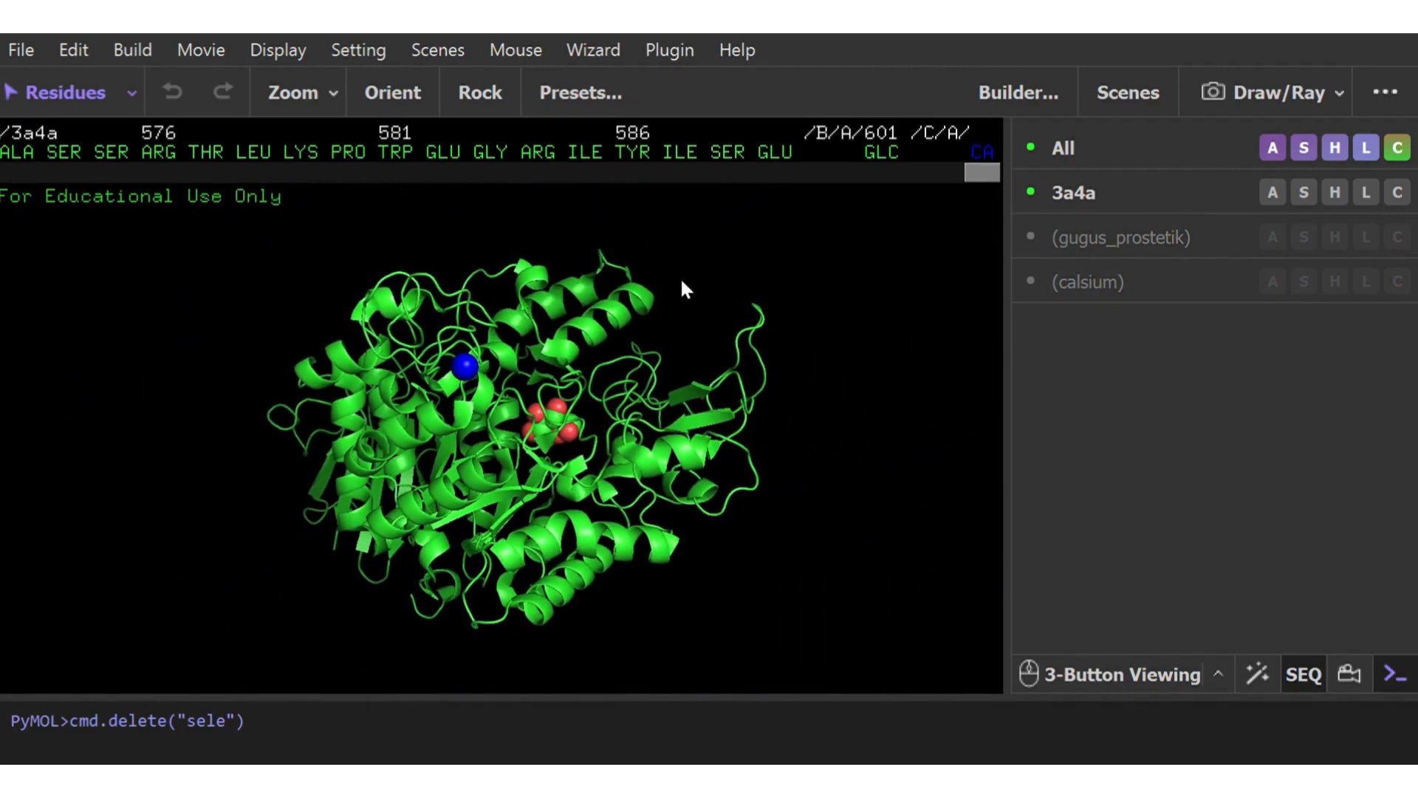
pyautogui.moveTo(563, 467); pyautogui.dragTo(529, 551)
pyautogui.moveTo(536, 443); pyautogui.dragTo(541, 565, button='right')
pyautogui.moveTo(396, 584); pyautogui.dragTo(669, 376)
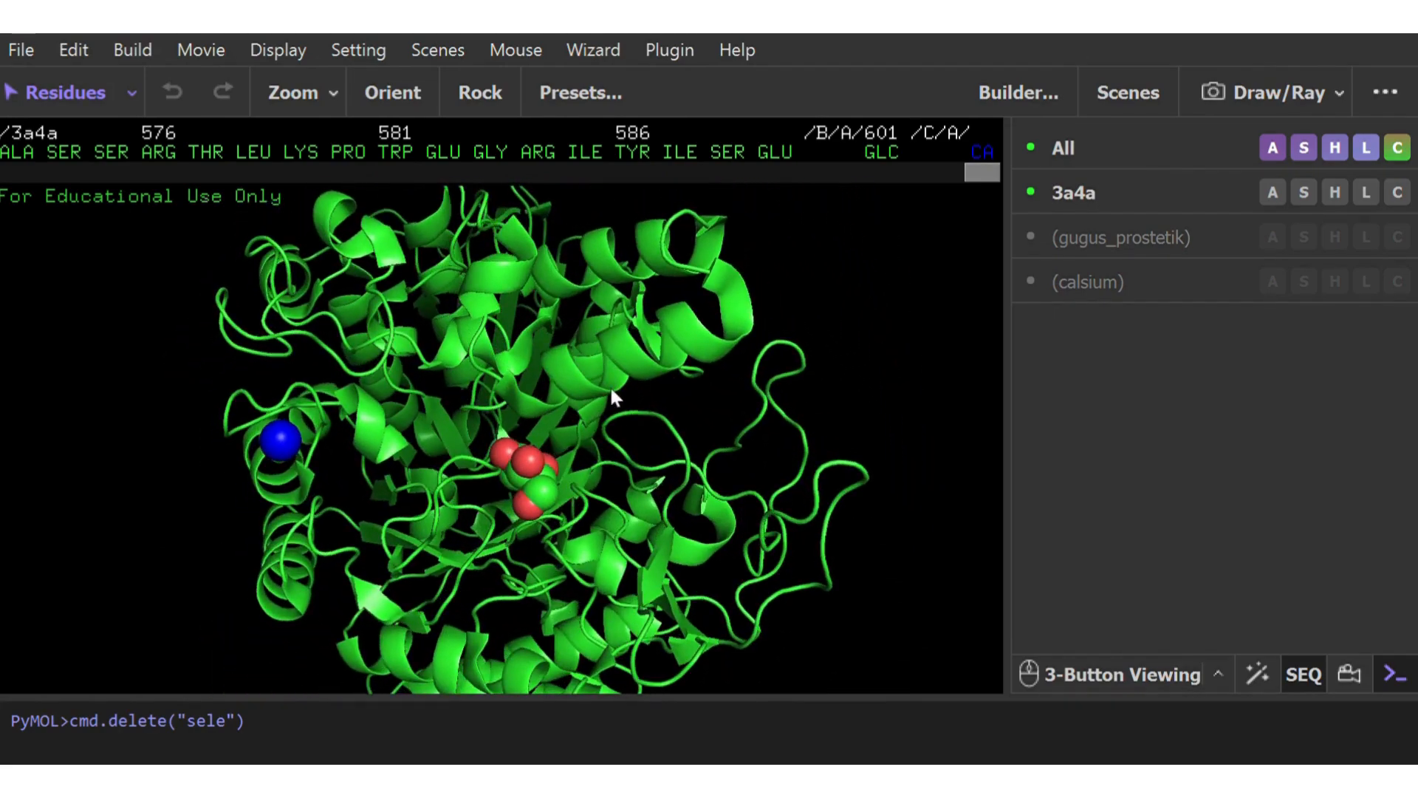
pyautogui.moveTo(562, 428); pyautogui.dragTo(602, 418)
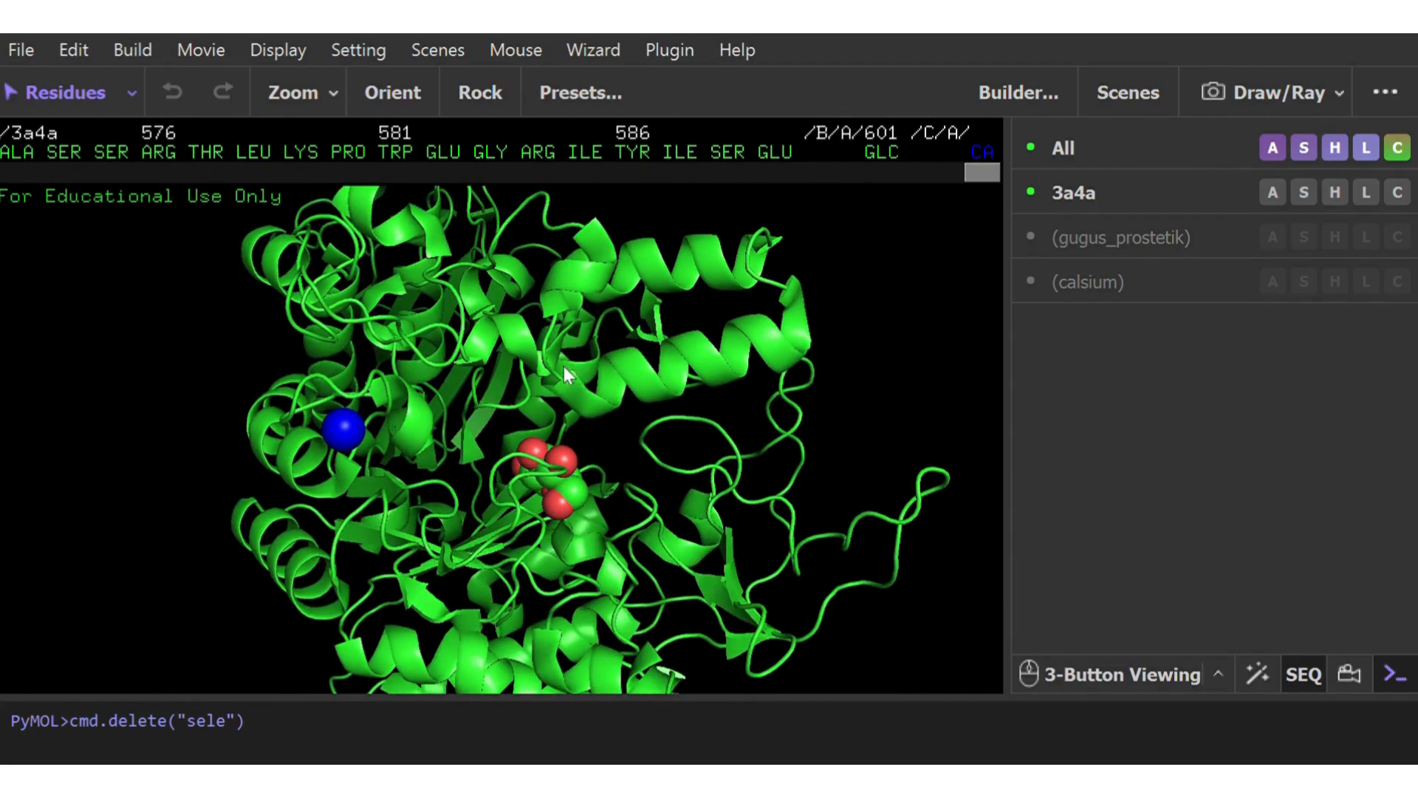
# Select the helix residues above the ligand in the 3a4a sequence, from ASP 409 through GLY 424
pyautogui.click(566, 392)
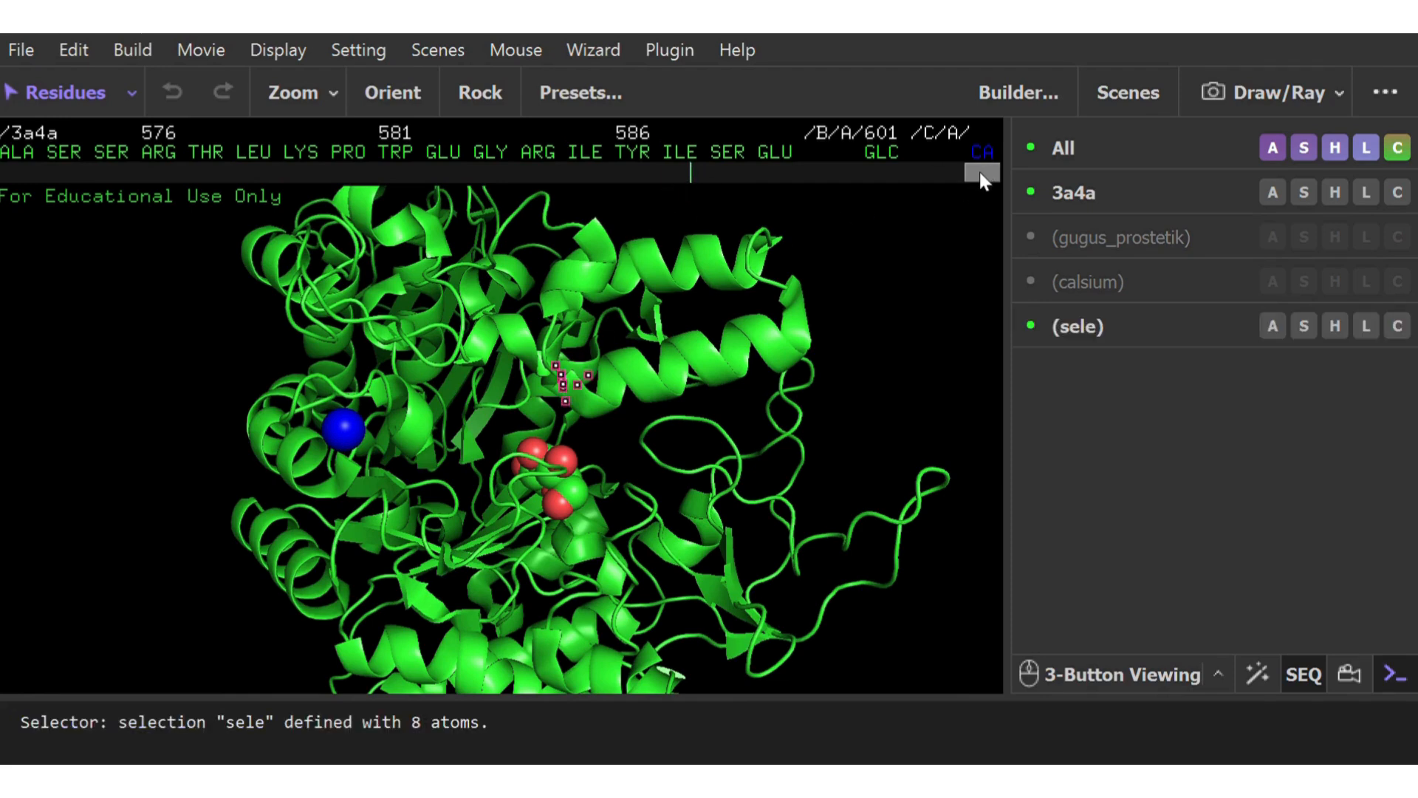
pyautogui.moveTo(980, 171); pyautogui.dragTo(687, 189)
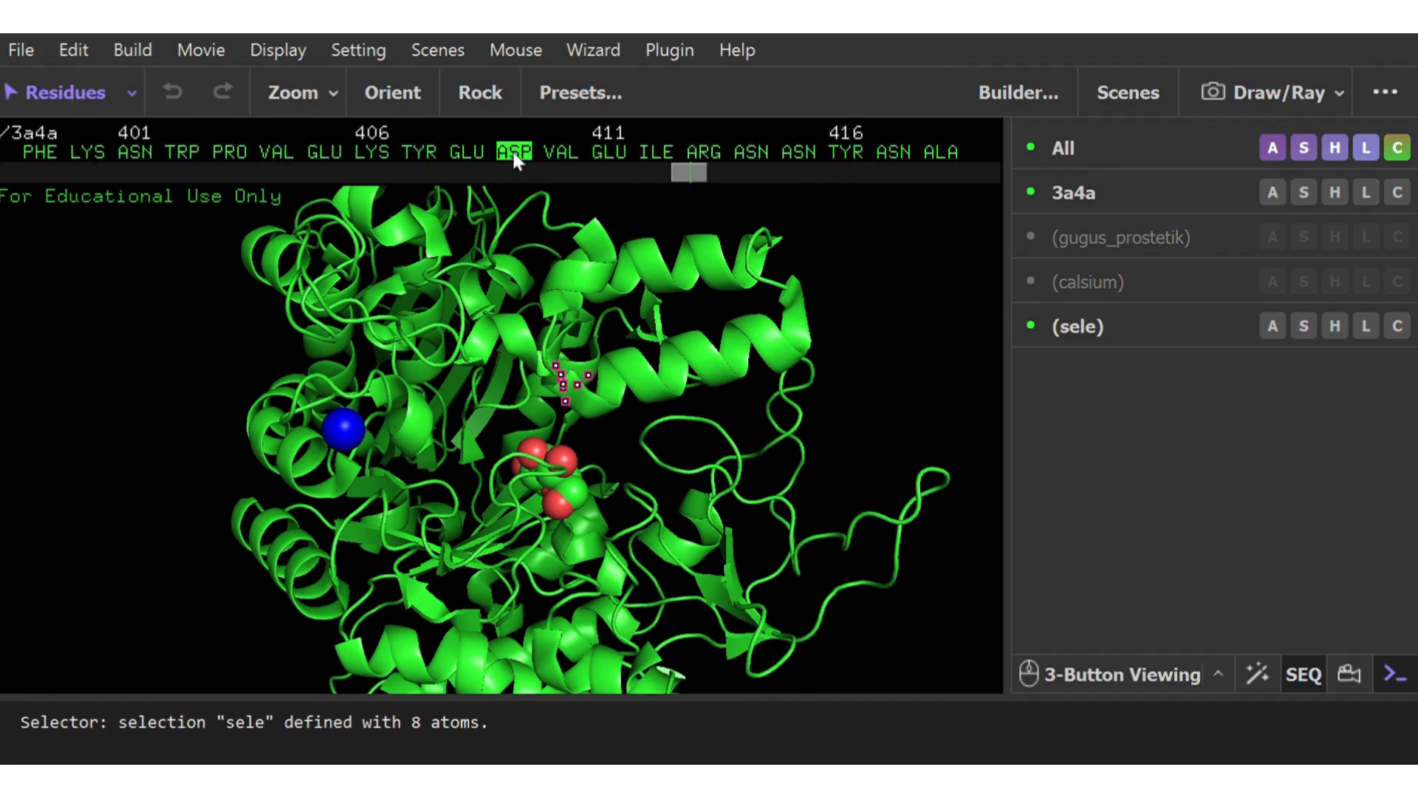
pyautogui.click(789, 297)
pyautogui.moveTo(680, 176); pyautogui.dragTo(697, 178)
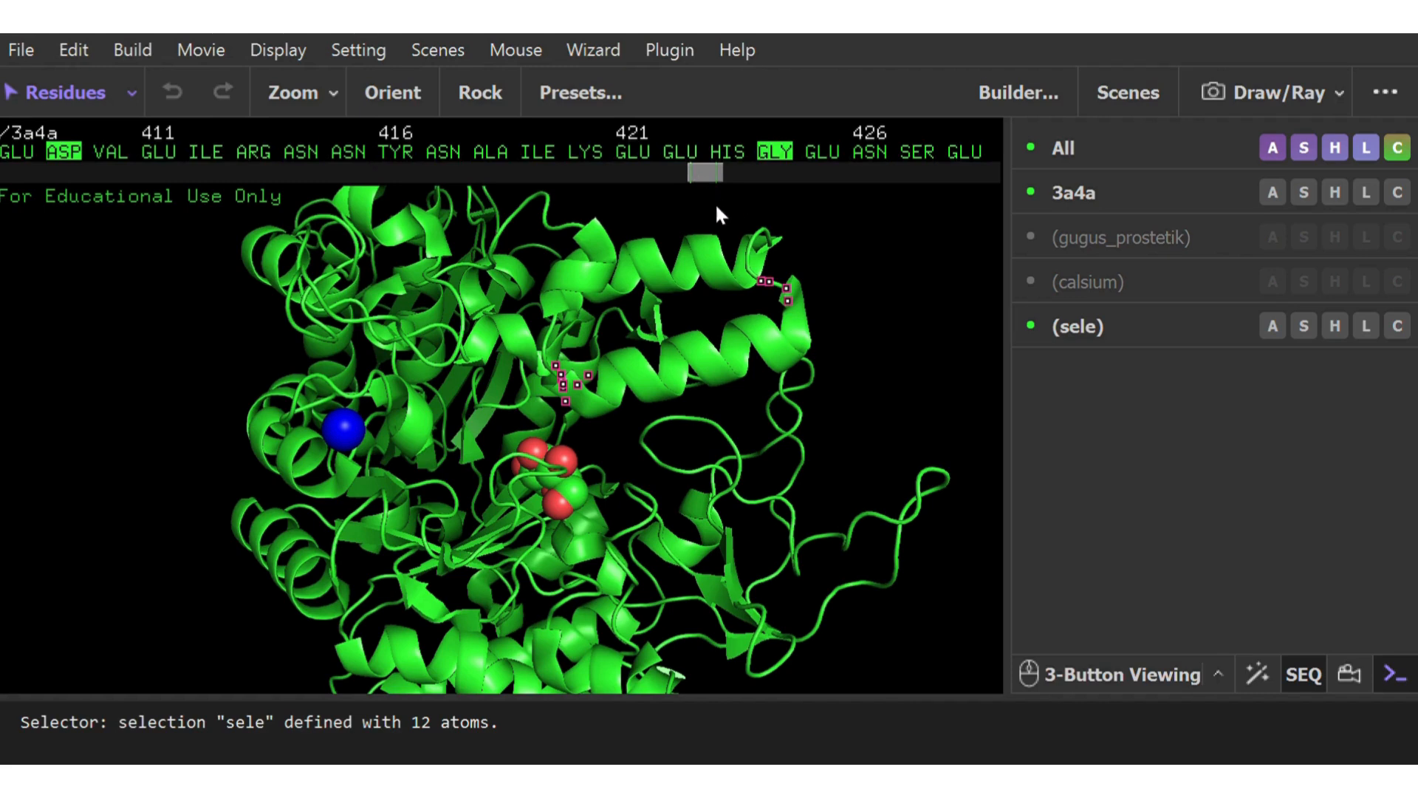
pyautogui.click(68, 152)
pyautogui.click(68, 152)
pyautogui.keyDown('shift'); pyautogui.click(776, 155); pyautogui.keyUp('shift')
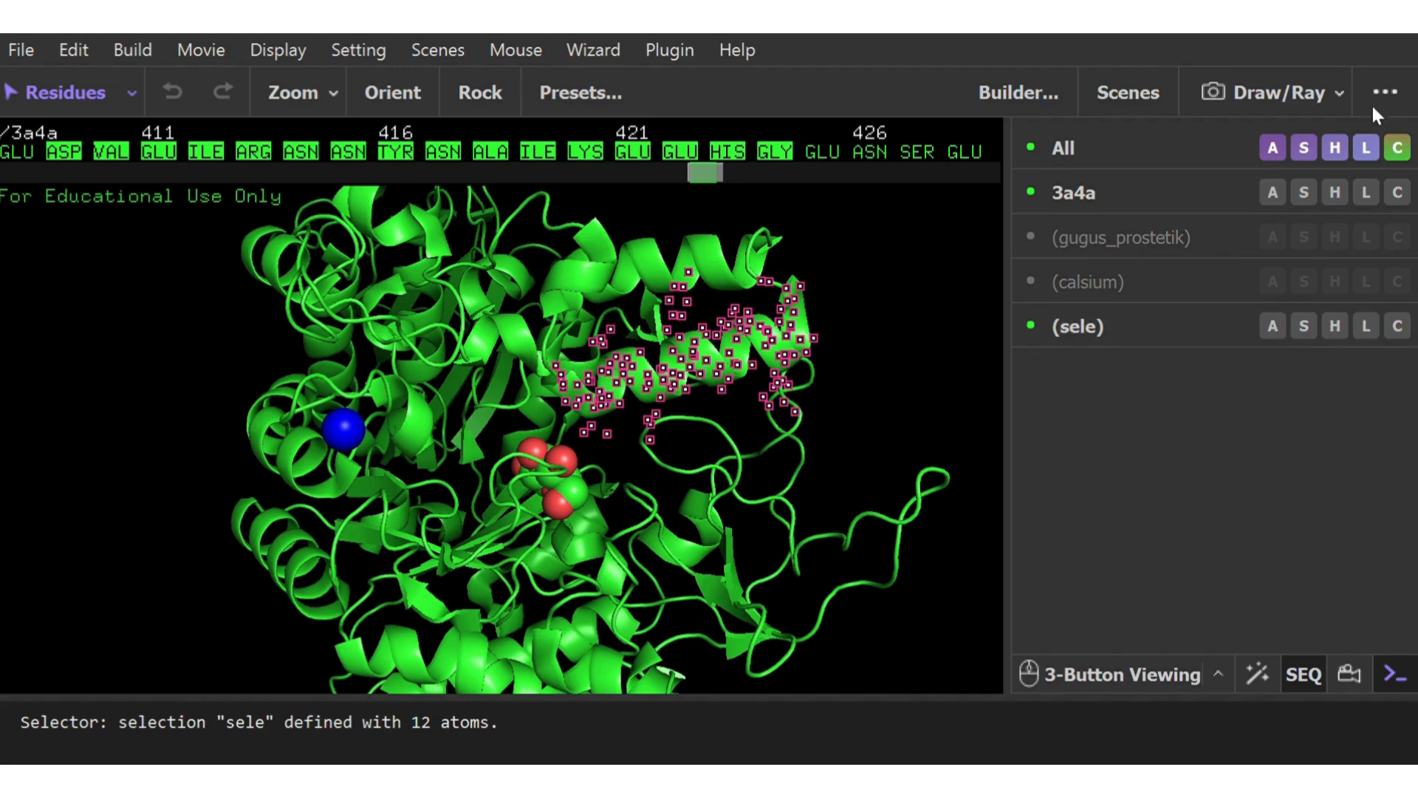
# Rename the helix selection alfa_helix and color it magenta
pyautogui.click(1396, 107)
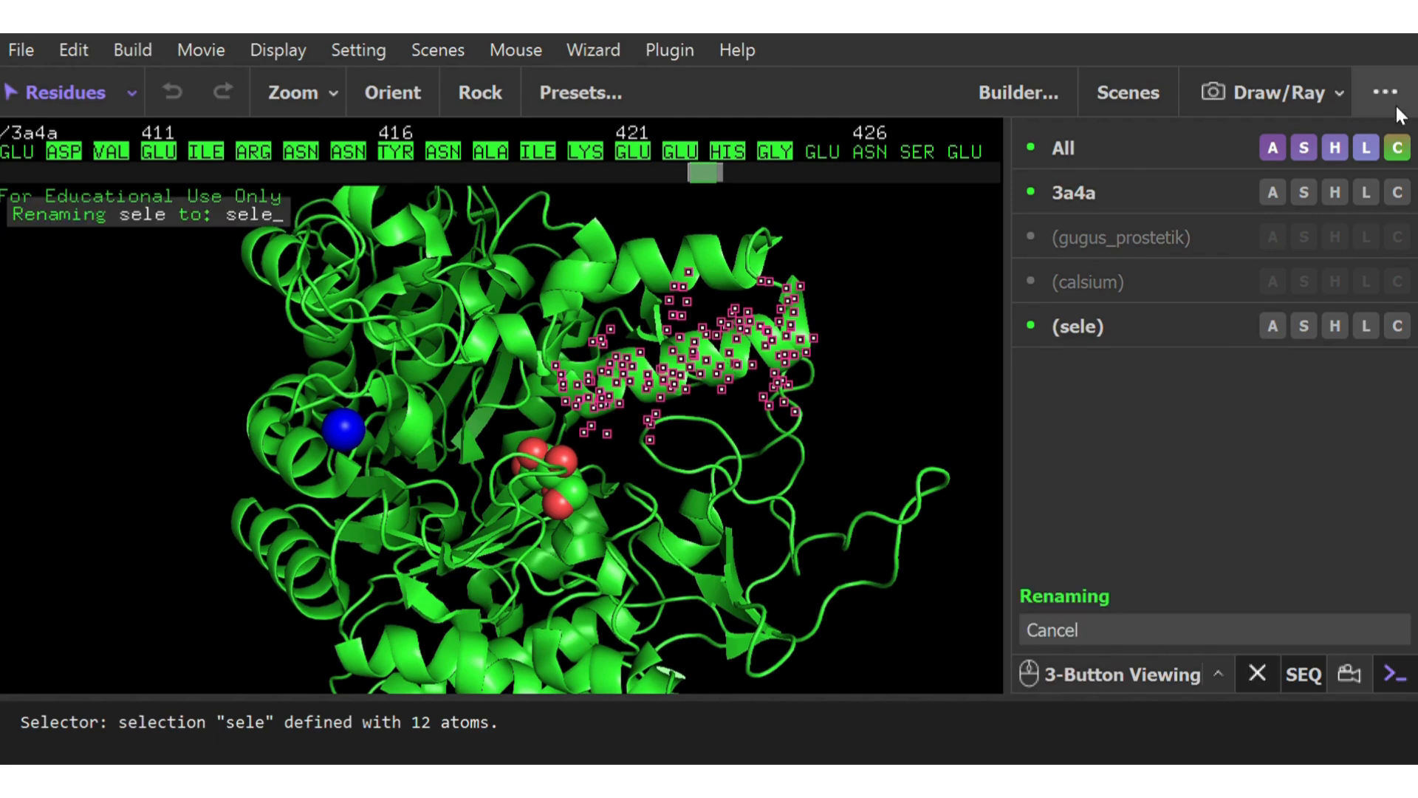
pyautogui.press('BackSpace')
pyautogui.press('BackSpace')
pyautogui.press('BackSpace')
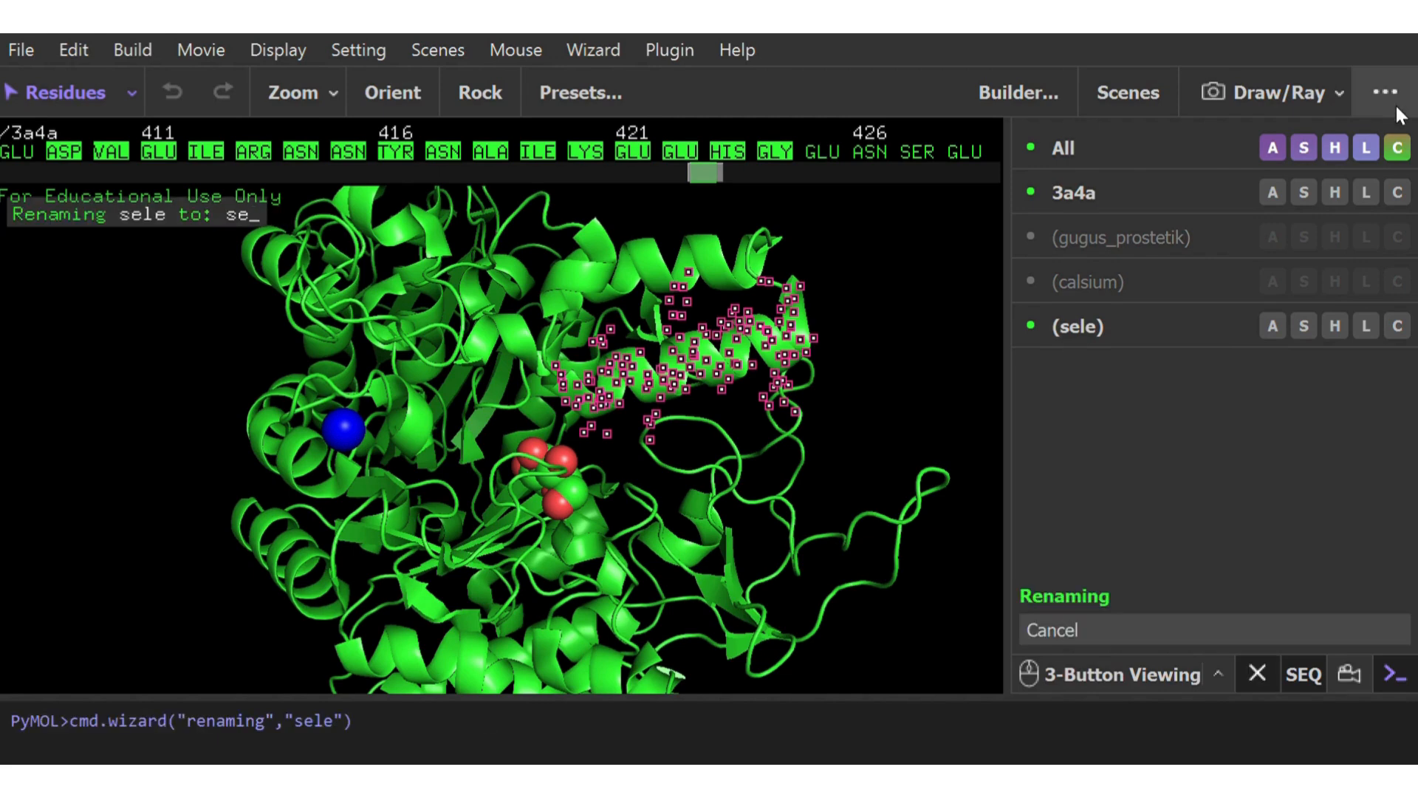
pyautogui.press('BackSpace')
pyautogui.write('alfa')
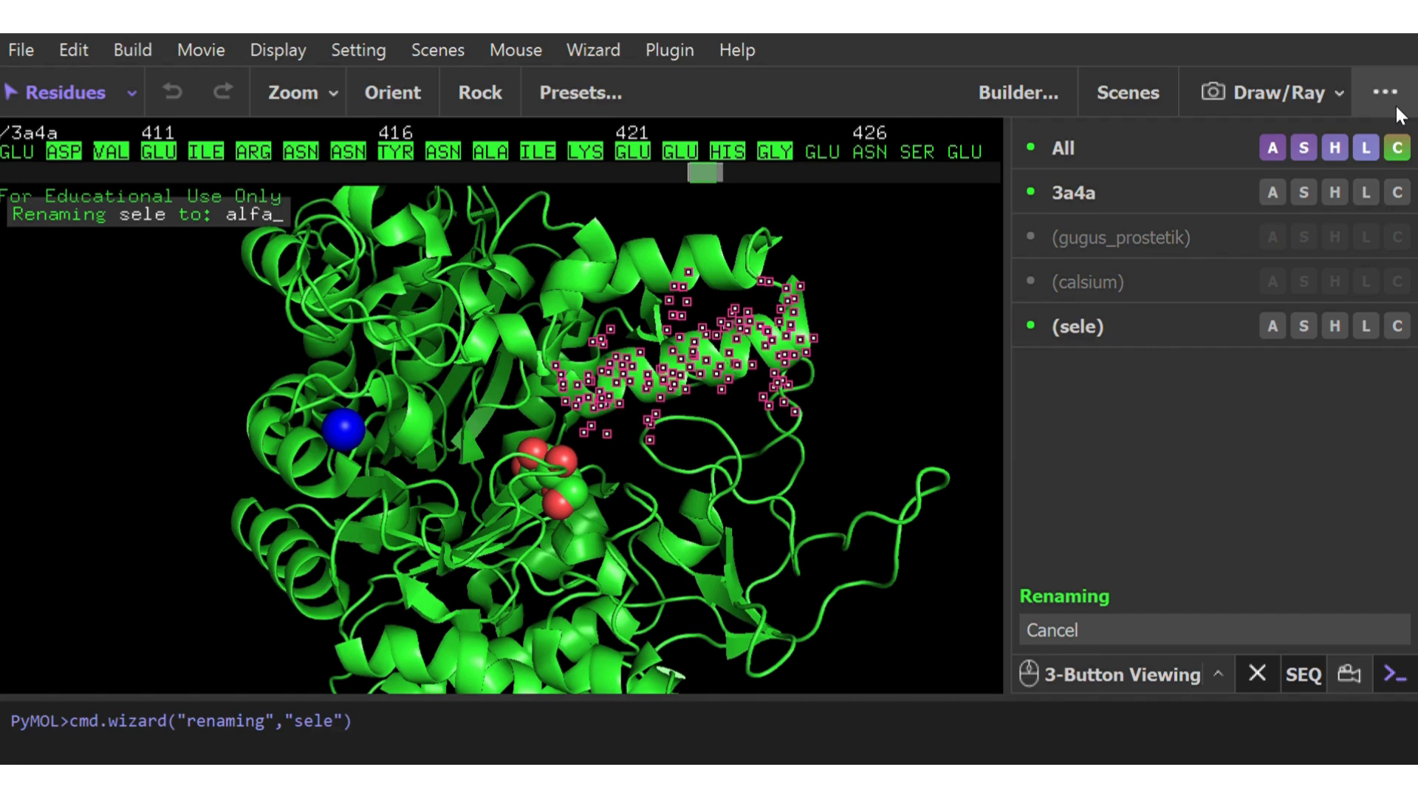
pyautogui.write('_helix')
pyautogui.press('Return')
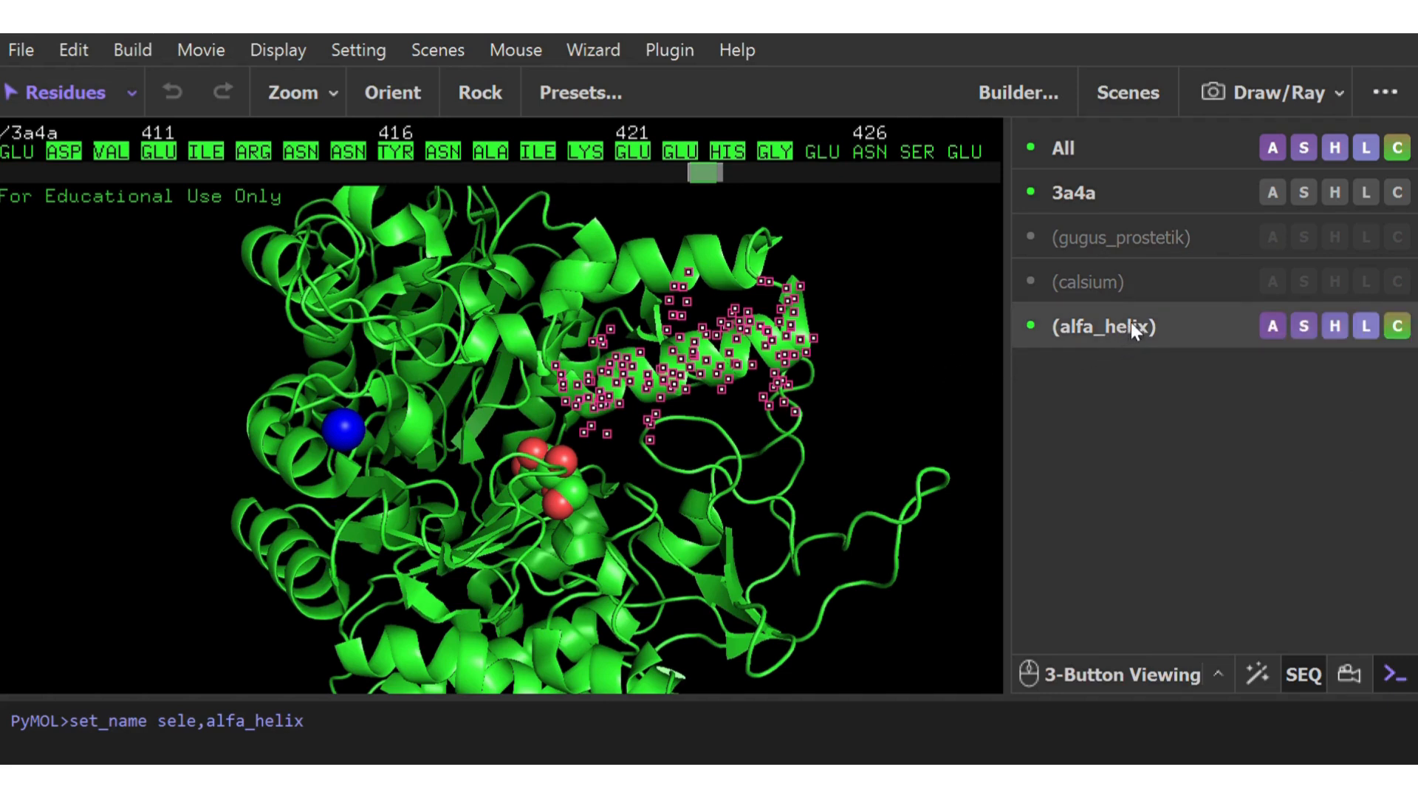
pyautogui.click(1400, 327)
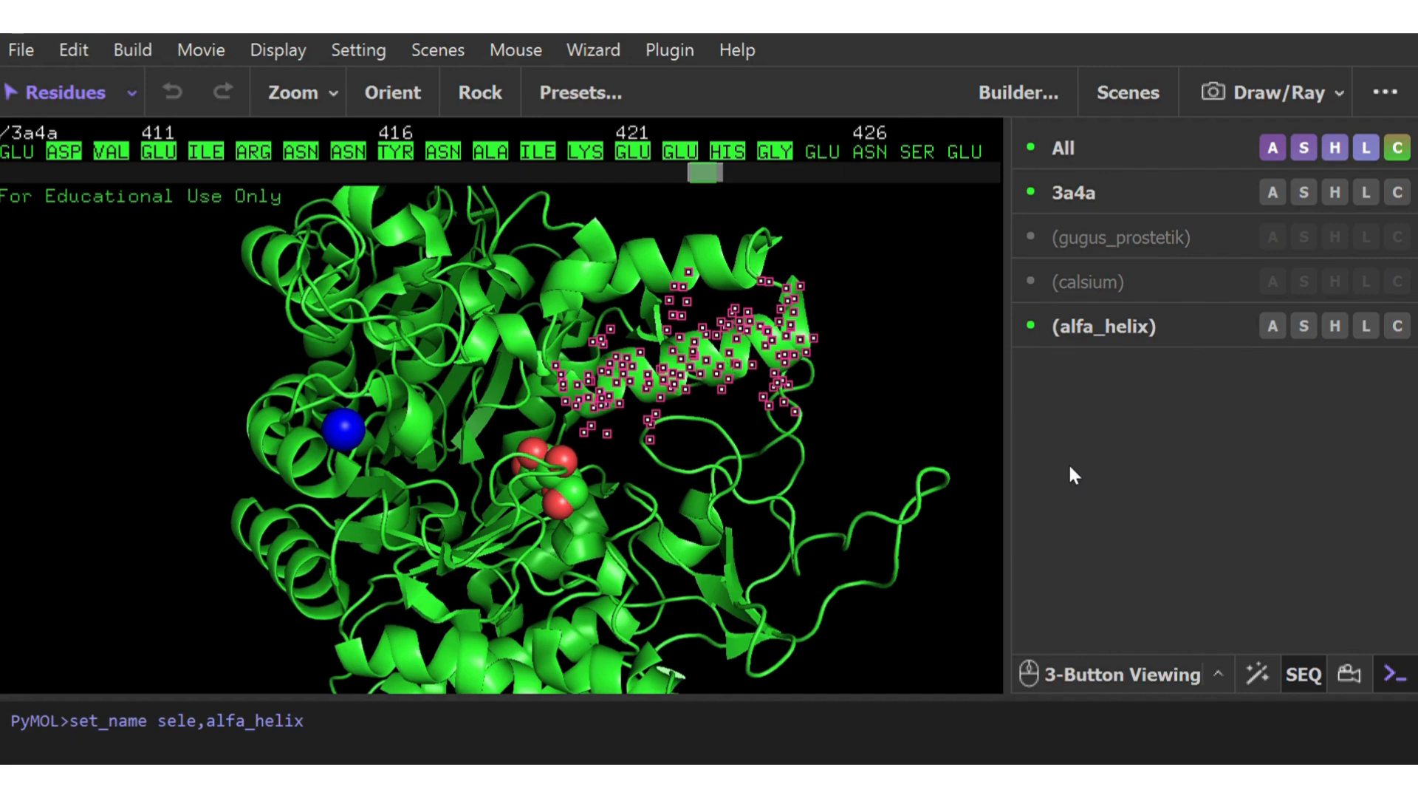
pyautogui.click(918, 421)
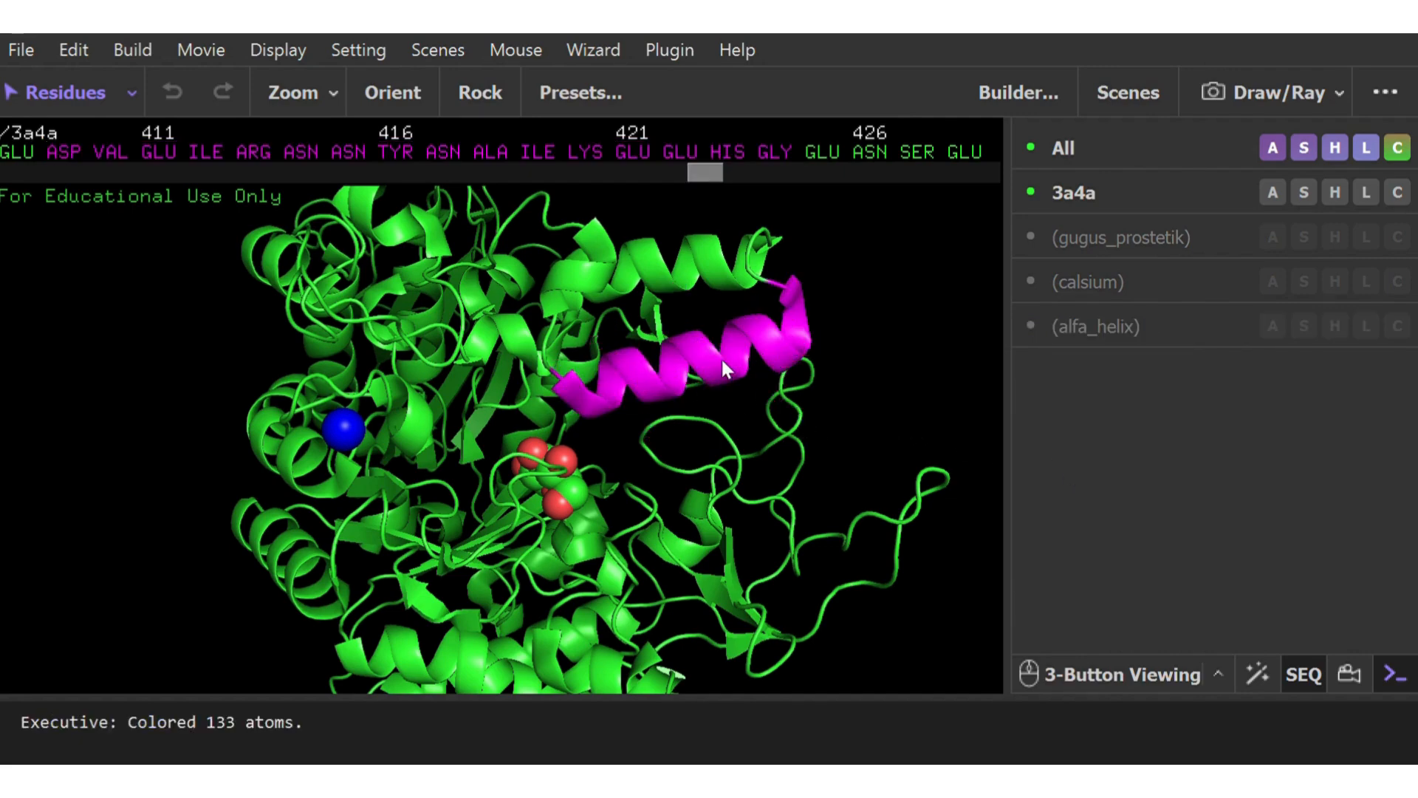
pyautogui.moveTo(721, 356); pyautogui.dragTo(555, 415)
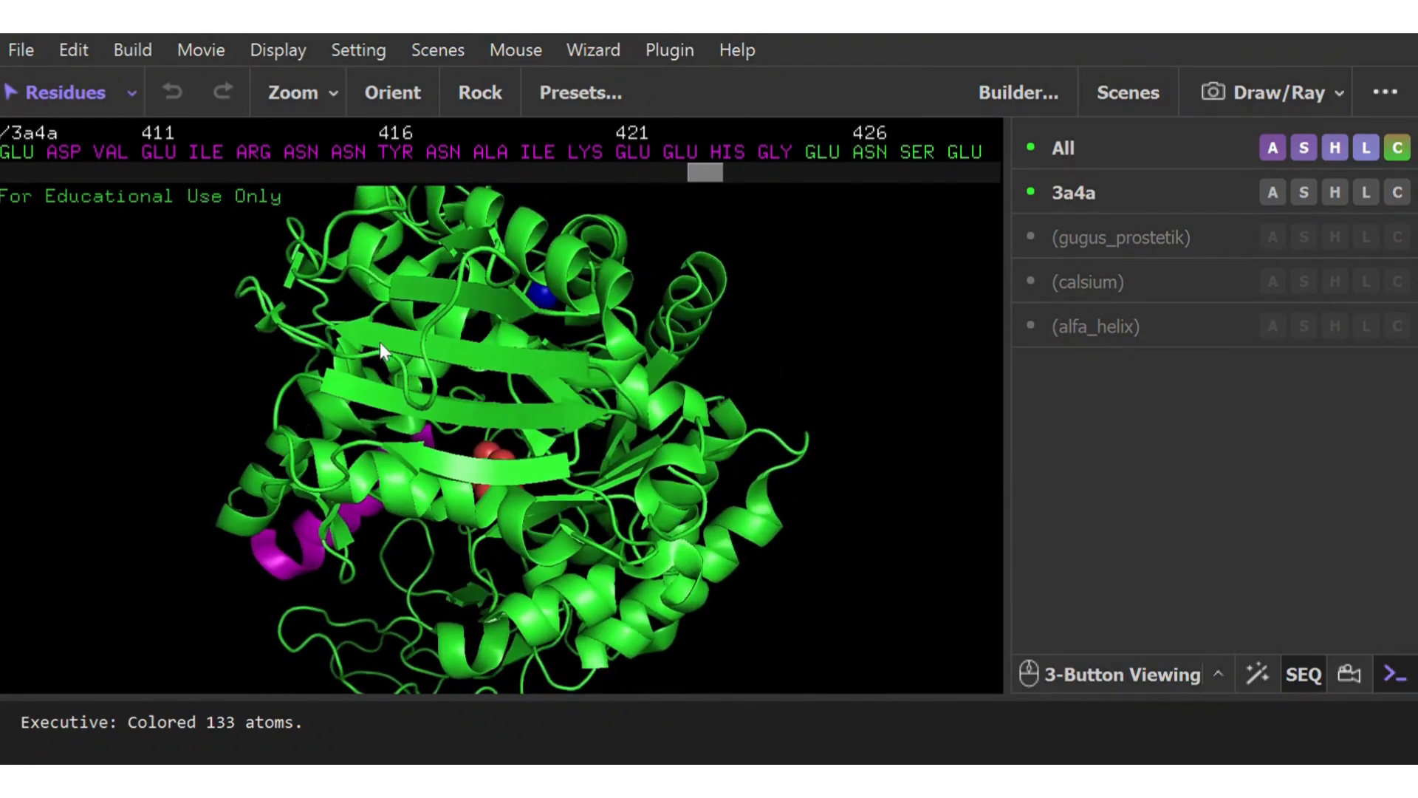
pyautogui.click(335, 329)
pyautogui.moveTo(700, 189); pyautogui.dragTo(912, 201)
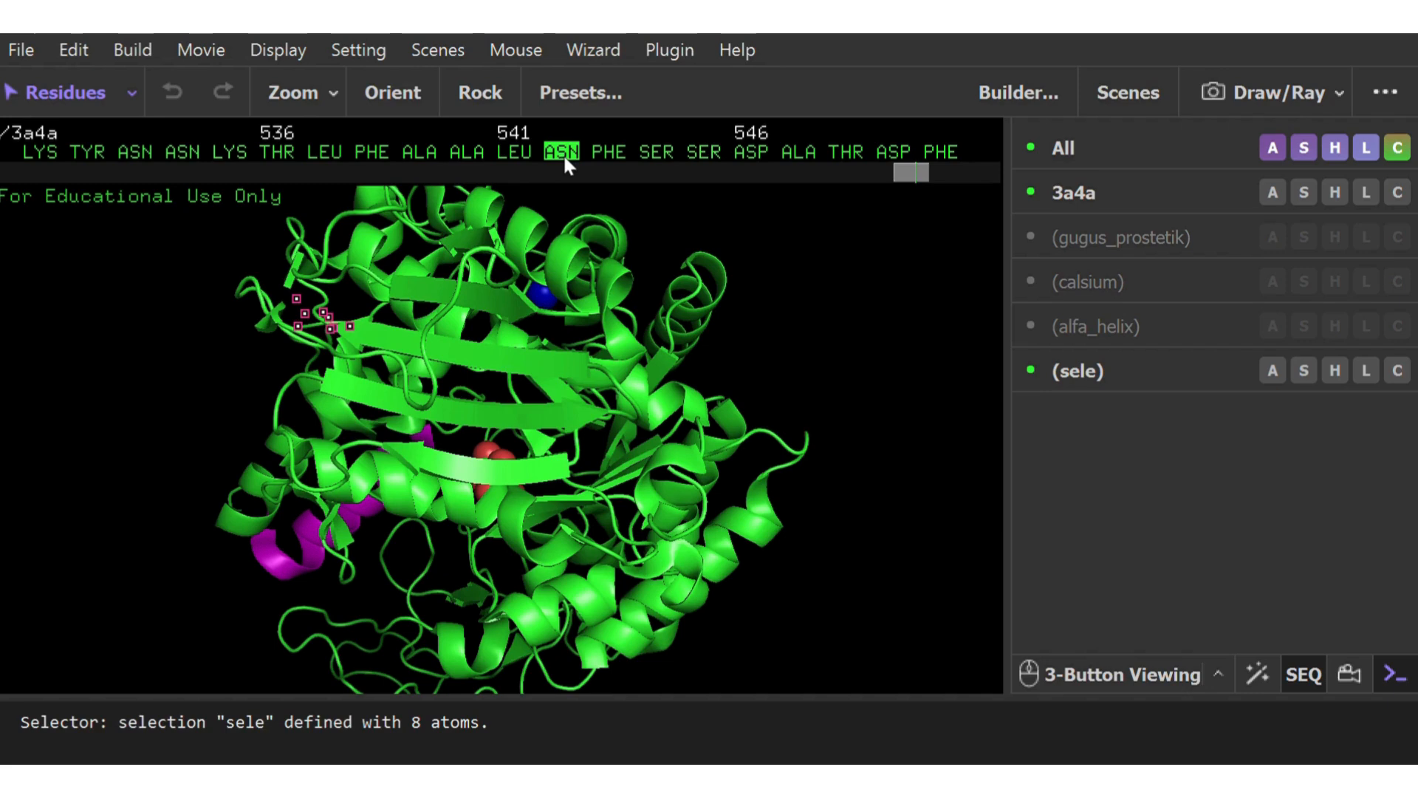
pyautogui.click(586, 365)
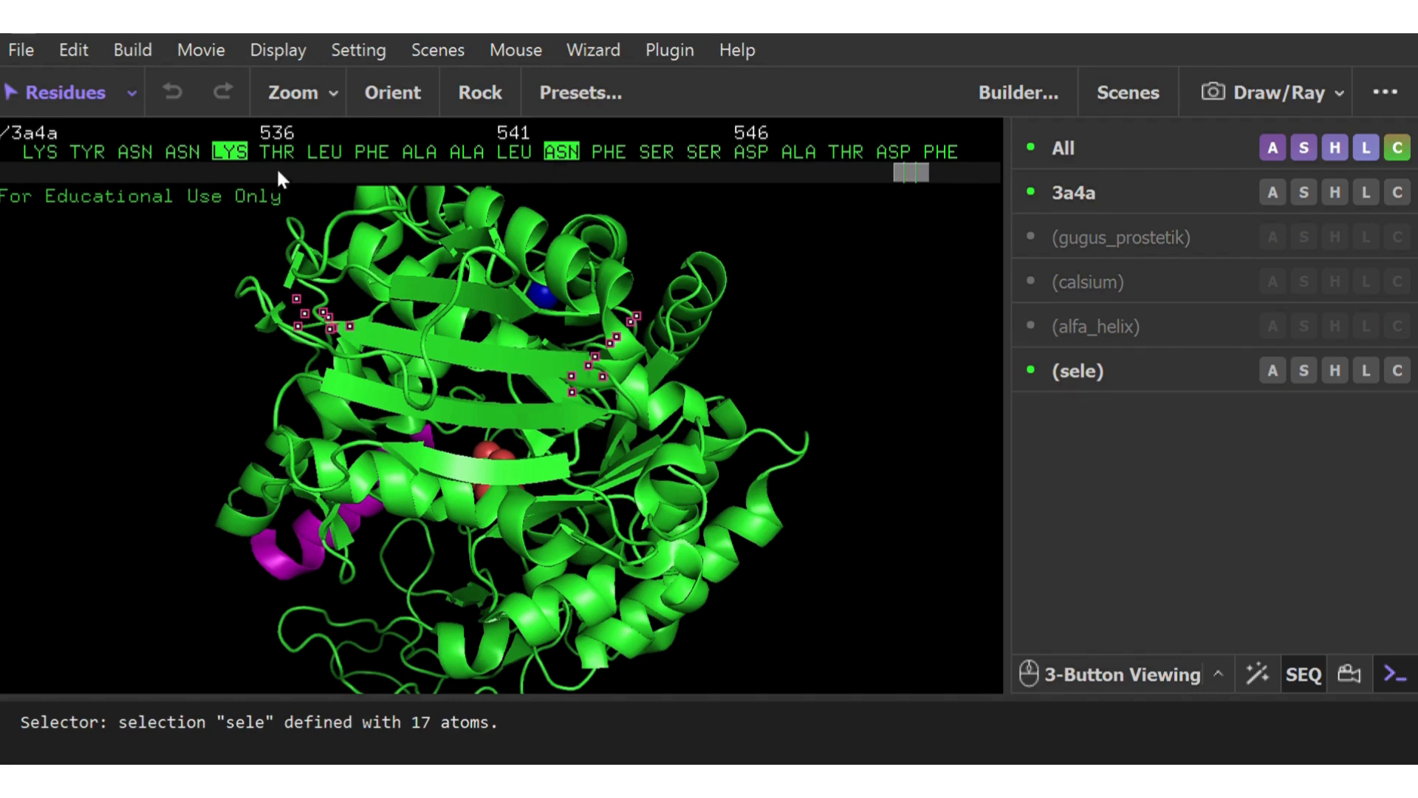
pyautogui.keyDown('shift'); pyautogui.click(236, 152); pyautogui.keyUp('shift')
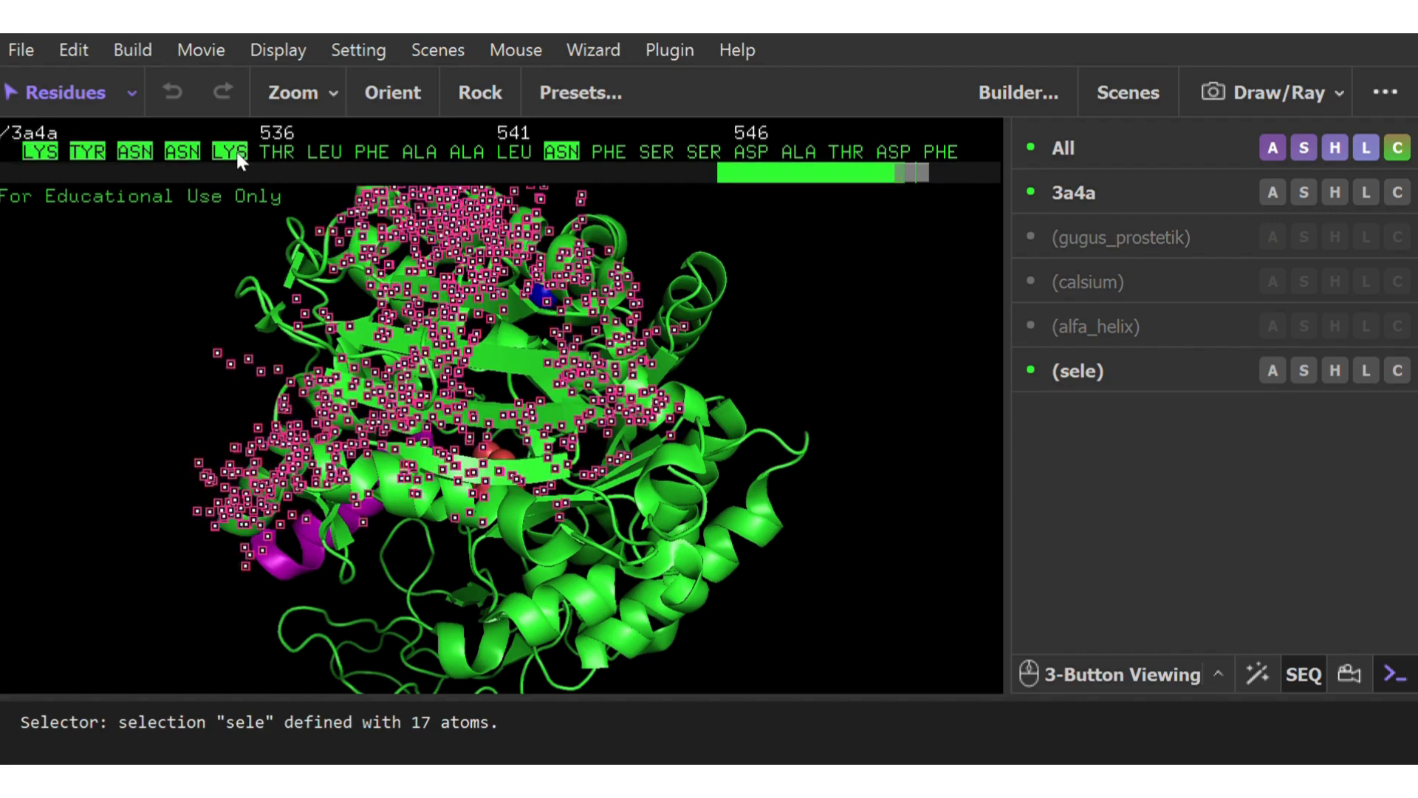
pyautogui.click(721, 332)
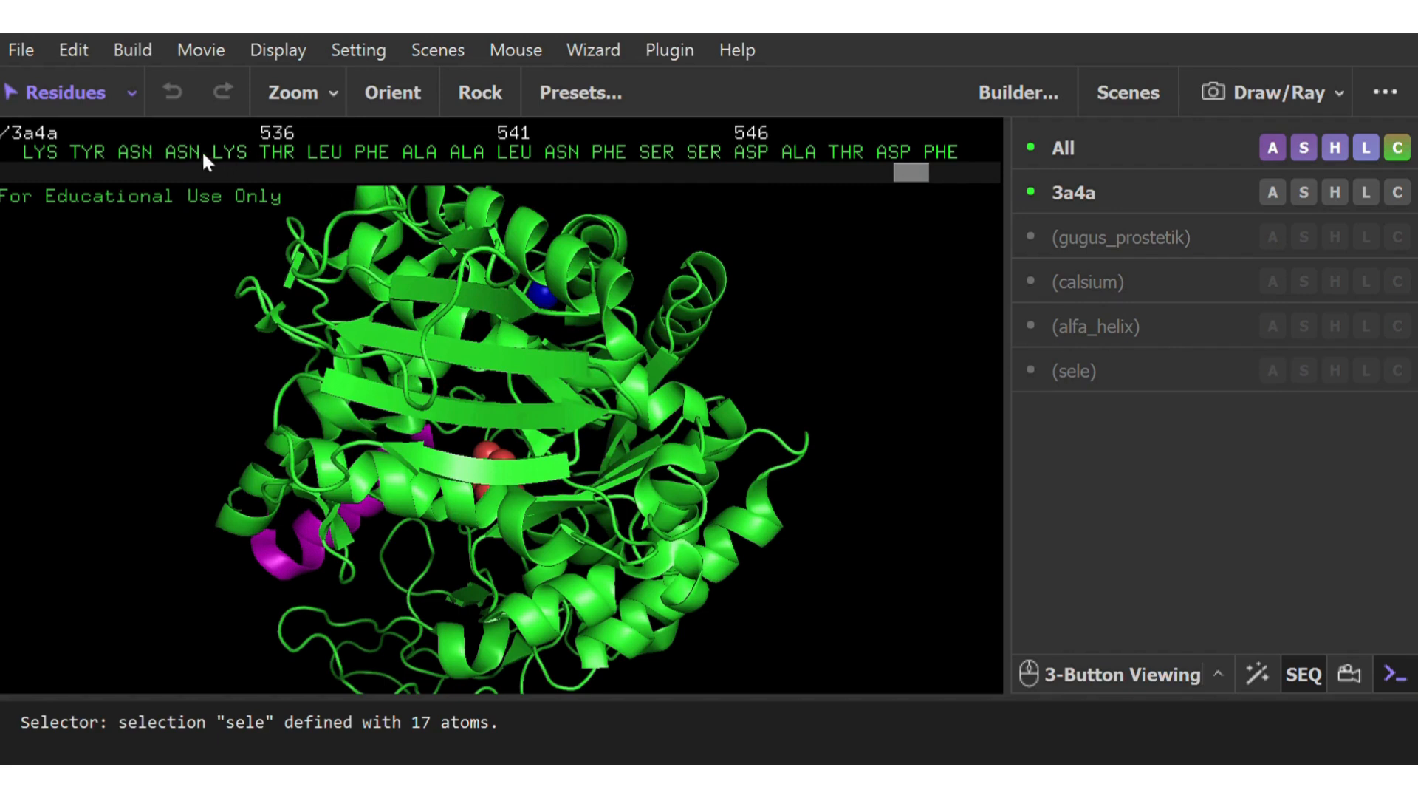
# Select the beta strand residues from ASN 534 through ASN 542 in the 3a4a sequence
pyautogui.click(184, 153)
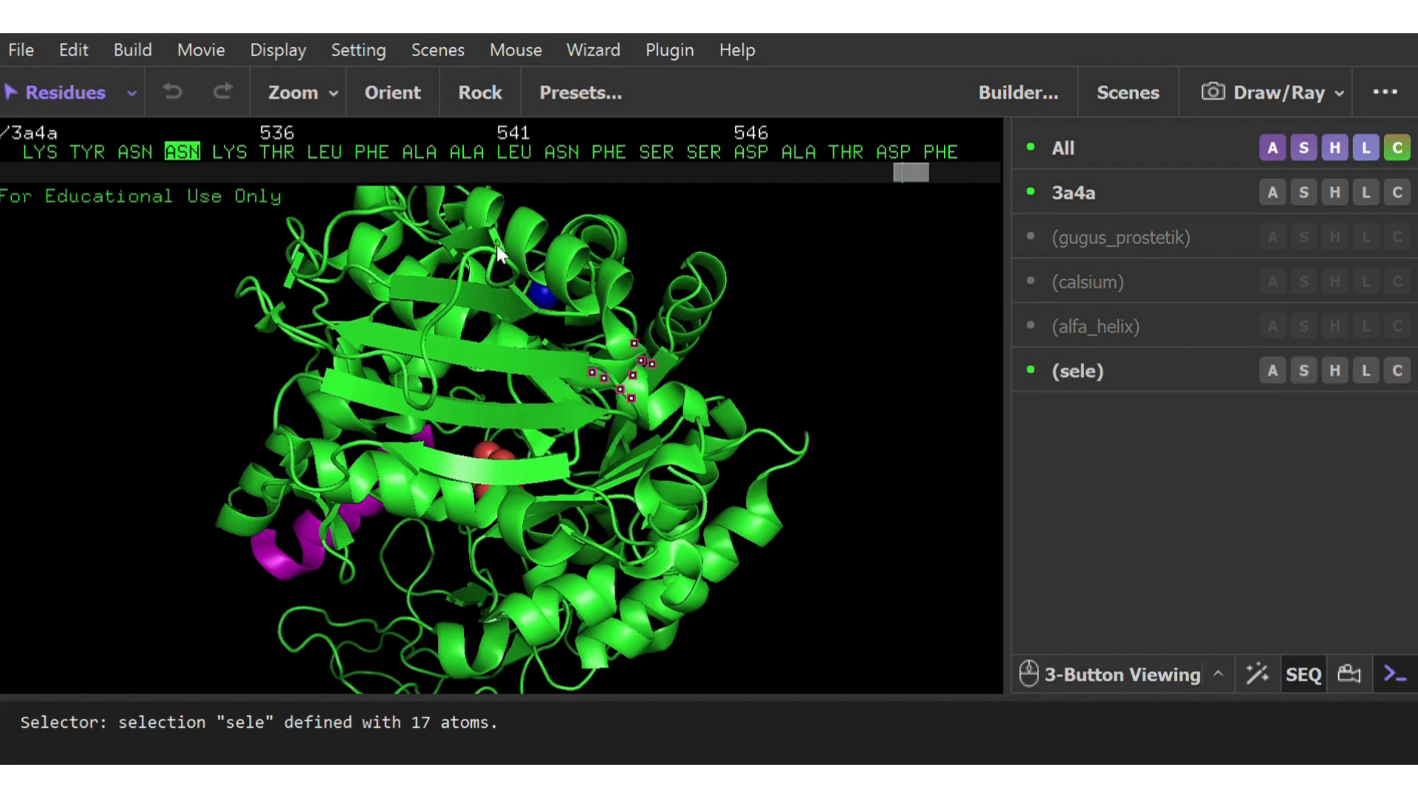
pyautogui.click(334, 329)
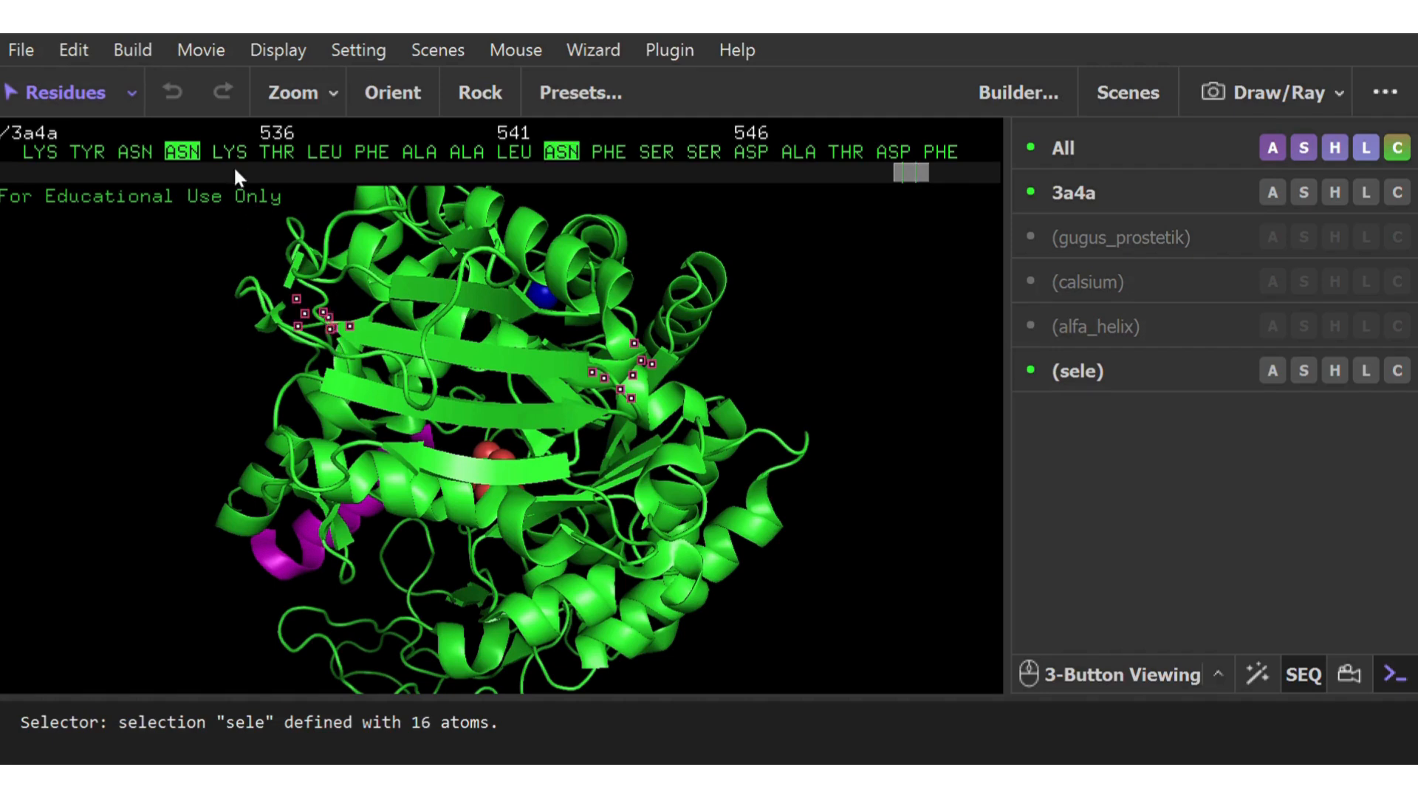
pyautogui.click(178, 152)
pyautogui.click(178, 152)
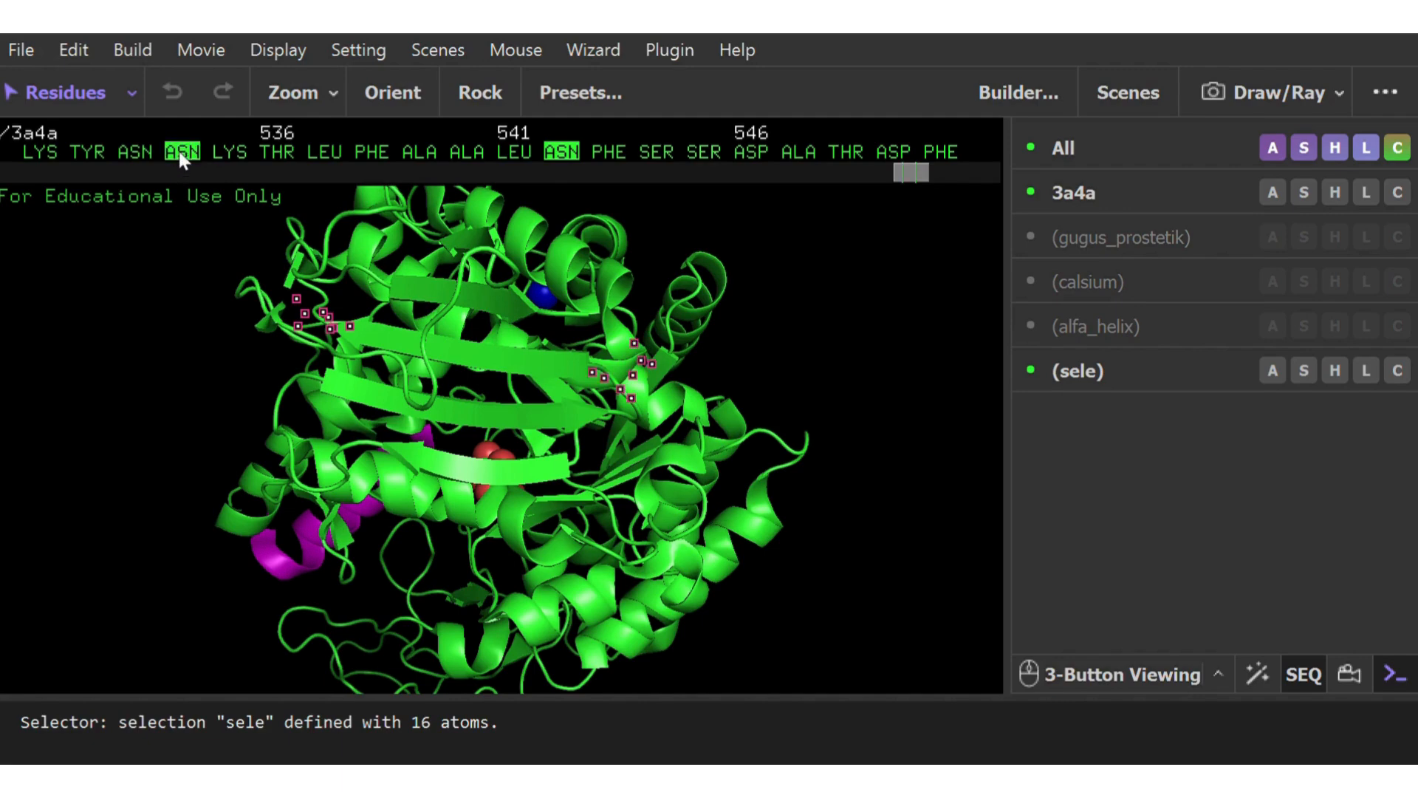
pyautogui.keyDown('shift'); pyautogui.click(562, 154); pyautogui.keyUp('shift')
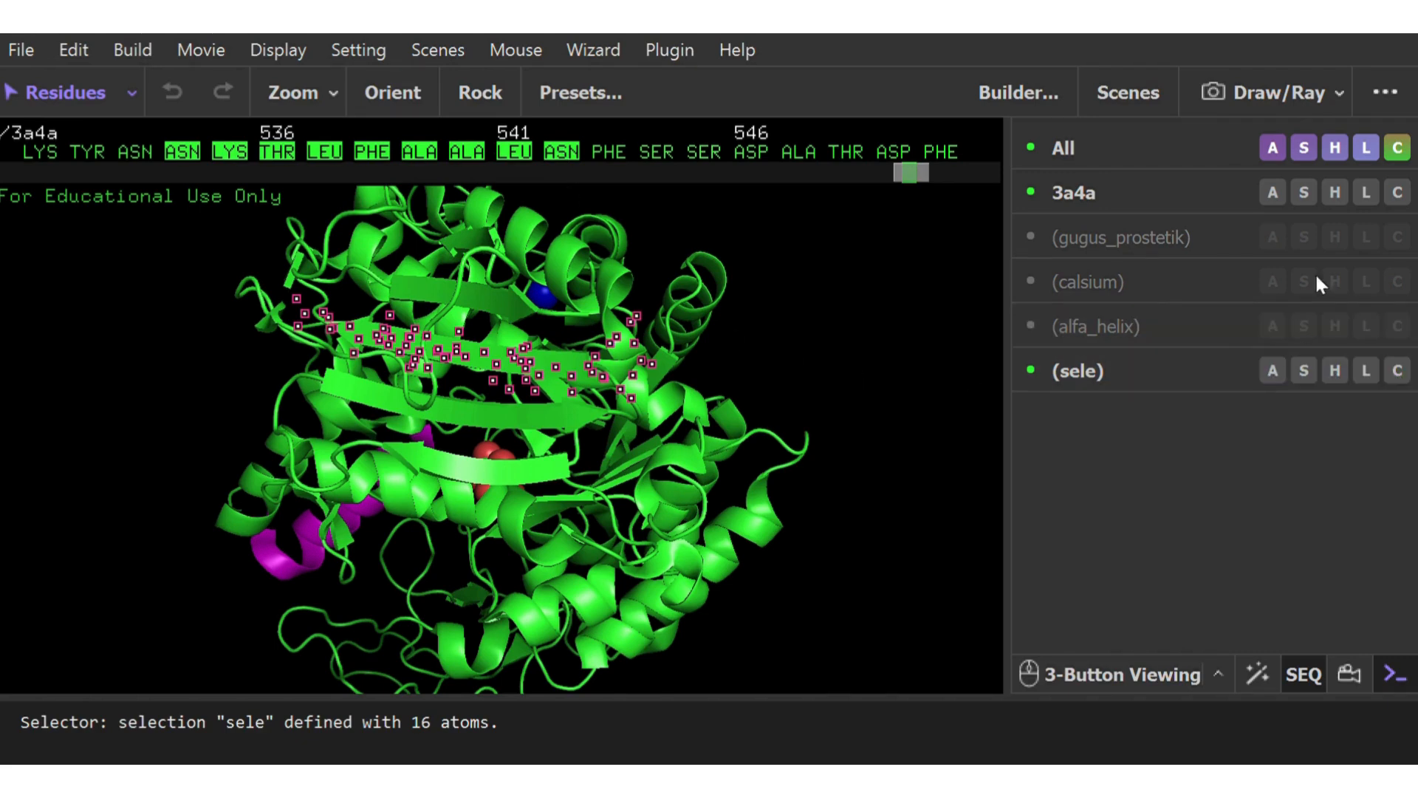
# Rename the selected strand residues beta_sheet_anti_1 and color them orange
pyautogui.click(1393, 114)
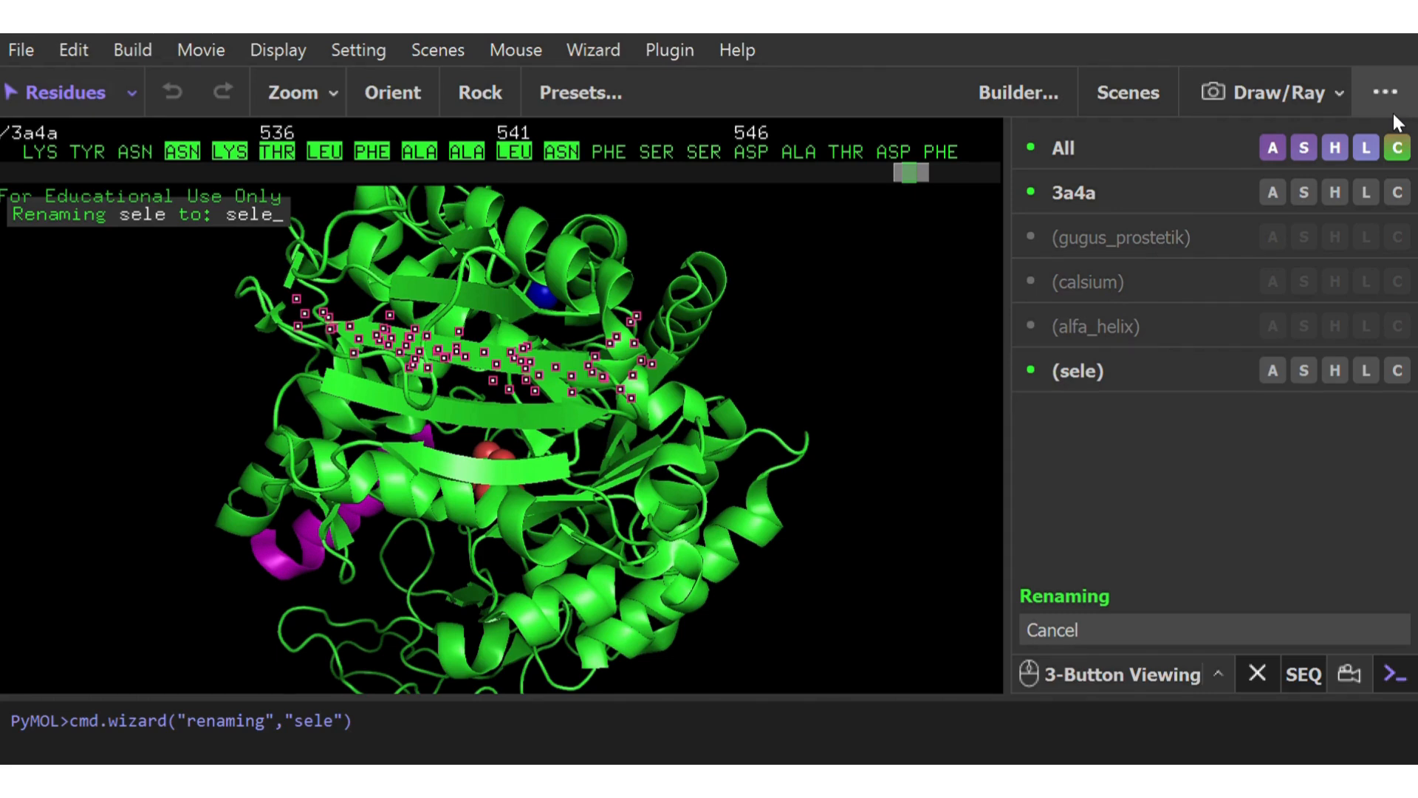
pyautogui.write('bet')
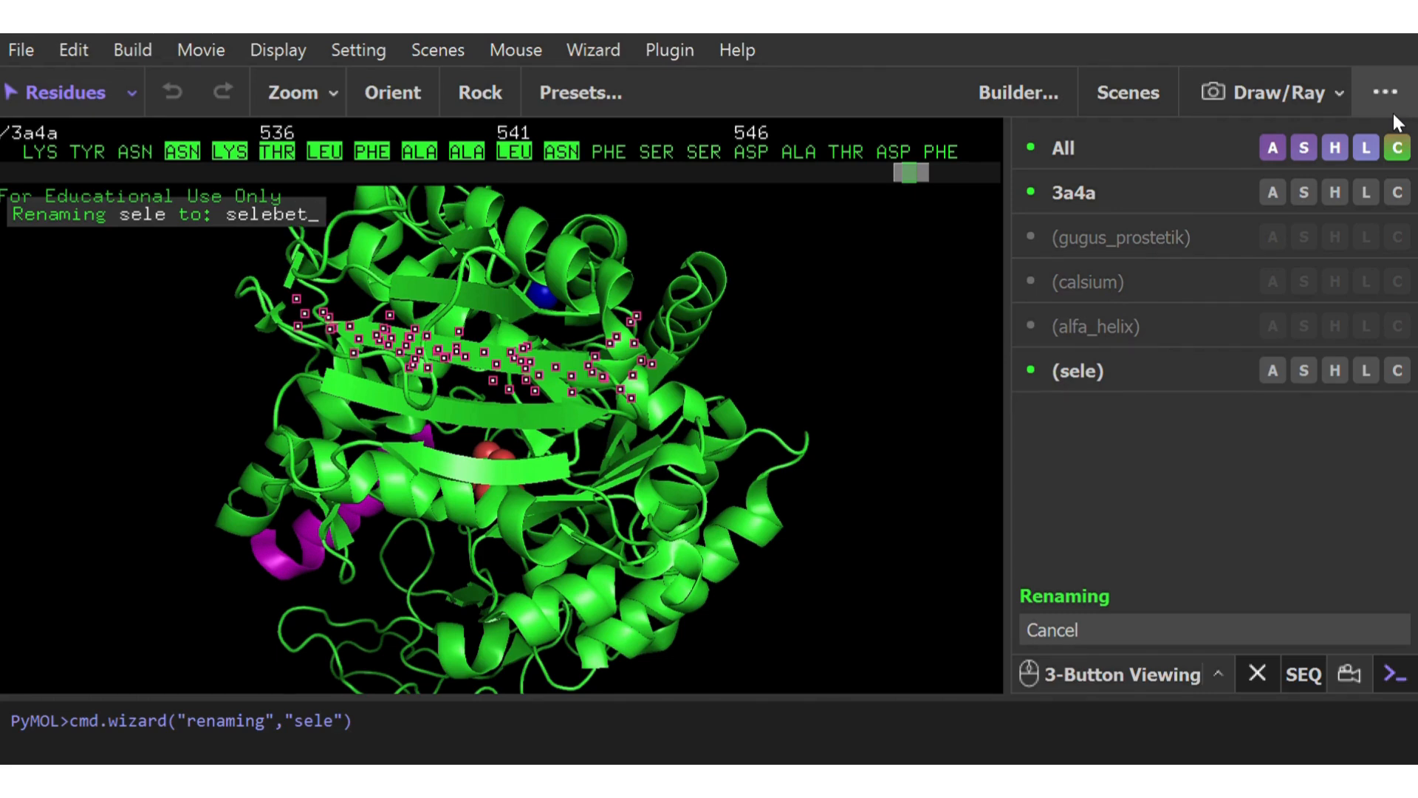
pyautogui.press('BackSpace')
pyautogui.press('BackSpace')
pyautogui.press('BackSpace')
pyautogui.press('BackSpace')
pyautogui.press('BackSpace')
pyautogui.press('BackSpace')
pyautogui.press('BackSpace')
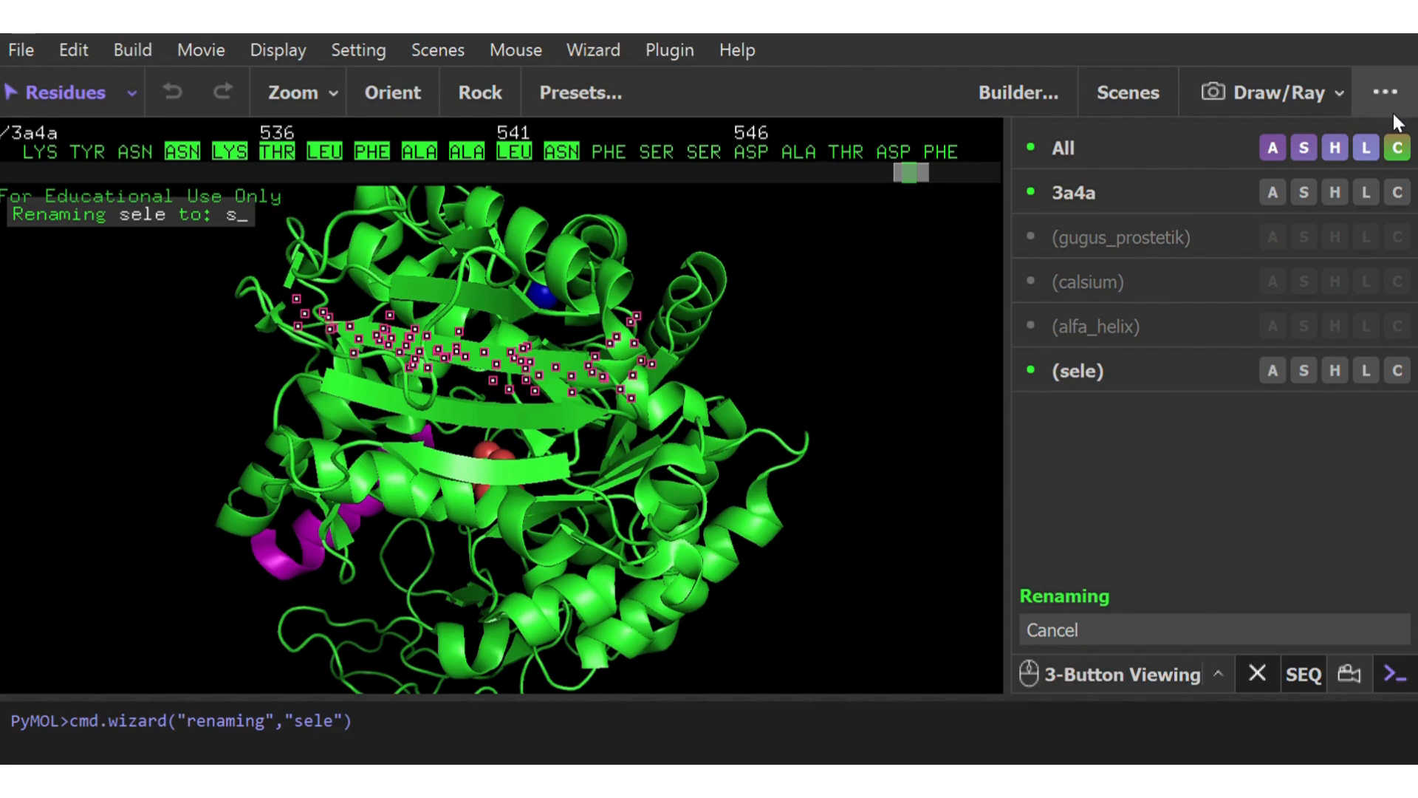
pyautogui.write('beta')
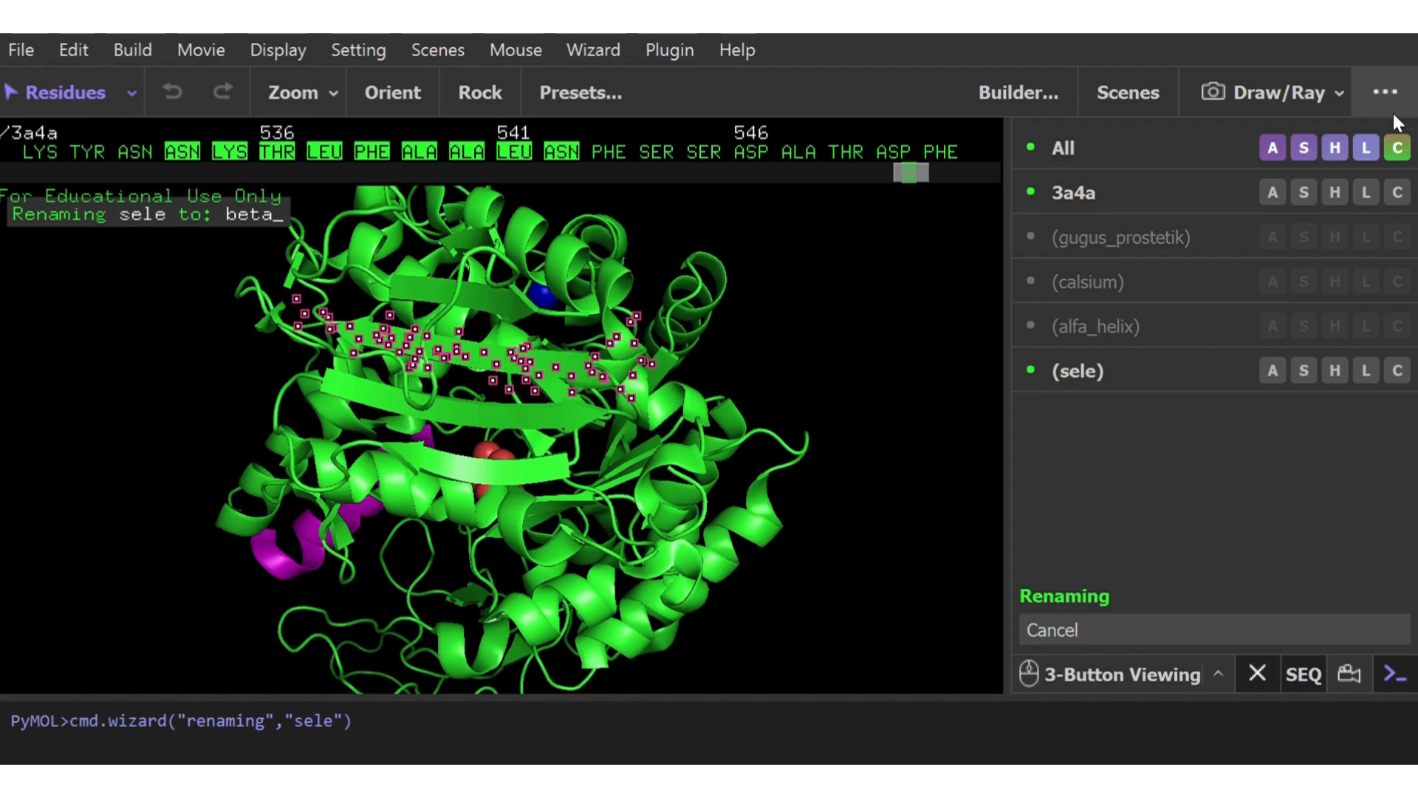
pyautogui.write('_sheet')
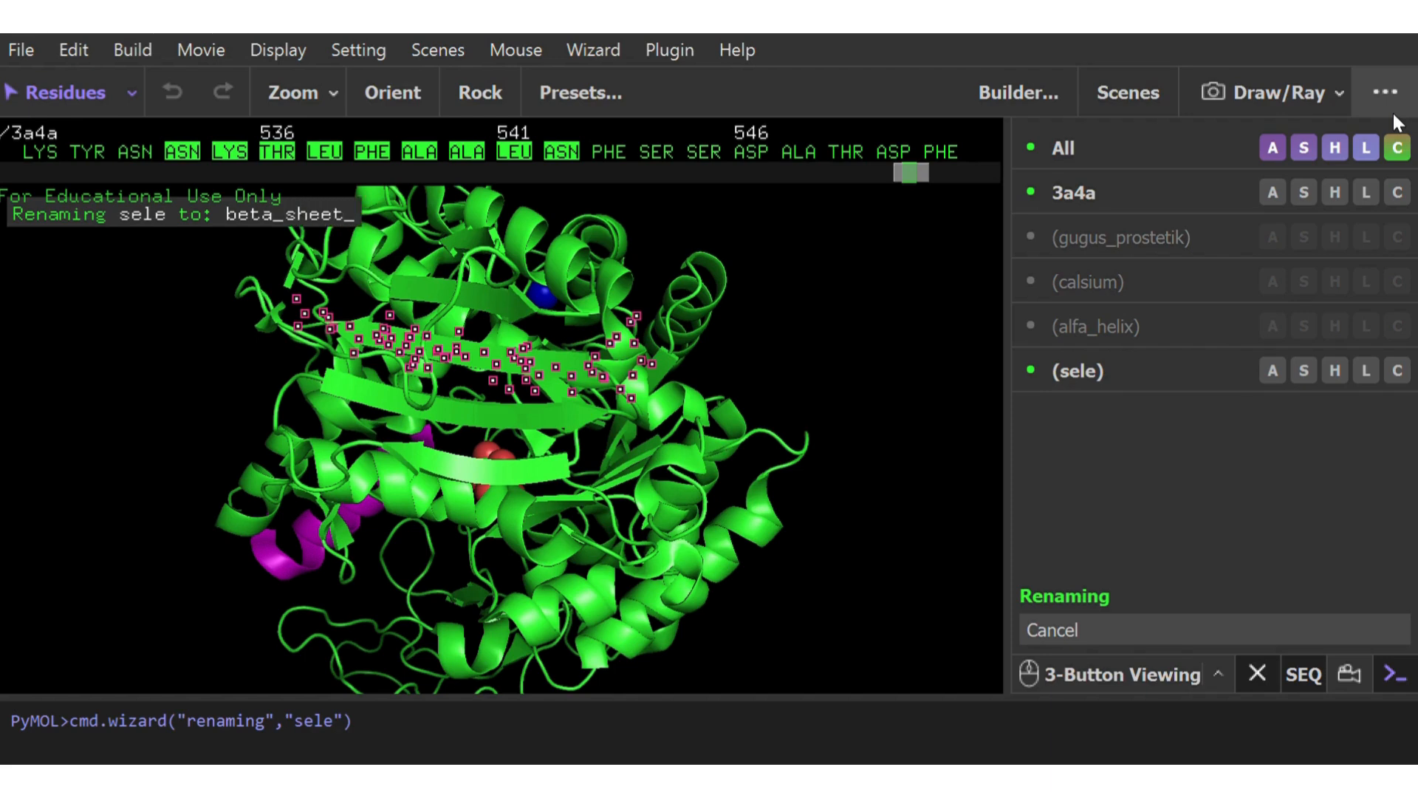
pyautogui.write('_anti')
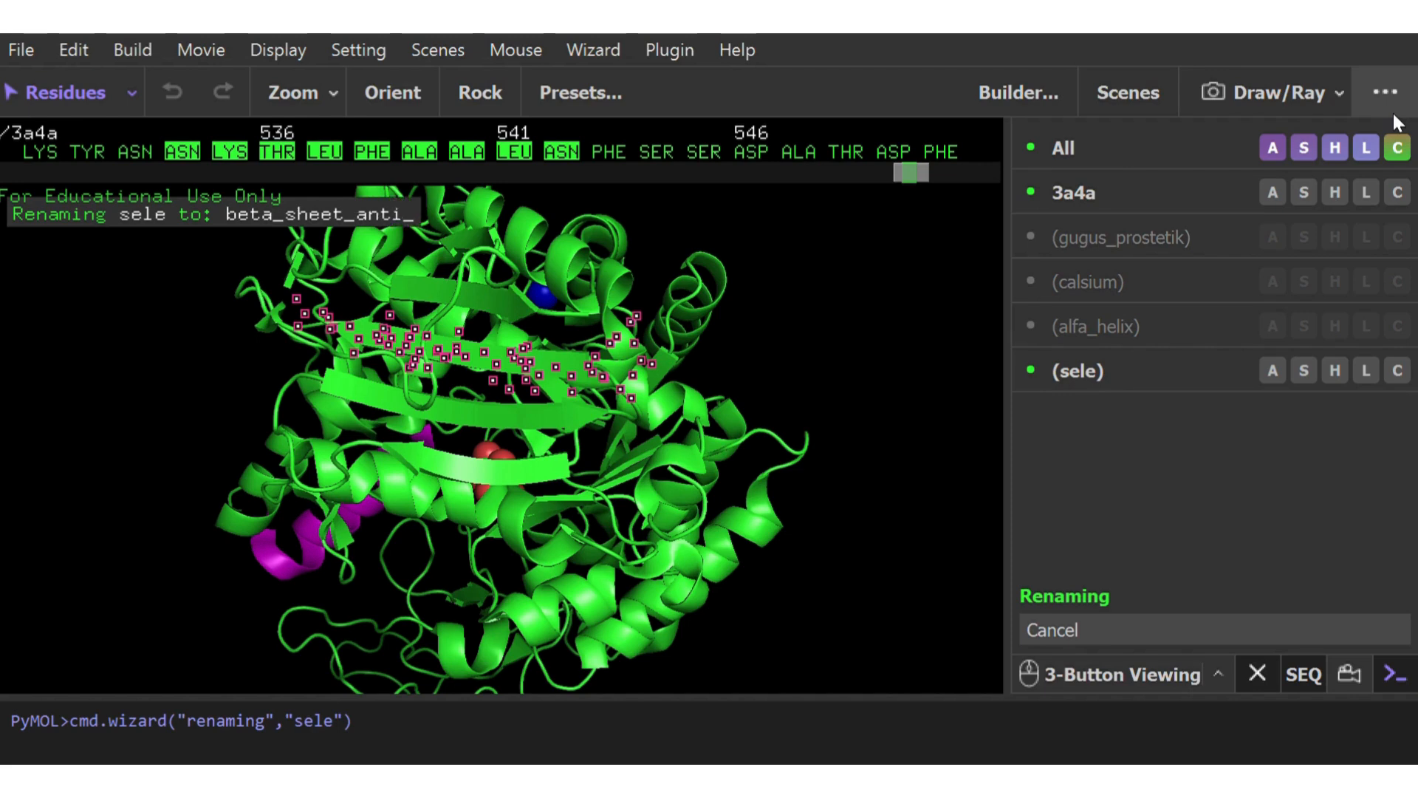
pyautogui.write('_1_')
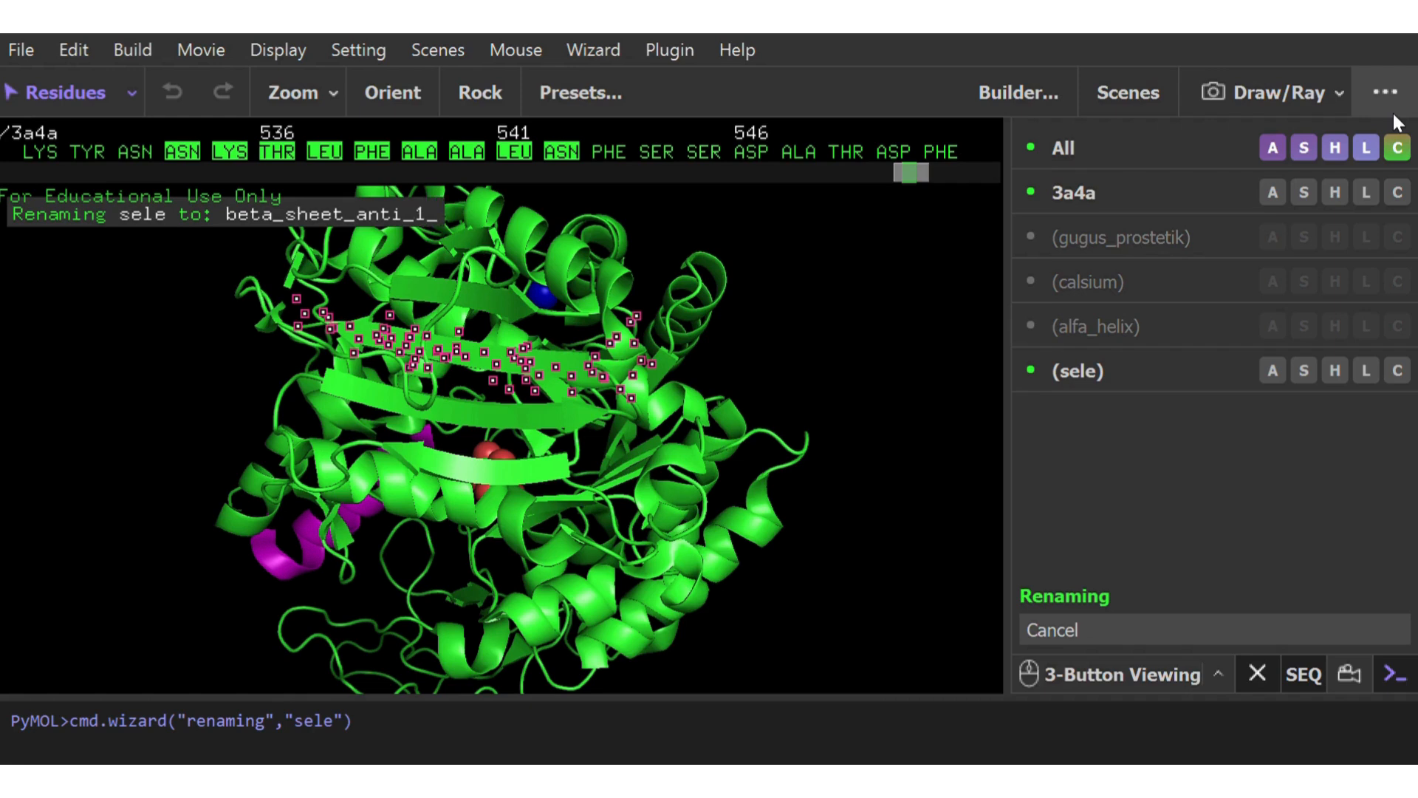
pyautogui.press('Return')
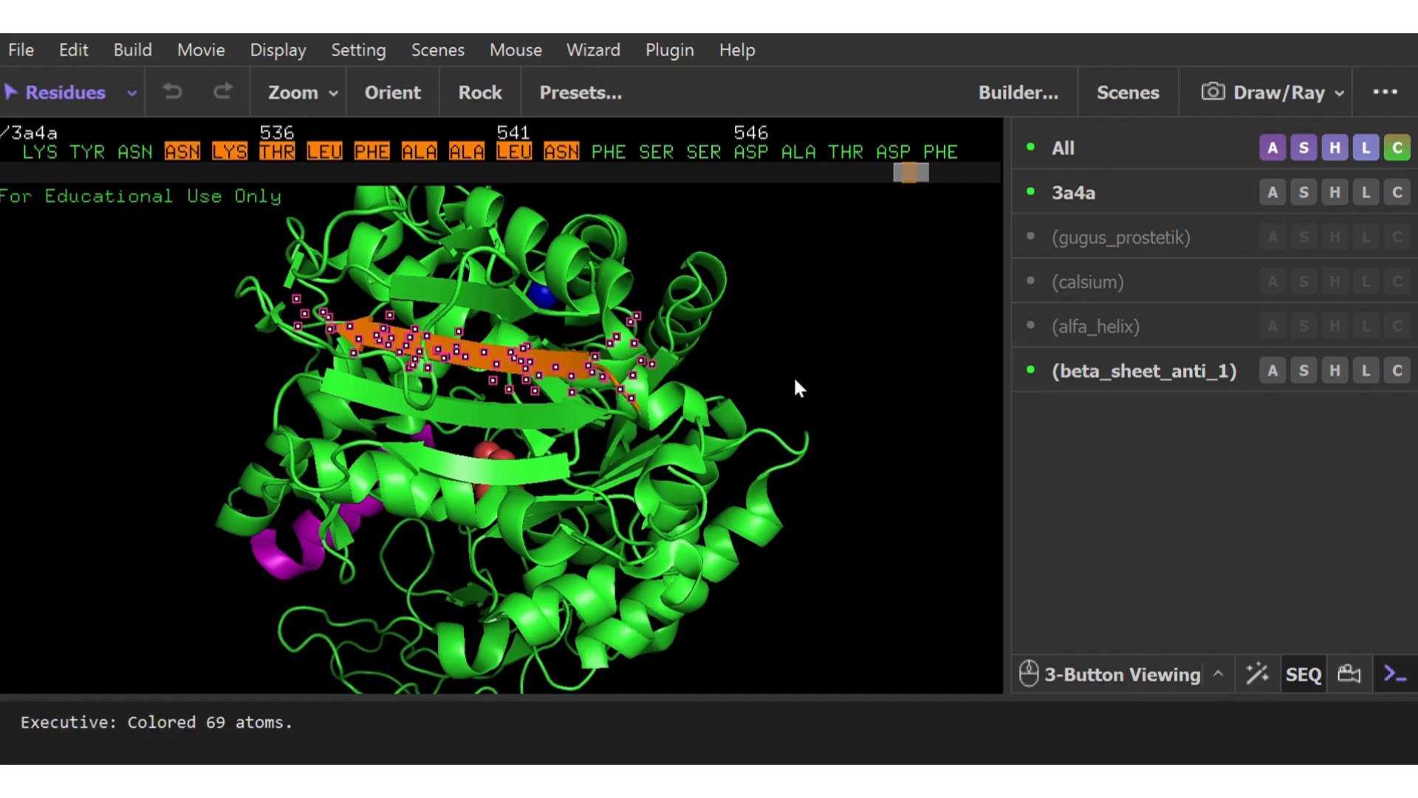
pyautogui.click(795, 380)
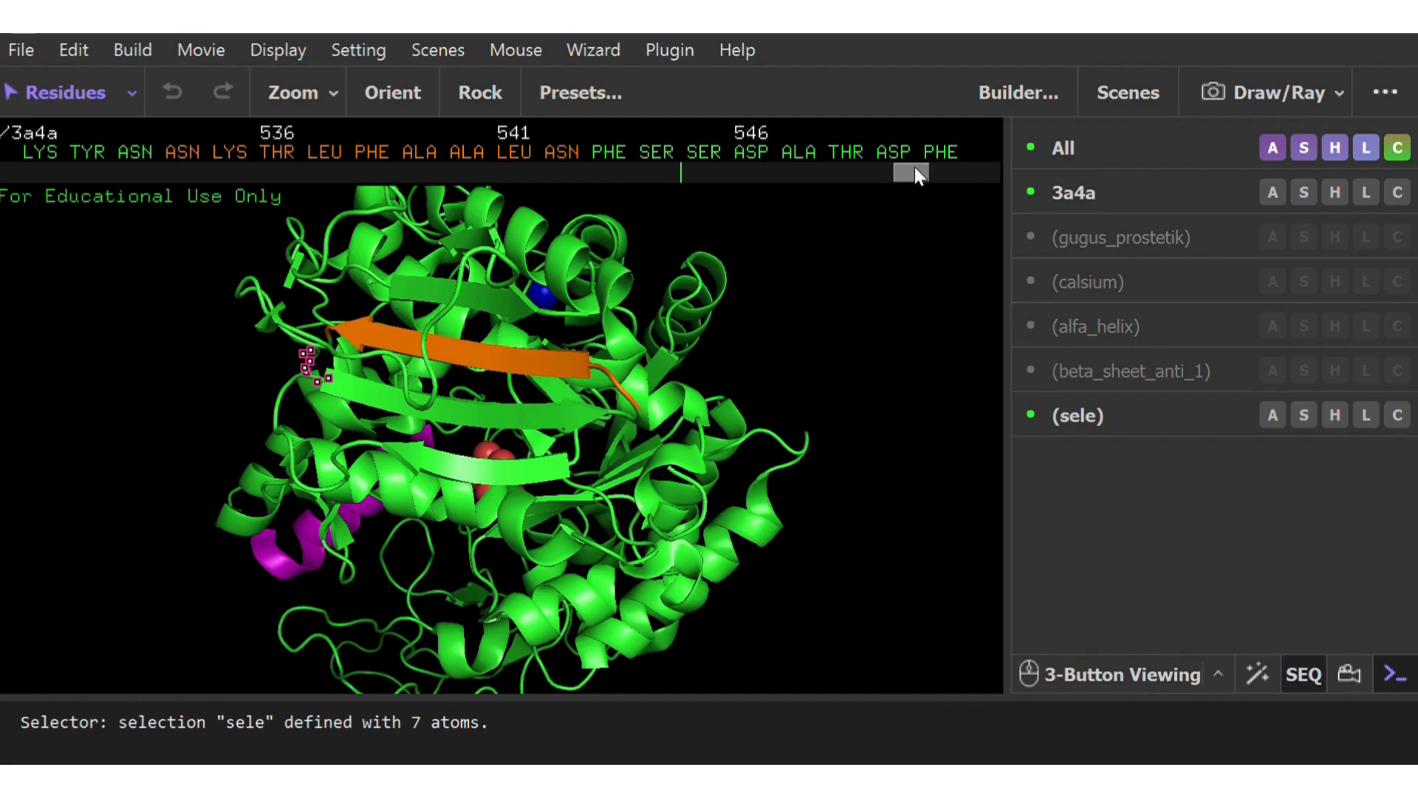
pyautogui.moveTo(916, 170); pyautogui.dragTo(687, 186)
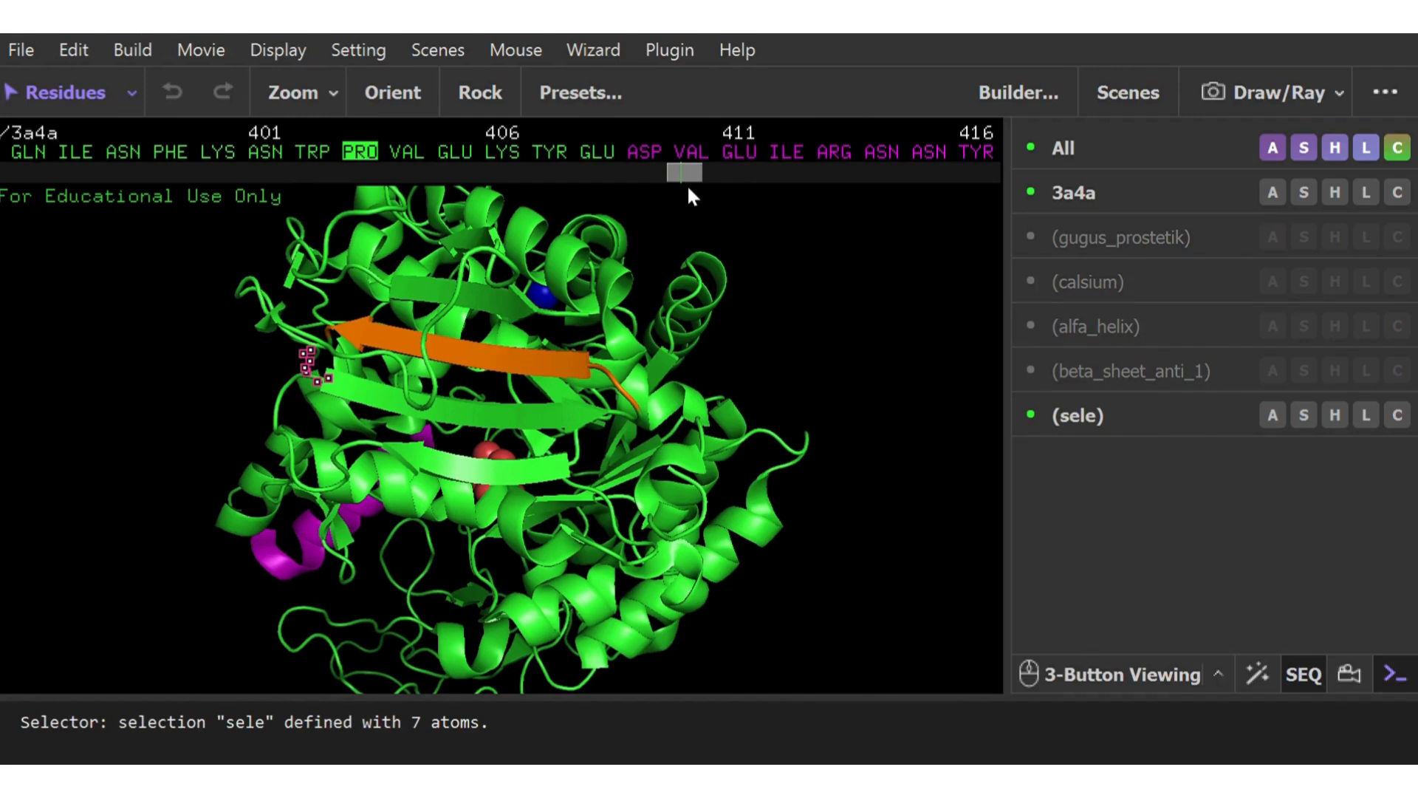
pyautogui.click(604, 414)
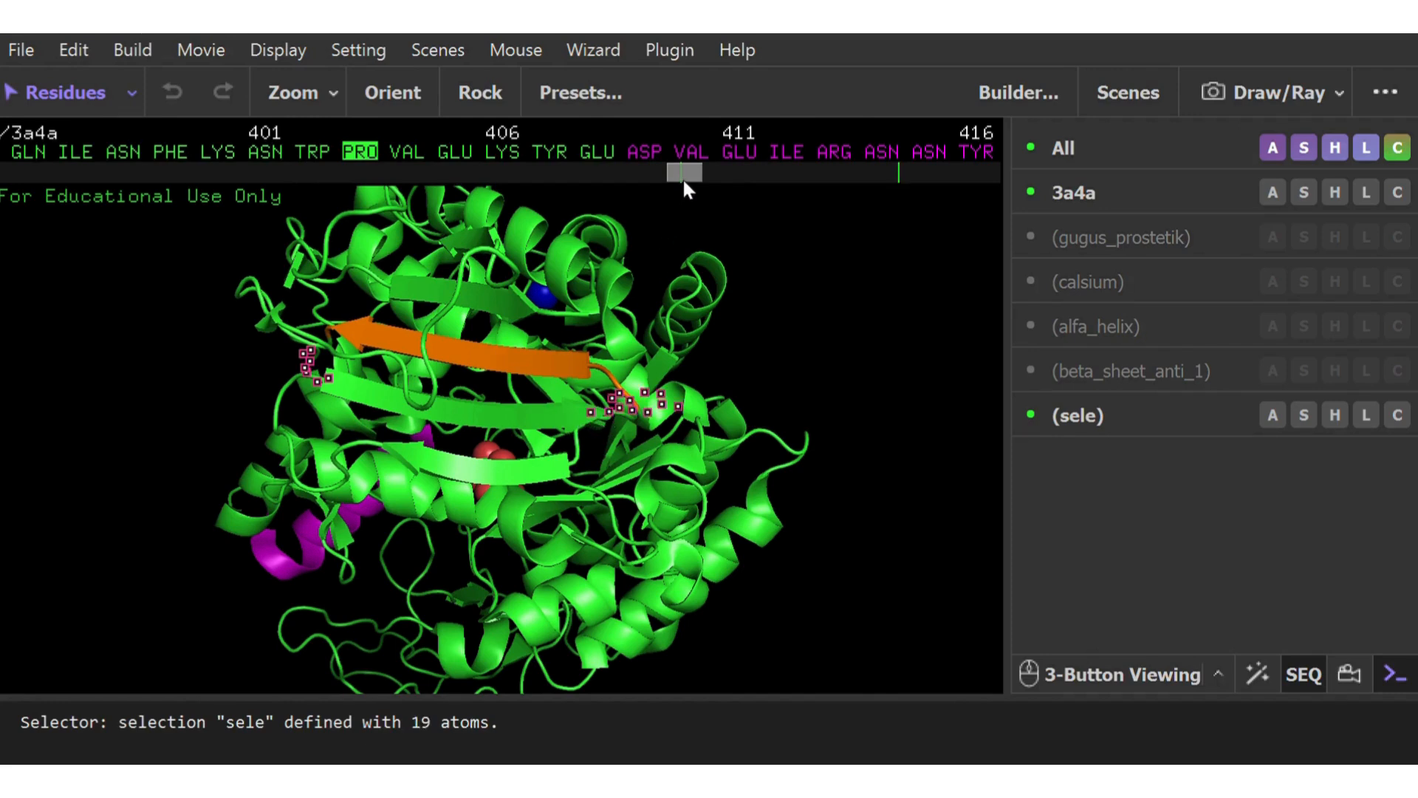
pyautogui.moveTo(685, 178); pyautogui.dragTo(759, 202)
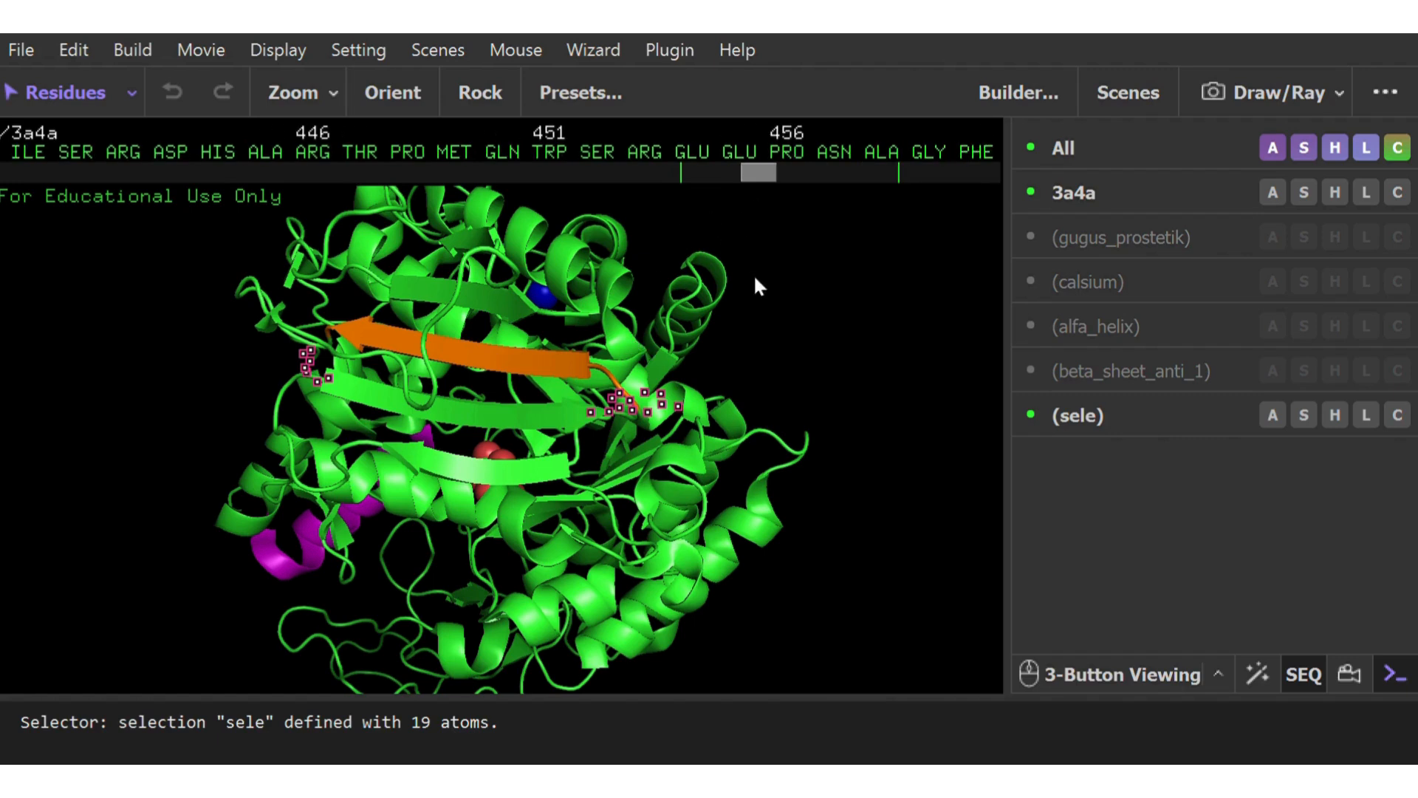
pyautogui.click(798, 273)
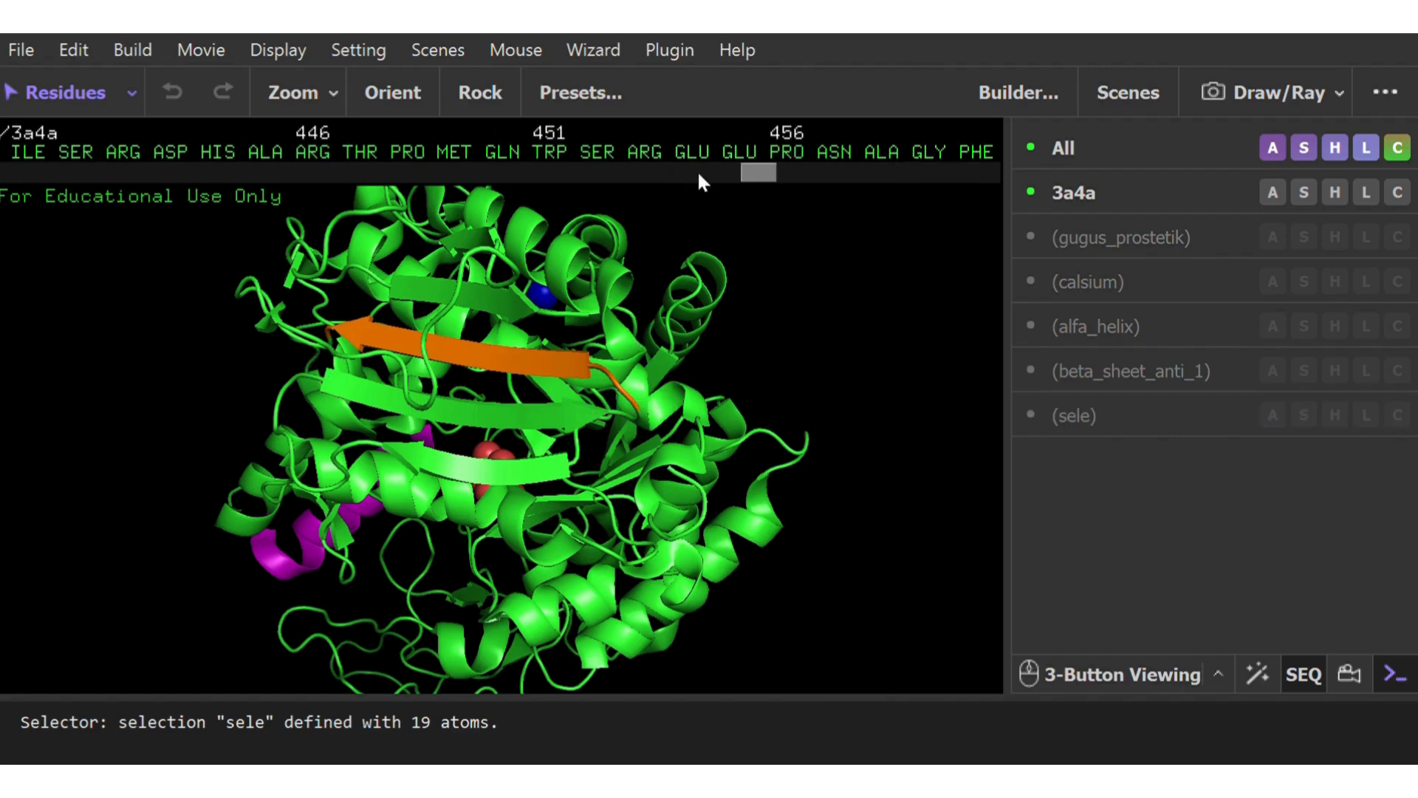
# Select the neighbouring antiparallel strand below the orange one, from LEU 525 through ASN 533 in the sequence
pyautogui.click(327, 383)
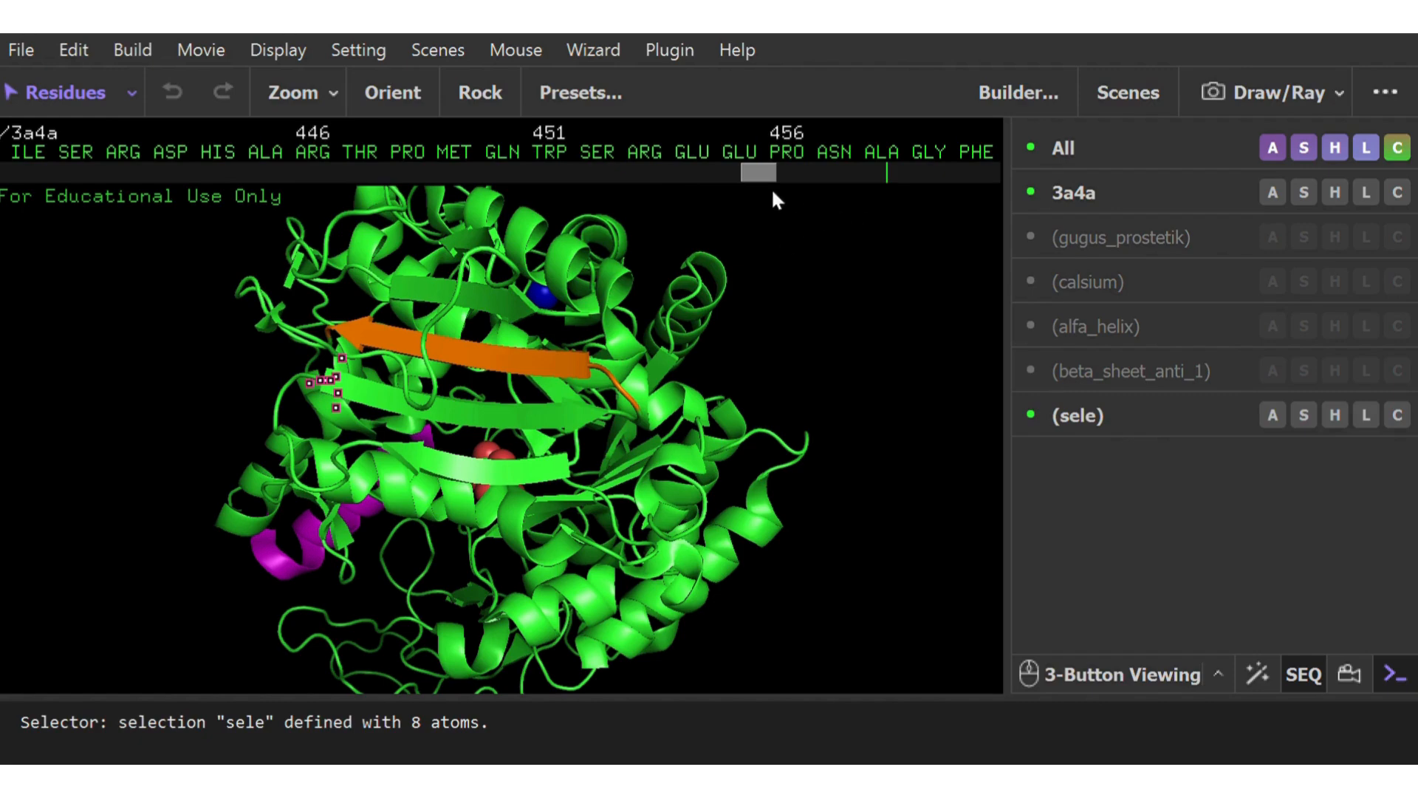
pyautogui.moveTo(772, 194); pyautogui.dragTo(895, 200)
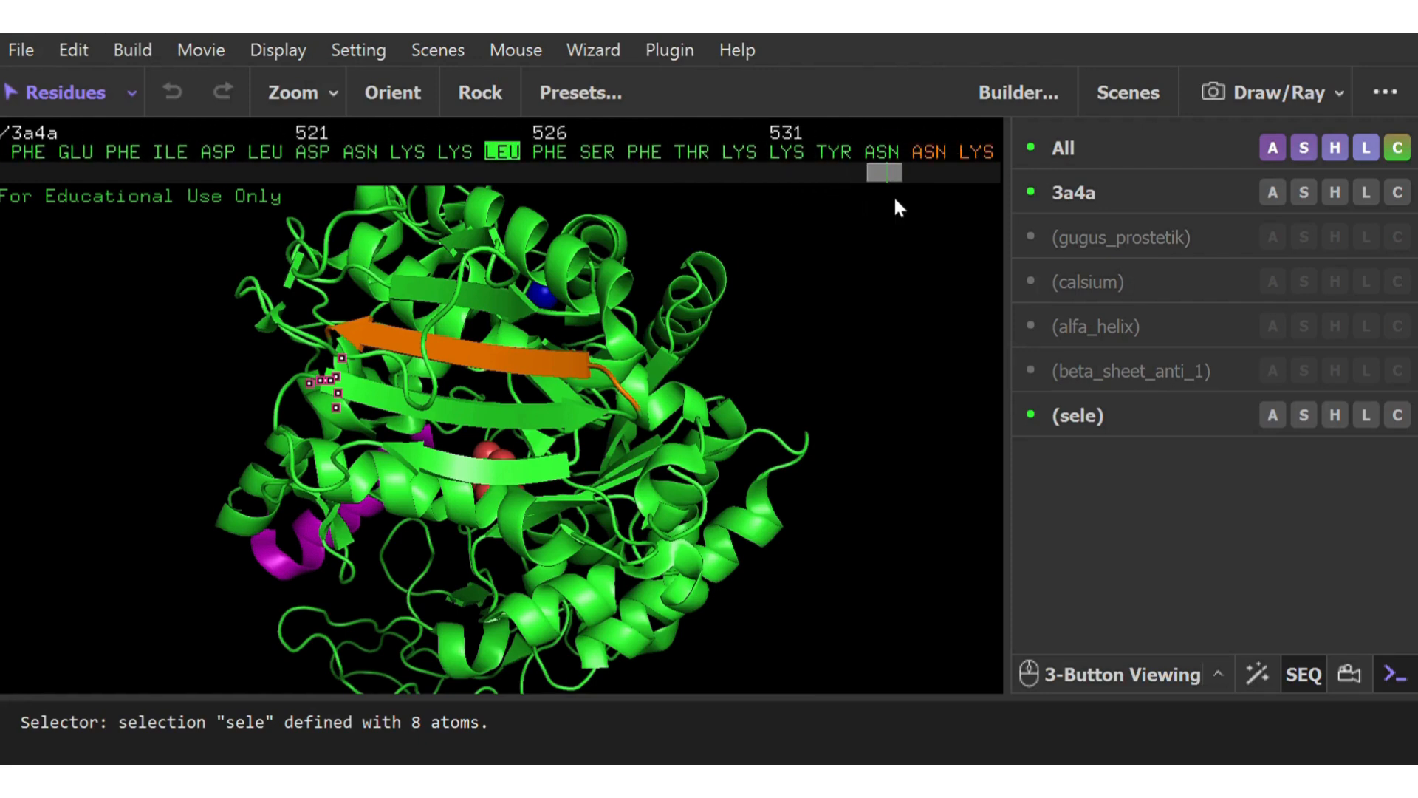
pyautogui.click(583, 425)
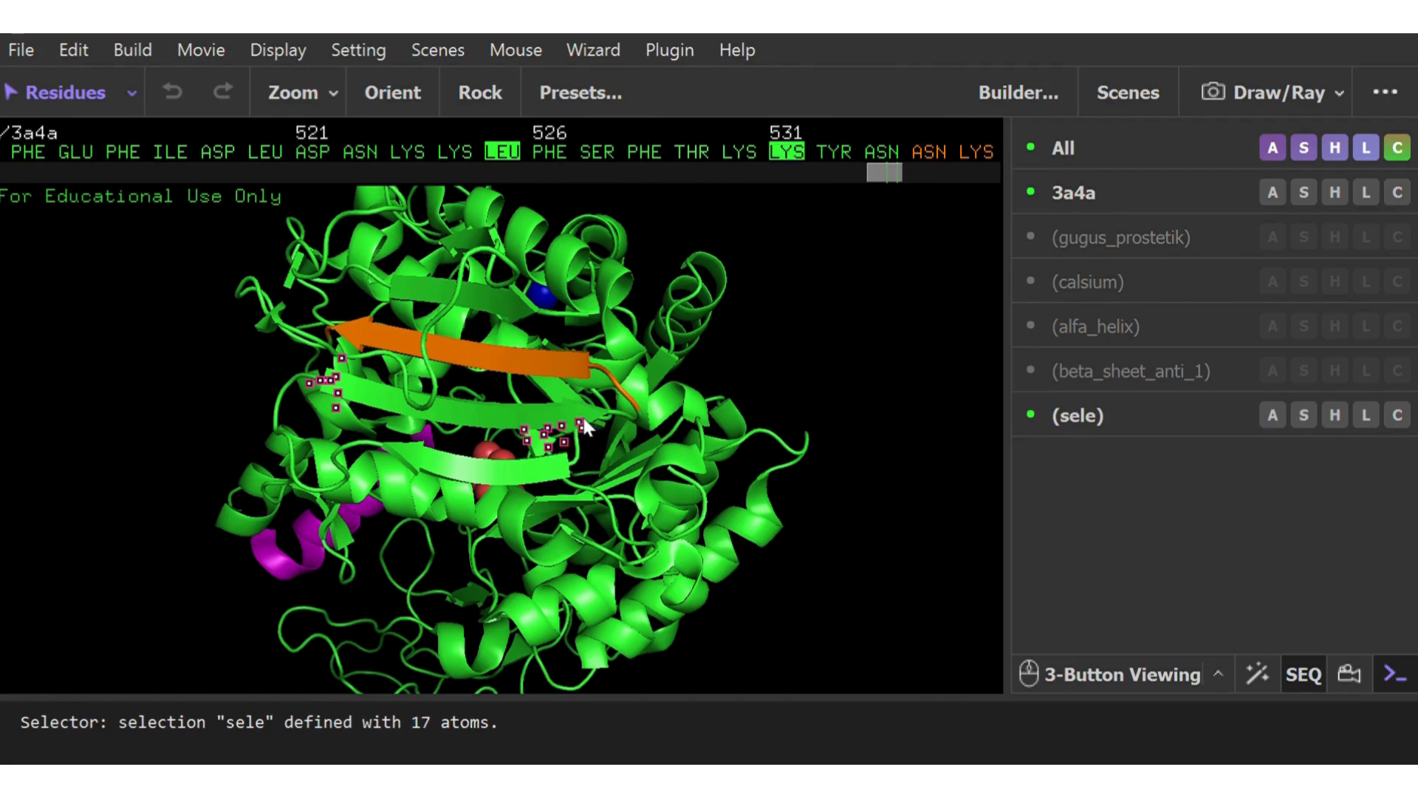
pyautogui.click(602, 413)
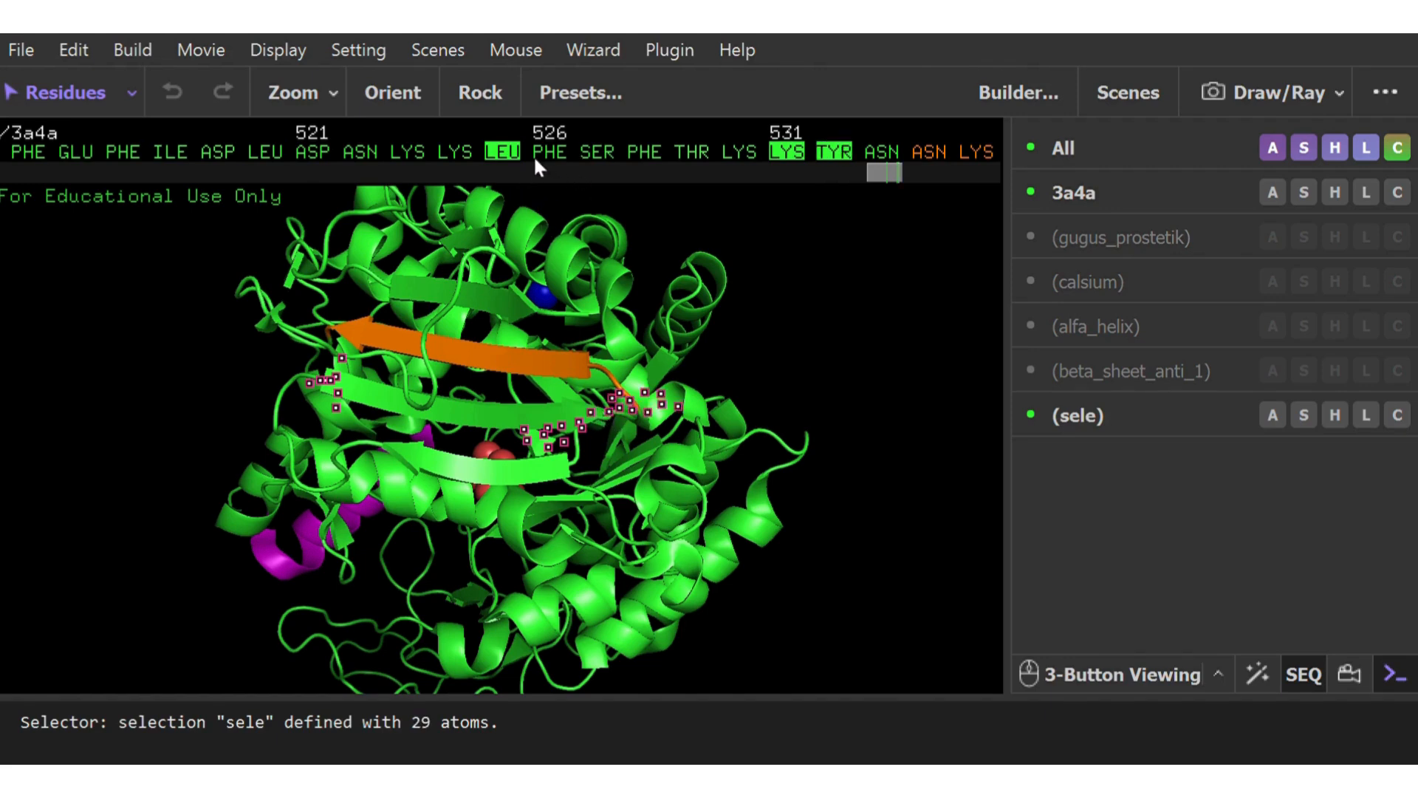
pyautogui.moveTo(546, 157); pyautogui.dragTo(792, 164)
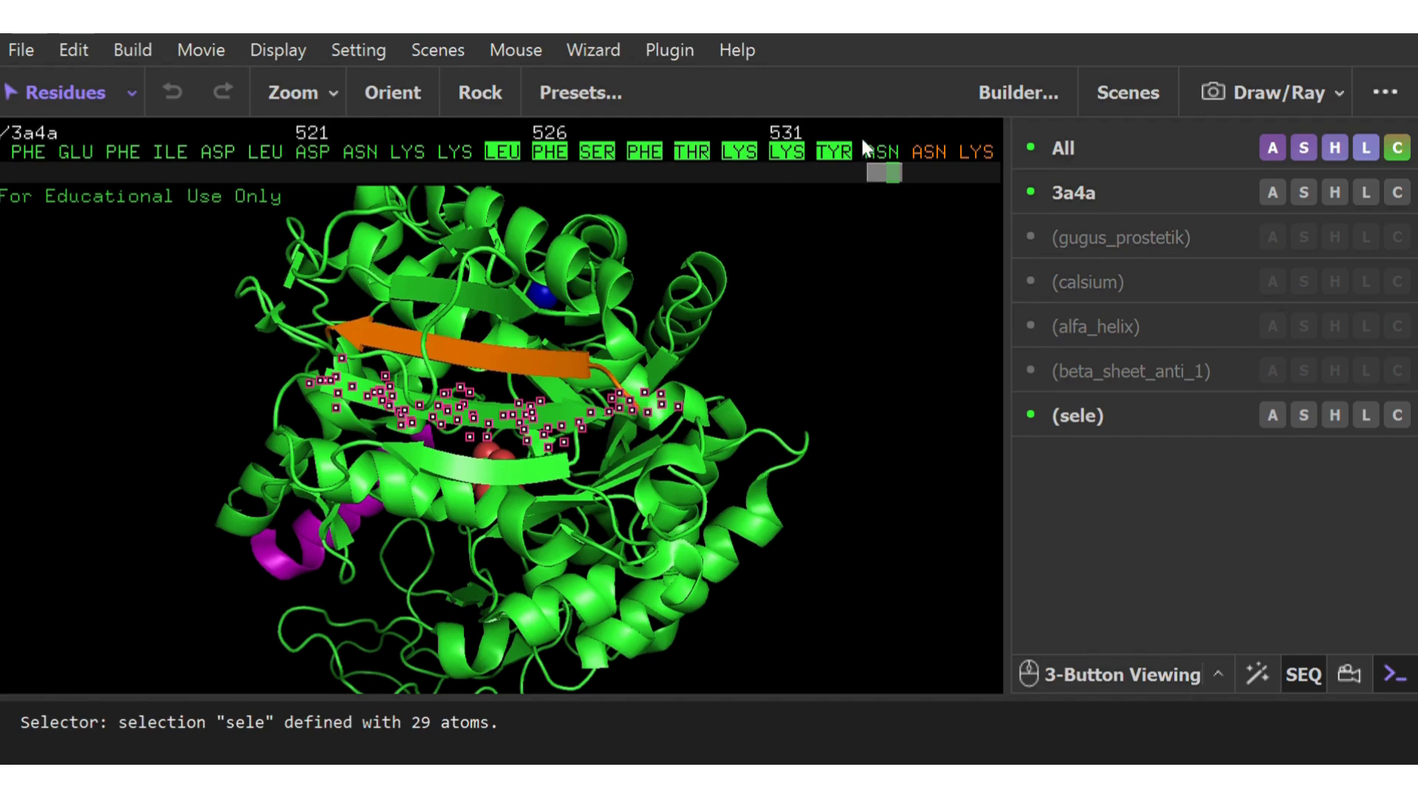
pyautogui.moveTo(785, 290); pyautogui.dragTo(582, 404)
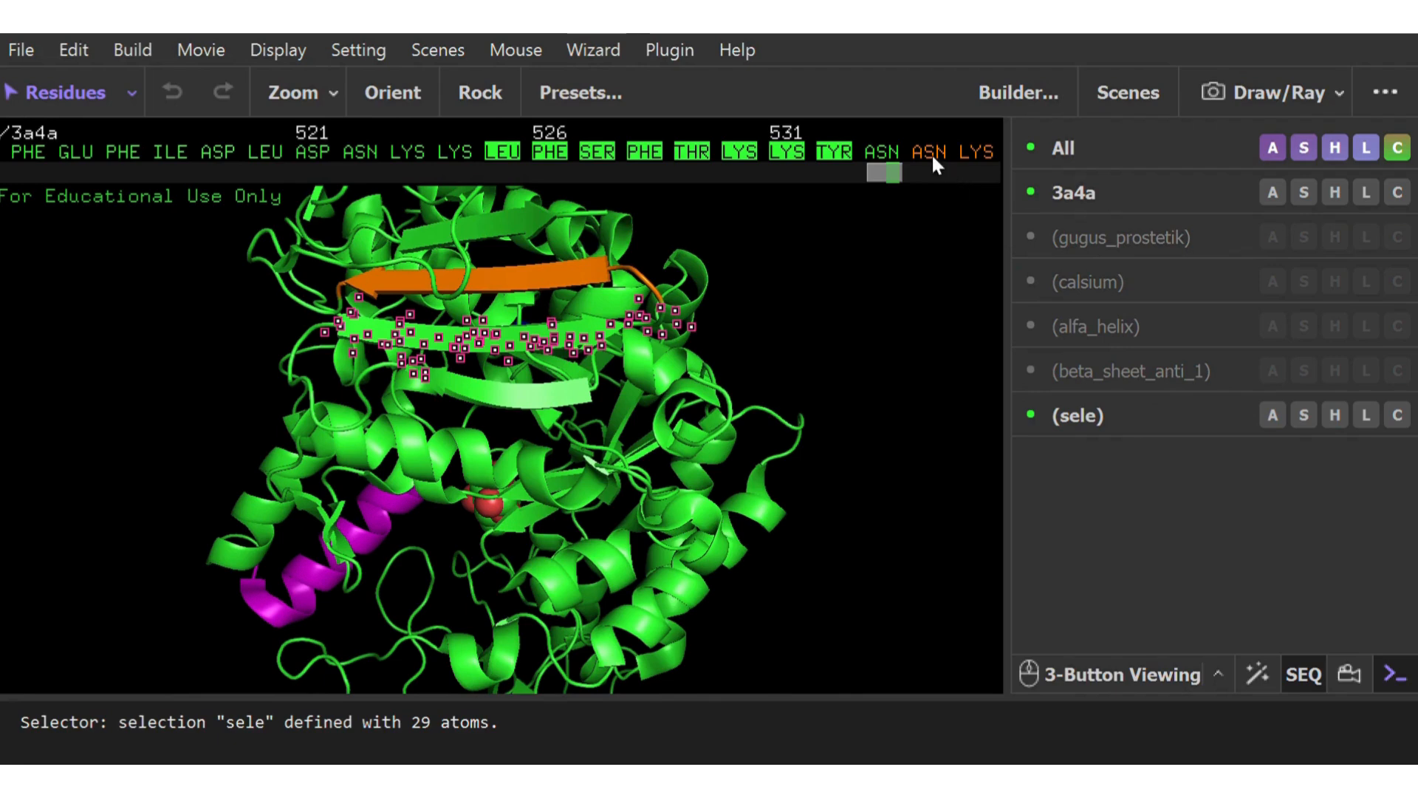
pyautogui.click(882, 151)
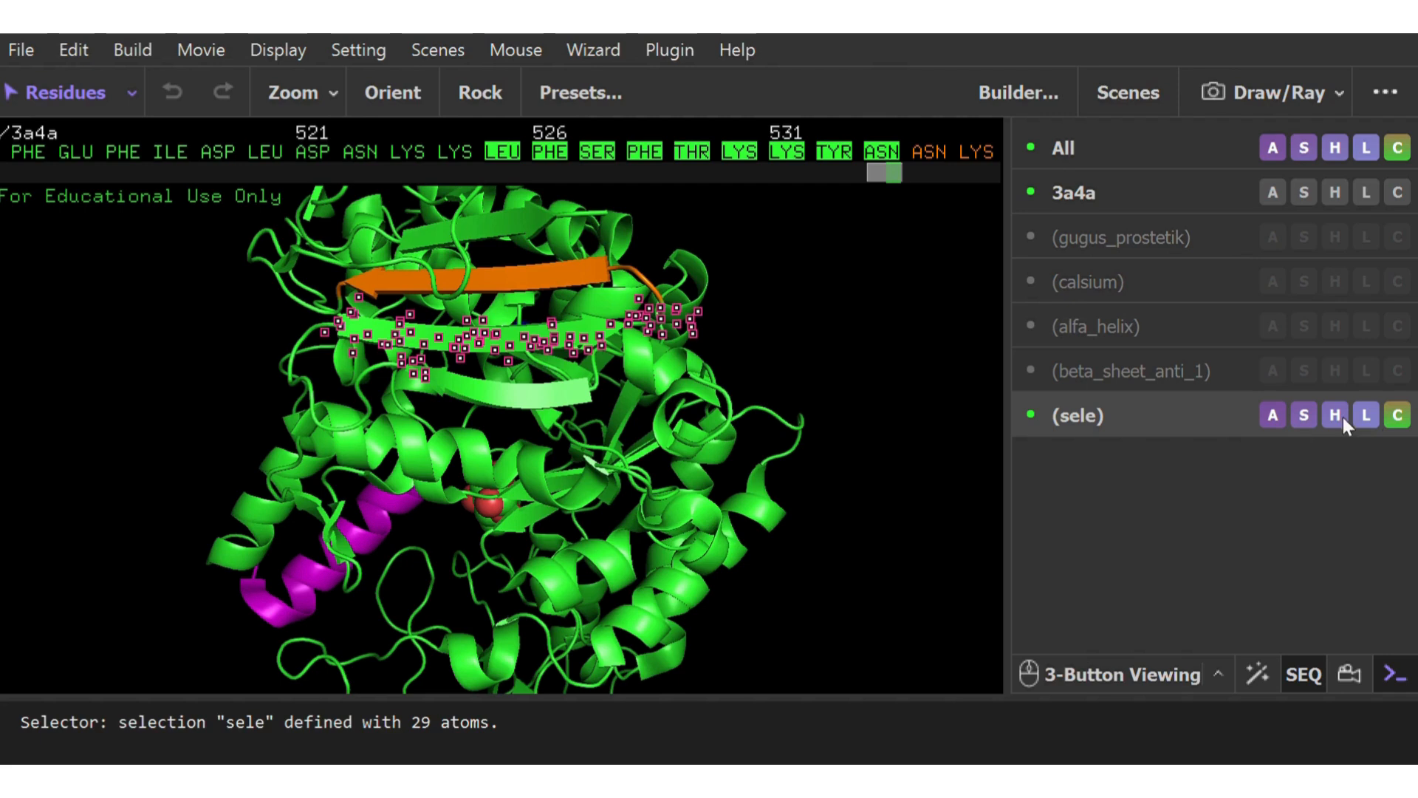
# Rename the second strand's selection beta_sheet_anti_2 and color it orange
pyautogui.click(1394, 113)
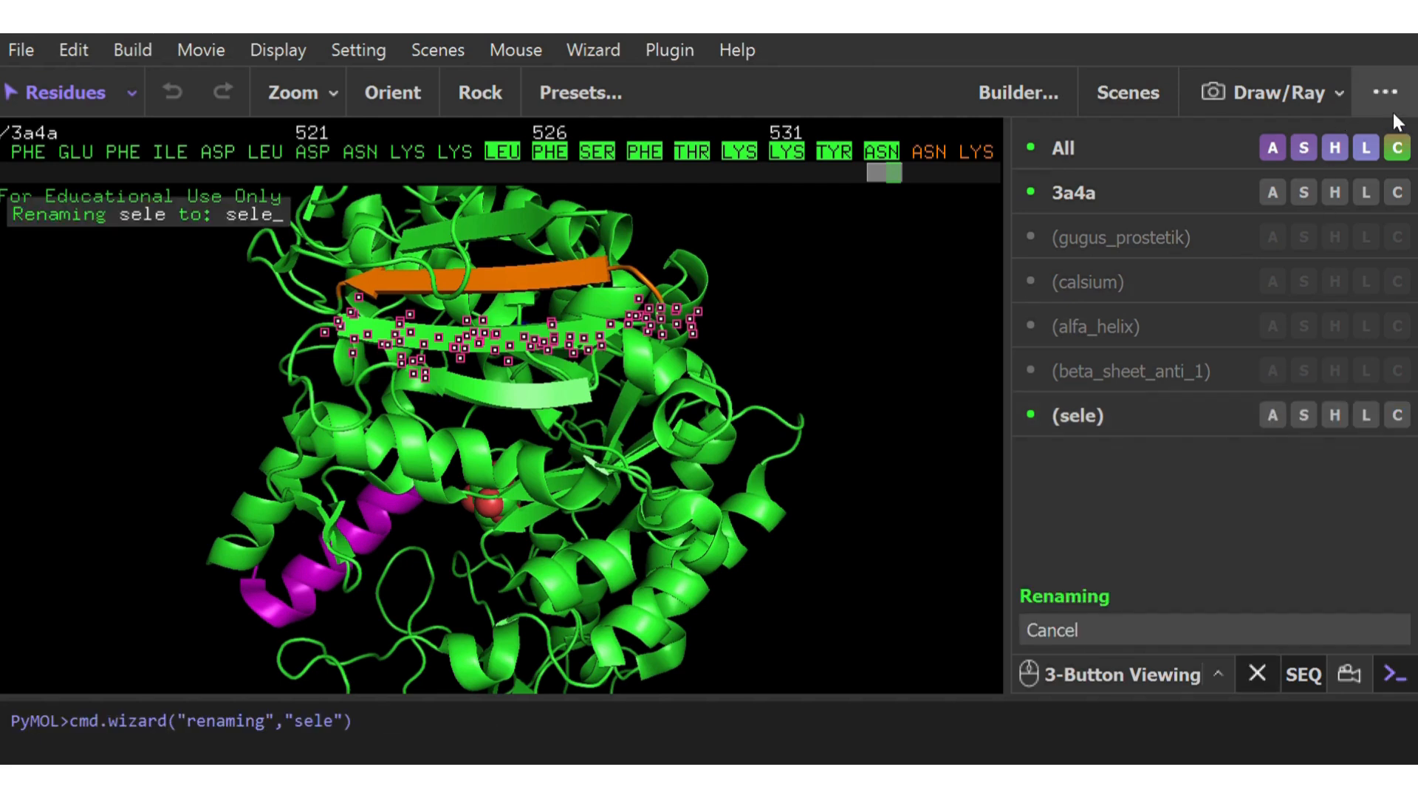
pyautogui.press('BackSpace')
pyautogui.press('BackSpace')
pyautogui.press('BackSpace')
pyautogui.press('BackSpace')
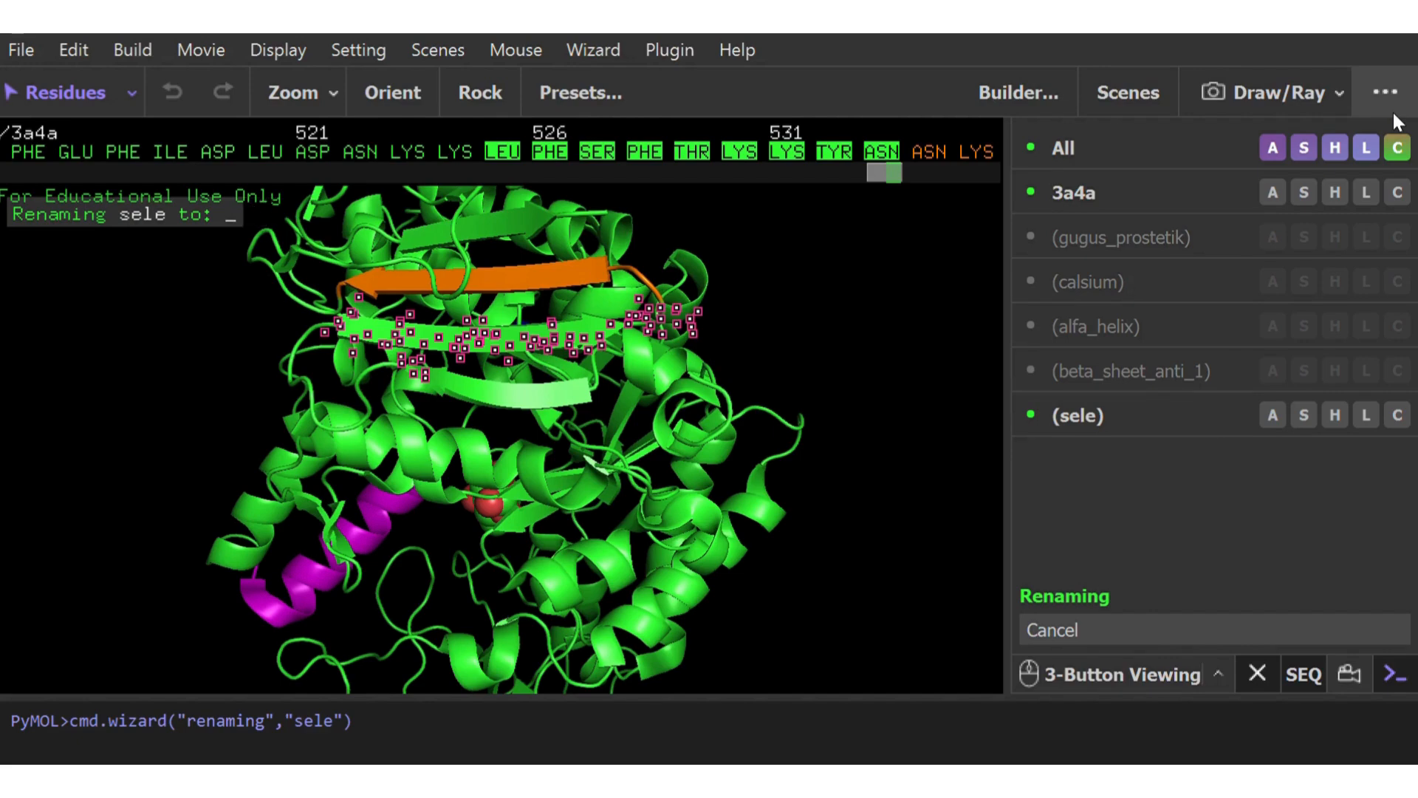
pyautogui.write('beta_')
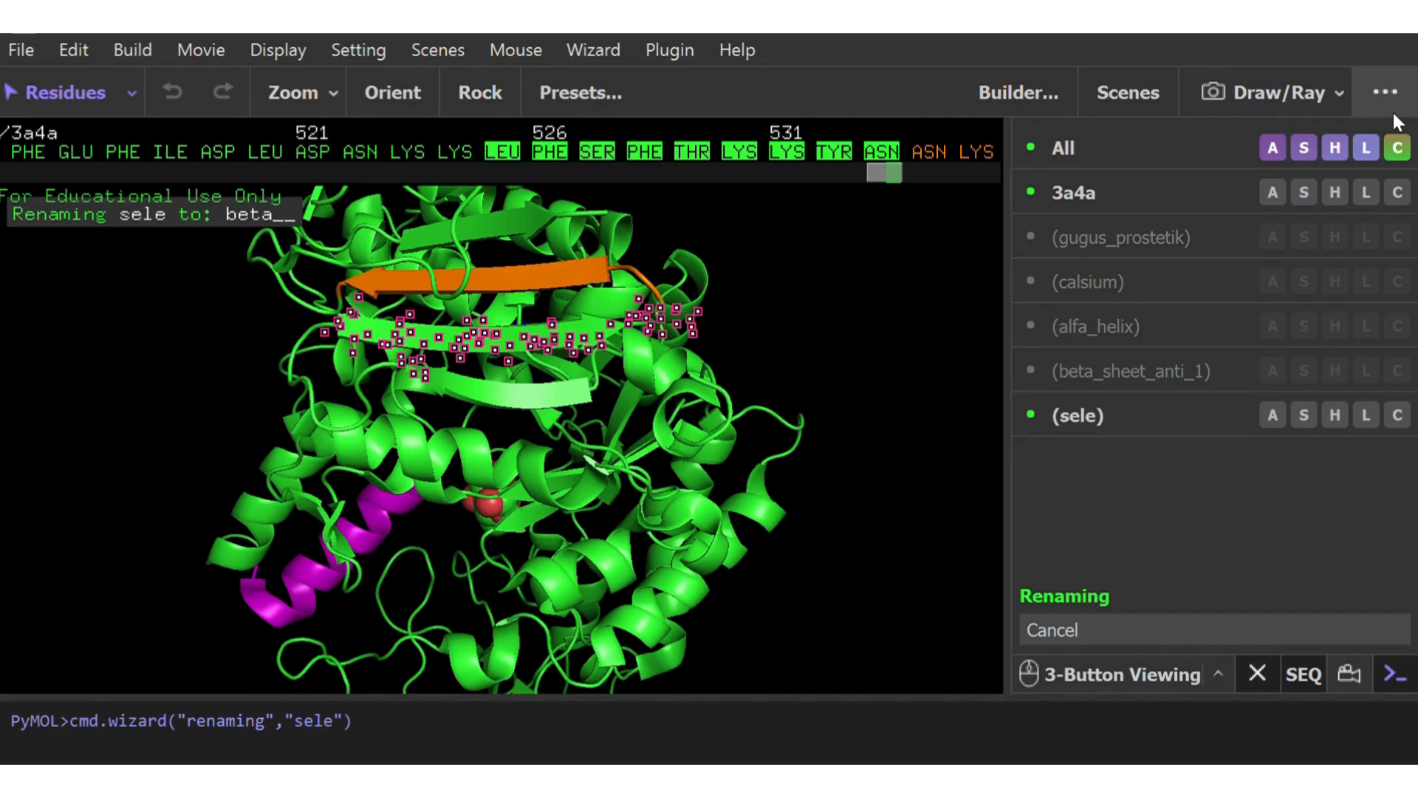
pyautogui.write('sheet')
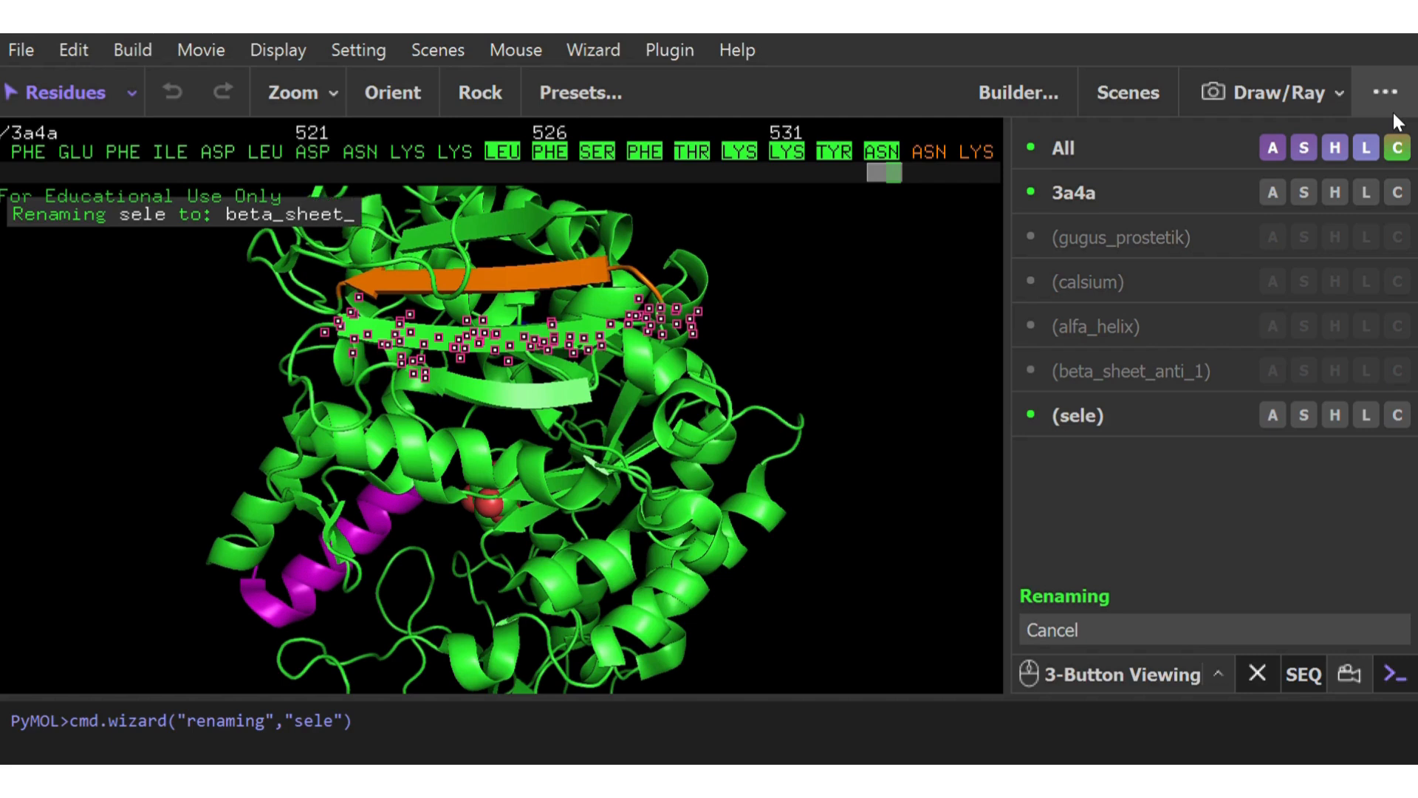
pyautogui.write('_an')
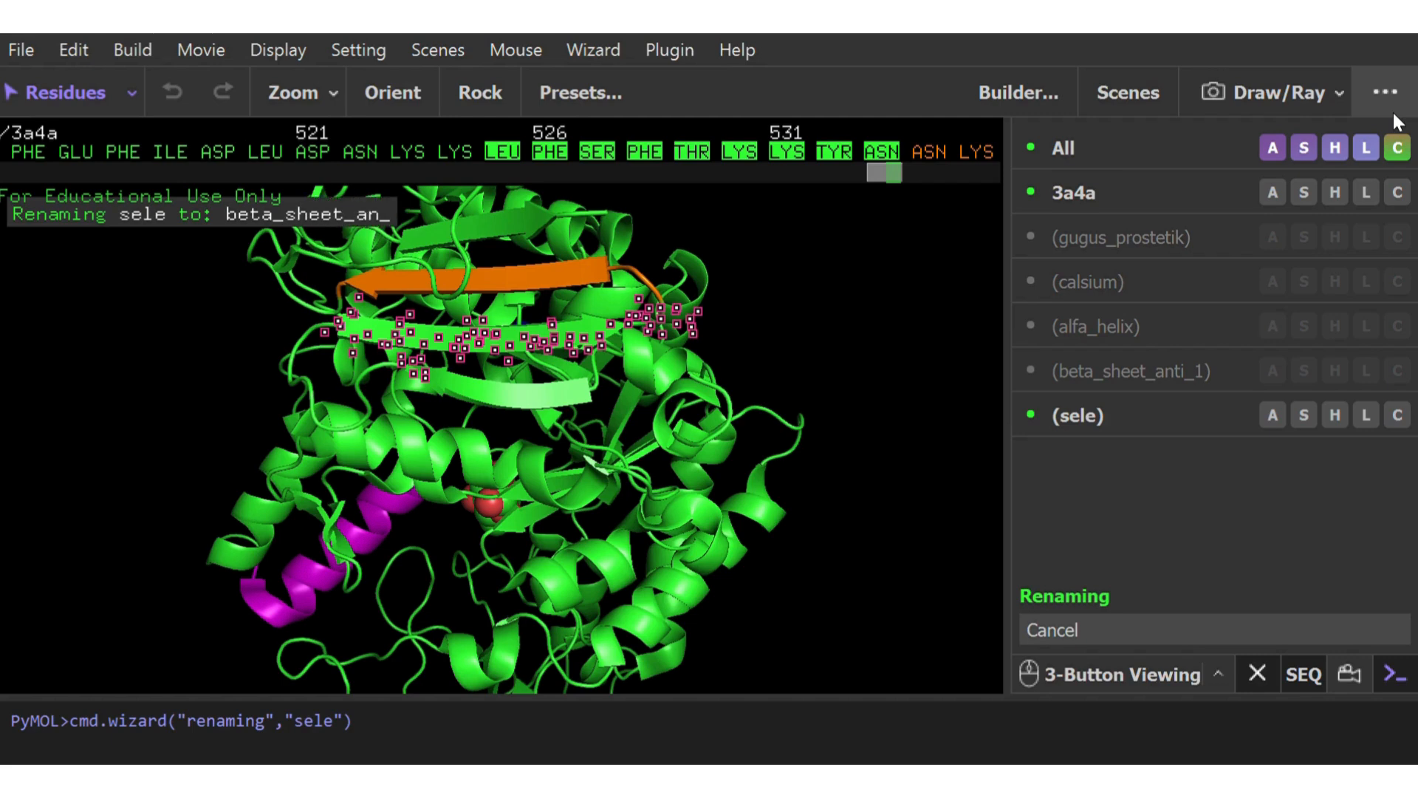
pyautogui.write('ti_2')
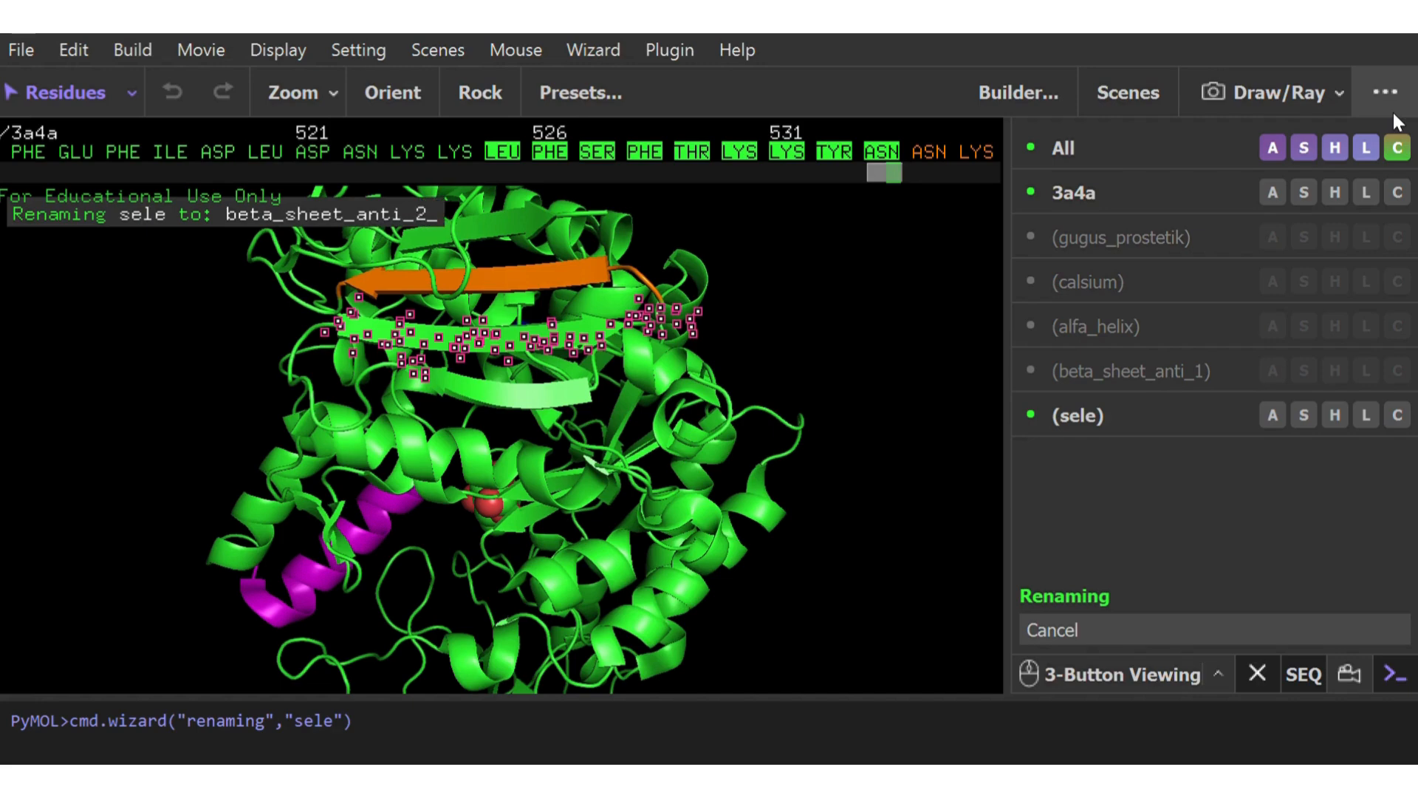
pyautogui.press('Return')
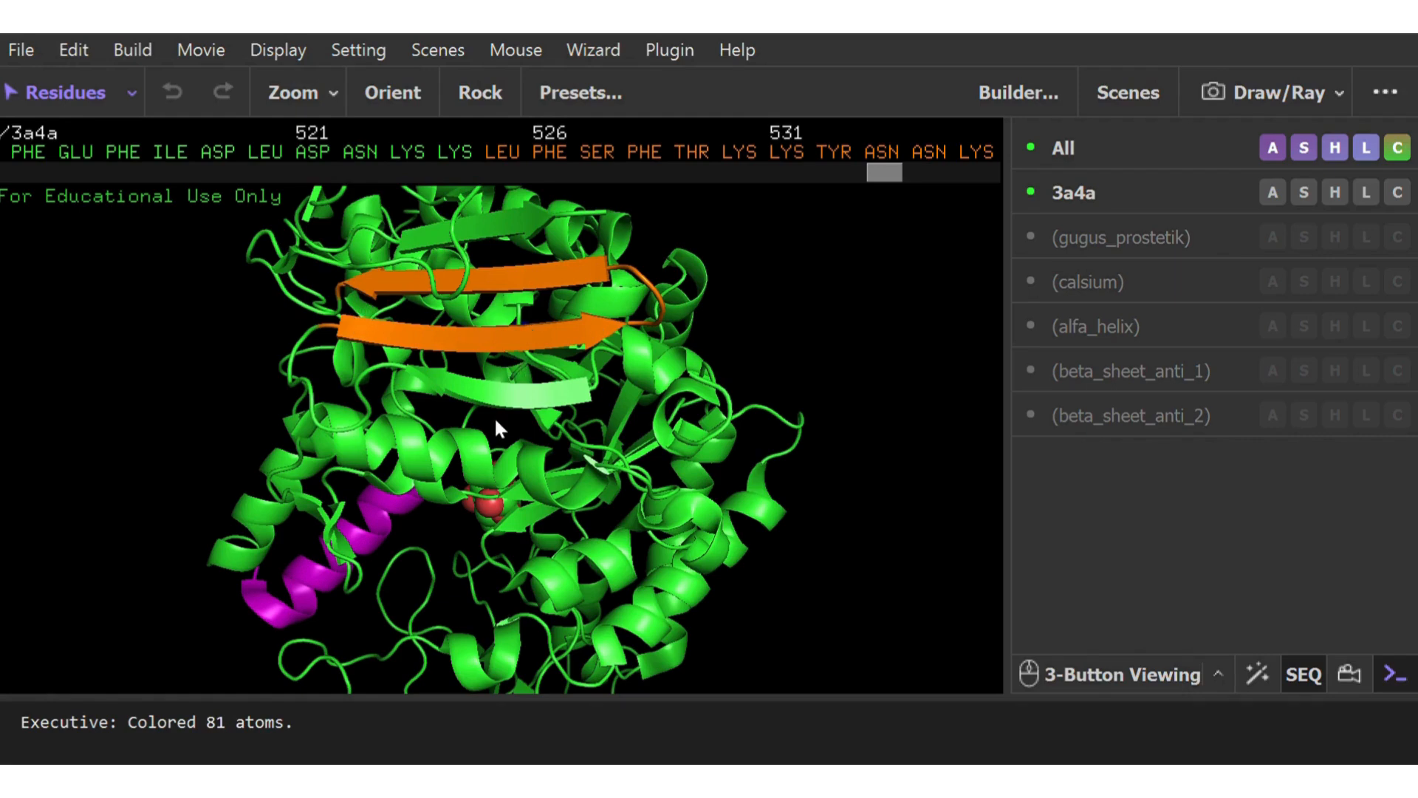
pyautogui.moveTo(495, 420); pyautogui.dragTo(568, 447)
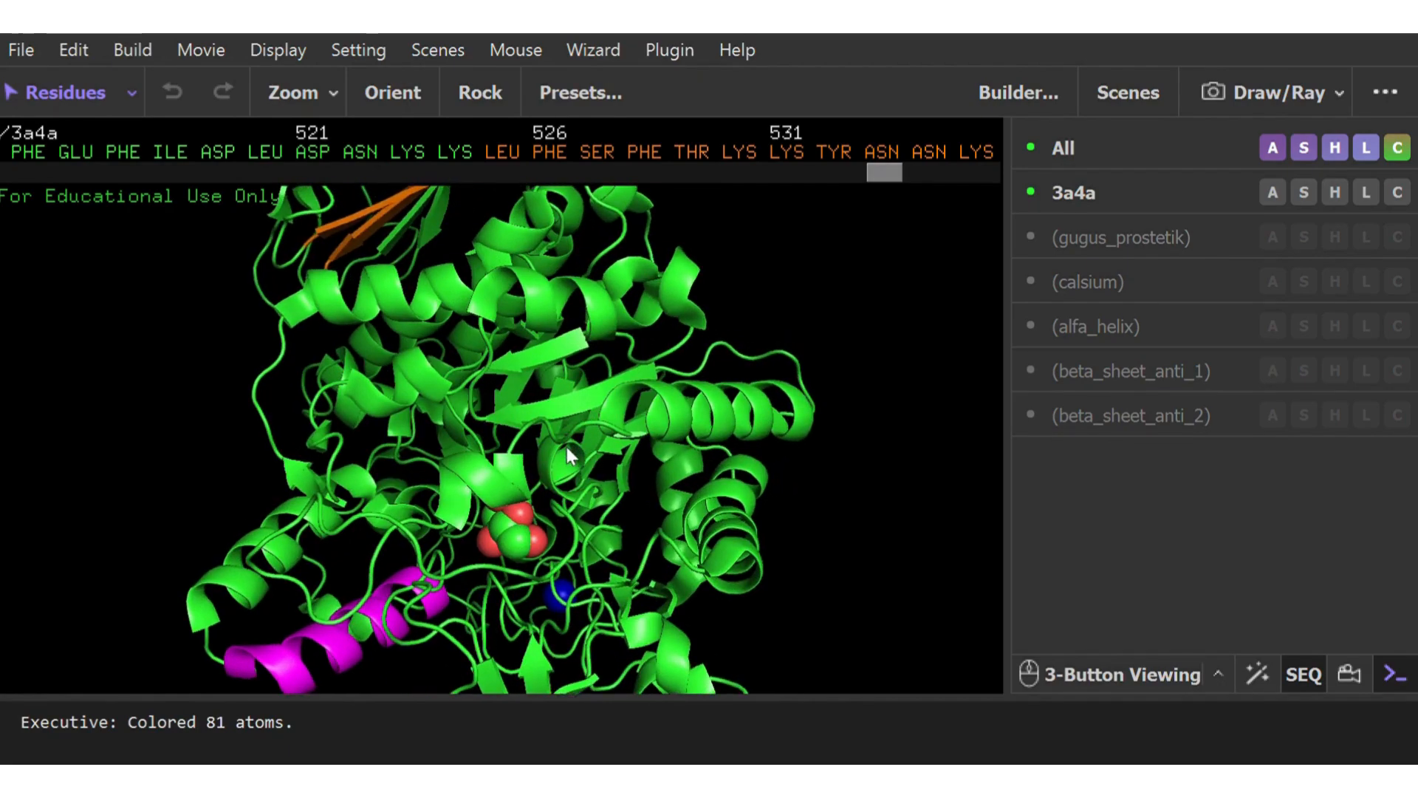
pyautogui.moveTo(567, 448); pyautogui.dragTo(576, 580, button='right')
pyautogui.moveTo(605, 476)
pyautogui.mouseDown()
pyautogui.moveTo(588, 467)
pyautogui.moveTo(597, 440)
pyautogui.moveTo(595, 455)
pyautogui.mouseUp()
pyautogui.click(481, 331)
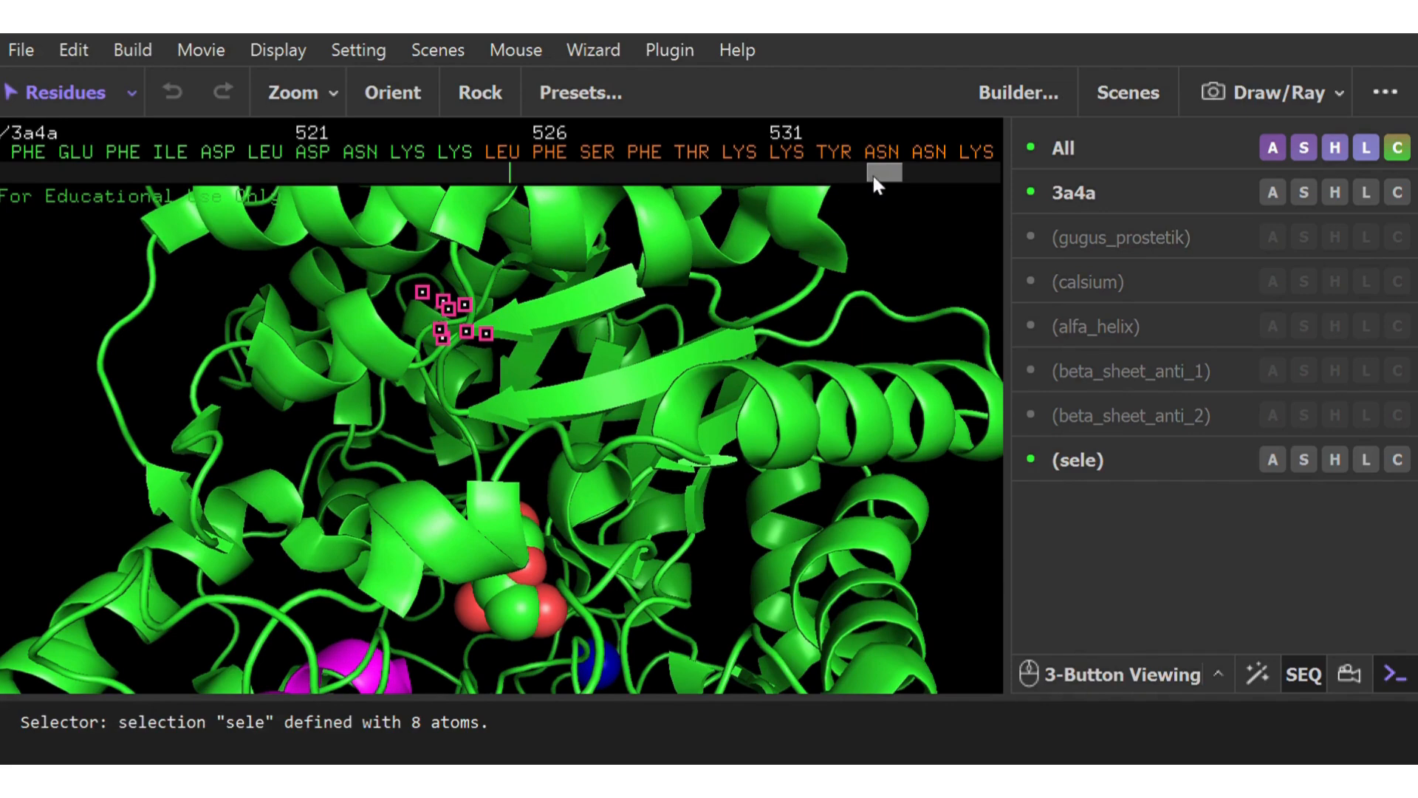
pyautogui.moveTo(874, 179); pyautogui.dragTo(507, 194)
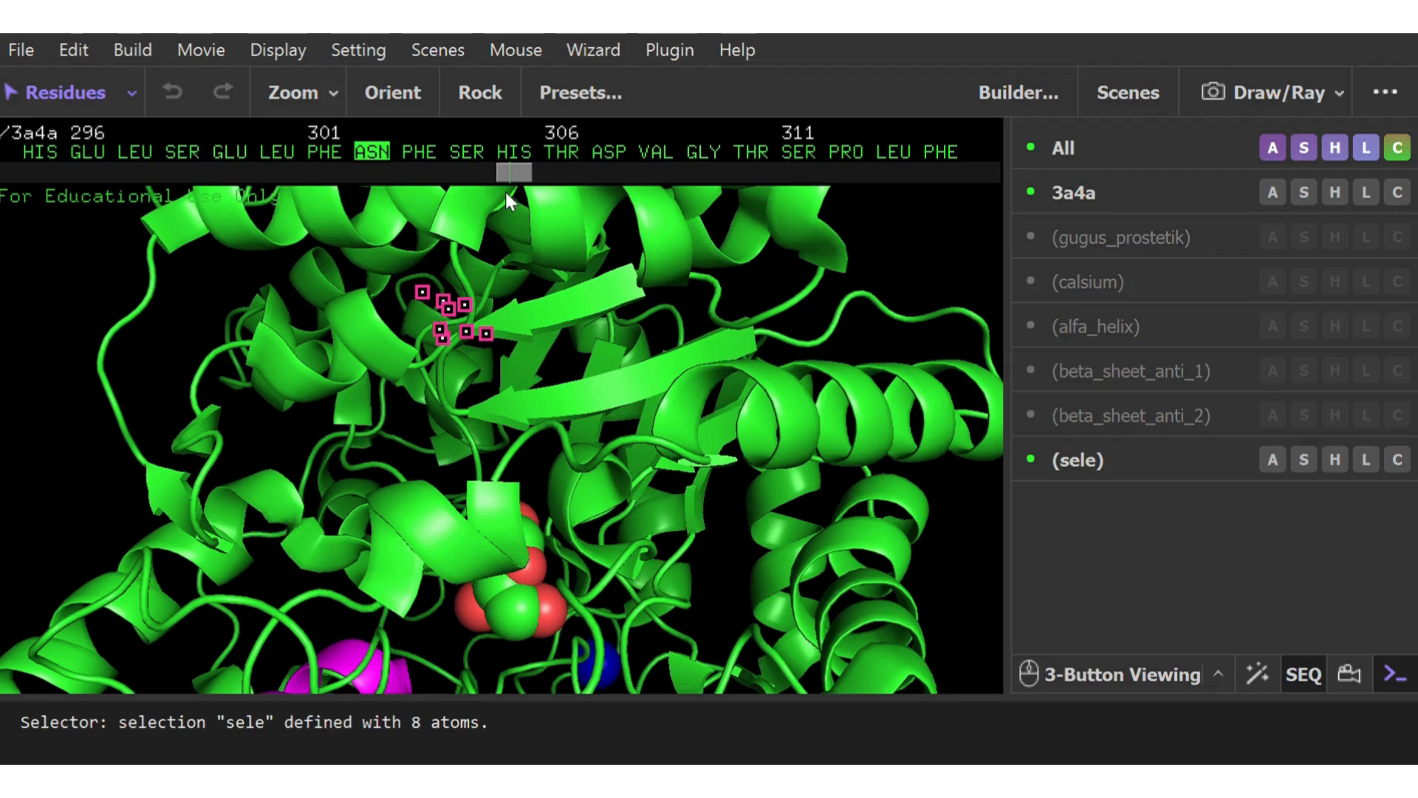
pyautogui.click(633, 290)
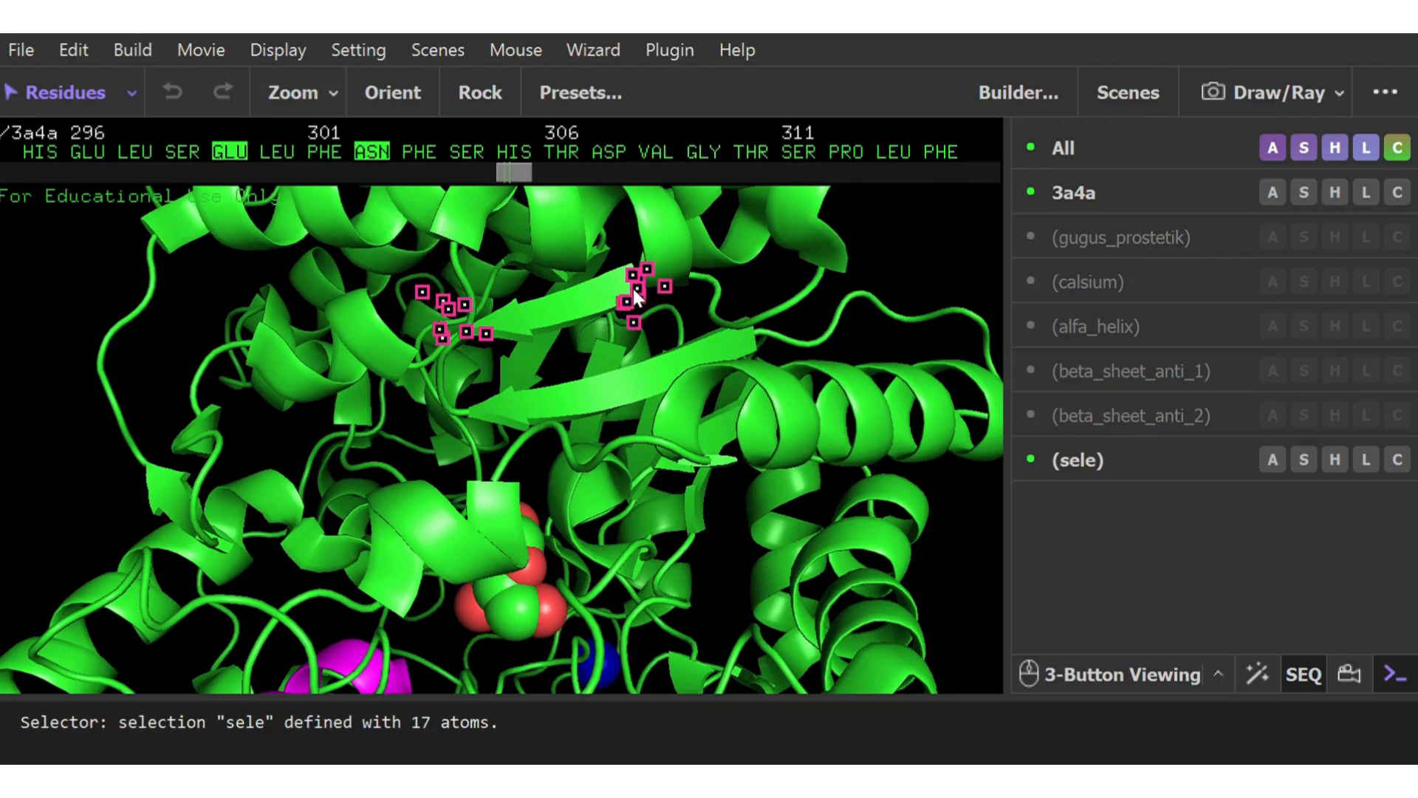
pyautogui.keyDown('shift'); pyautogui.click(276, 151); pyautogui.keyUp('shift')
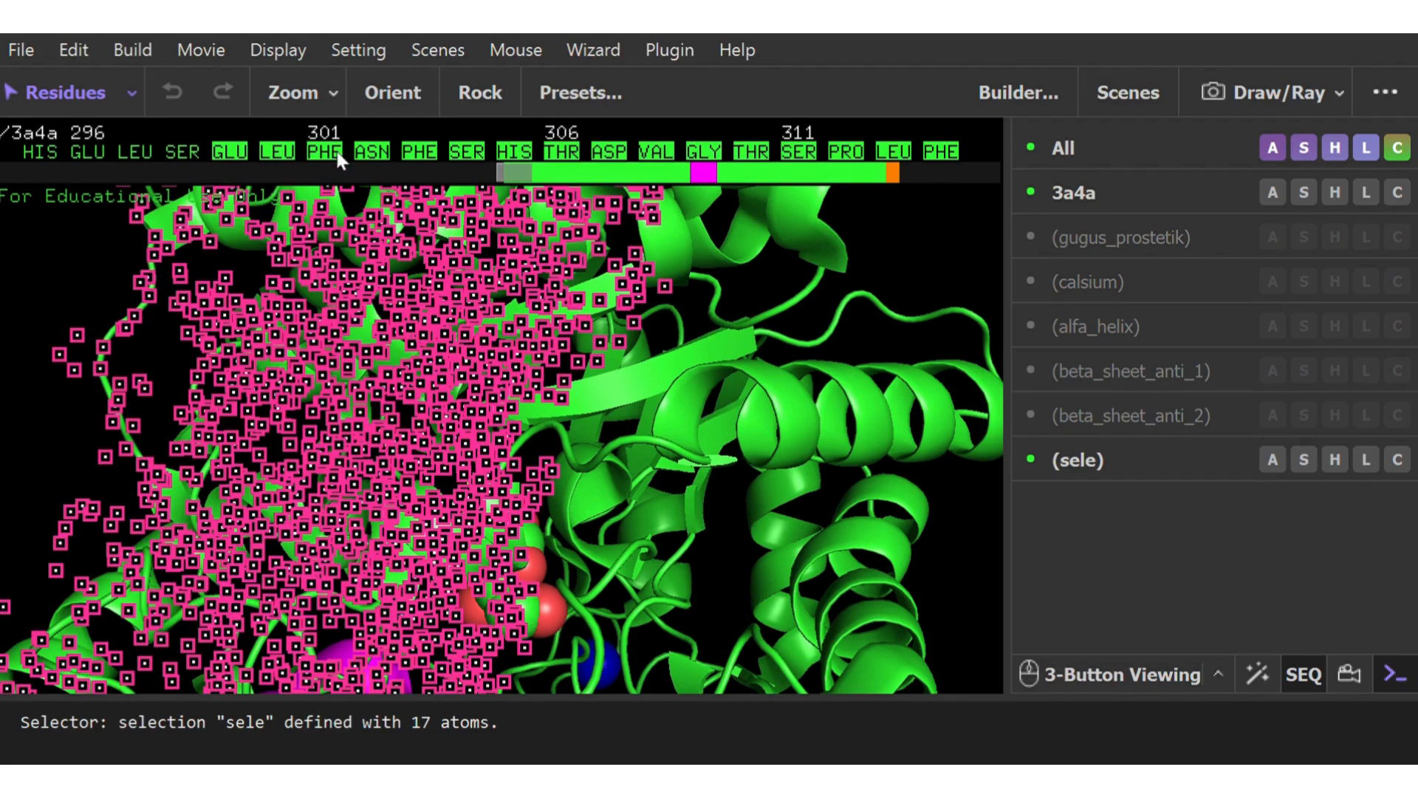
pyautogui.click(232, 148)
pyautogui.click(278, 152)
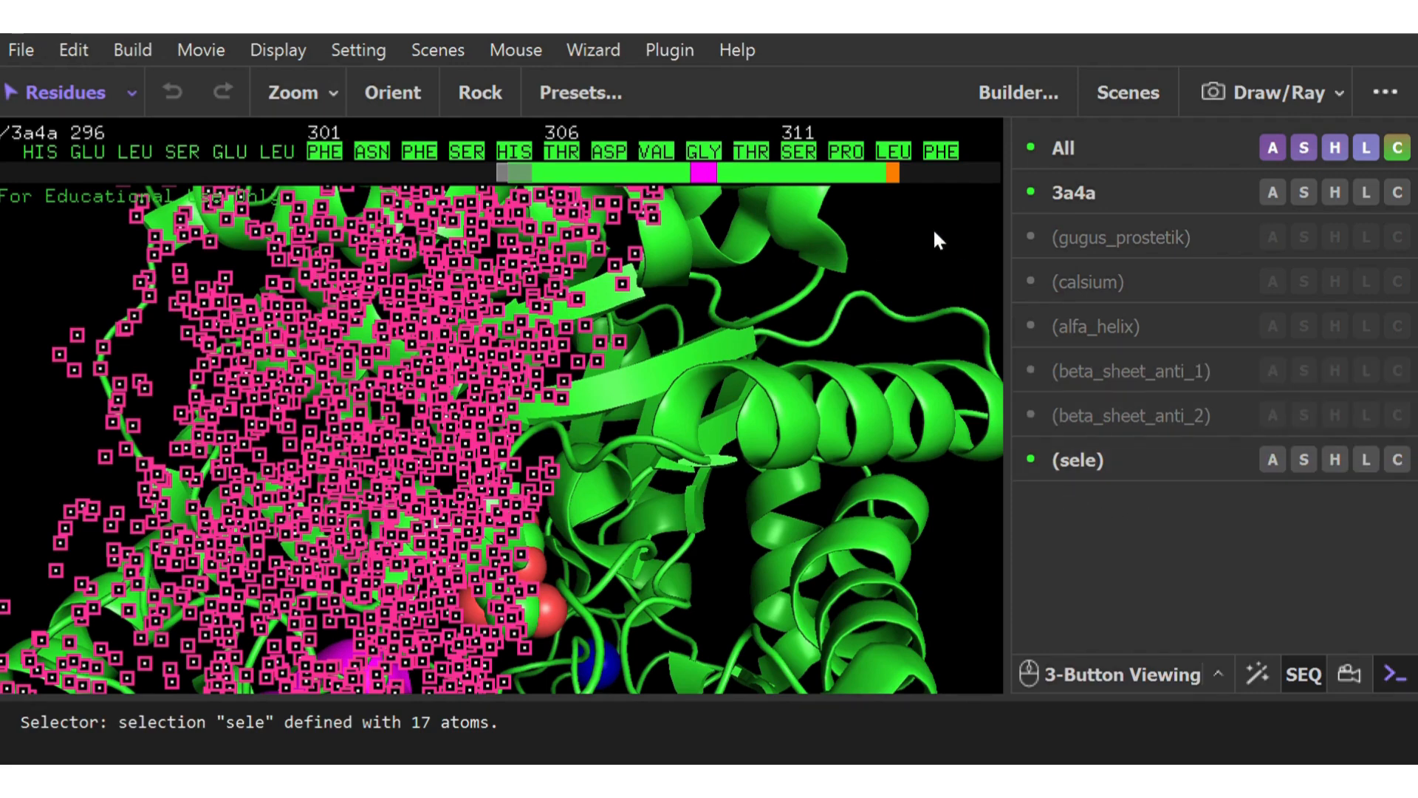
pyautogui.click(874, 269)
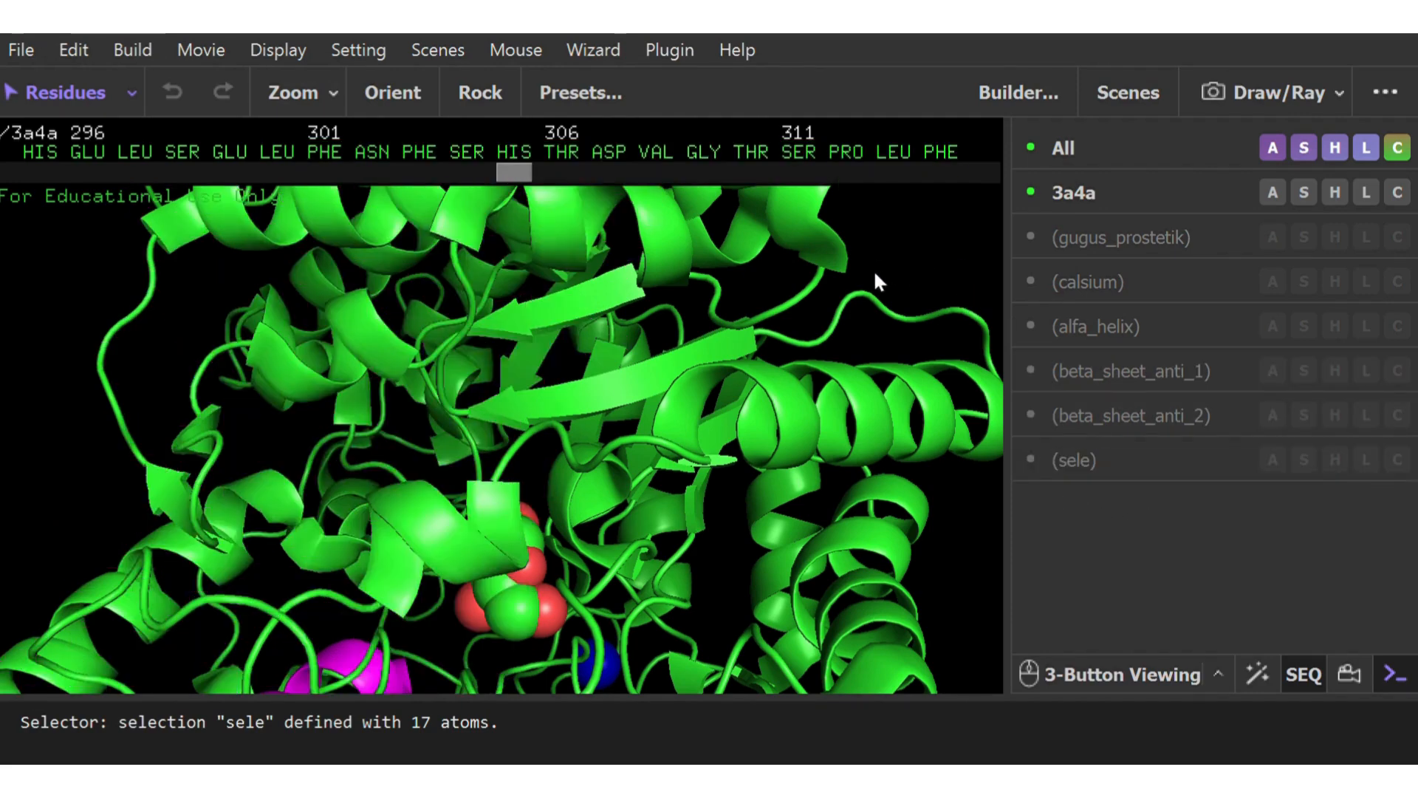
# Select the upper parallel beta strand near the ligand, from GLU 299 through ASN 302 in the 3a4a sequence
pyautogui.click(477, 327)
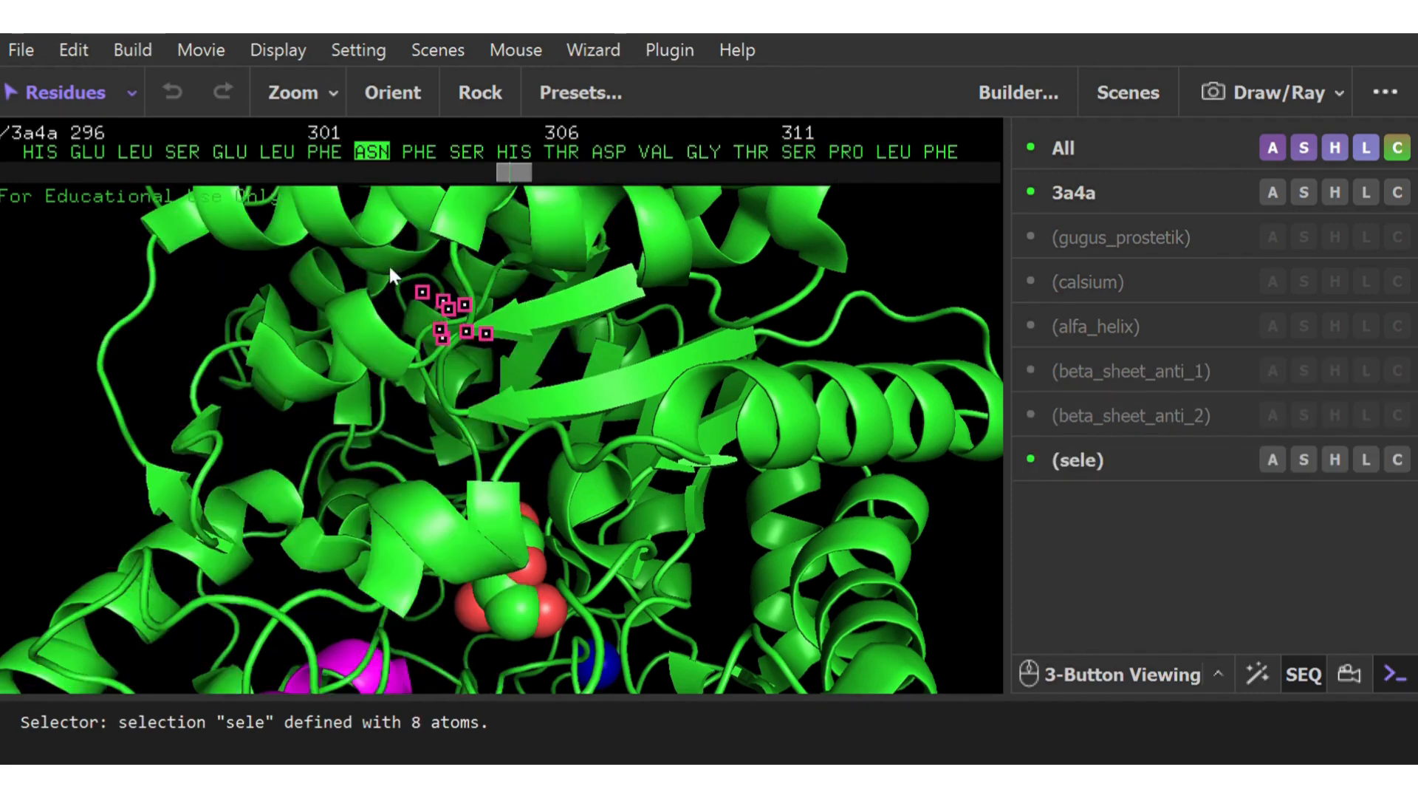
pyautogui.click(630, 294)
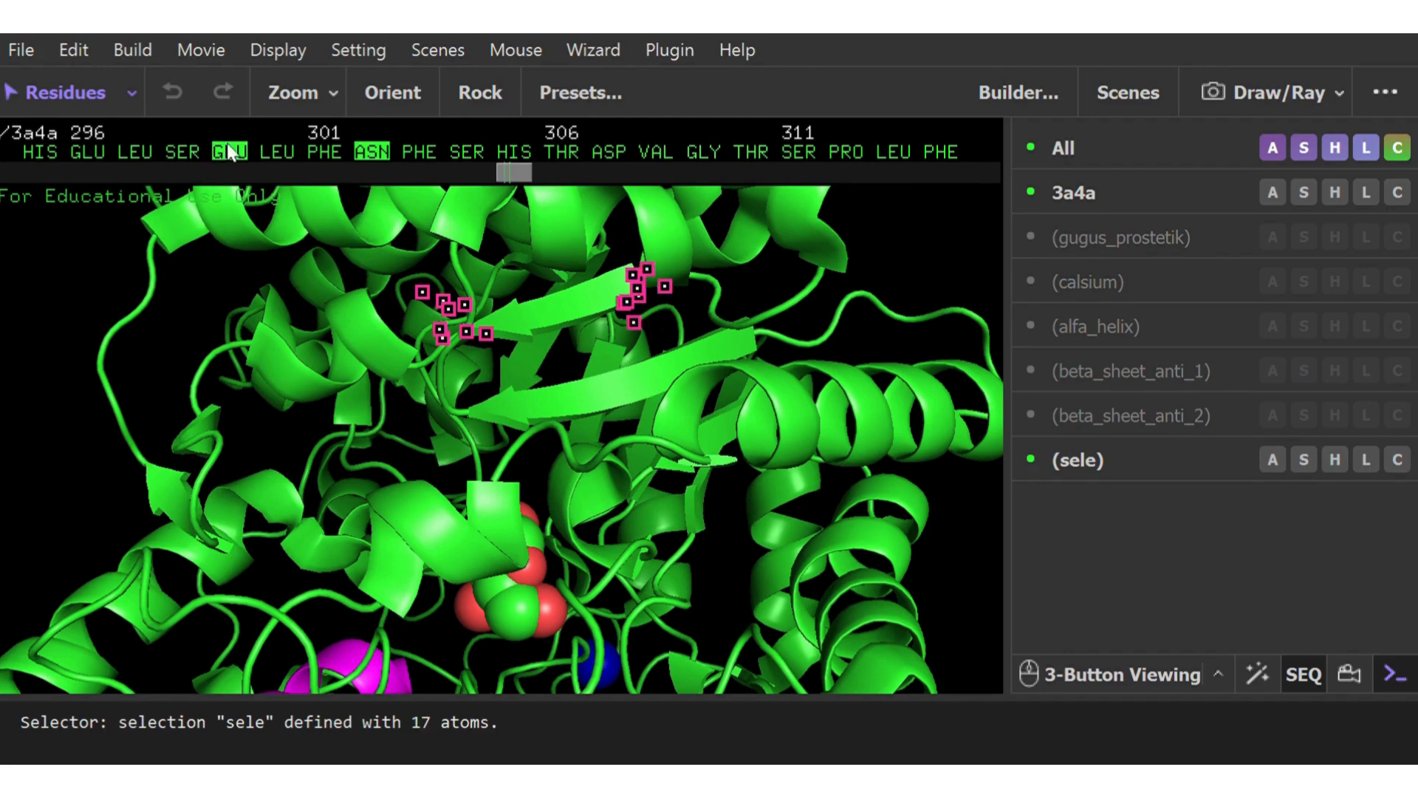
pyautogui.click(277, 152)
pyautogui.click(324, 151)
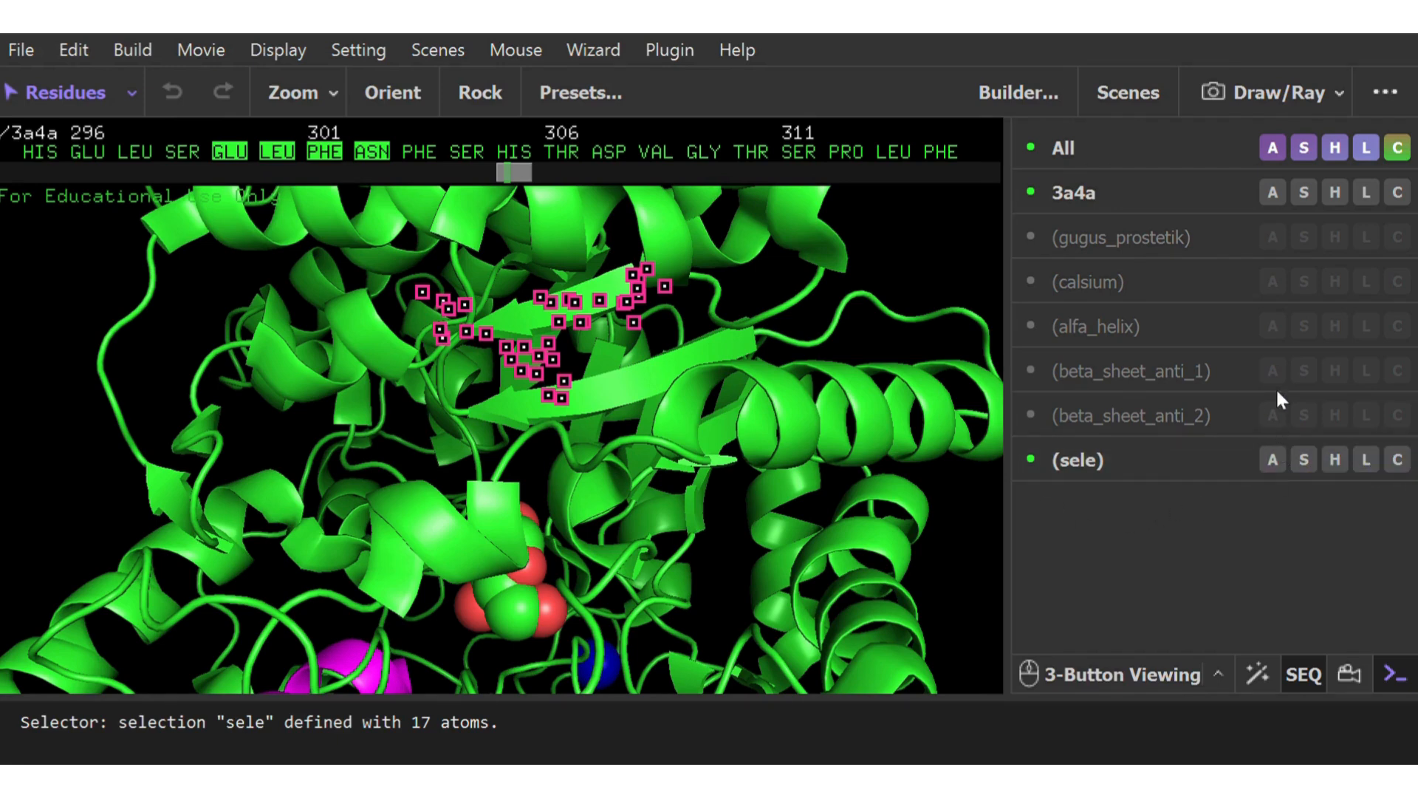
# Rename the selected strand residues beta_sheet_par_1 and color them yellow
pyautogui.click(1393, 98)
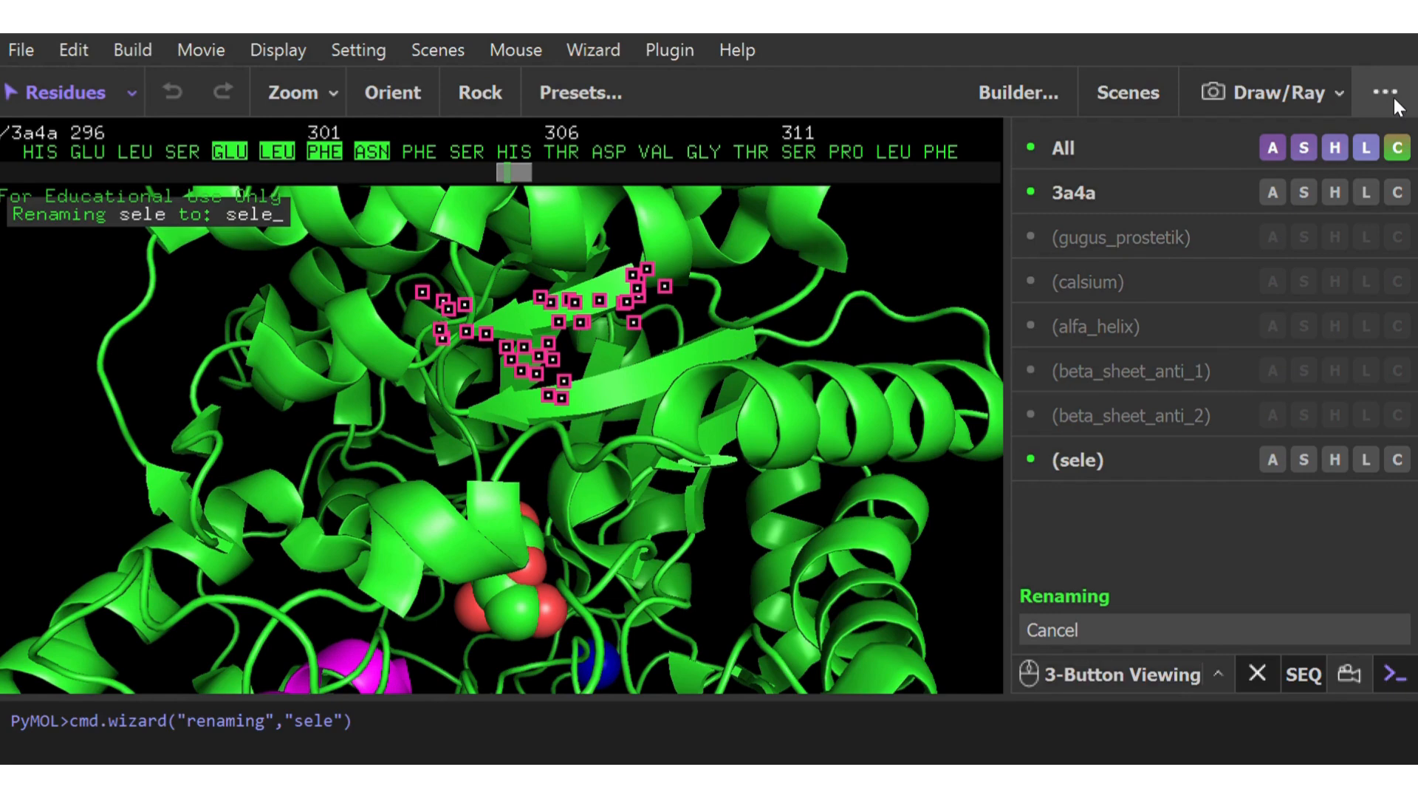
pyautogui.press('BackSpace')
pyautogui.press('BackSpace')
pyautogui.press('BackSpace')
pyautogui.press('BackSpace')
pyautogui.write('beta_shee')
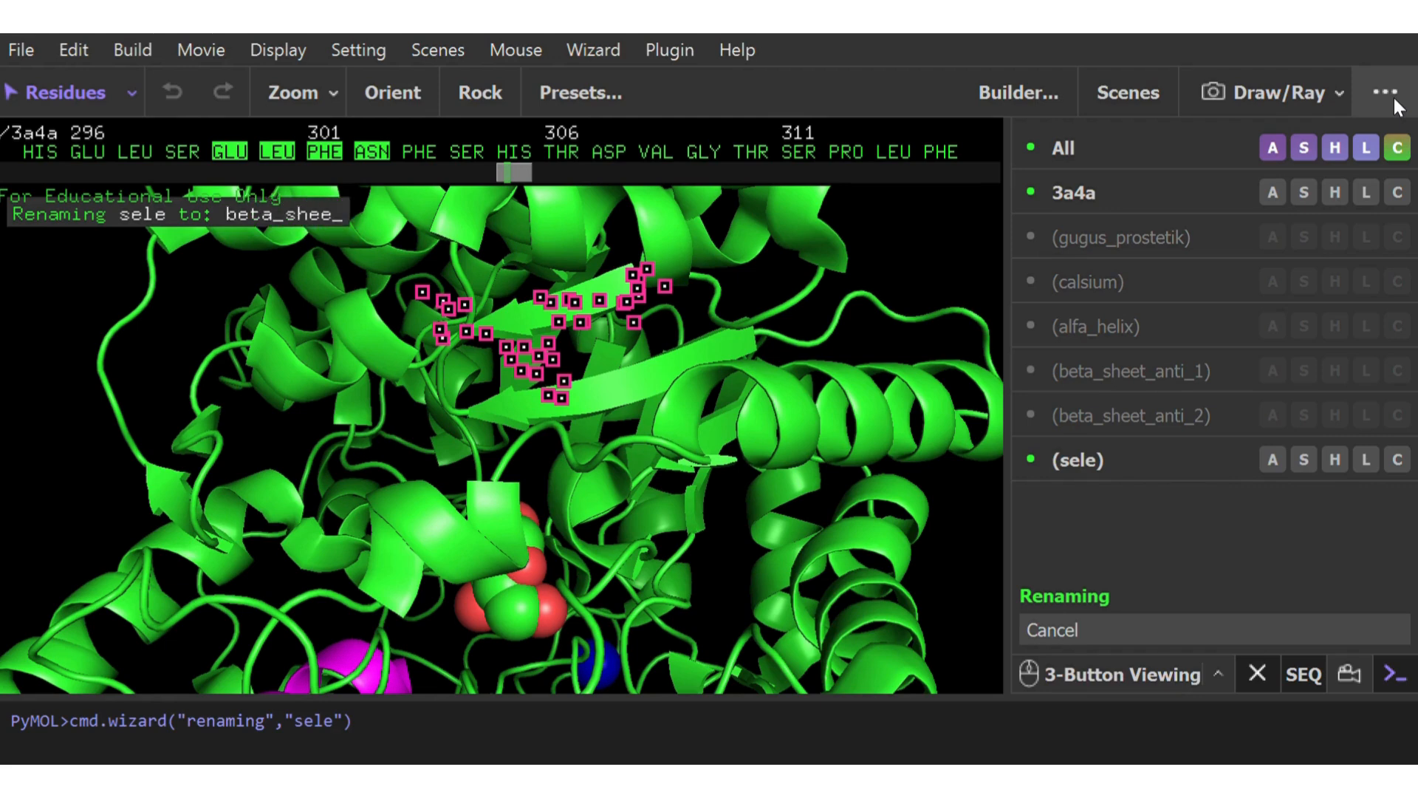
pyautogui.write('t_par')
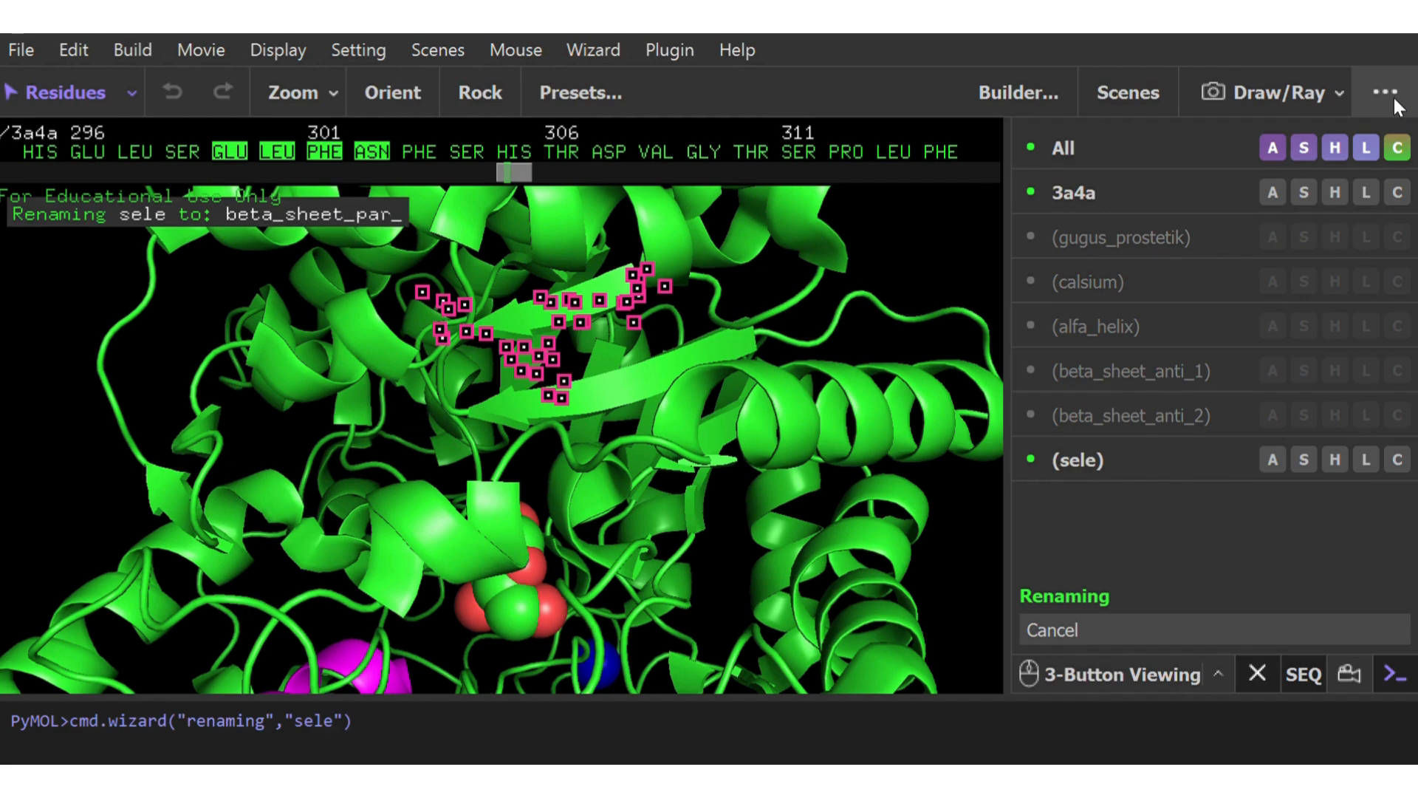
pyautogui.write('_1')
pyautogui.press('Return')
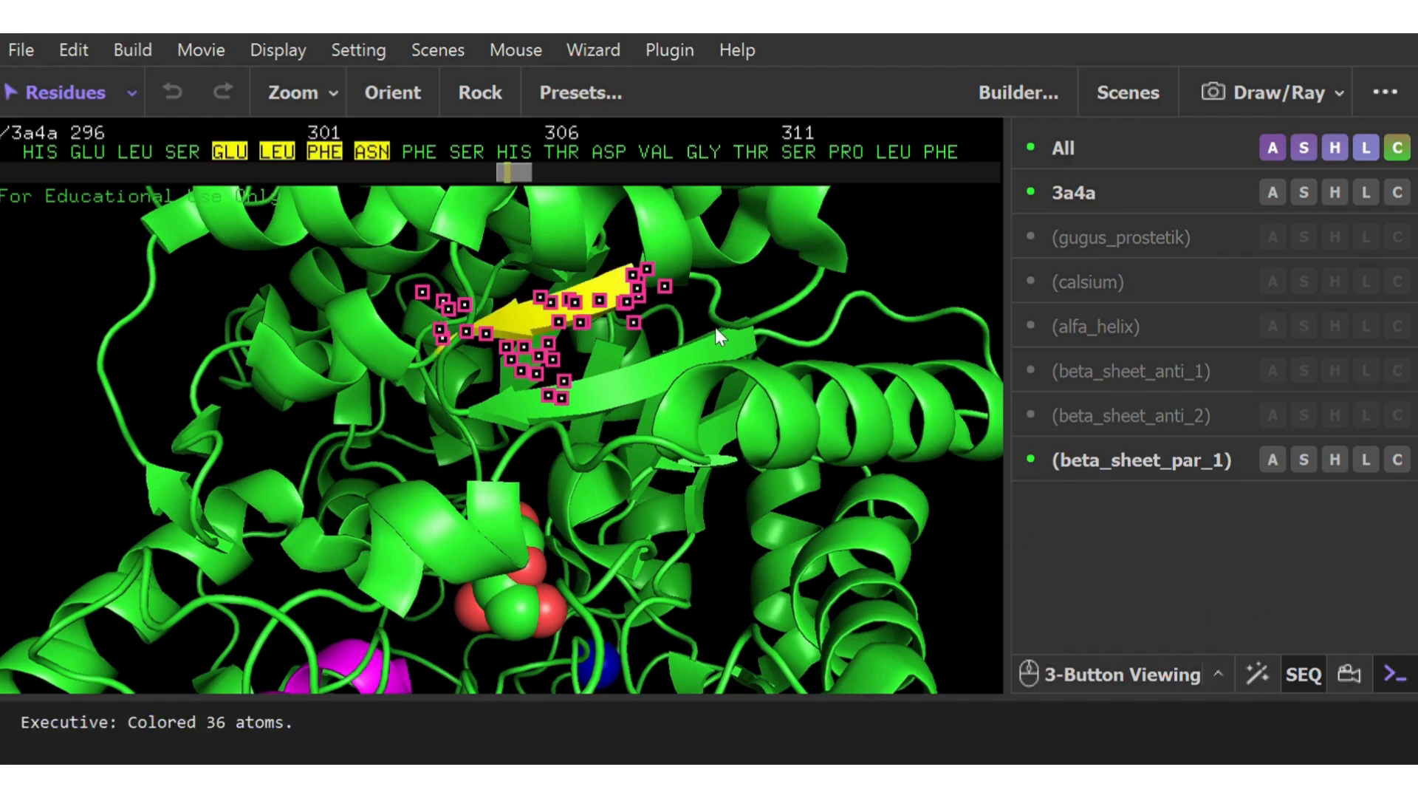
# Clear the current selection and select the parallel strand below the yellow one, from MET 273 through GLN 279 in the sequence
pyautogui.scroll(-10, 711, 326)
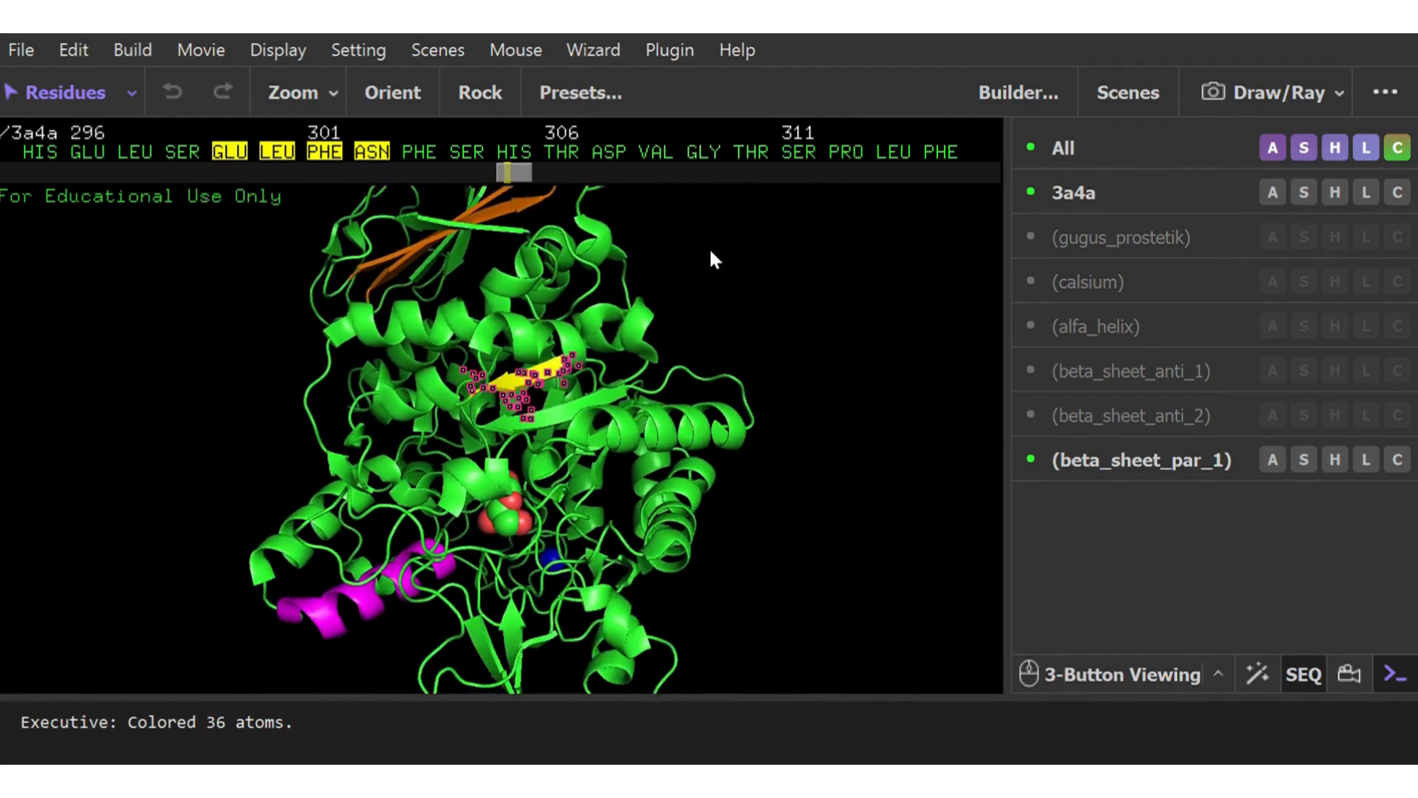
pyautogui.moveTo(723, 223); pyautogui.dragTo(731, 421, button='right')
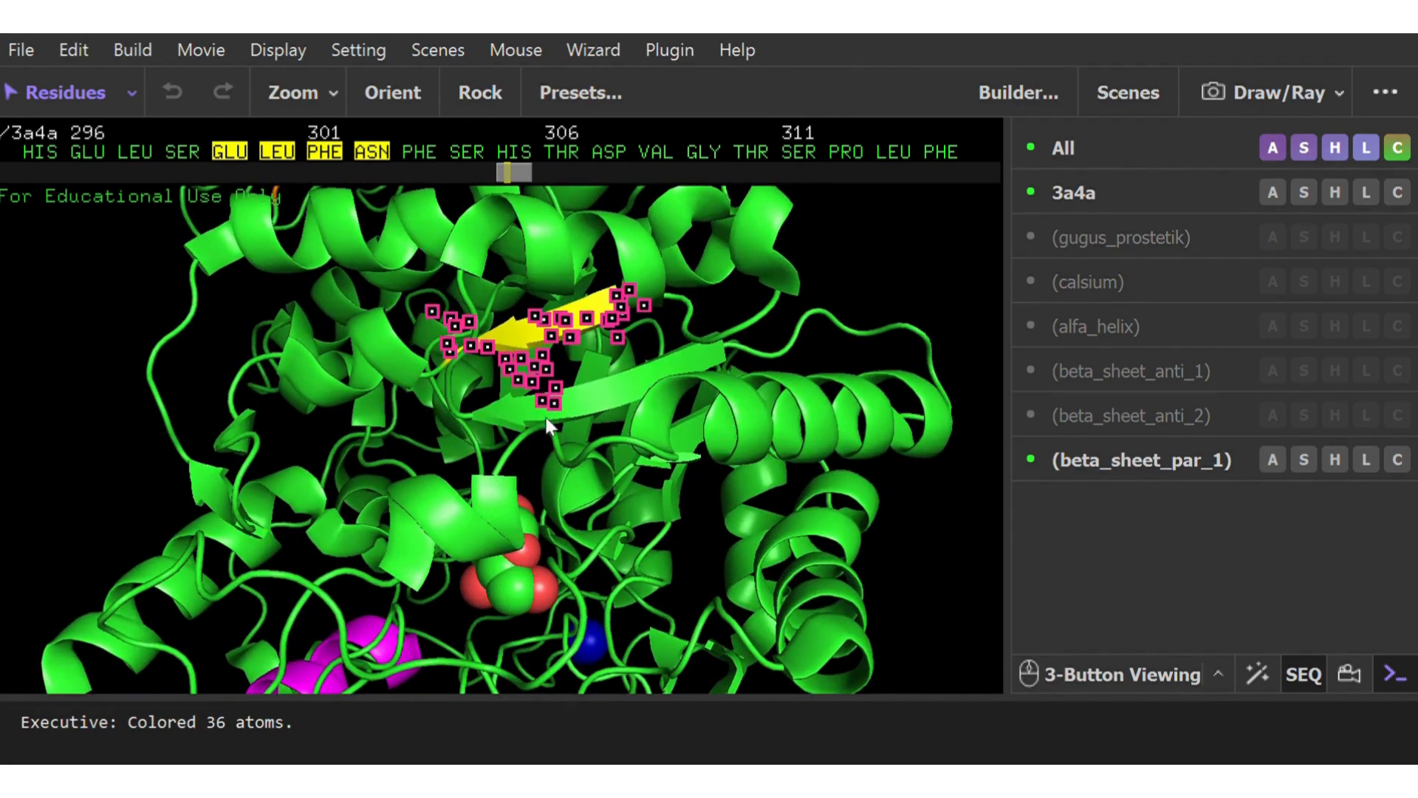
pyautogui.click(839, 306)
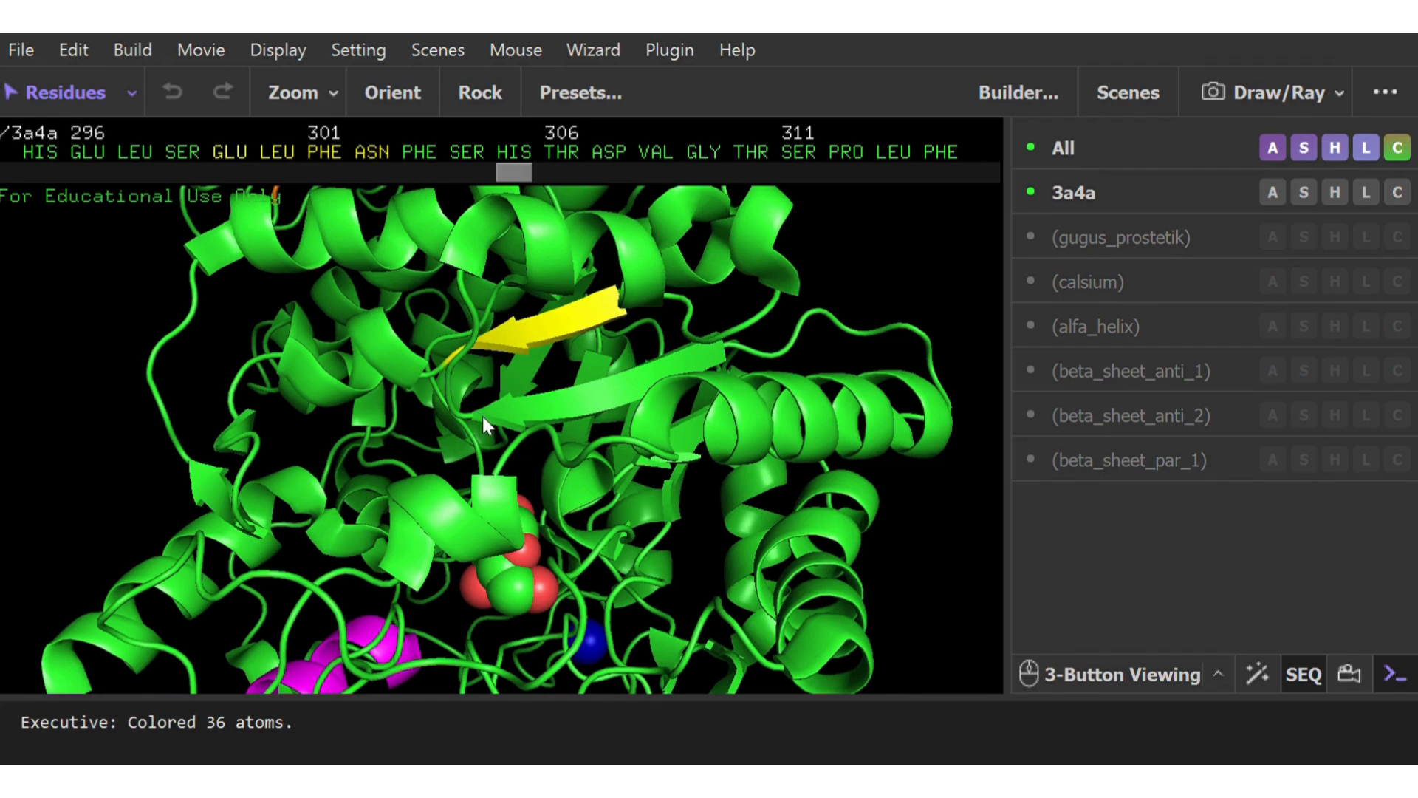
pyautogui.click(481, 418)
pyautogui.moveTo(512, 172); pyautogui.dragTo(474, 167)
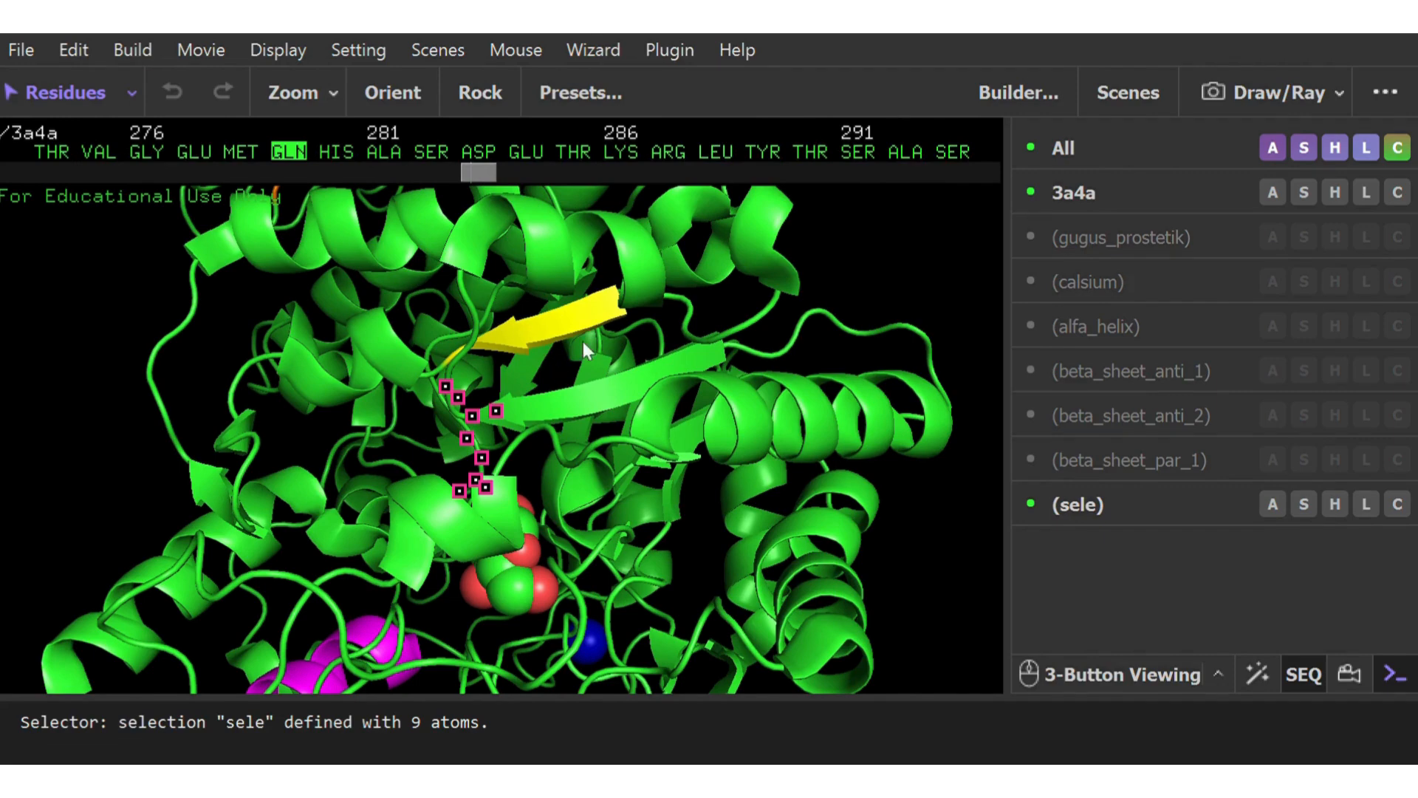
pyautogui.click(716, 356)
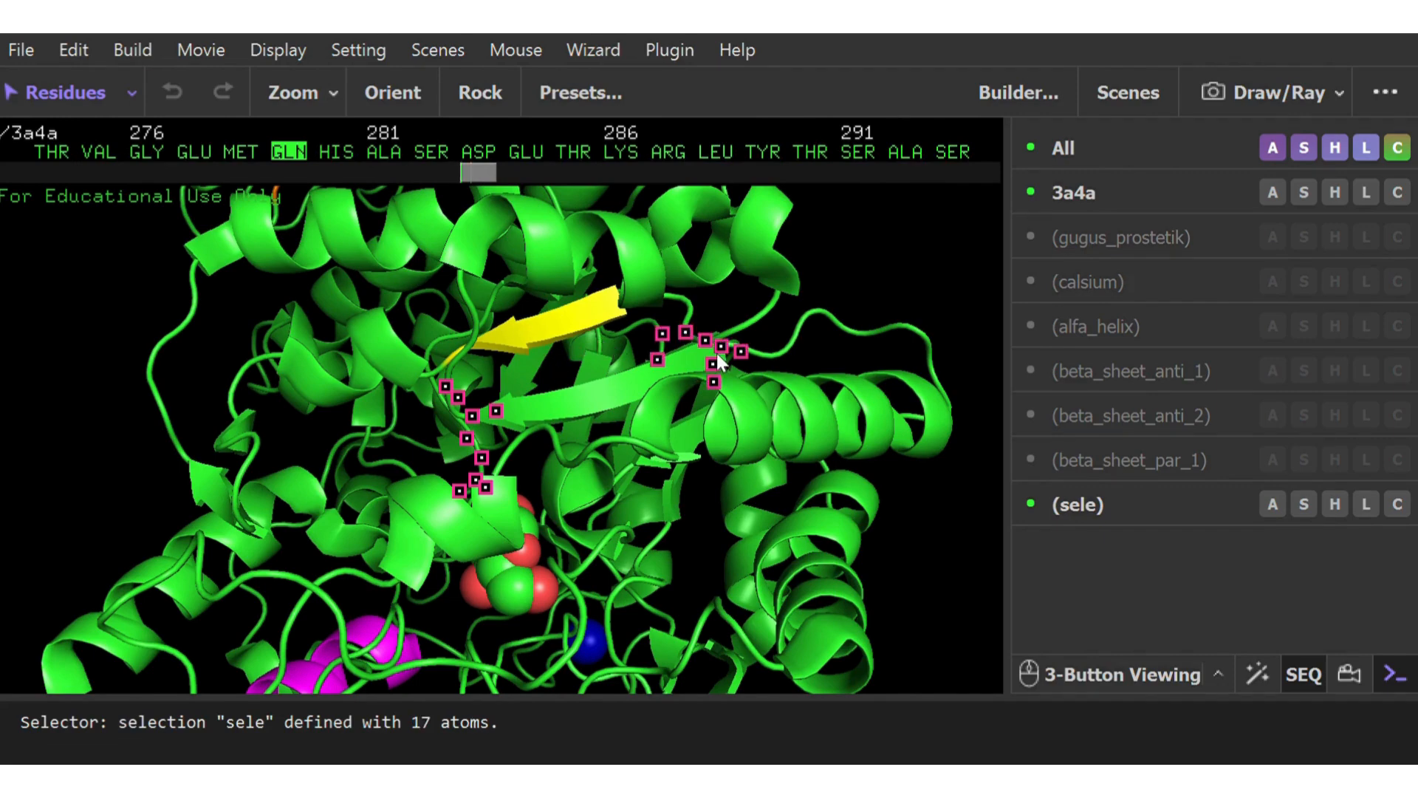
pyautogui.moveTo(480, 176); pyautogui.dragTo(472, 175)
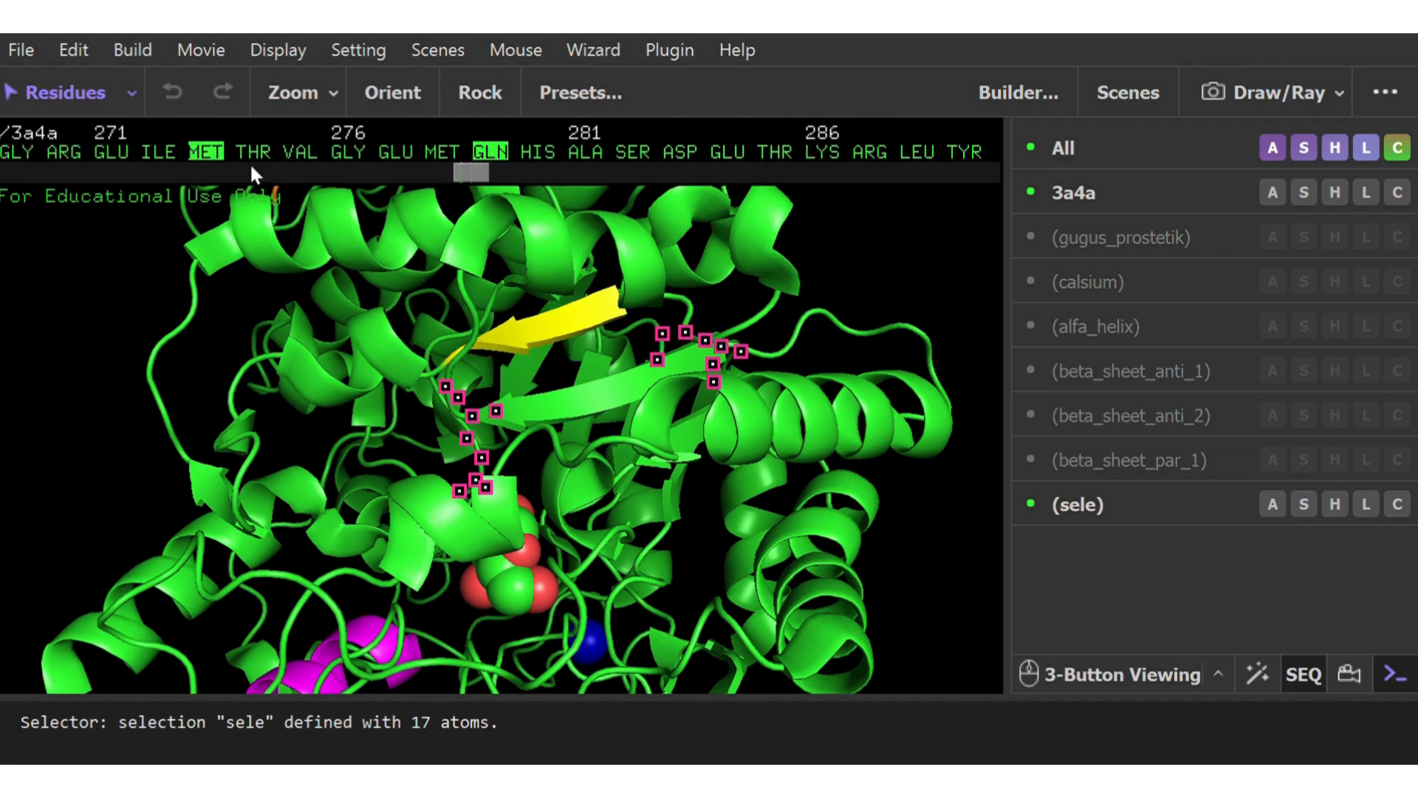
pyautogui.moveTo(254, 154); pyautogui.dragTo(446, 151)
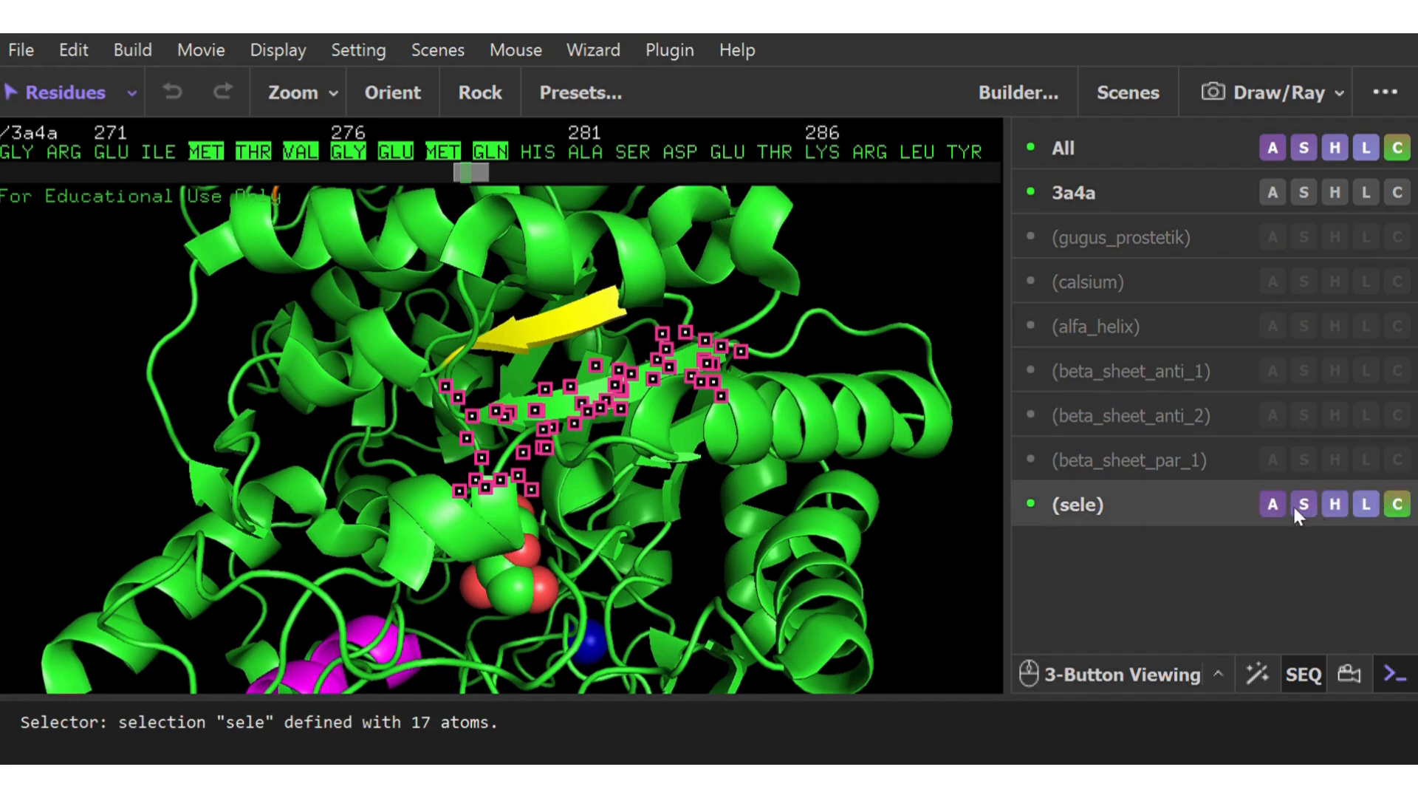
# Rename the second parallel strand's selection beta_sheet_par_2, color it yellow and clear the selection
pyautogui.click(1271, 508)
pyautogui.click(1393, 109)
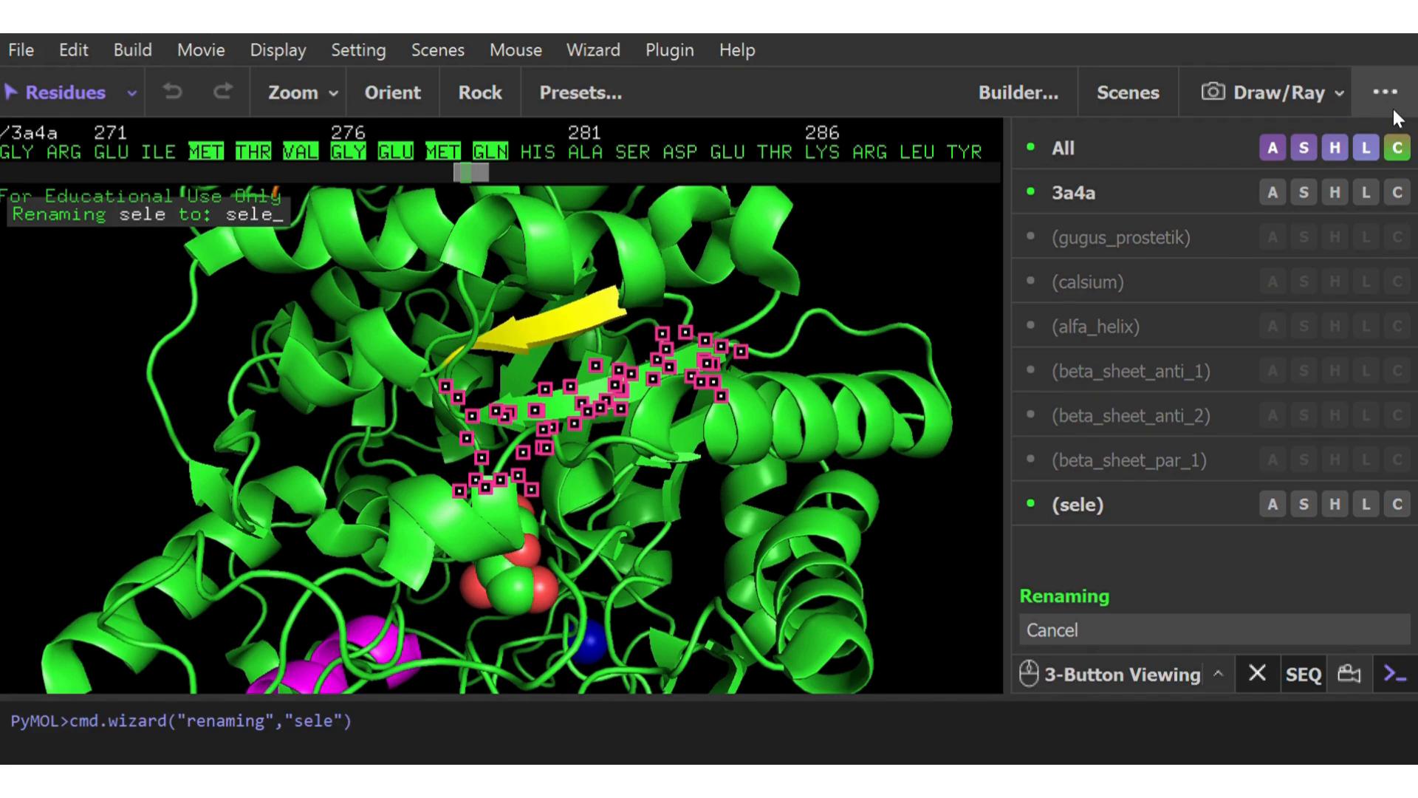
pyautogui.write('be')
pyautogui.press('BackSpace')
pyautogui.press('BackSpace')
pyautogui.press('BackSpace')
pyautogui.press('BackSpace')
pyautogui.press('BackSpace')
pyautogui.press('BackSpace')
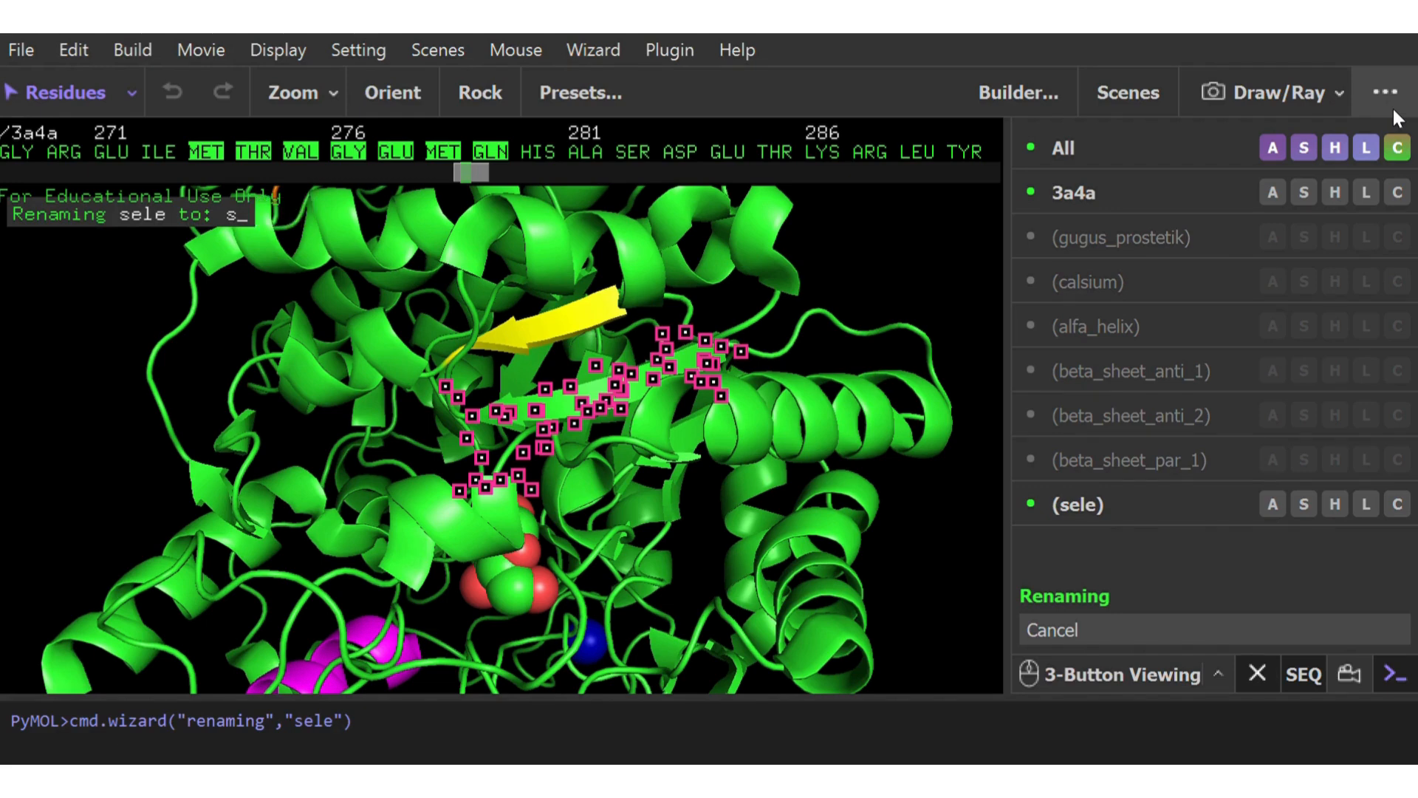
pyautogui.write('beta_')
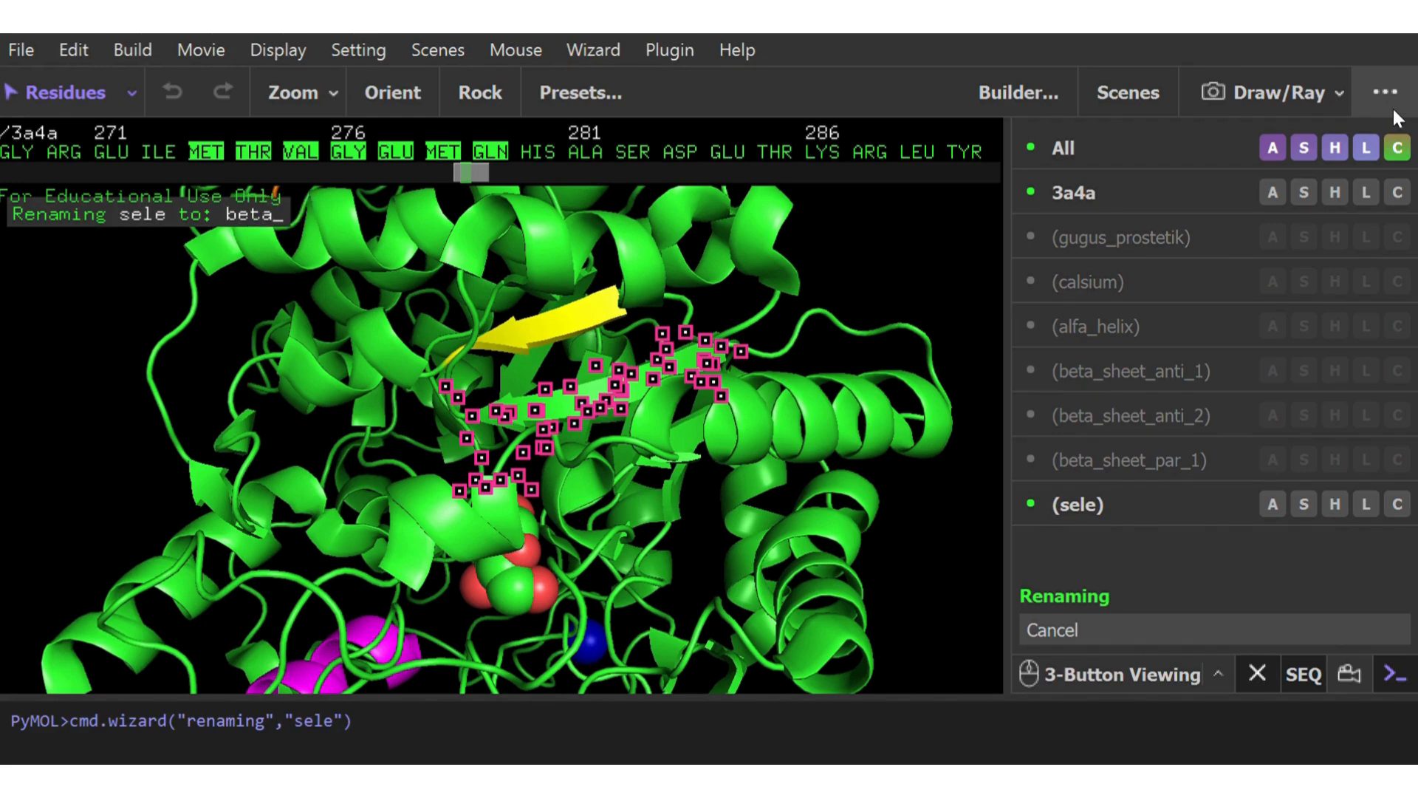
pyautogui.write('sheet')
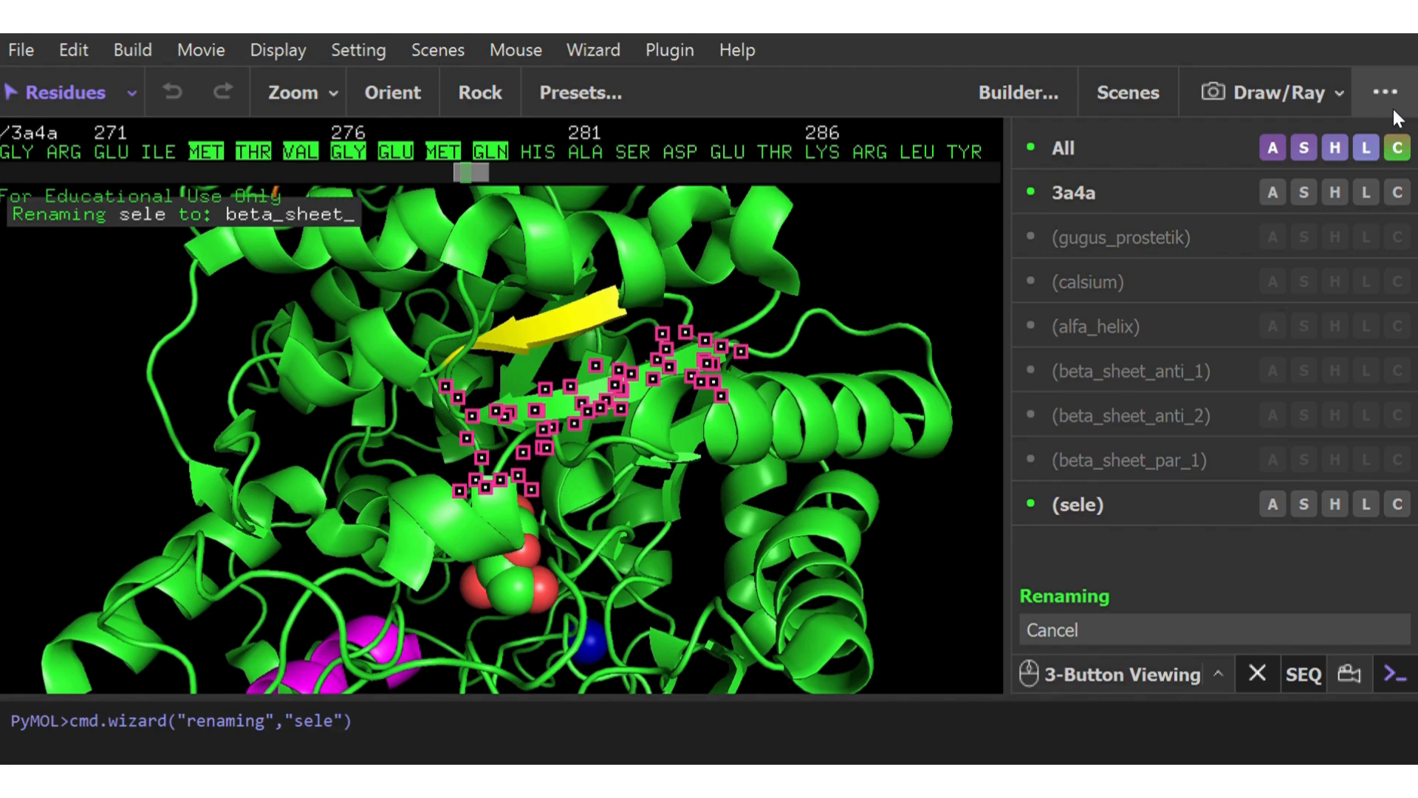
pyautogui.write('_par')
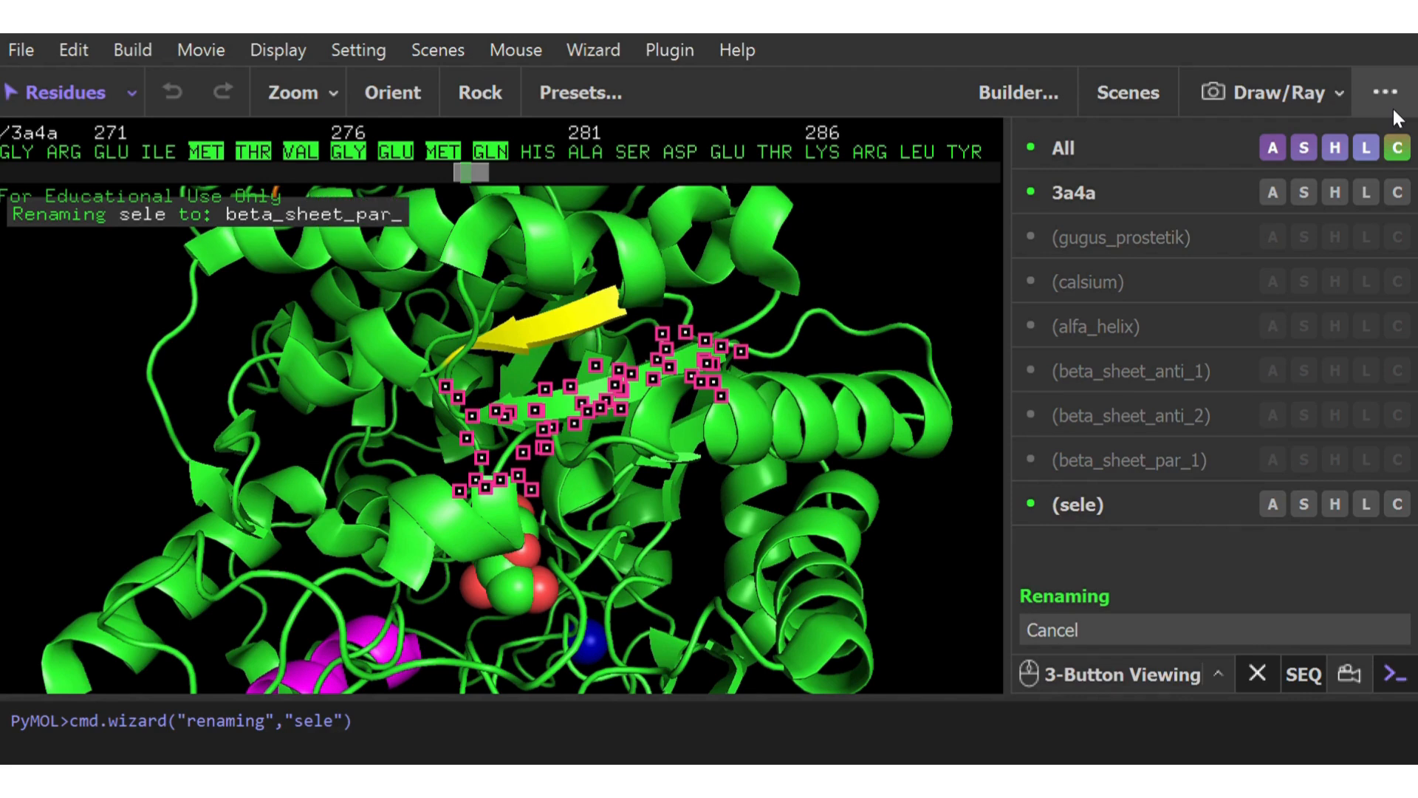
pyautogui.write('_2')
pyautogui.press('Return')
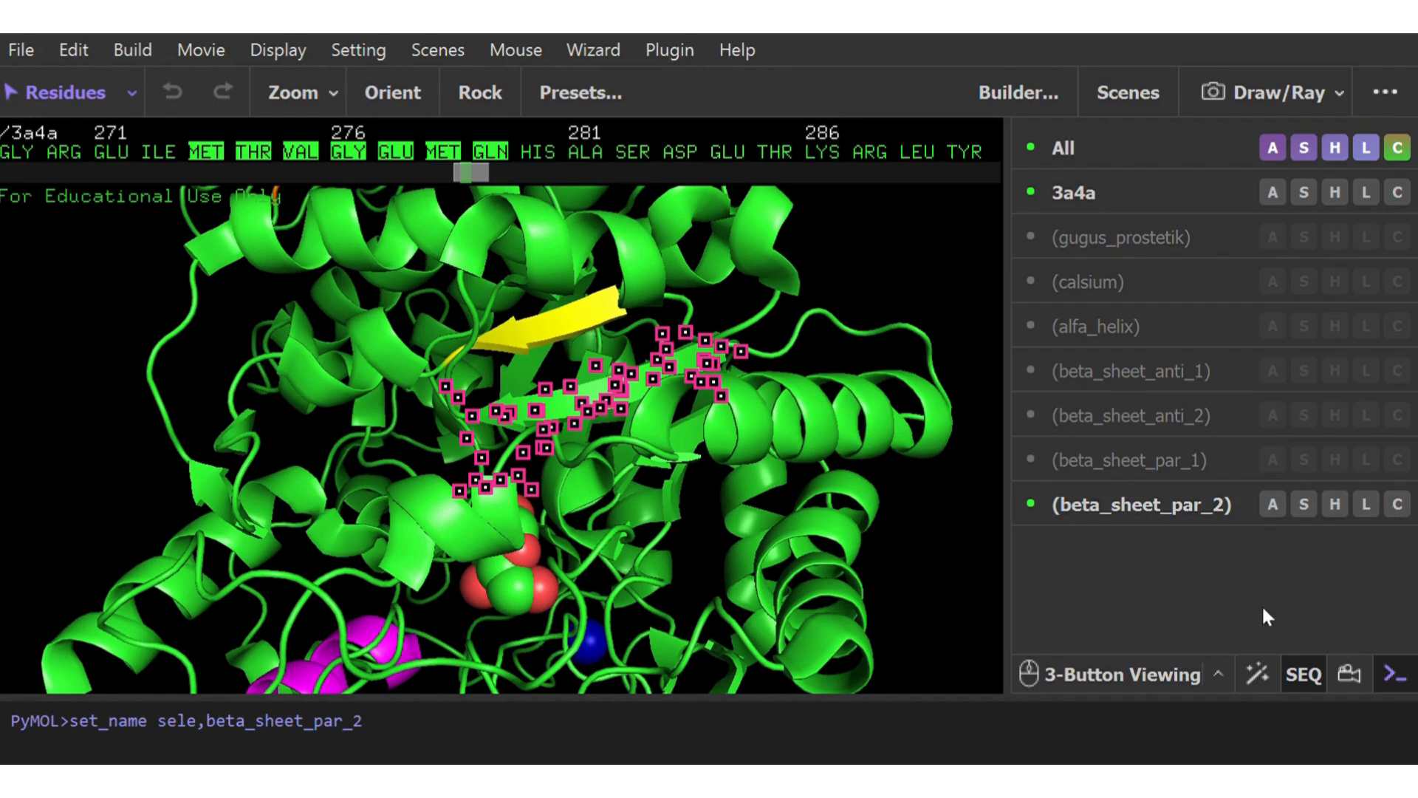
pyautogui.click(928, 571)
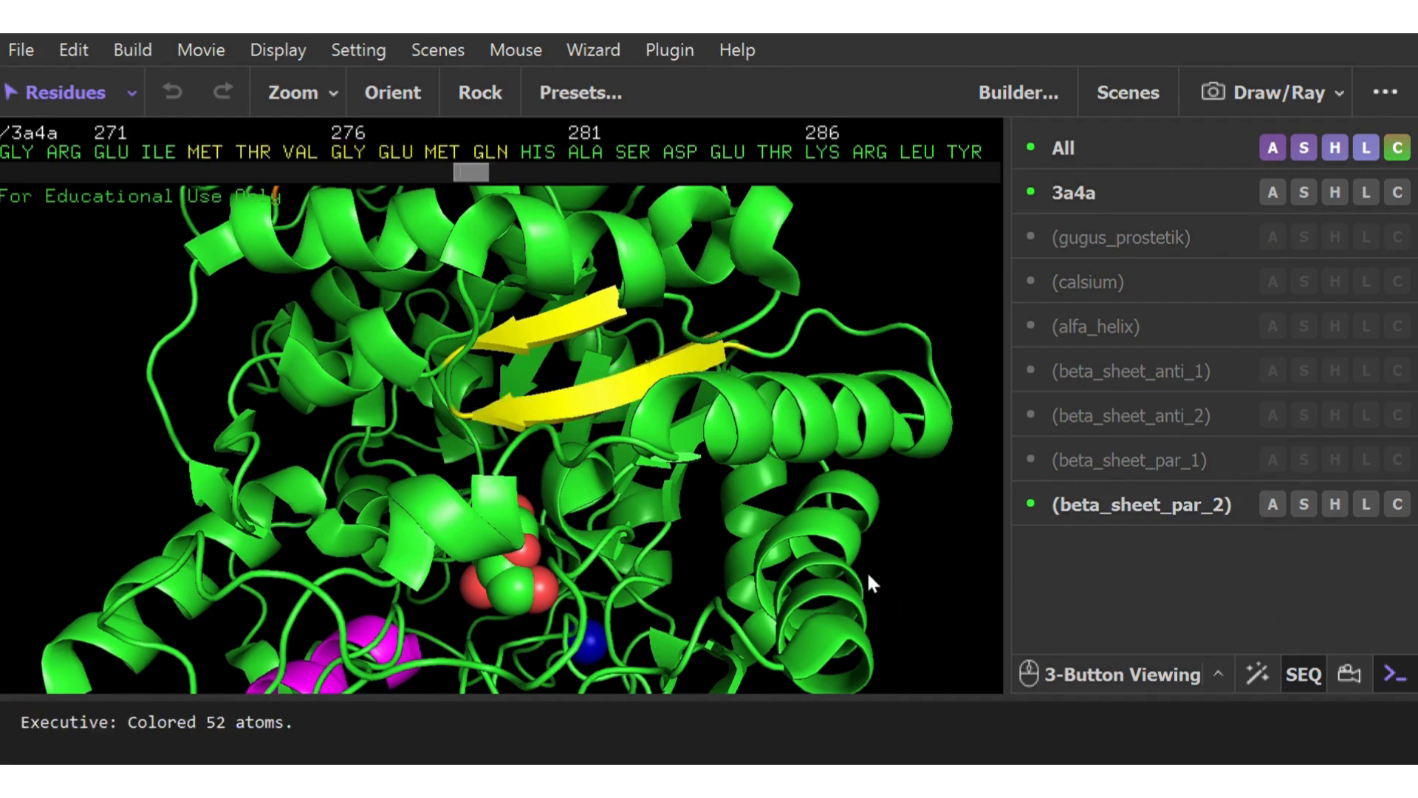
# Examine the whole protein from several angles, comparing the orange and yellow strands, the magenta helix, the ligand and the calcium ion
pyautogui.moveTo(817, 445); pyautogui.dragTo(737, 585, button='right')
pyautogui.moveTo(738, 590); pyautogui.dragTo(745, 550)
pyautogui.moveTo(745, 550); pyautogui.dragTo(636, 452, button='right')
pyautogui.moveTo(511, 423); pyautogui.dragTo(558, 403)
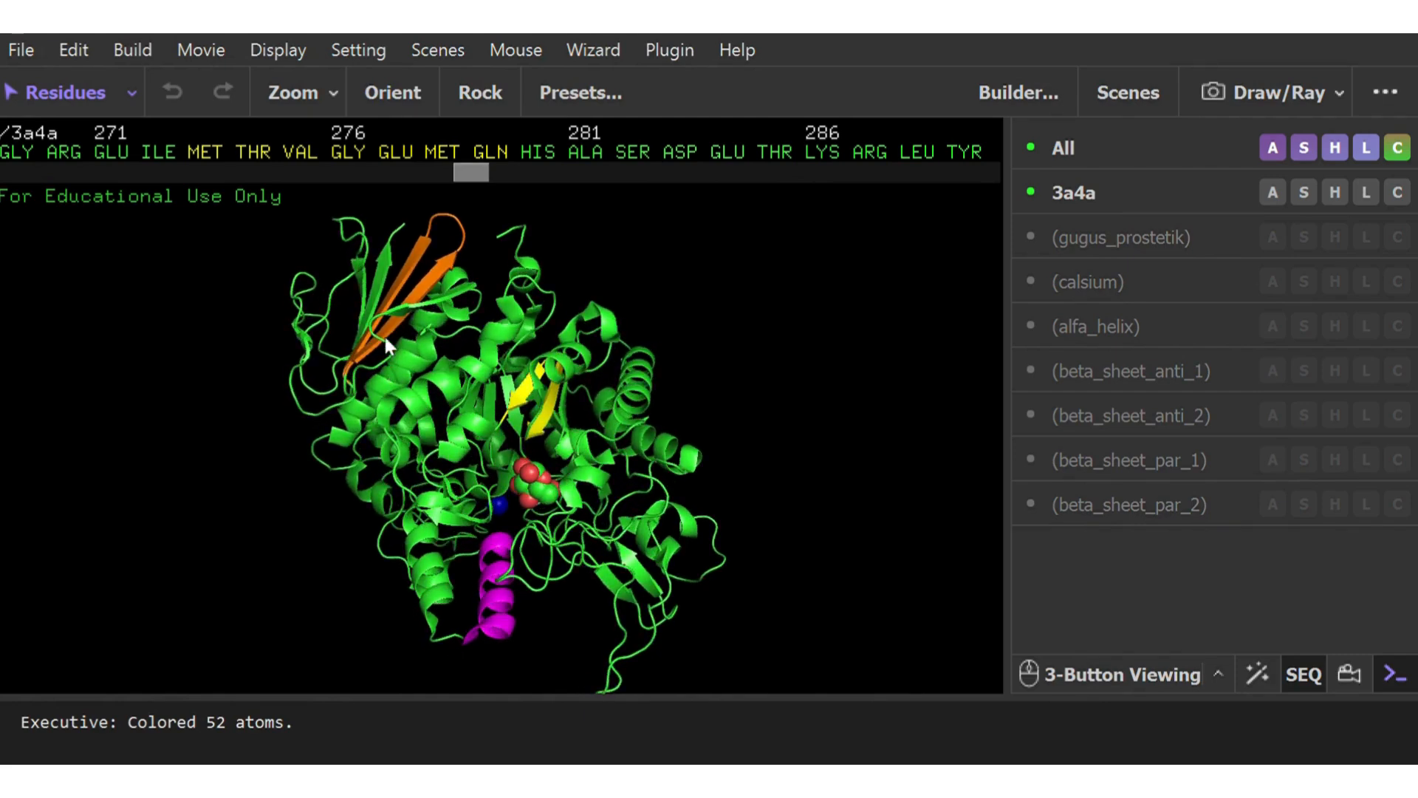
pyautogui.moveTo(408, 389); pyautogui.dragTo(409, 422)
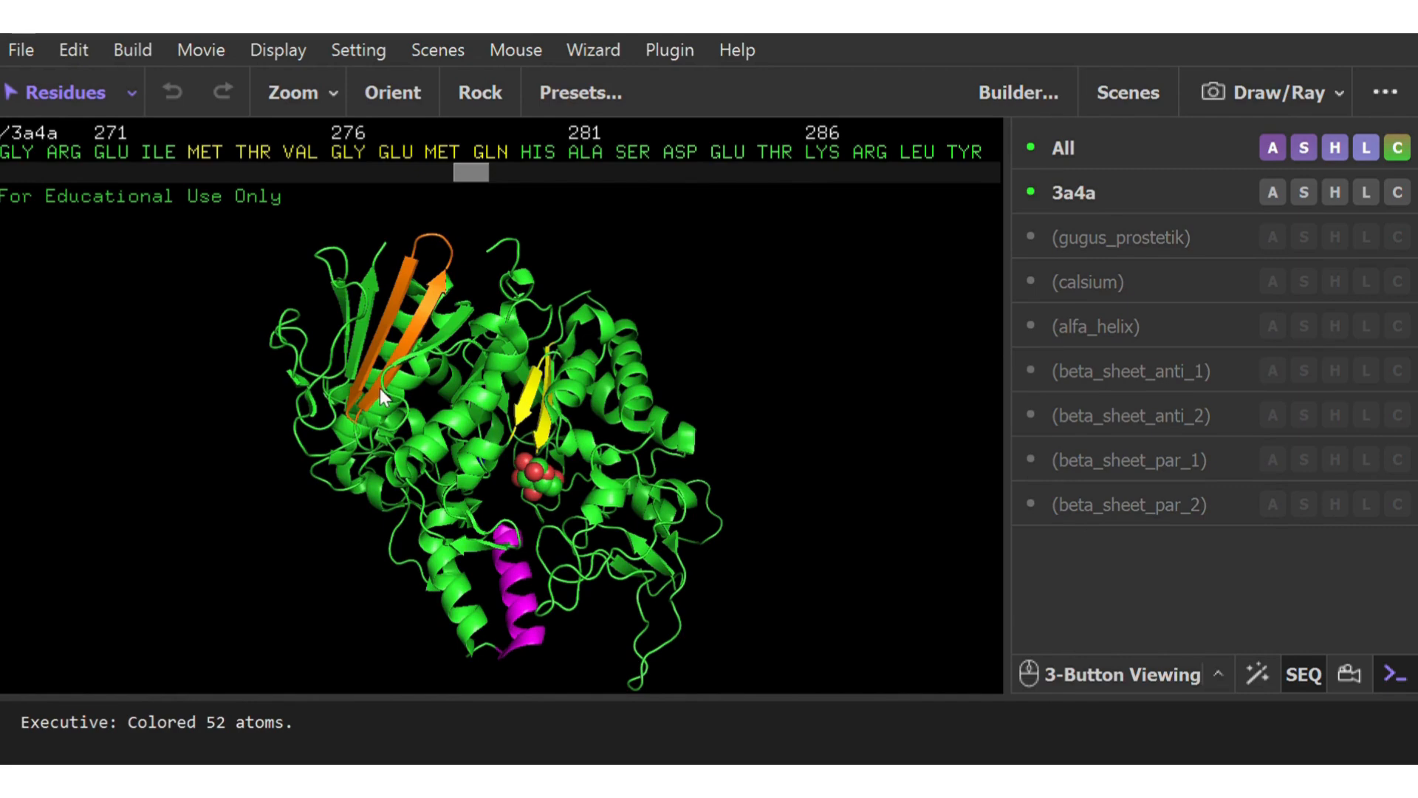
pyautogui.moveTo(551, 552); pyautogui.dragTo(544, 445)
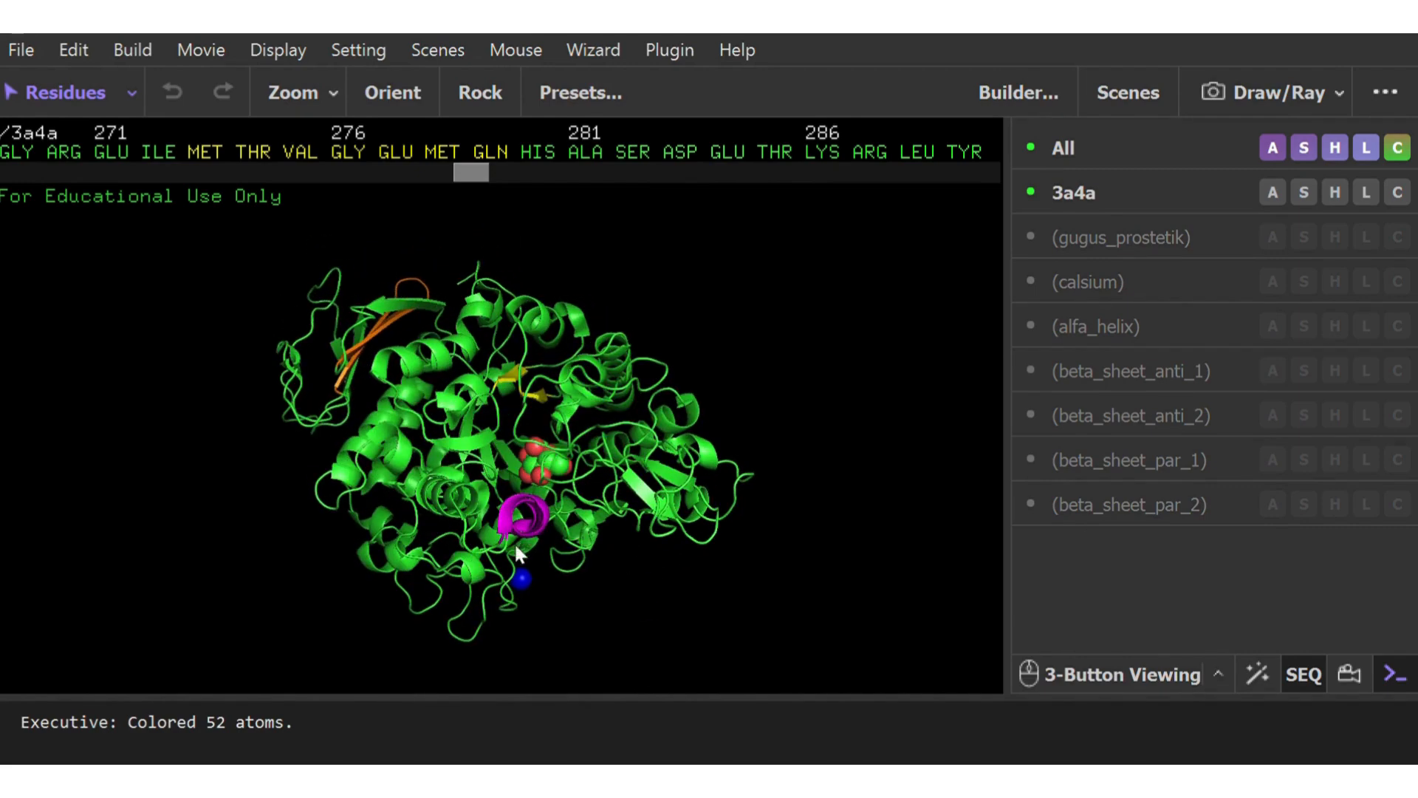
pyautogui.moveTo(515, 548); pyautogui.dragTo(629, 437)
pyautogui.moveTo(347, 522); pyautogui.dragTo(370, 488)
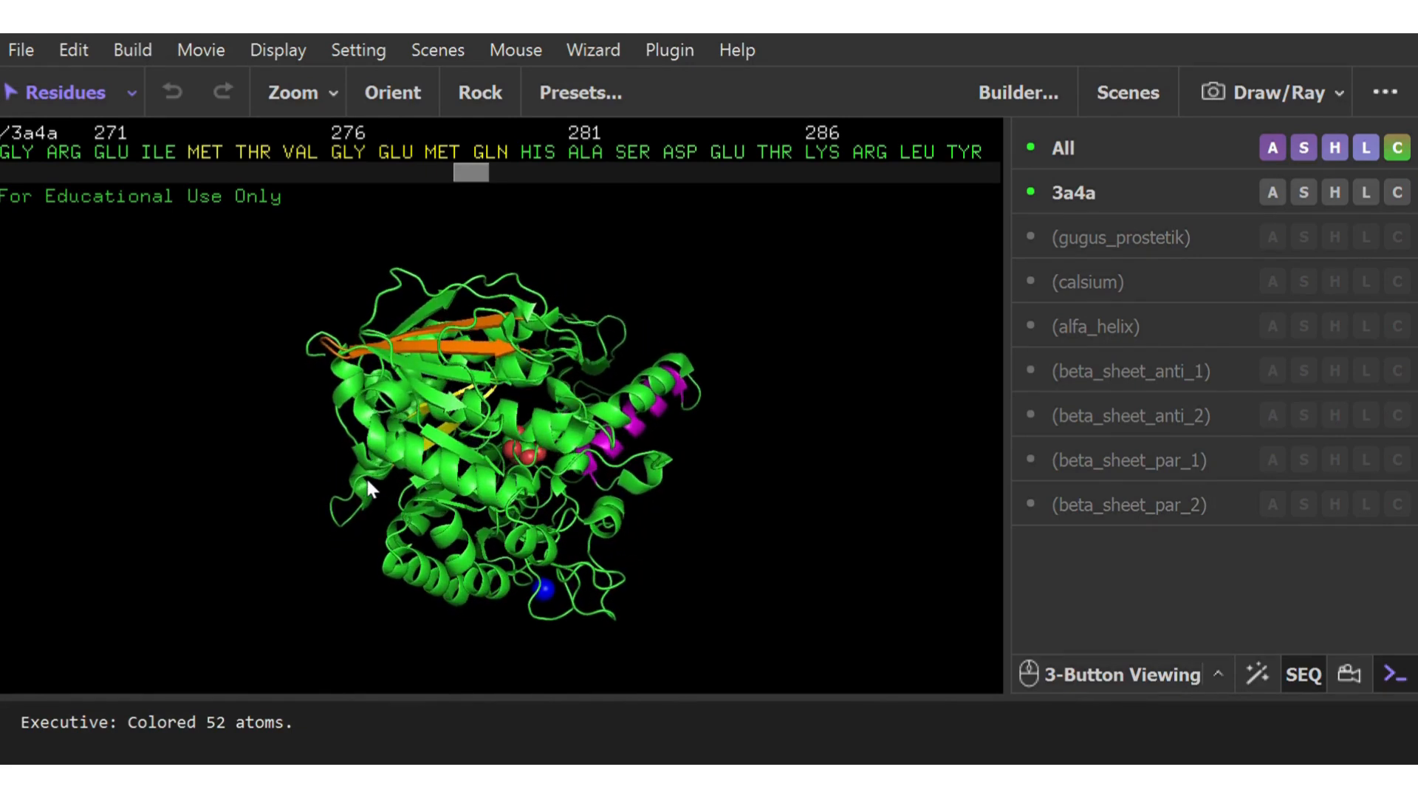
pyautogui.moveTo(490, 500); pyautogui.dragTo(674, 579)
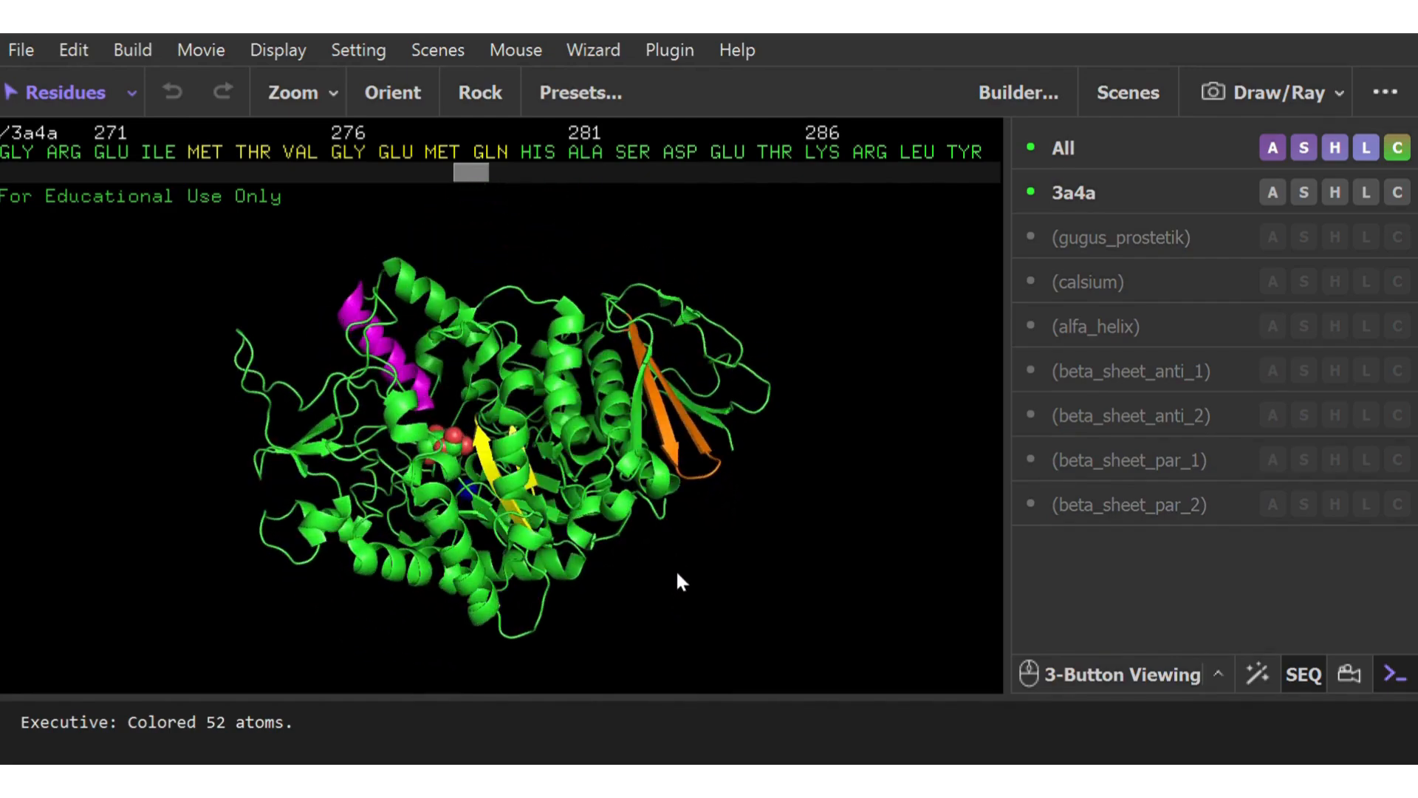
pyautogui.moveTo(517, 494); pyautogui.dragTo(505, 569)
pyautogui.moveTo(533, 590); pyautogui.dragTo(554, 759, button='right')
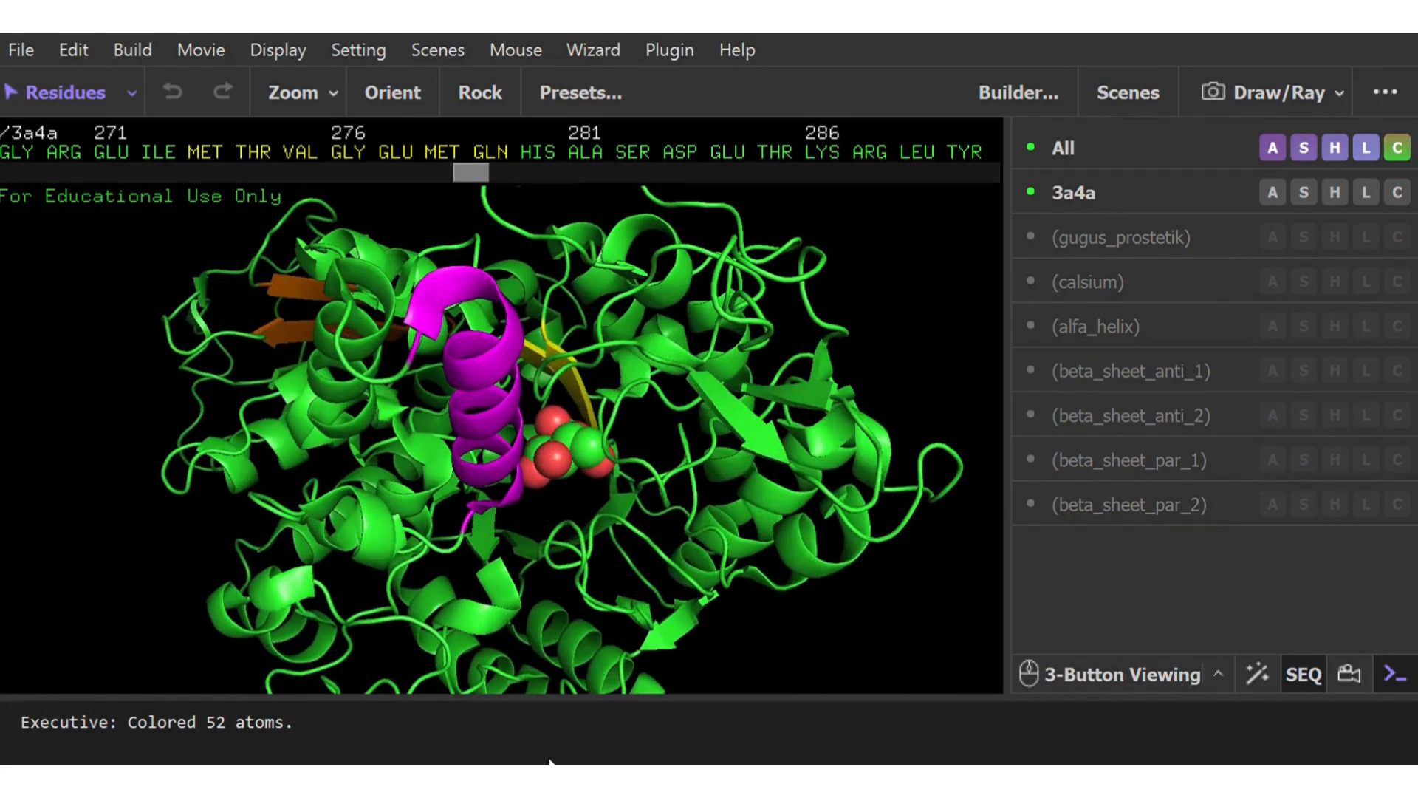
pyautogui.moveTo(522, 633); pyautogui.dragTo(460, 498)
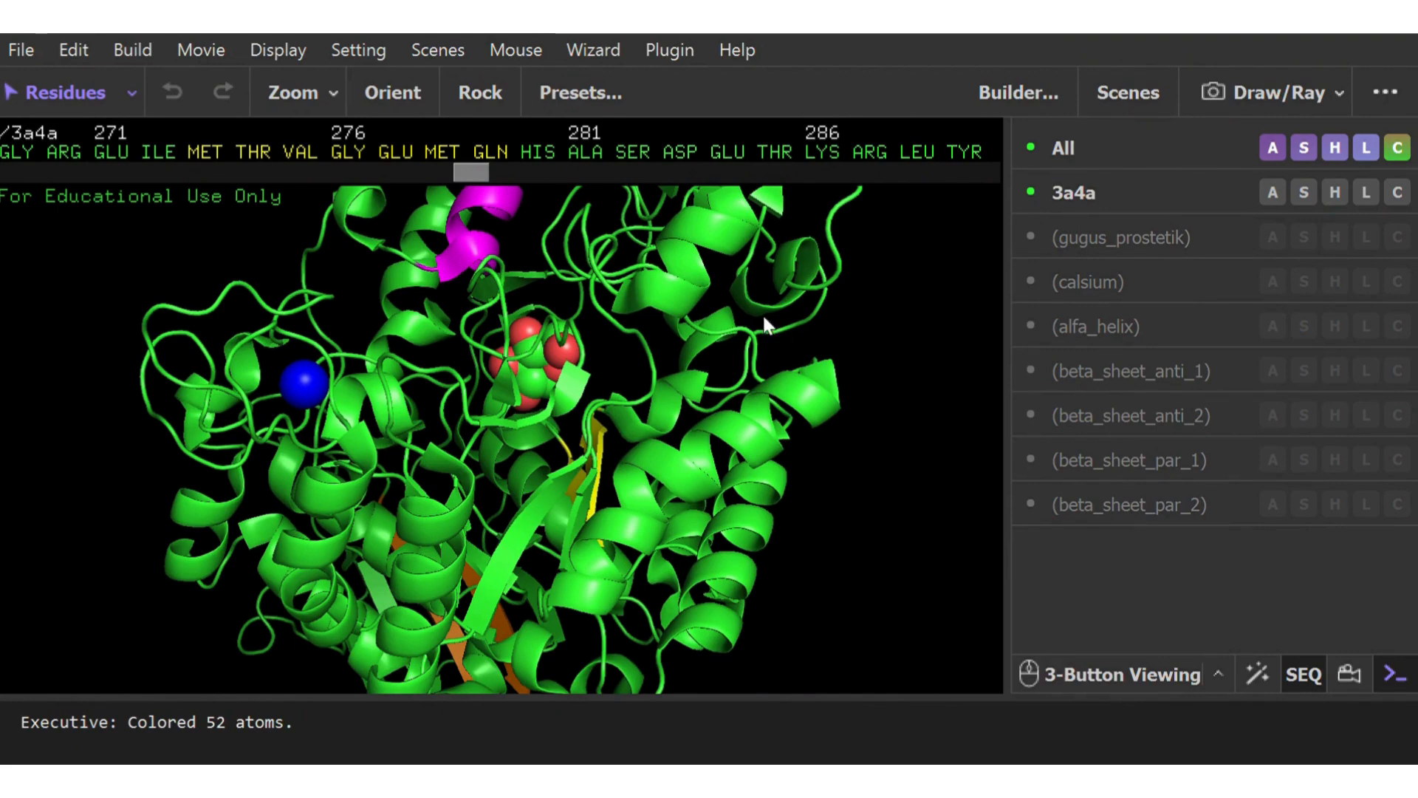
# Measure the distance from the blue calcium ion to the ASP 473 alpha carbon and hide that measurement
pyautogui.click(593, 50)
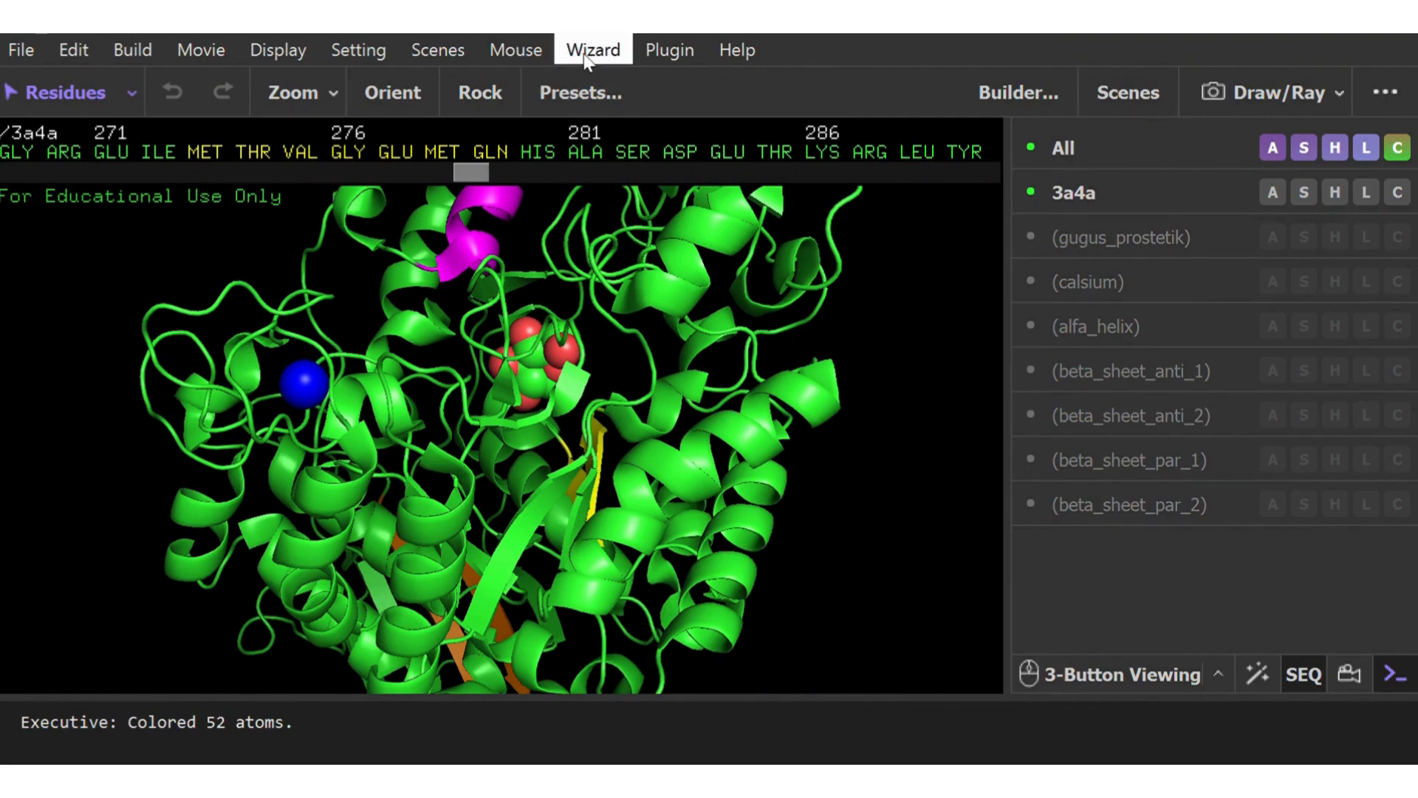
pyautogui.click(657, 134)
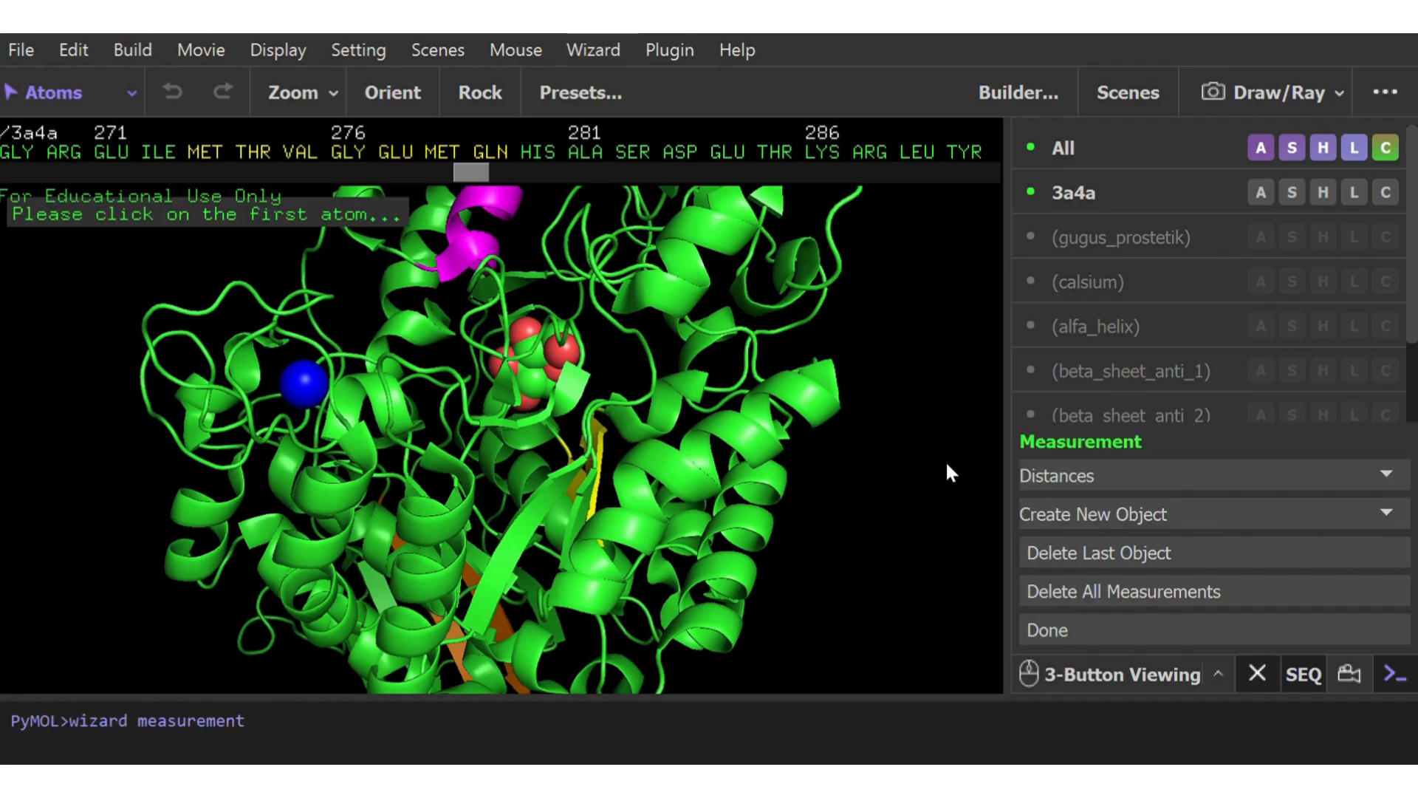
pyautogui.click(302, 384)
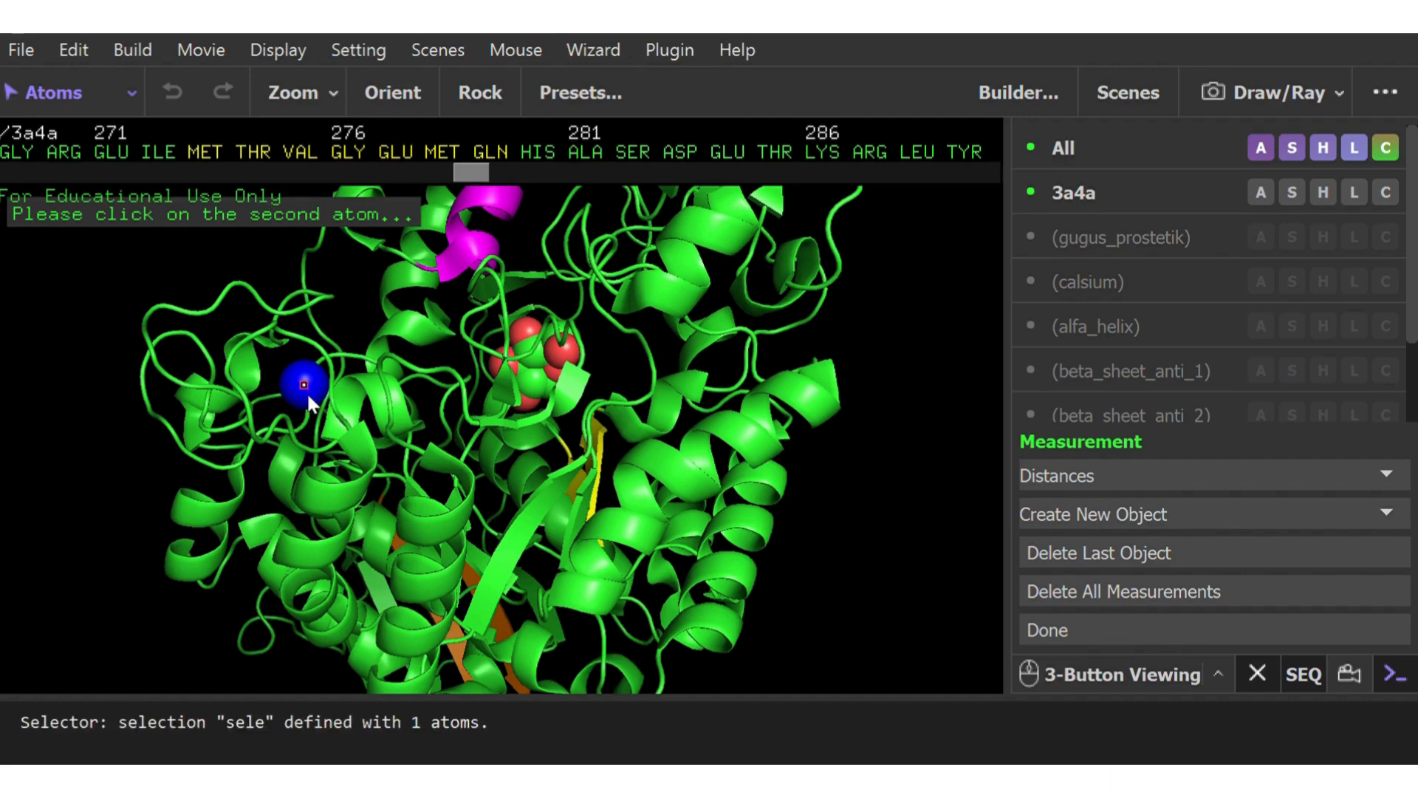
pyautogui.click(226, 358)
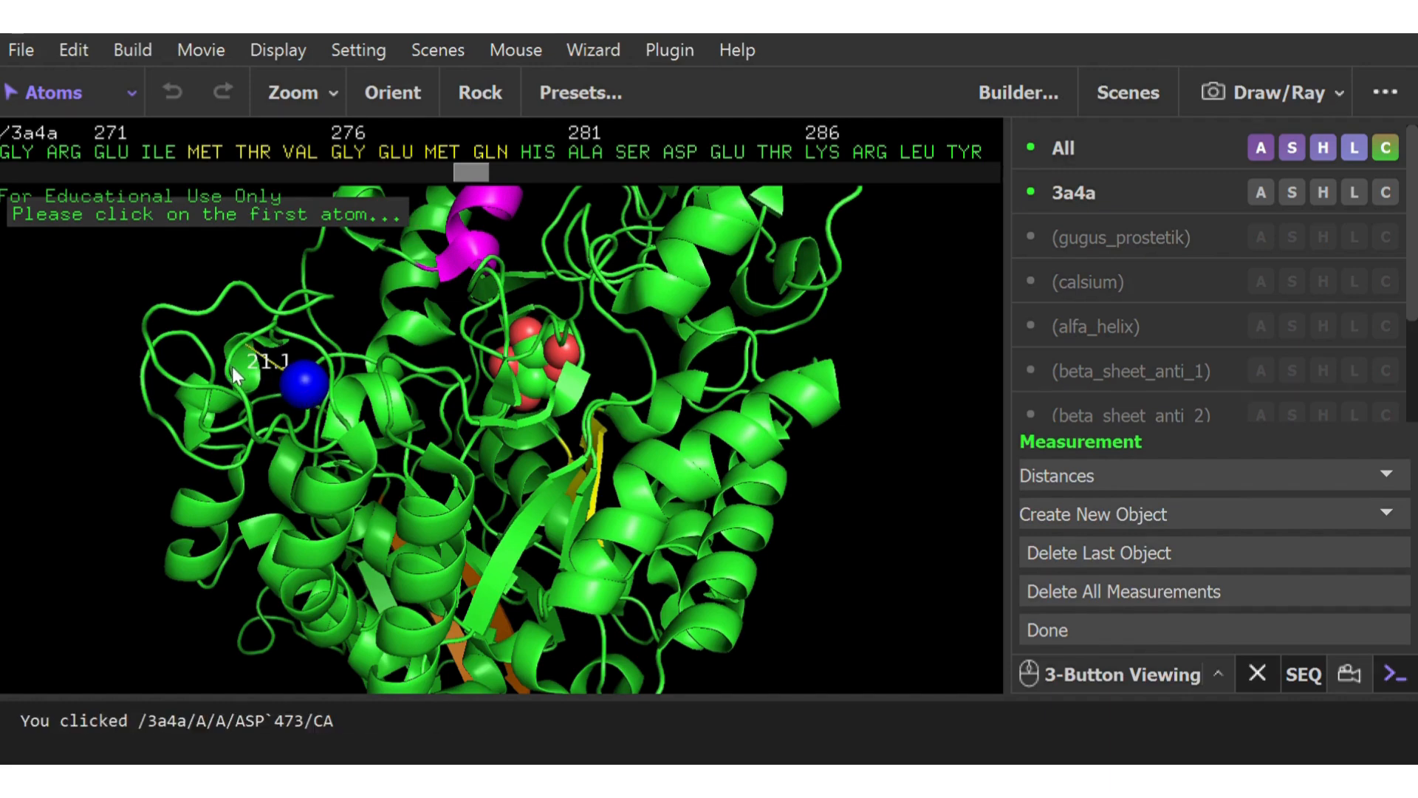
pyautogui.moveTo(303, 383); pyautogui.dragTo(365, 418)
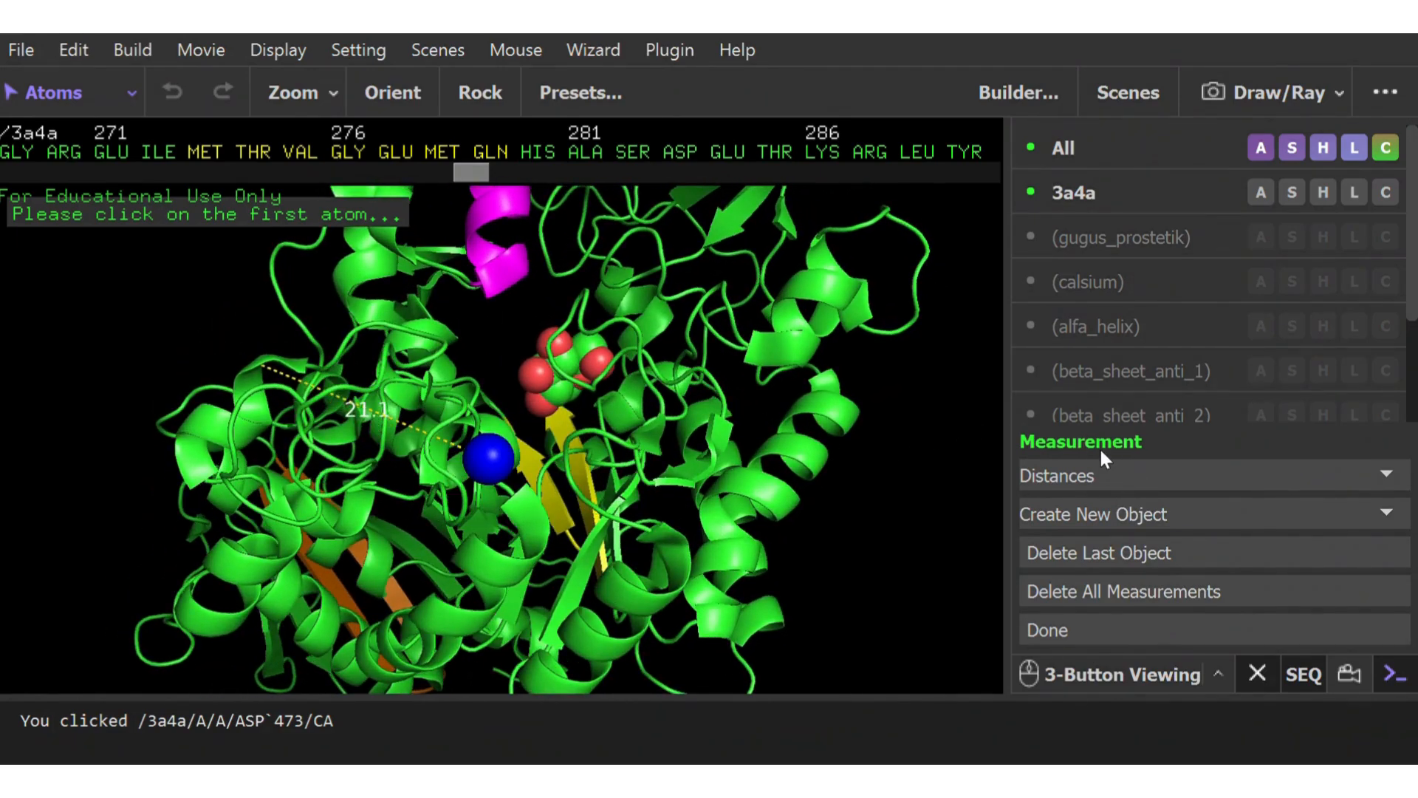
pyautogui.scroll(-4, 1226, 355)
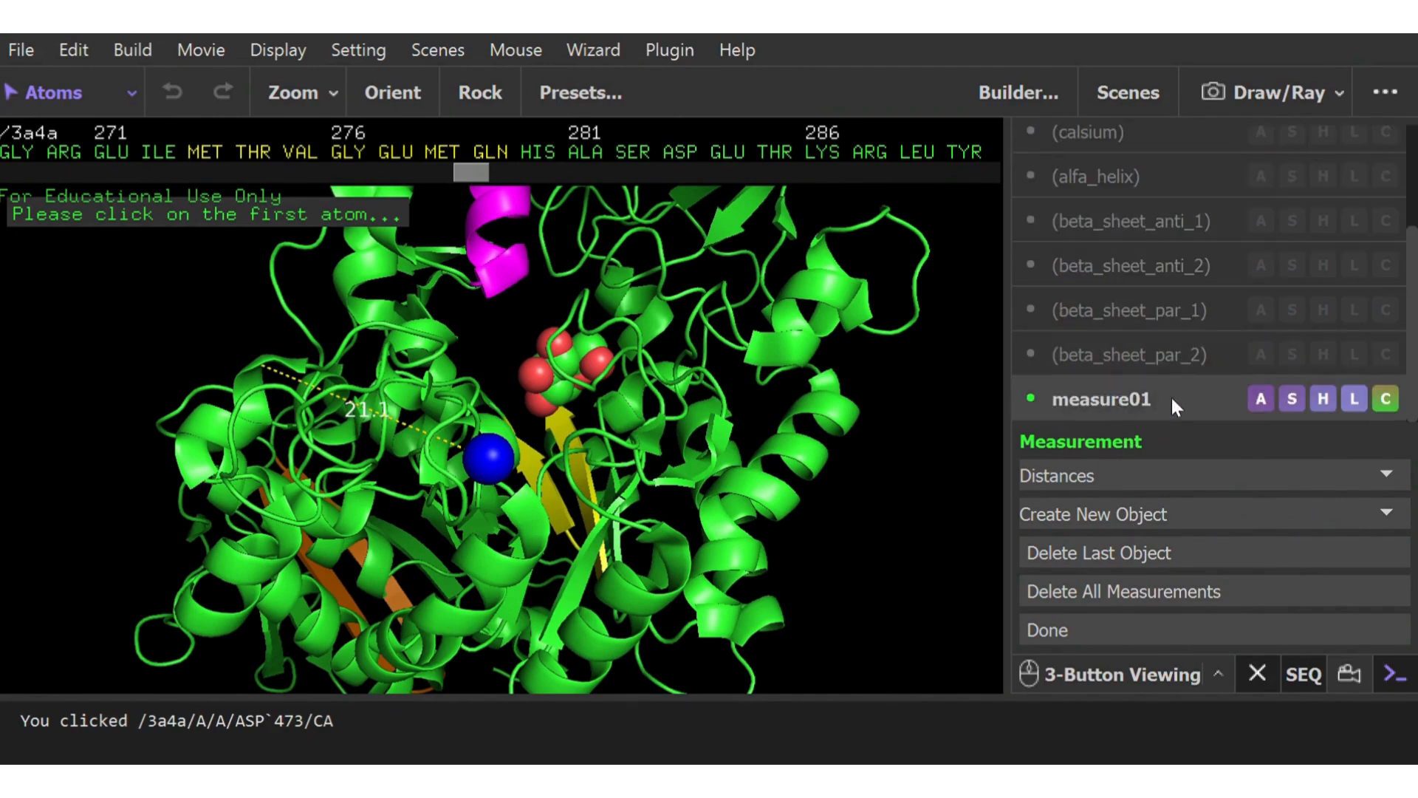
pyautogui.click(1104, 397)
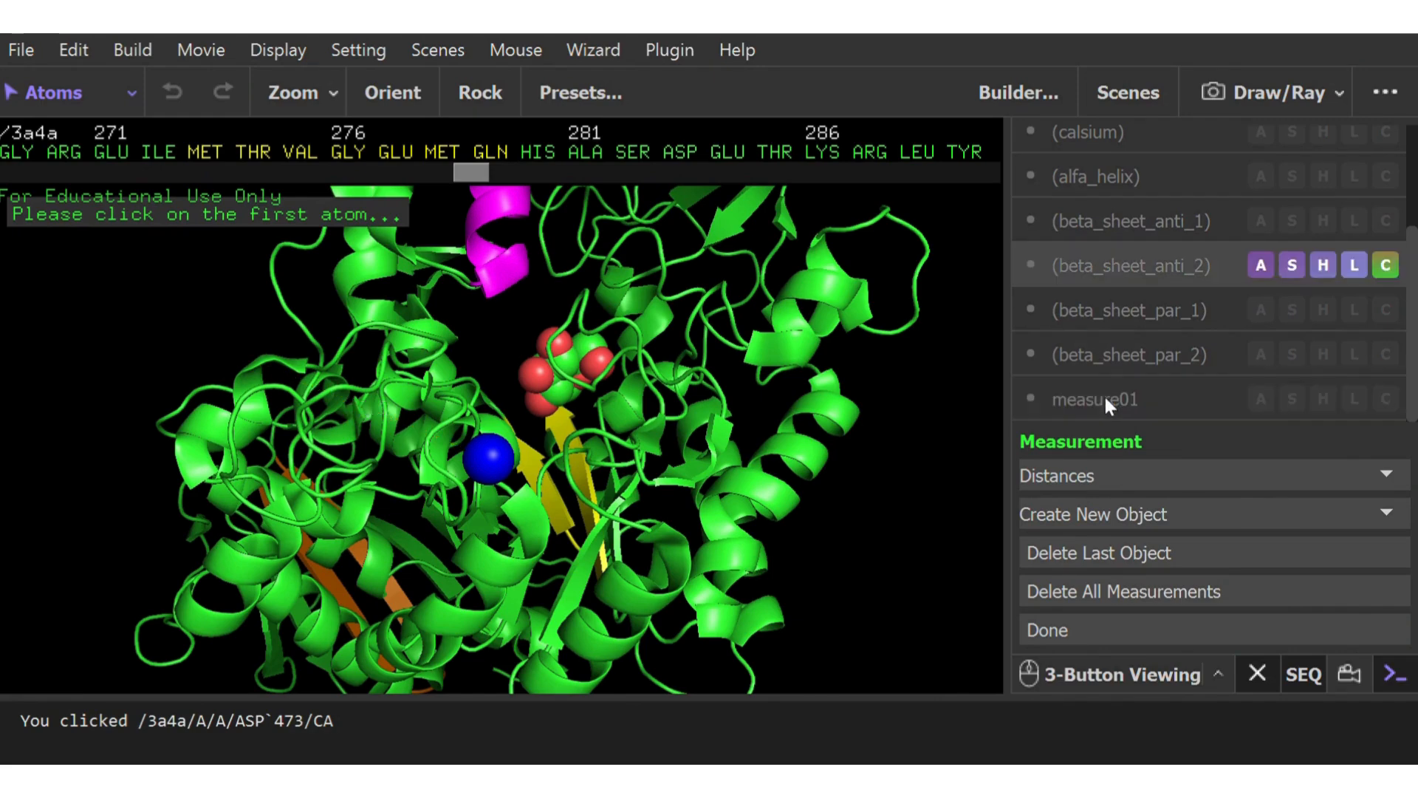
# Measure the distance from the calcium ion to the alpha carbon of ASN 32 in the nearby loop
pyautogui.click(487, 459)
pyautogui.moveTo(487, 472); pyautogui.dragTo(390, 414)
pyautogui.click(466, 400)
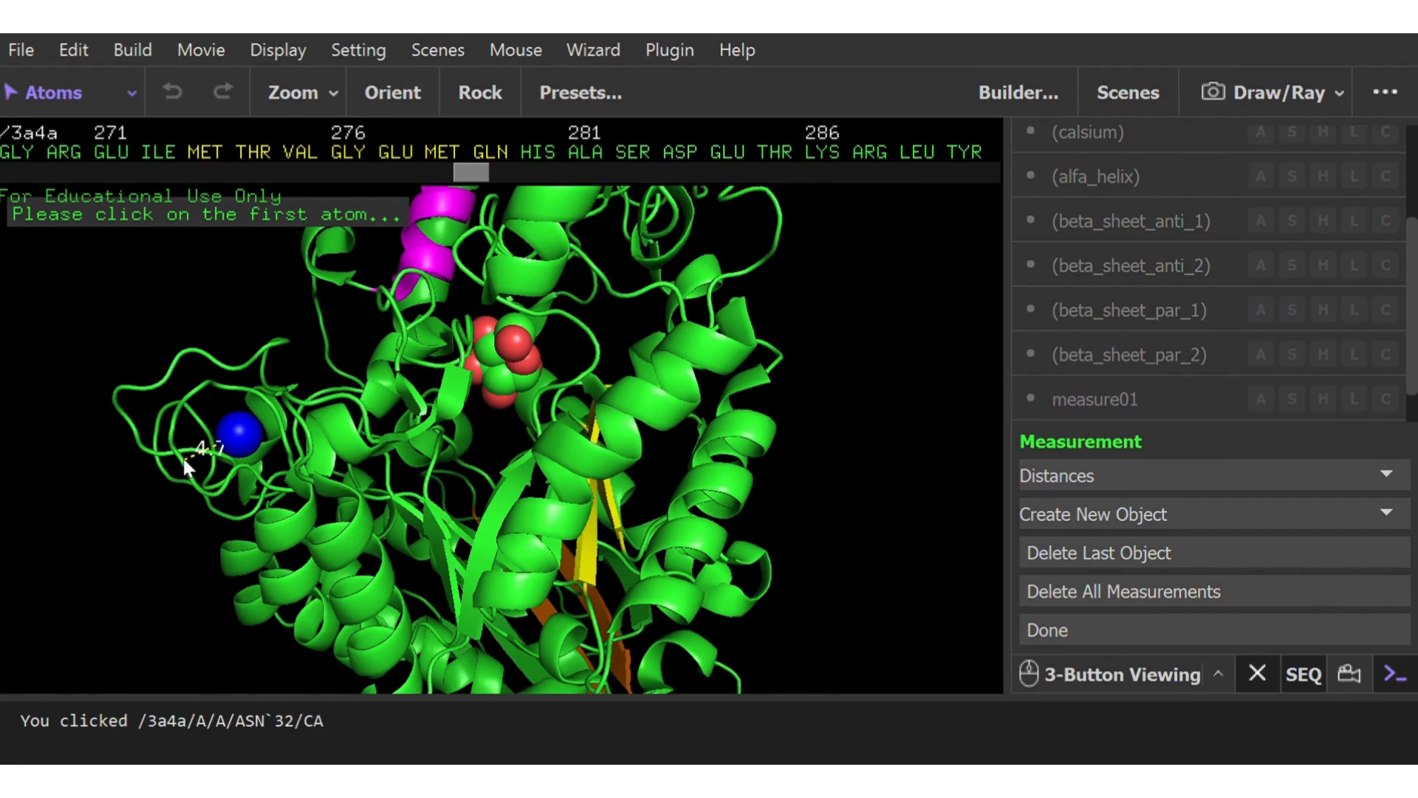
pyautogui.moveTo(228, 451); pyautogui.dragTo(701, 480)
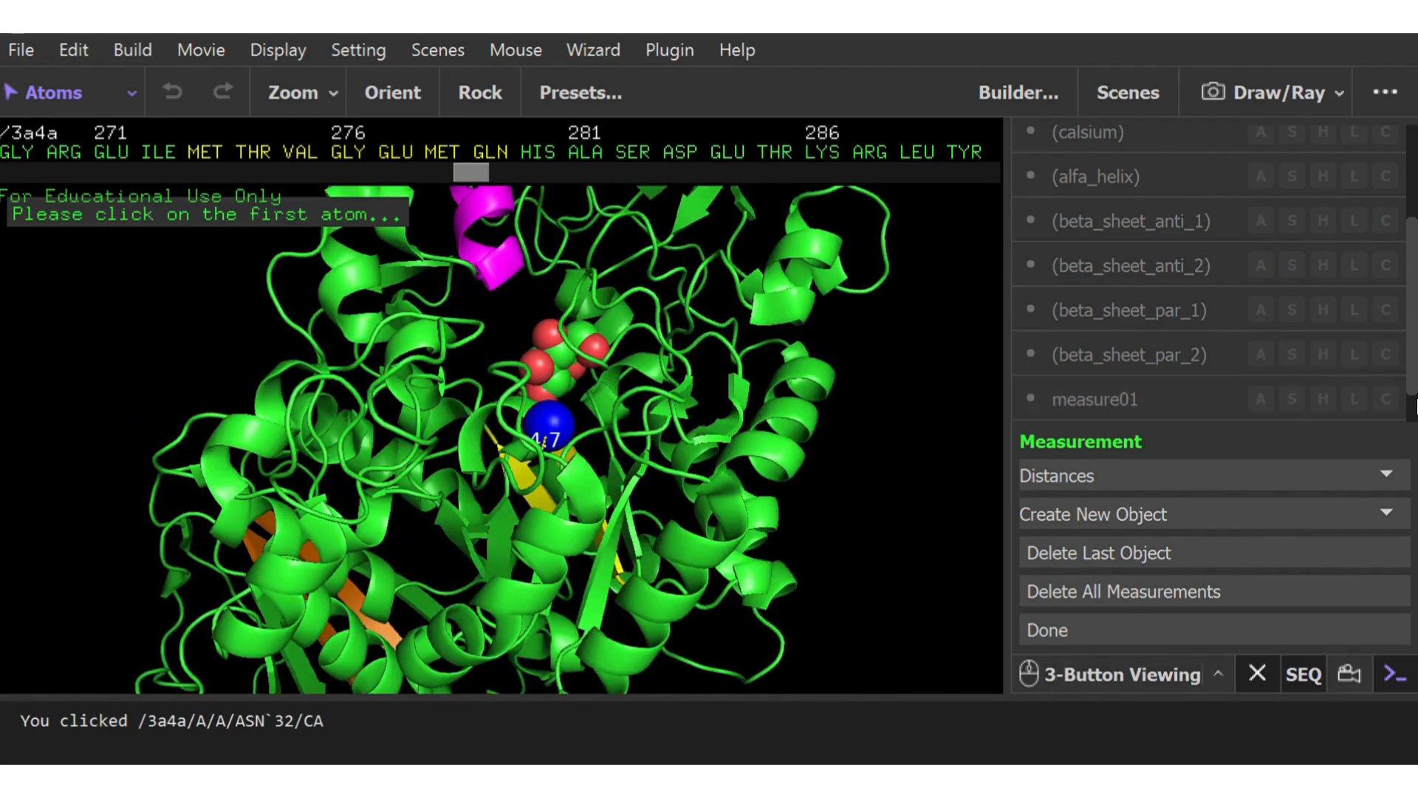
# Rename the measurement object measure01 to ca_to-chain
pyautogui.click(1263, 620)
pyautogui.press('BackSpace')
pyautogui.press('BackSpace')
pyautogui.press('BackSpace')
pyautogui.press('BackSpace')
pyautogui.press('BackSpace')
pyautogui.press('BackSpace')
pyautogui.press('BackSpace')
pyautogui.press('BackSpace')
pyautogui.press('BackSpace')
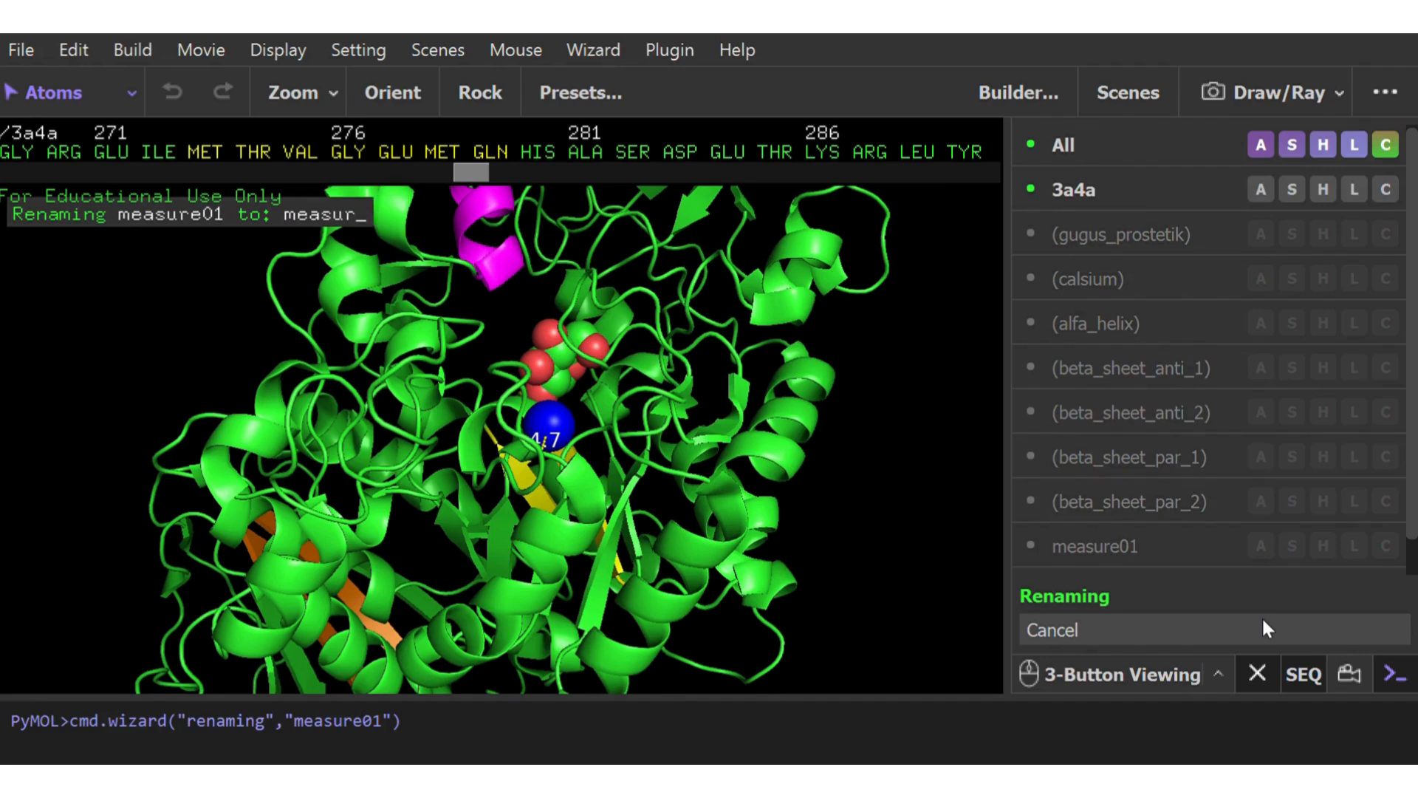
pyautogui.write('c')
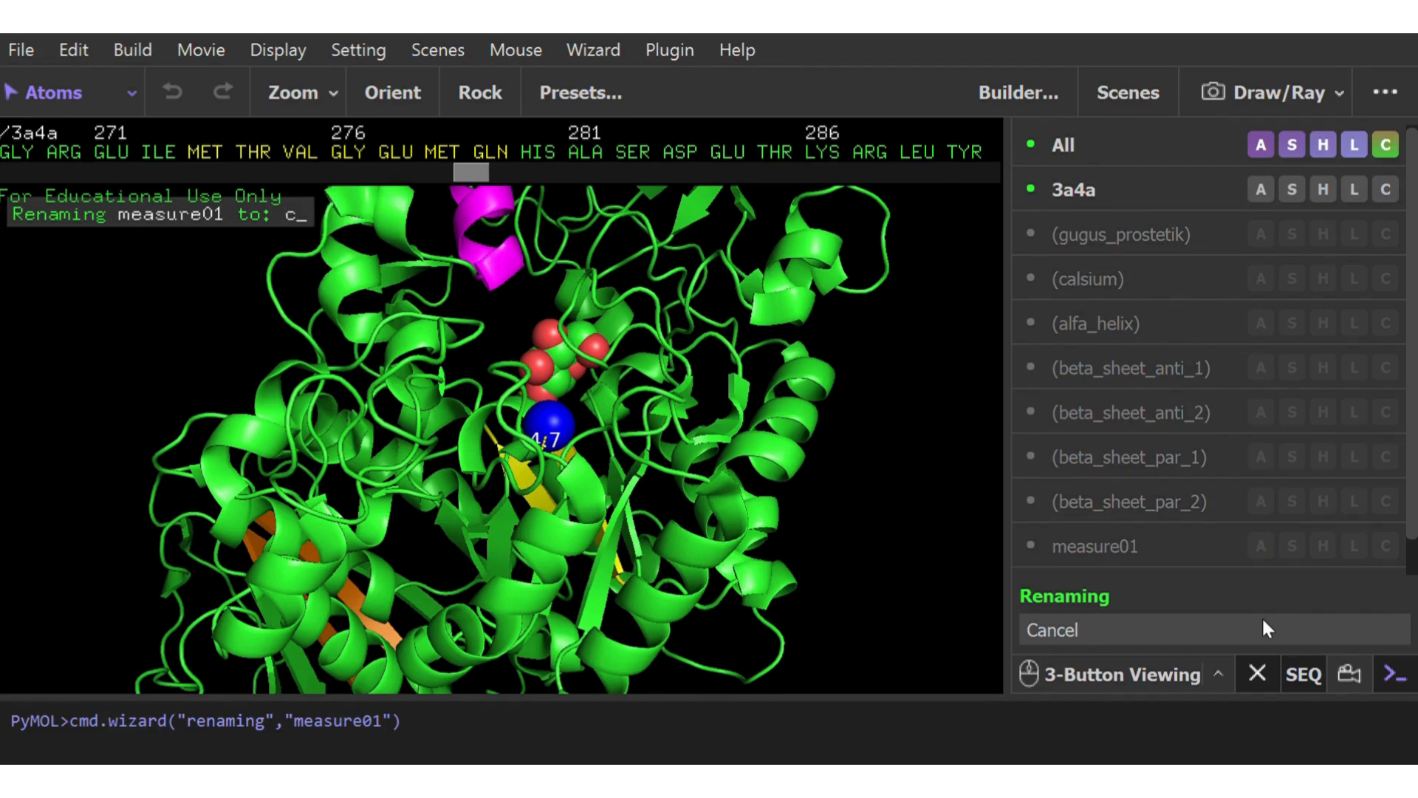
pyautogui.write('a_to')
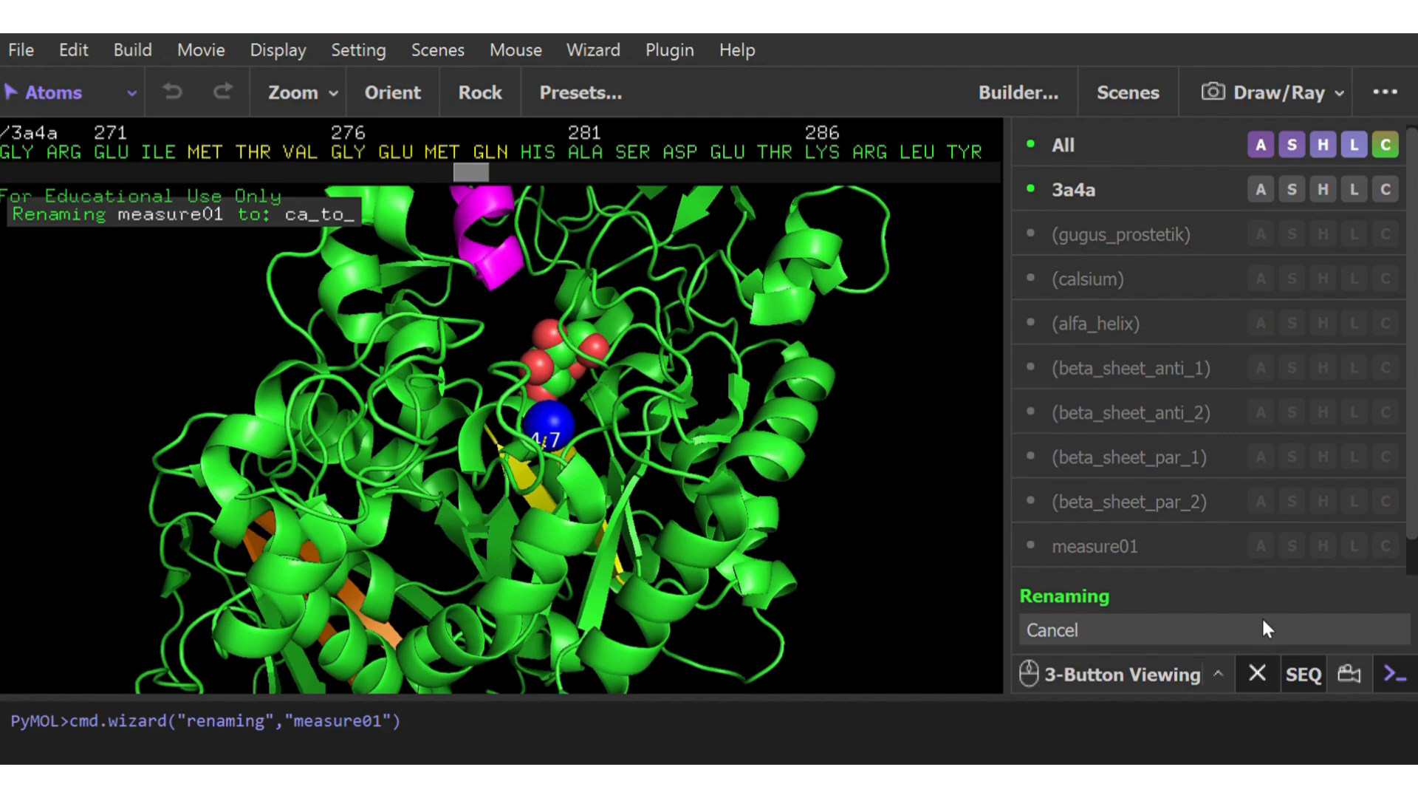
pyautogui.write('_chain_')
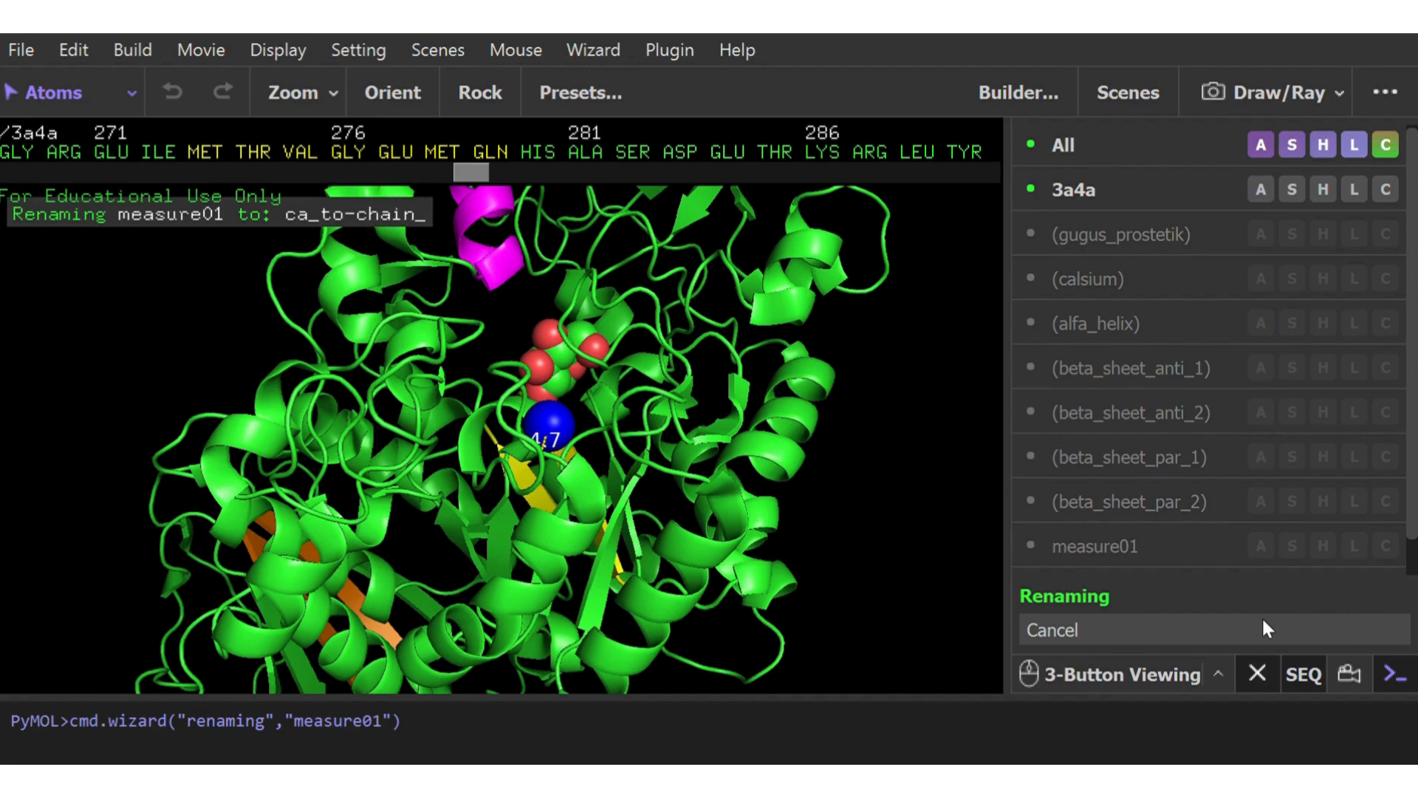
pyautogui.press('Return')
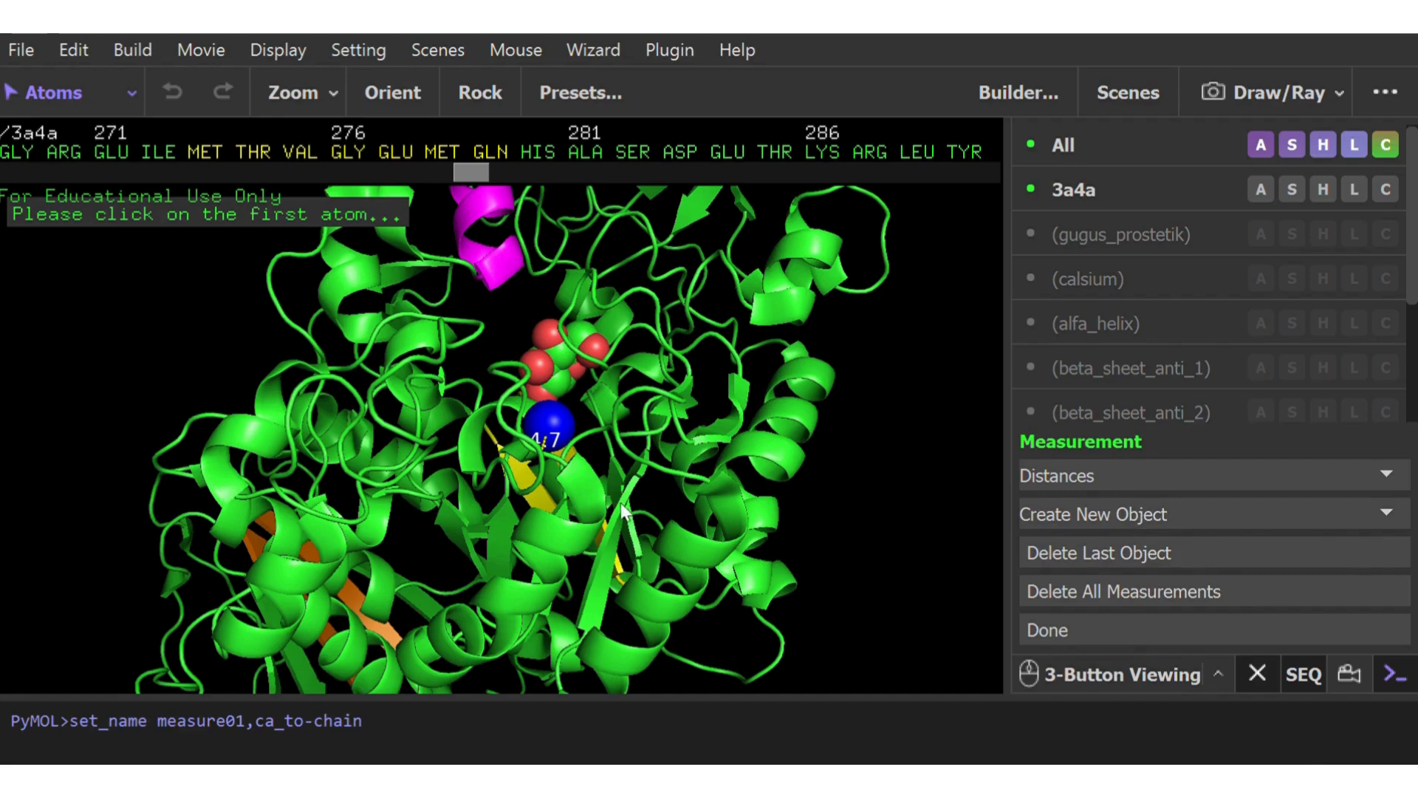
# Measure the distance from a red ligand oxygen atom to the ASP 69 alpha carbon and finish measuring
pyautogui.moveTo(553, 437); pyautogui.dragTo(476, 526)
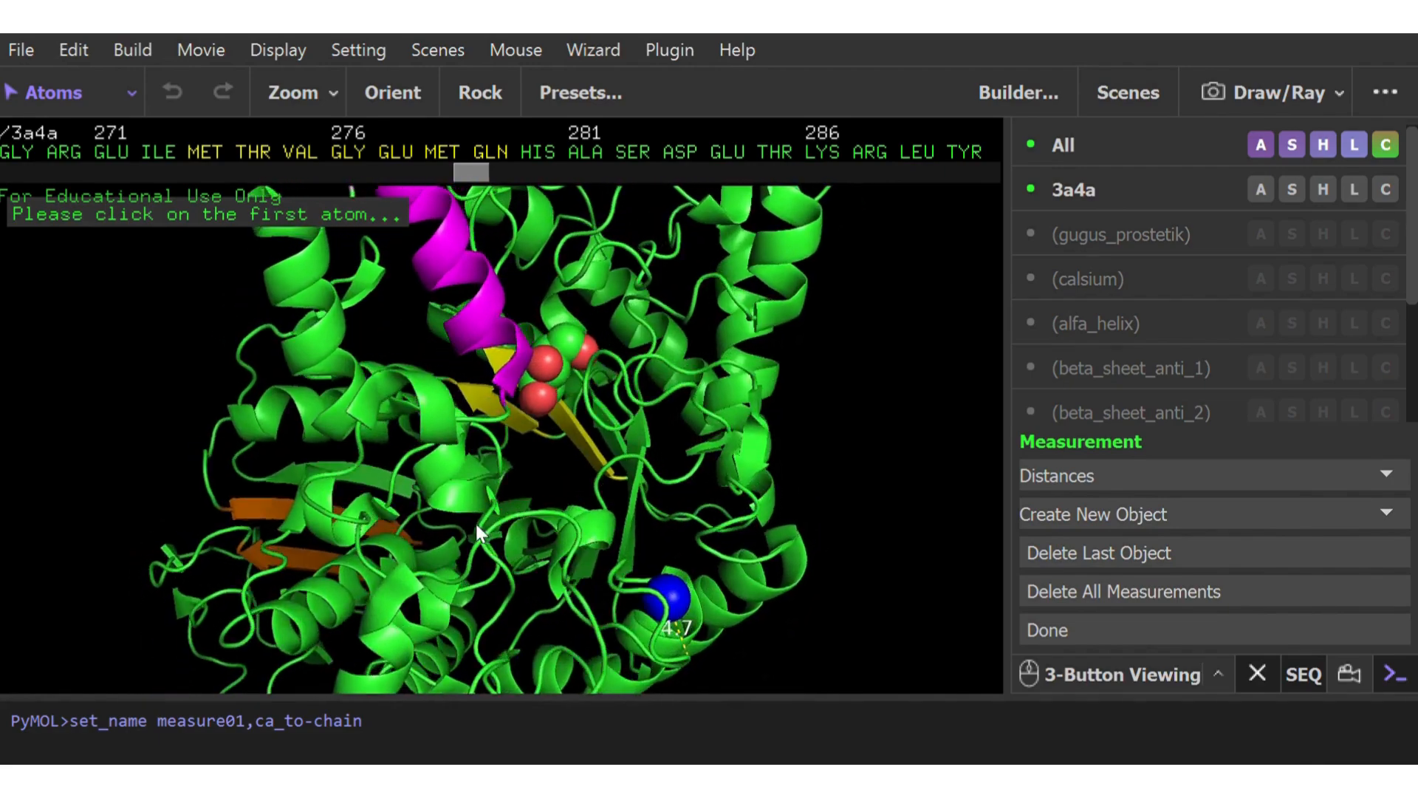
pyautogui.moveTo(506, 388); pyautogui.dragTo(540, 423)
pyautogui.moveTo(540, 423)
pyautogui.mouseDown(button='right')
pyautogui.moveTo(517, 496)
pyautogui.moveTo(542, 444)
pyautogui.mouseUp(button='right')
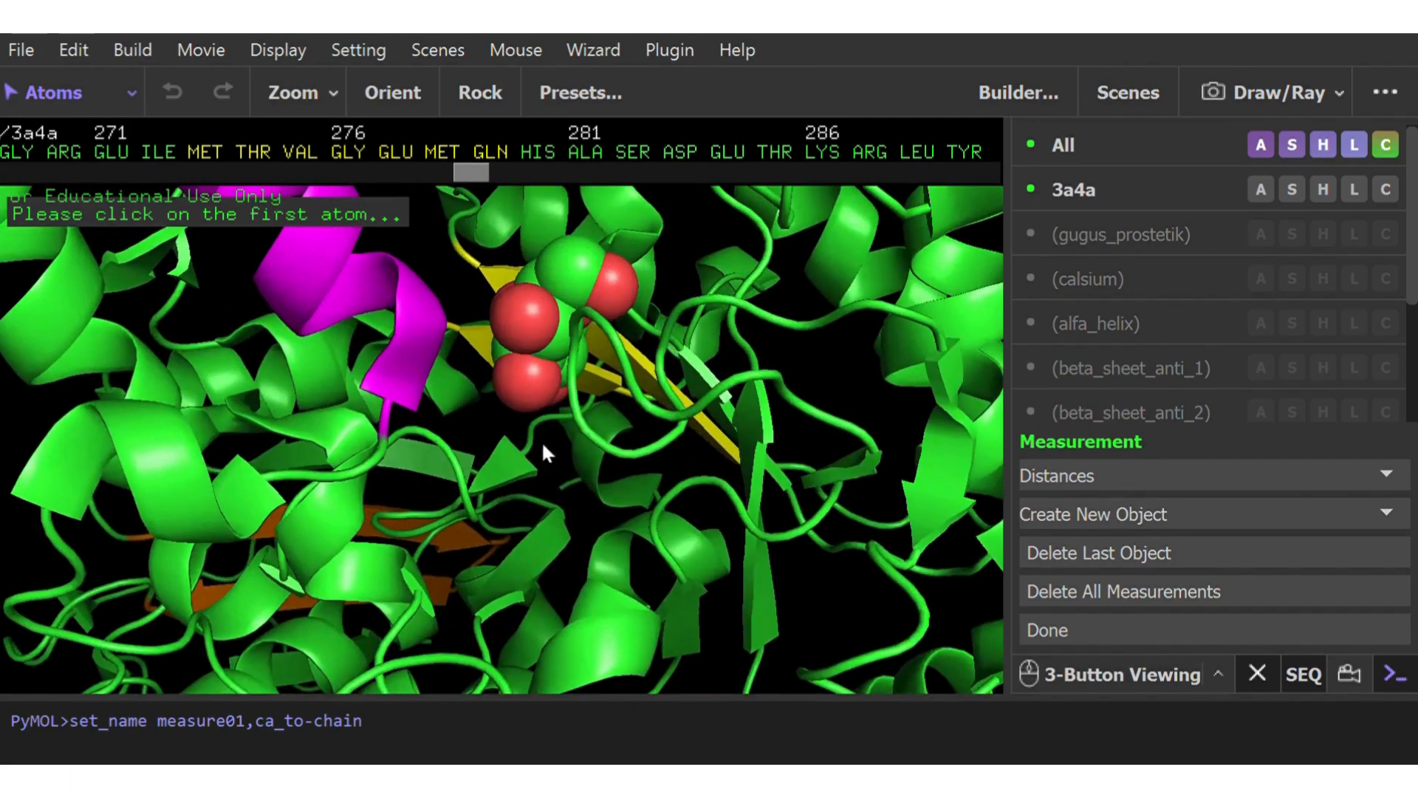
pyautogui.moveTo(542, 441); pyautogui.dragTo(515, 393)
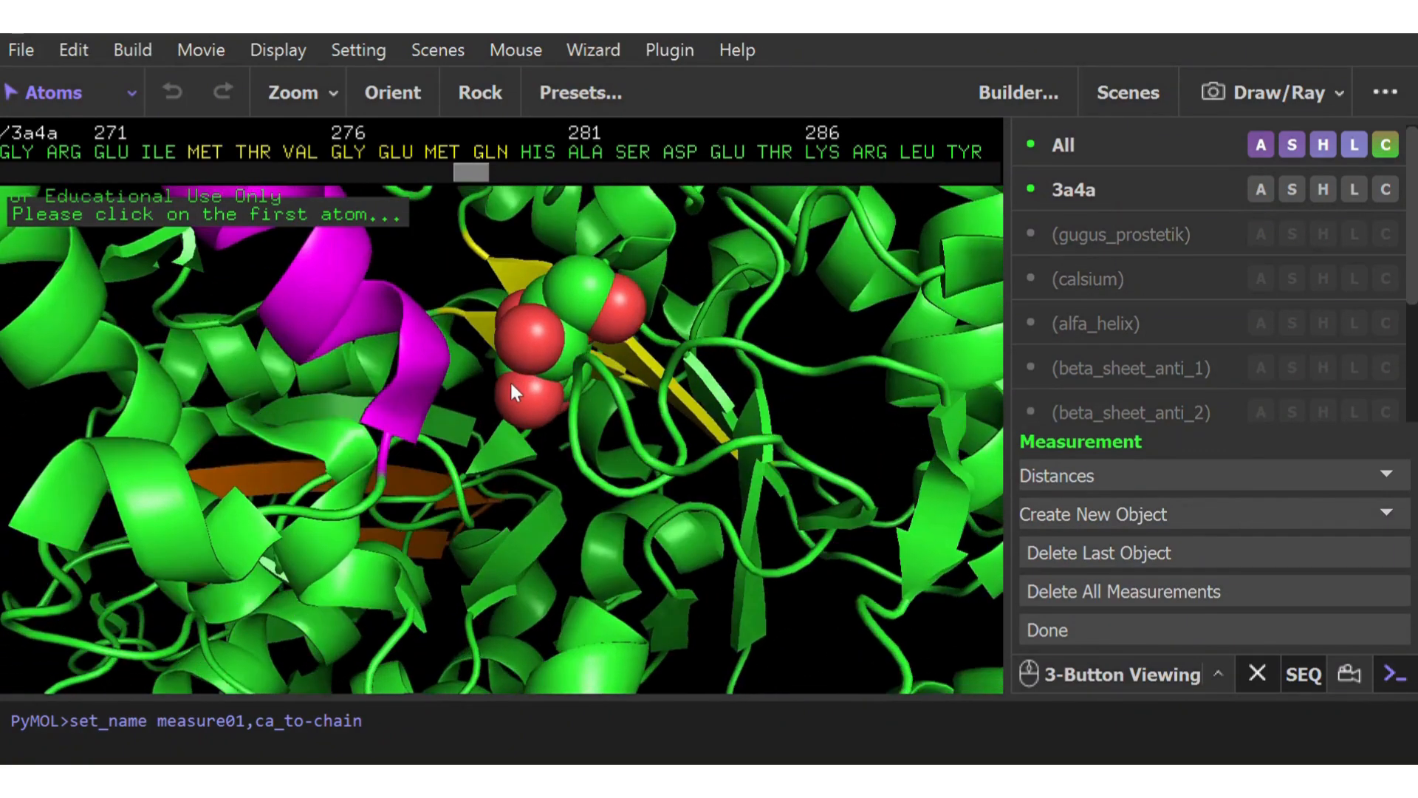
pyautogui.click(533, 343)
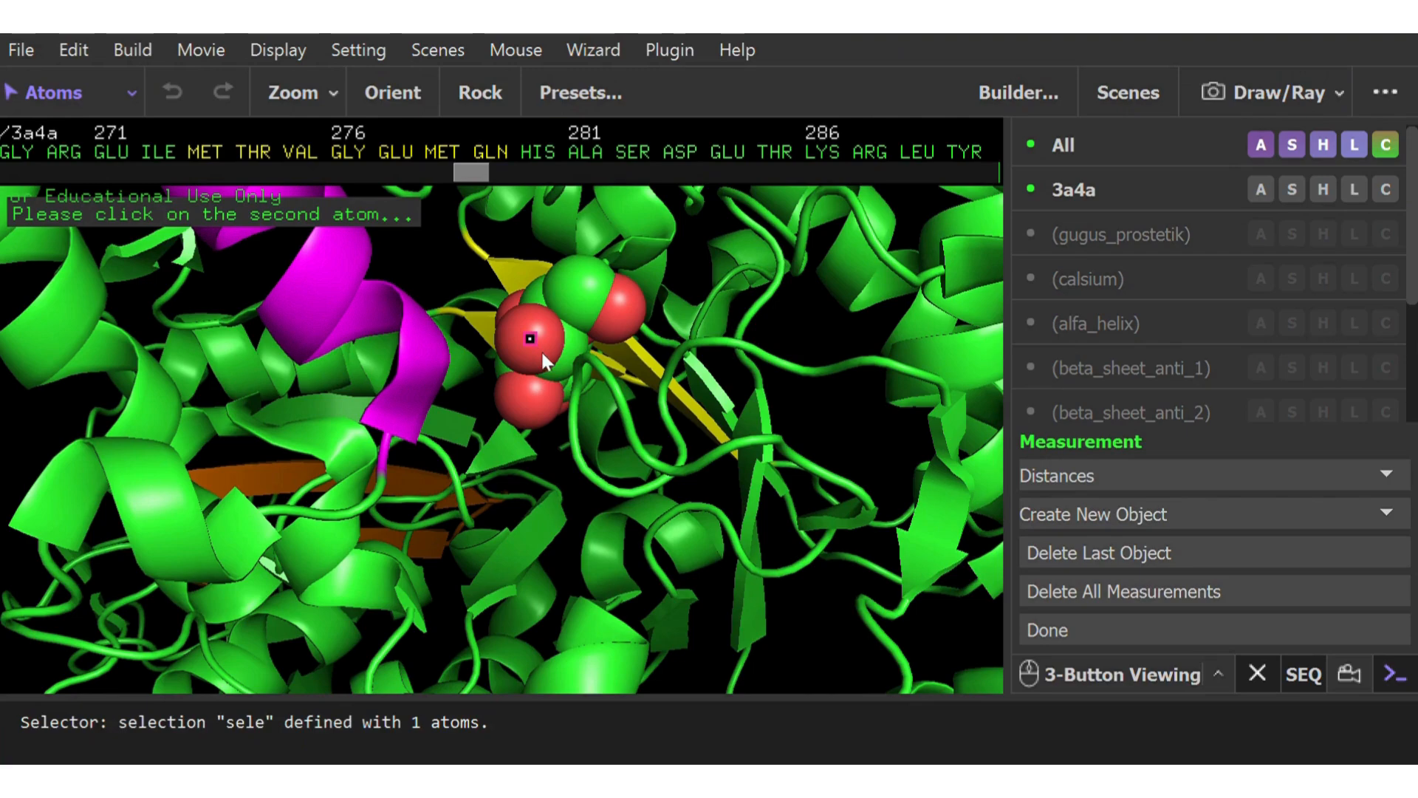
pyautogui.moveTo(579, 376)
pyautogui.mouseDown()
pyautogui.moveTo(630, 378)
pyautogui.moveTo(619, 330)
pyautogui.moveTo(633, 353)
pyautogui.mouseUp()
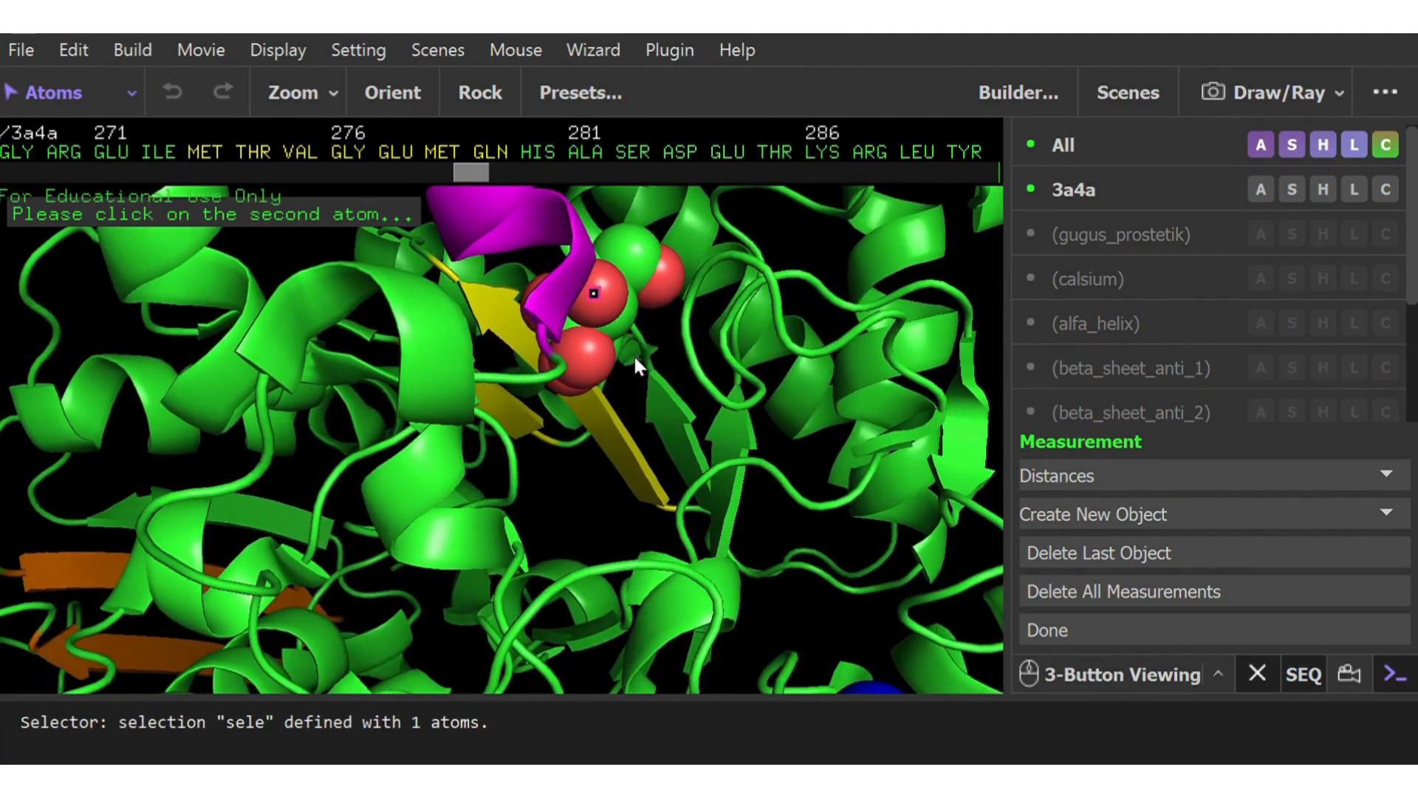
pyautogui.click(686, 310)
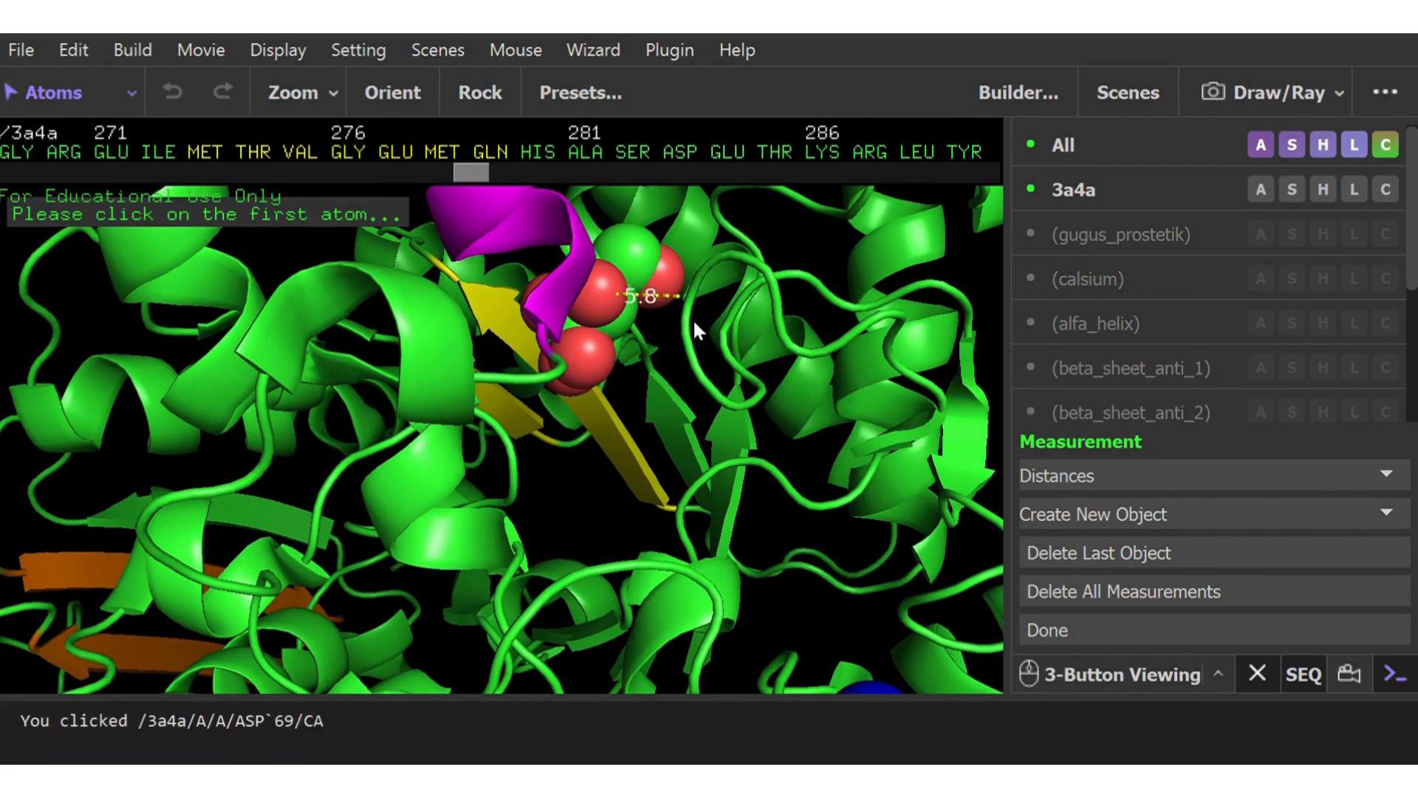
pyautogui.moveTo(677, 339); pyautogui.dragTo(668, 281)
pyautogui.moveTo(660, 290)
pyautogui.mouseDown()
pyautogui.moveTo(646, 283)
pyautogui.moveTo(644, 297)
pyautogui.mouseUp()
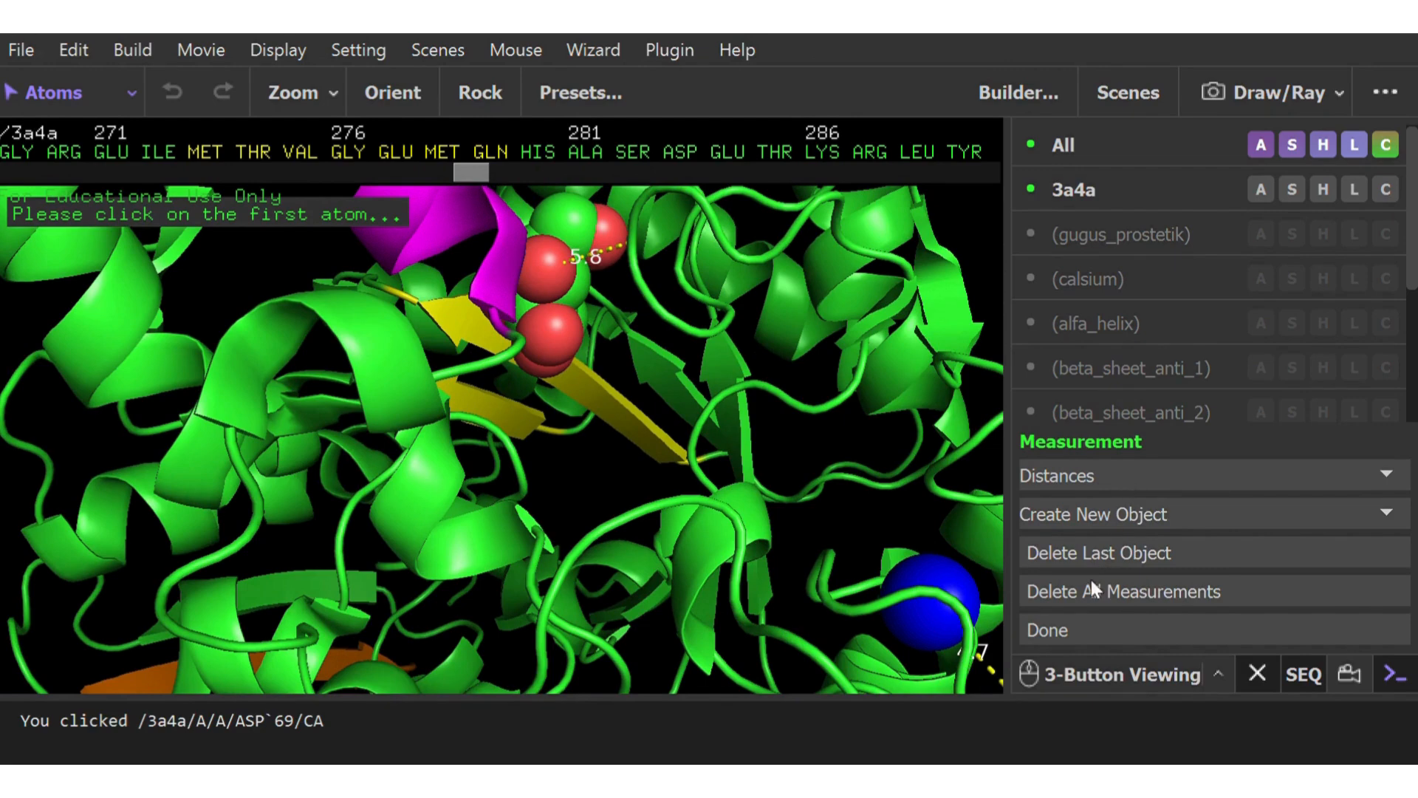
pyautogui.click(1056, 630)
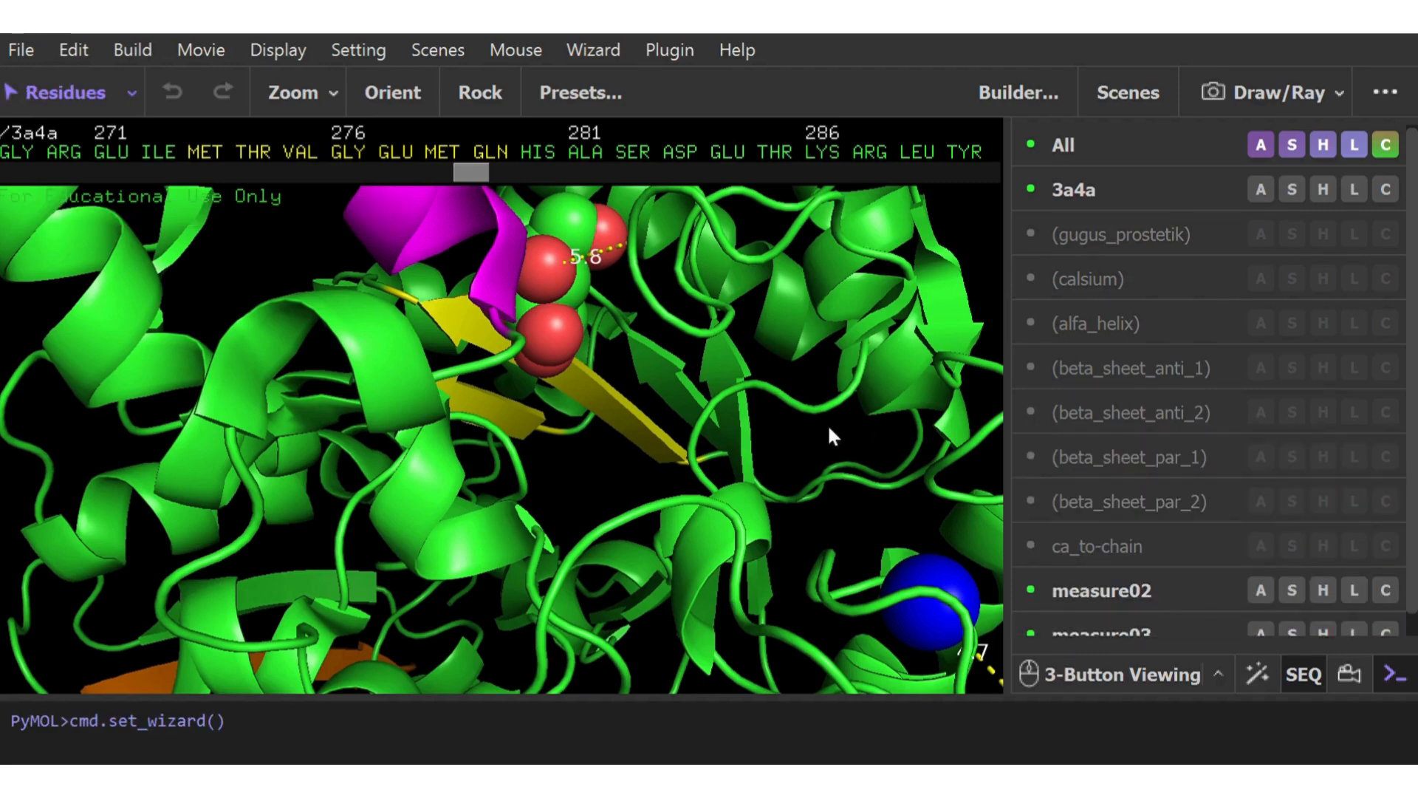
# Examine the distance labels near the ligand and calcium ion, and the colored helix and strands across the whole protein
pyautogui.moveTo(830, 428); pyautogui.dragTo(729, 436)
pyautogui.moveTo(656, 398); pyautogui.dragTo(663, 330)
pyautogui.moveTo(653, 565); pyautogui.dragTo(667, 396, button='right')
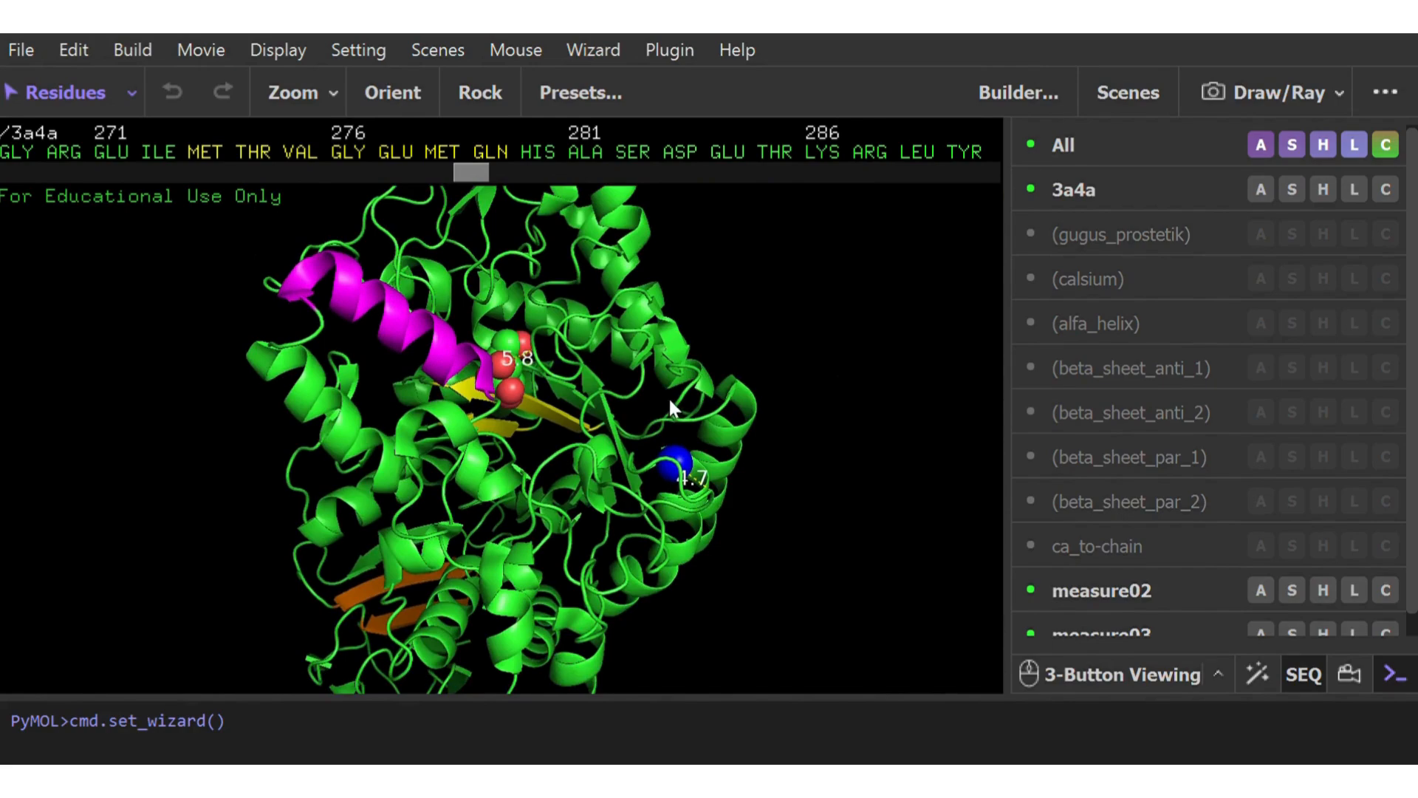
pyautogui.moveTo(538, 553); pyautogui.dragTo(529, 450, button='right')
pyautogui.moveTo(536, 348); pyautogui.dragTo(666, 526)
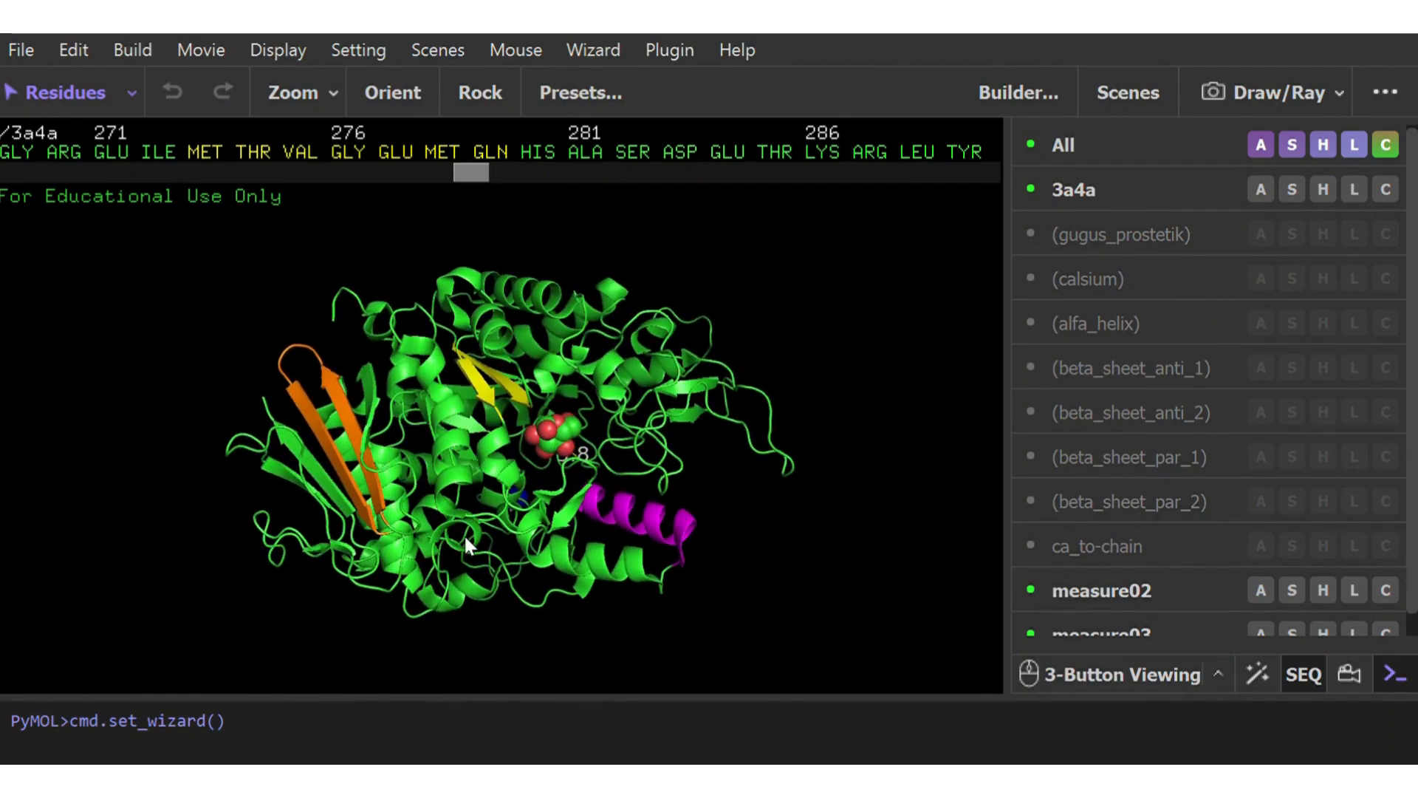
pyautogui.moveTo(559, 507); pyautogui.dragTo(528, 511)
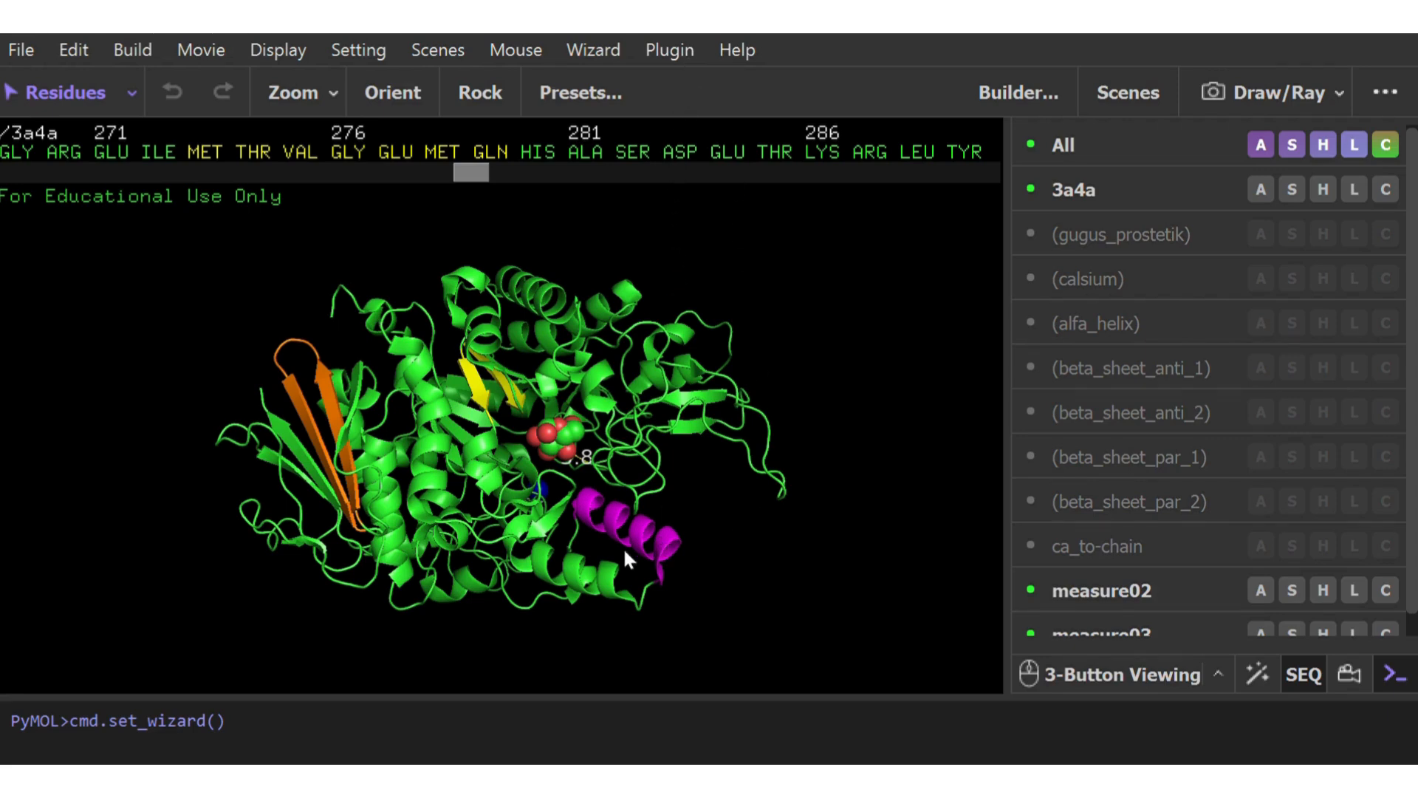
pyautogui.moveTo(628, 559)
pyautogui.mouseDown()
pyautogui.moveTo(635, 489)
pyautogui.moveTo(633, 543)
pyautogui.mouseUp()
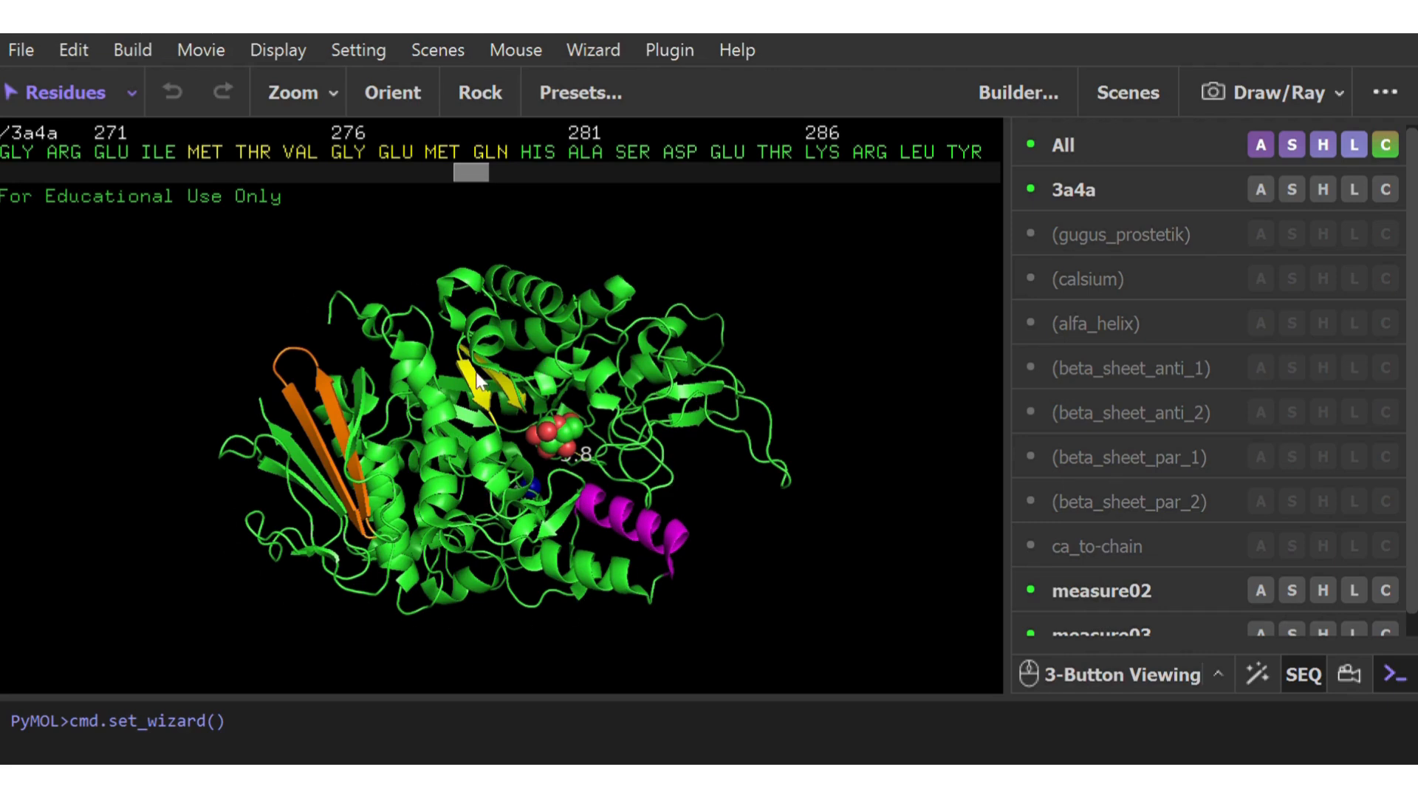
# Set the viewer background to white and inspect the colored protein against it
pyautogui.click(277, 50)
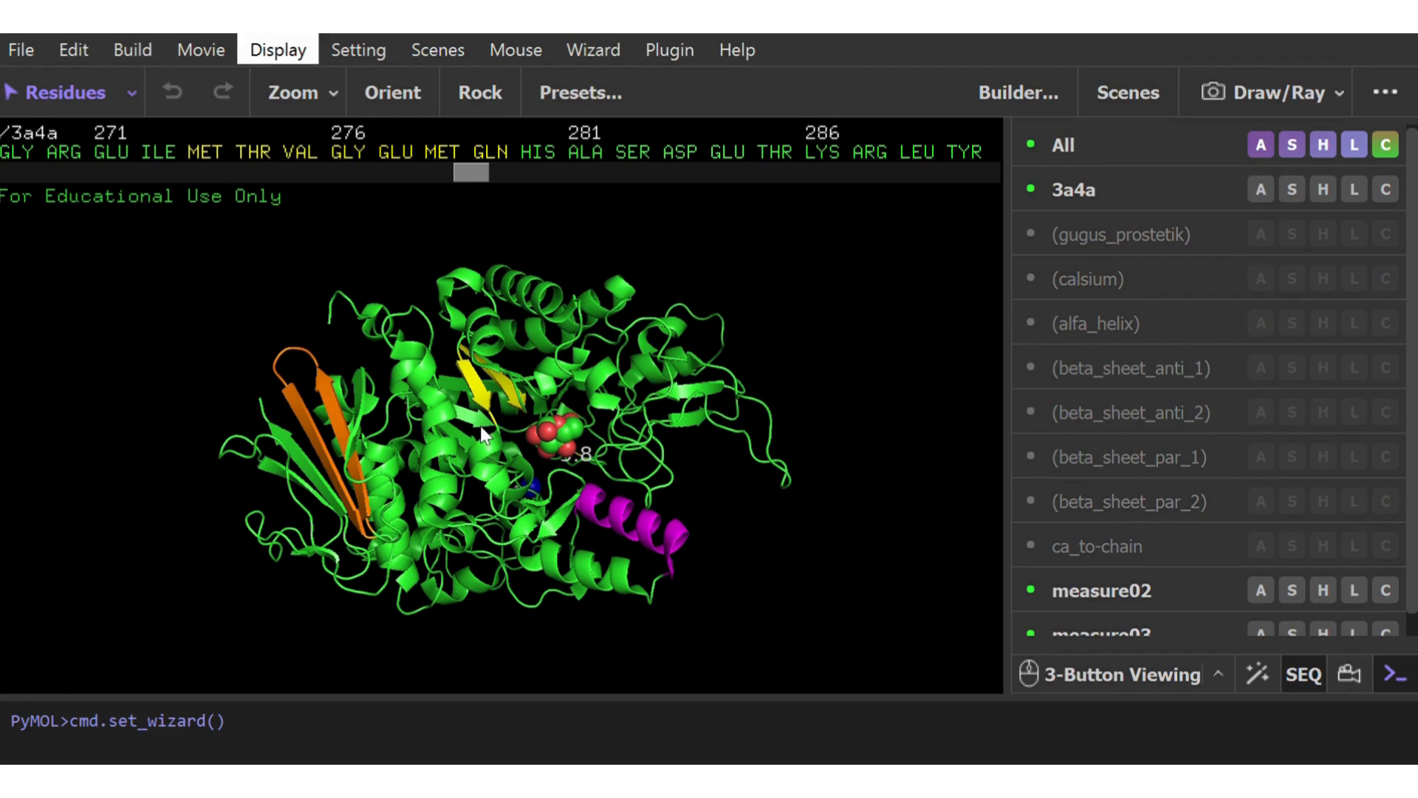
pyautogui.click(685, 477)
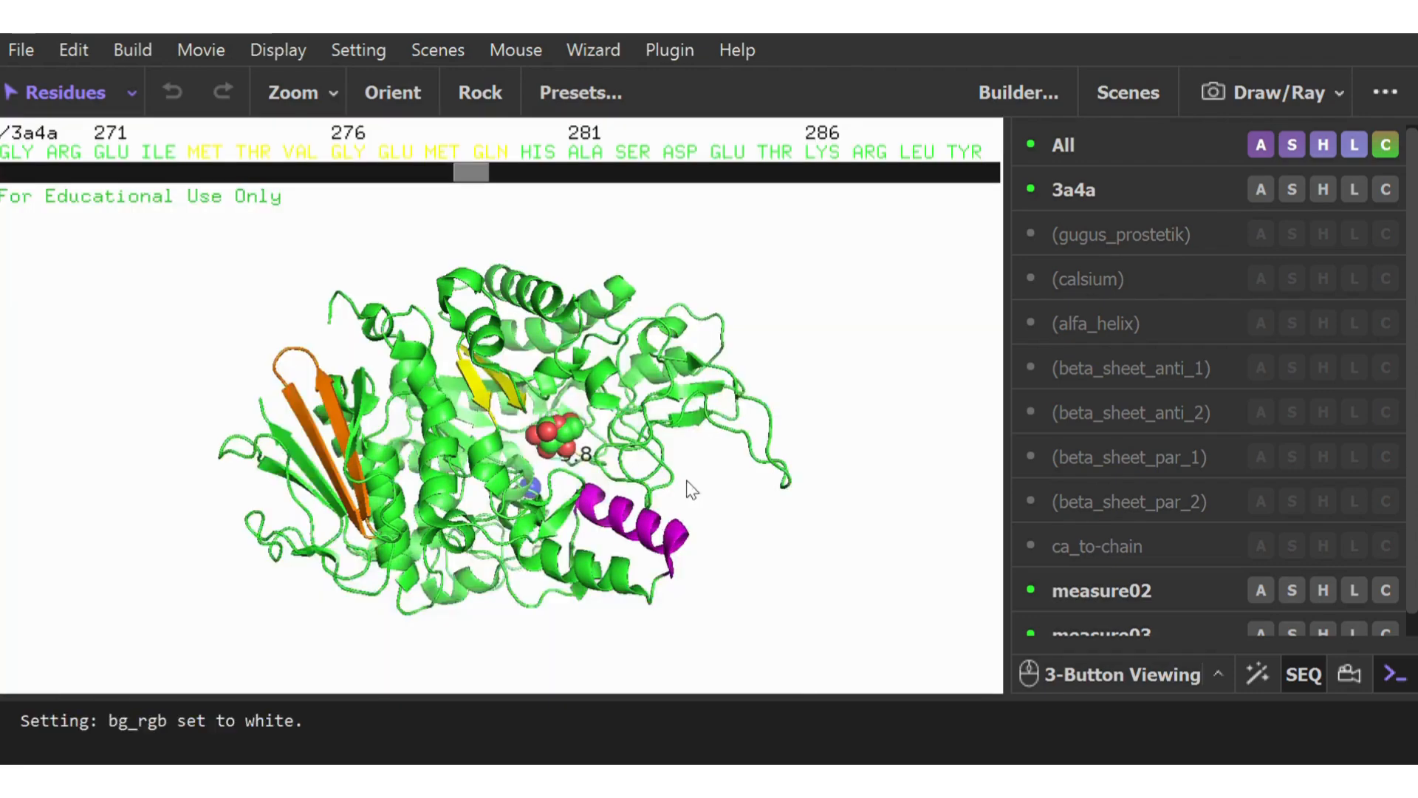
pyautogui.moveTo(484, 485)
pyautogui.mouseDown()
pyautogui.moveTo(499, 473)
pyautogui.moveTo(454, 482)
pyautogui.moveTo(476, 508)
pyautogui.mouseUp()
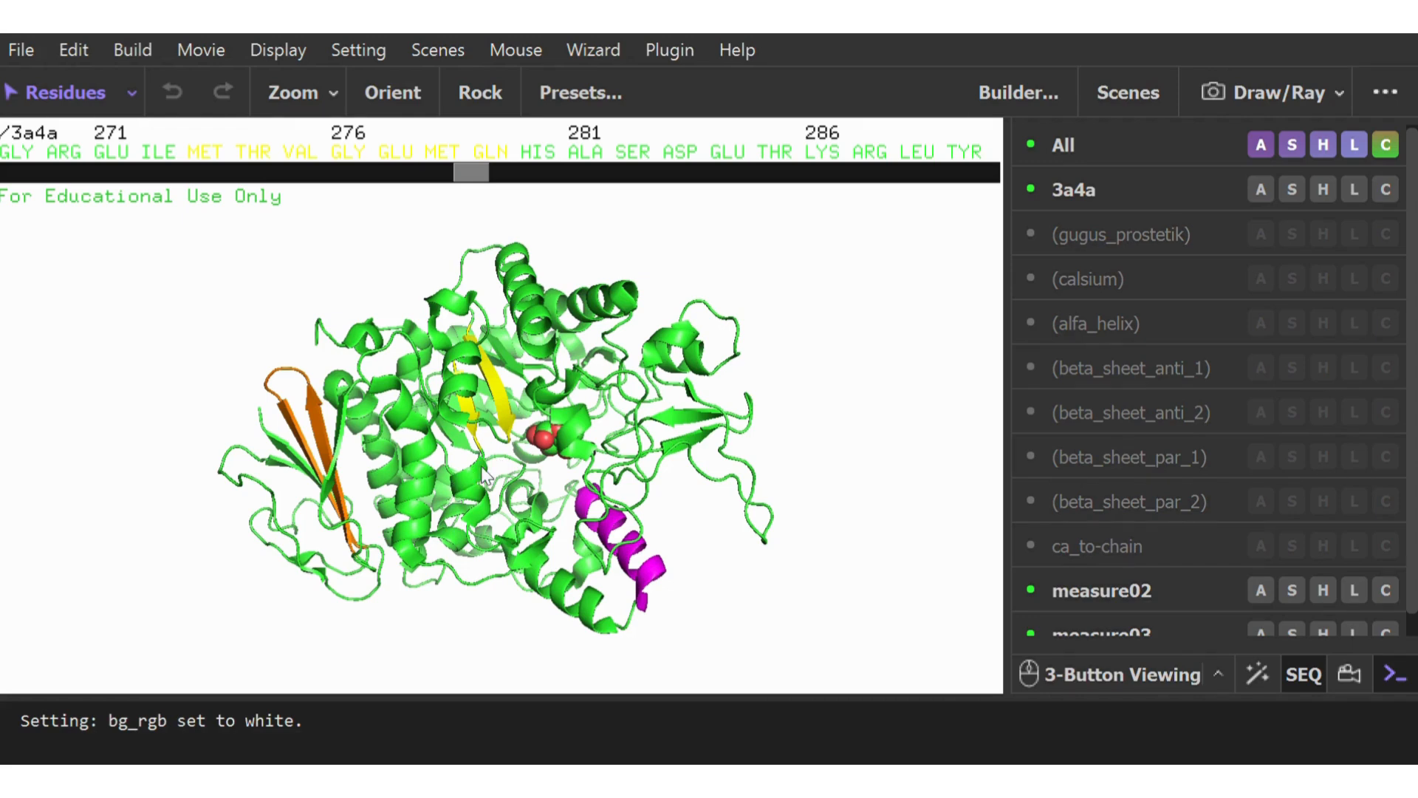
pyautogui.moveTo(631, 579); pyautogui.dragTo(654, 608)
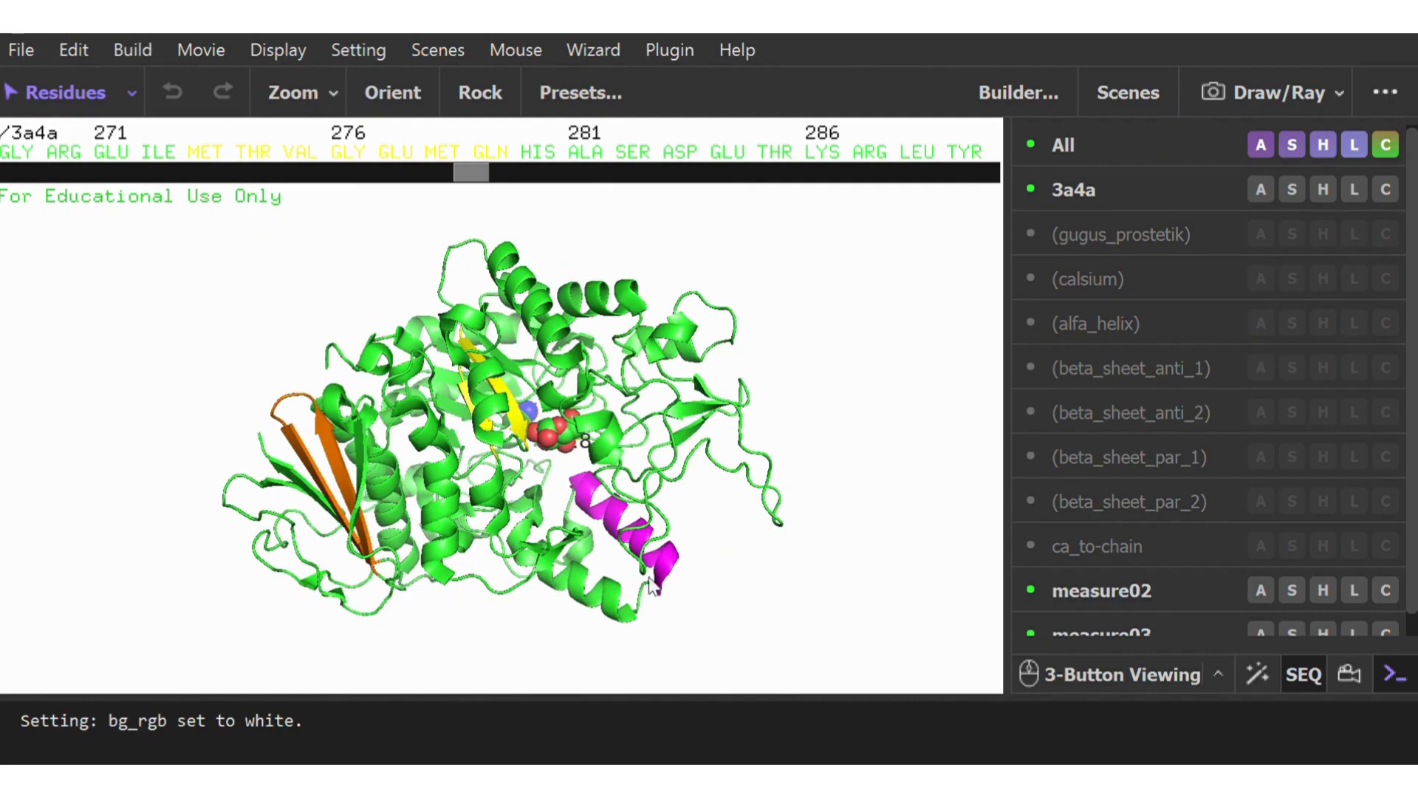
pyautogui.moveTo(587, 462); pyautogui.dragTo(572, 511)
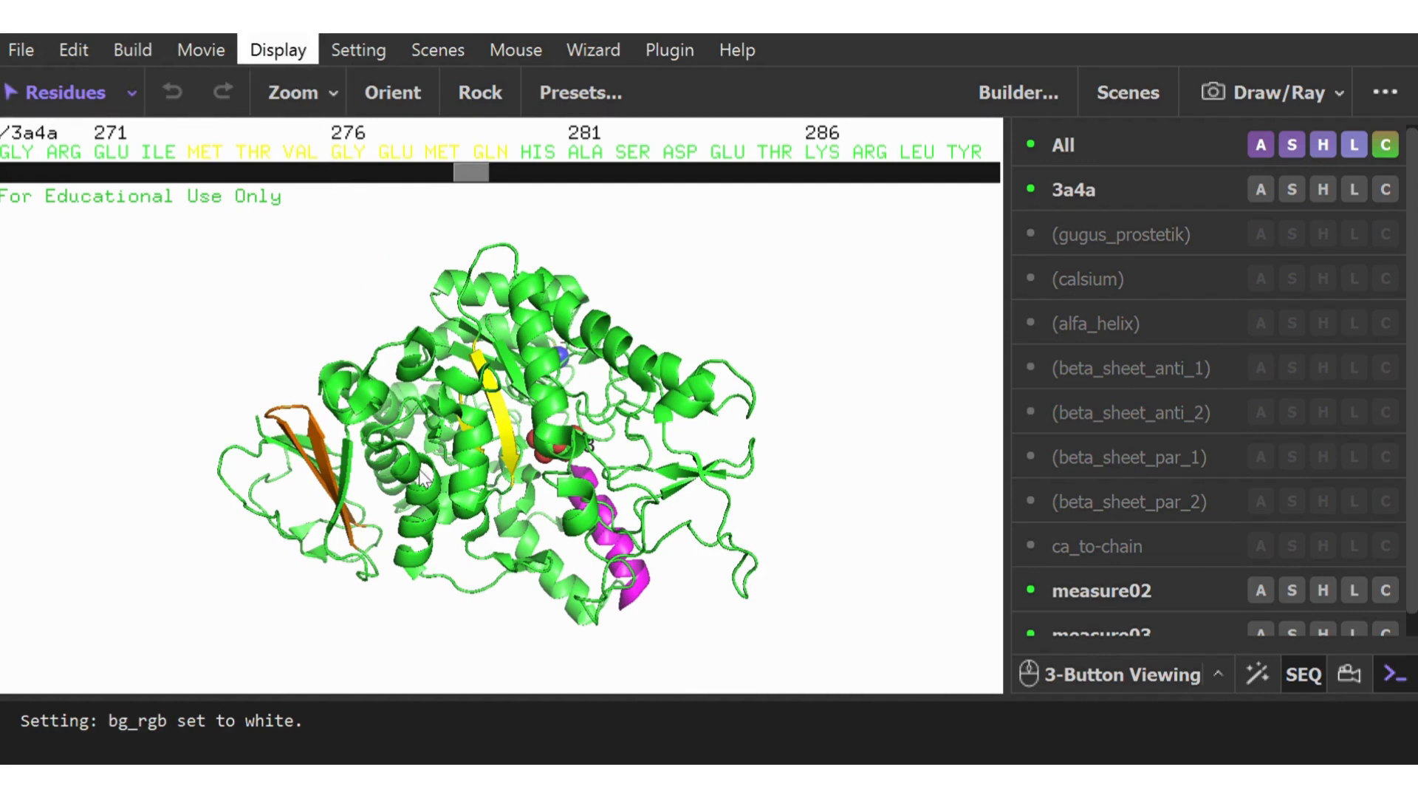
# Rebuild the molecular display and inspect the protein's rendering from several angles
pyautogui.click(711, 495)
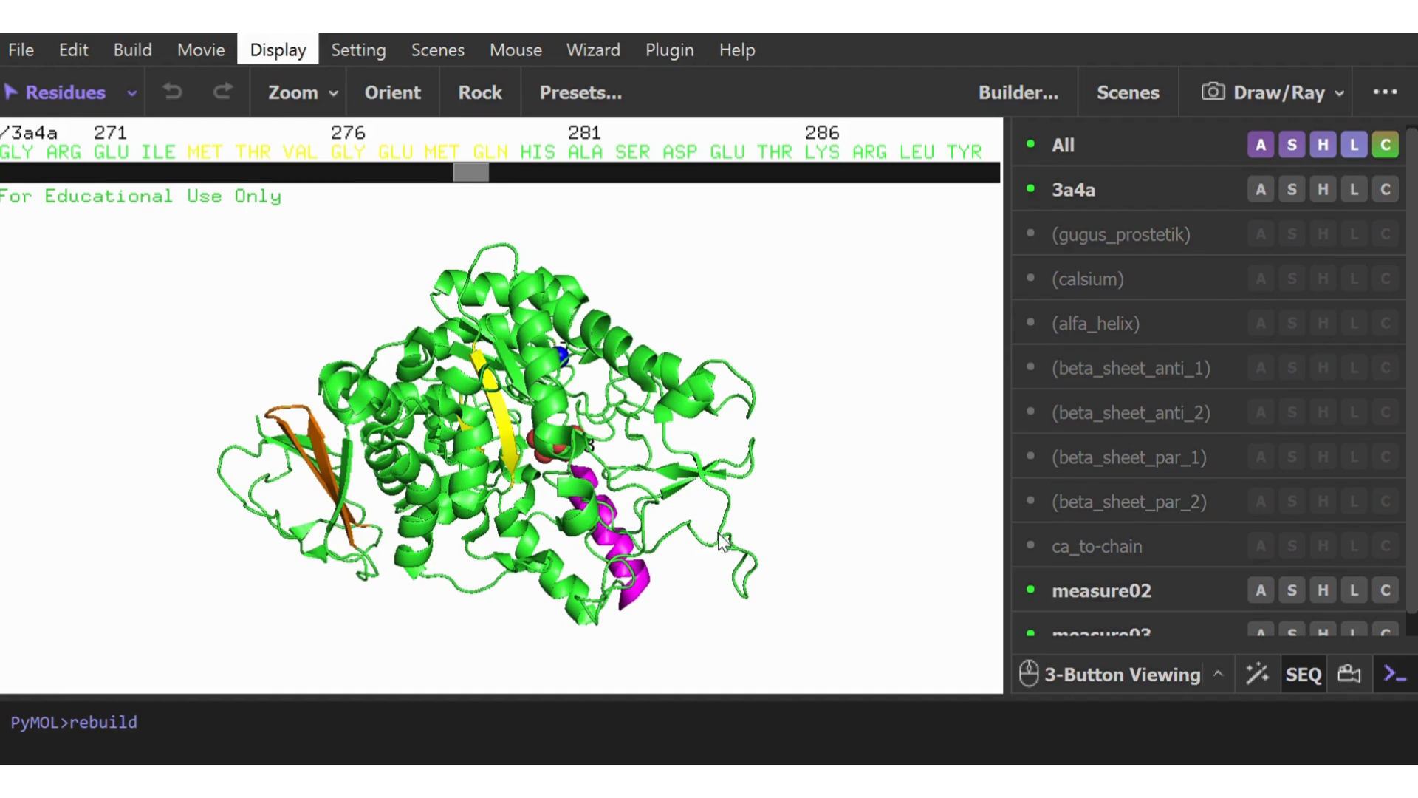
pyautogui.moveTo(398, 481); pyautogui.dragTo(393, 393)
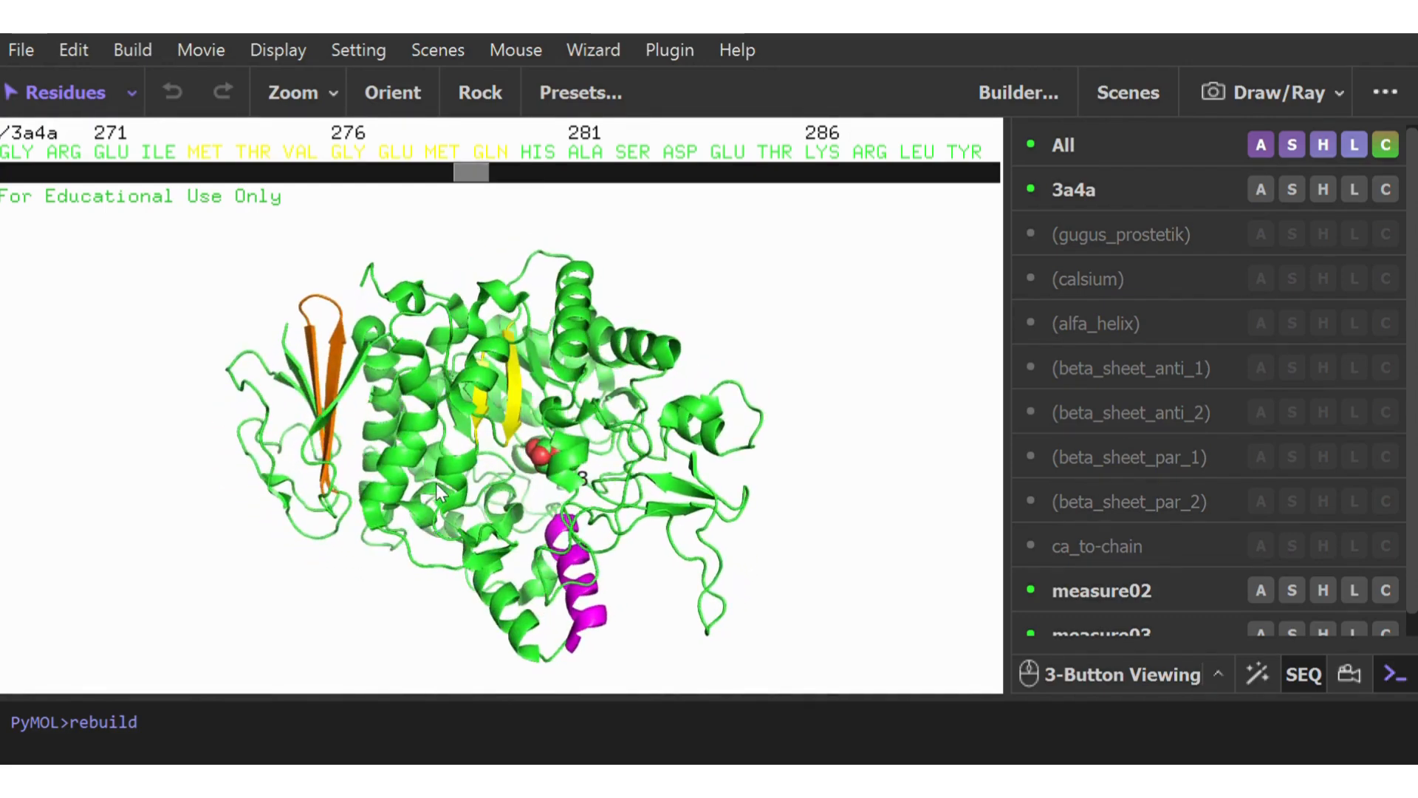
pyautogui.moveTo(436, 483)
pyautogui.mouseDown()
pyautogui.moveTo(424, 522)
pyautogui.moveTo(432, 482)
pyautogui.mouseUp()
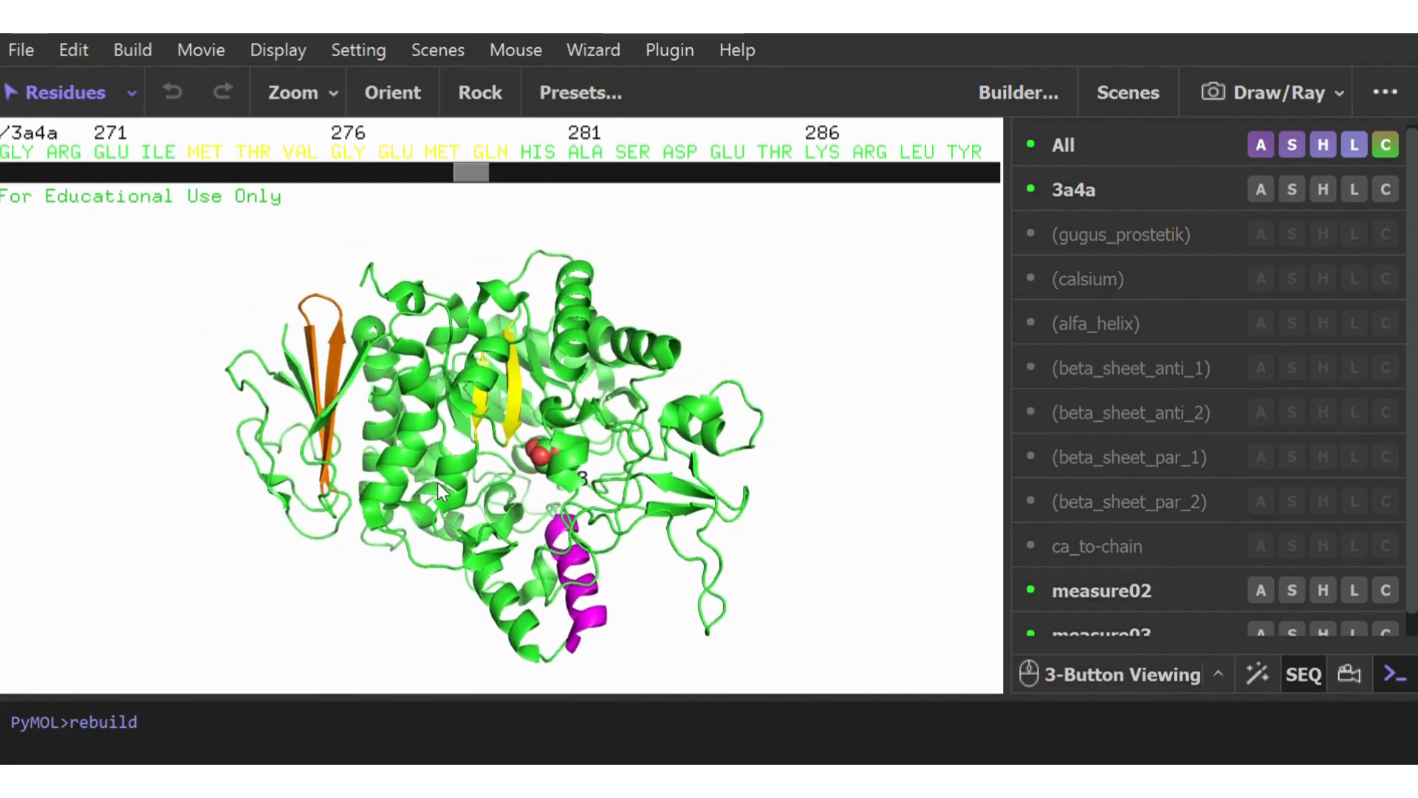
pyautogui.moveTo(432, 443); pyautogui.dragTo(436, 592)
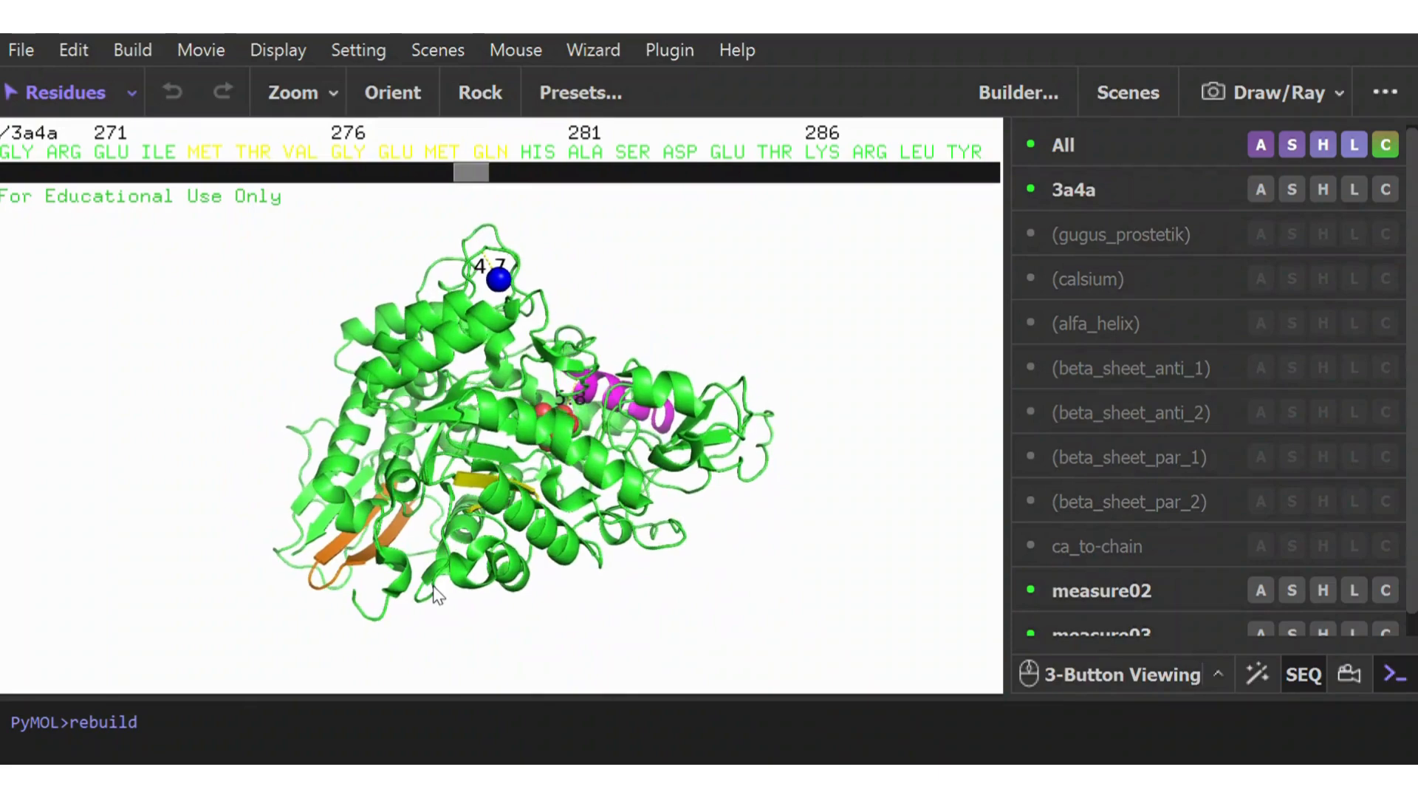
pyautogui.moveTo(499, 437); pyautogui.dragTo(533, 406)
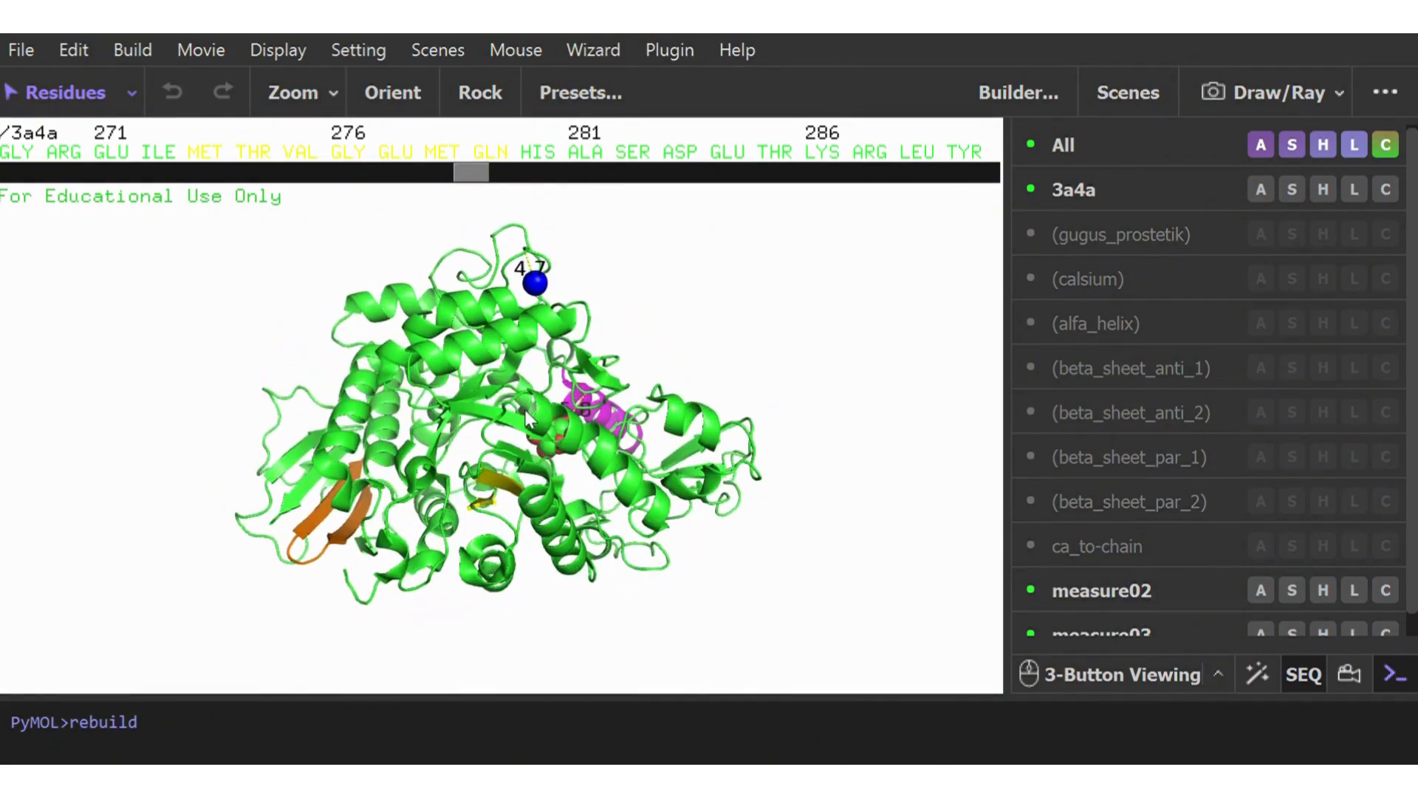